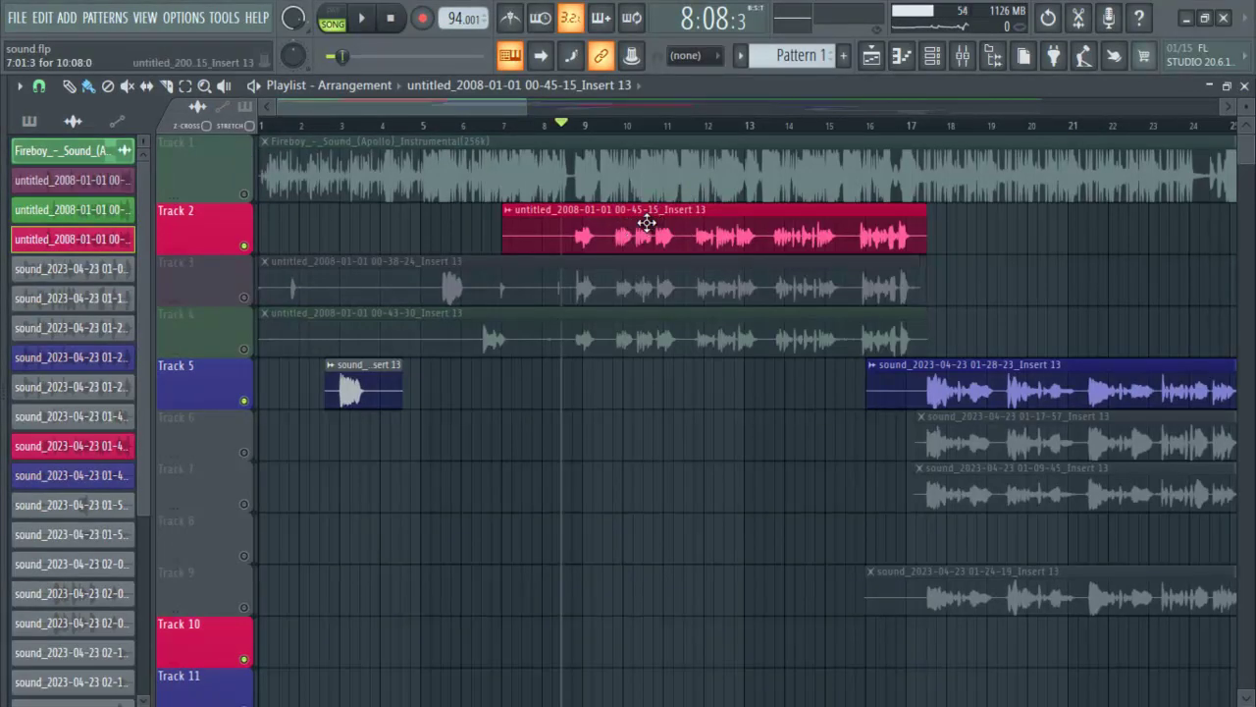
Play the vocal clips with the instrumental on Track 1 muted
{"action": "key", "text": "space"}
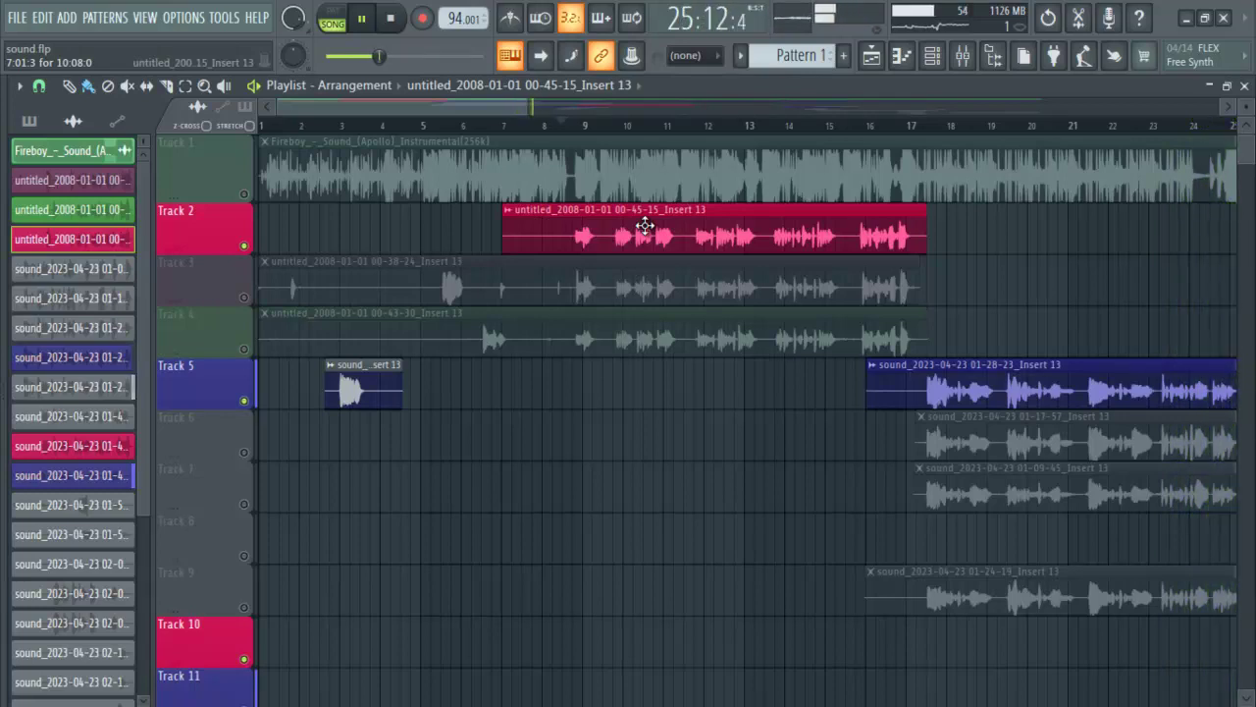
{"action": "key", "text": "space"}
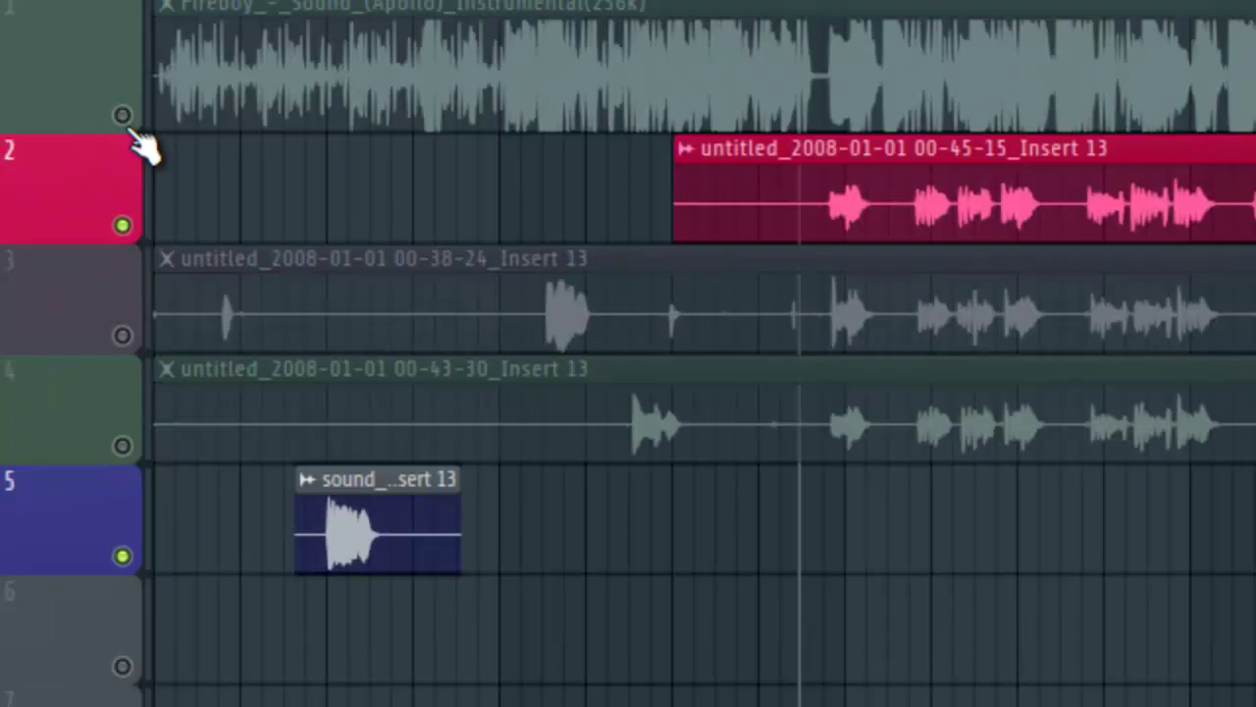
Unmute the instrumental on Track 1 and play it together with the vocals
{"action": "left_click", "coordinate": [246, 197]}
{"action": "key", "text": "space"}
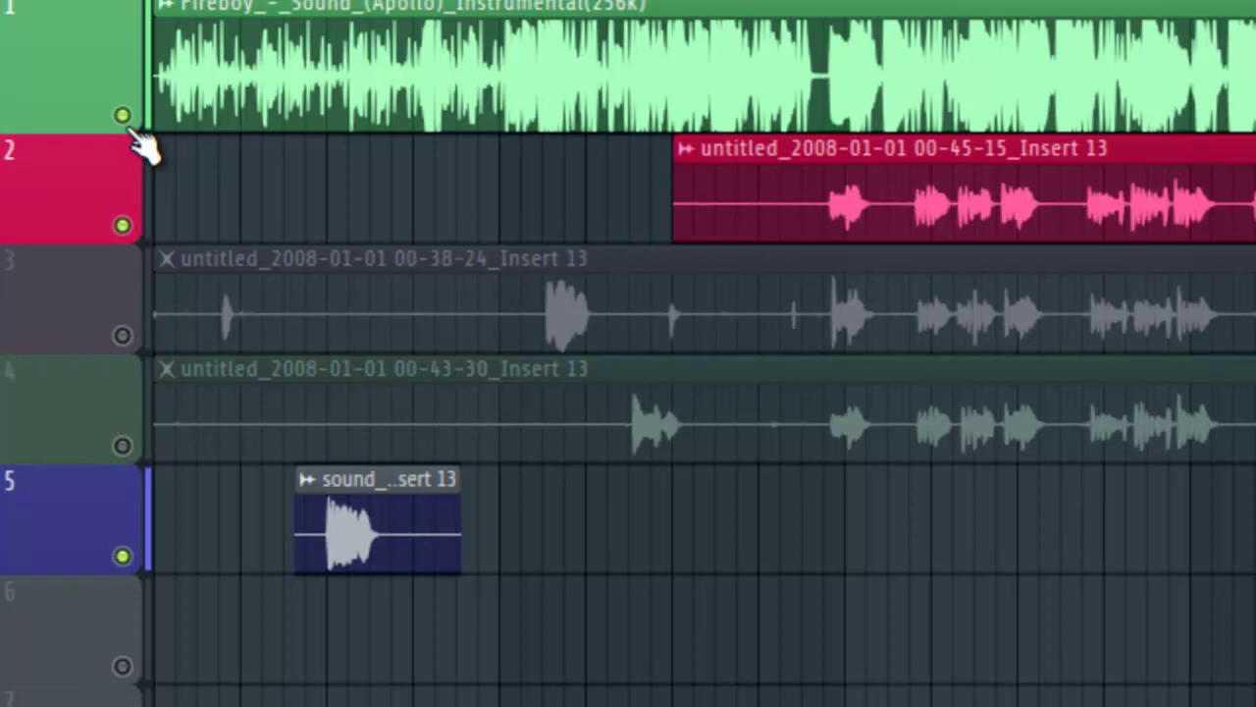
{"action": "key", "text": "space"}
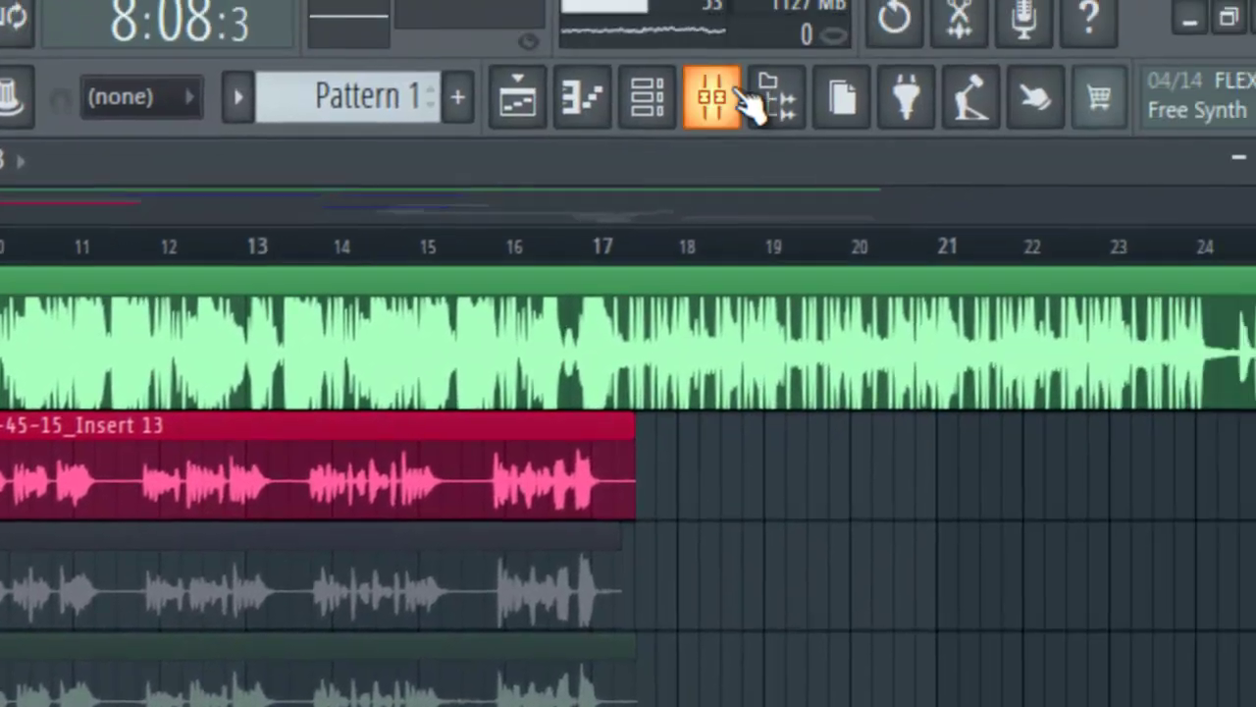
Mute the vocal mixer channel and open Fruity parametric EQ 2 on the Fireboy instrumental channel
{"action": "left_click", "coordinate": [731, 96]}
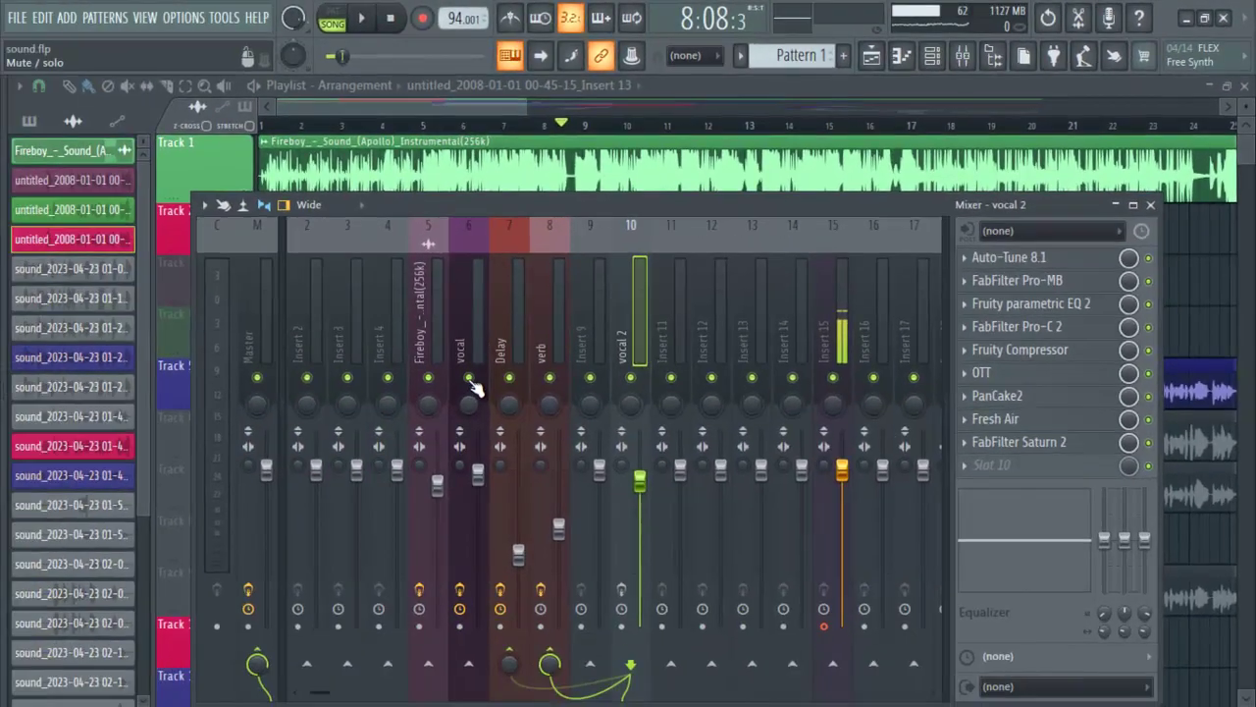
{"action": "left_click", "coordinate": [80, 564]}
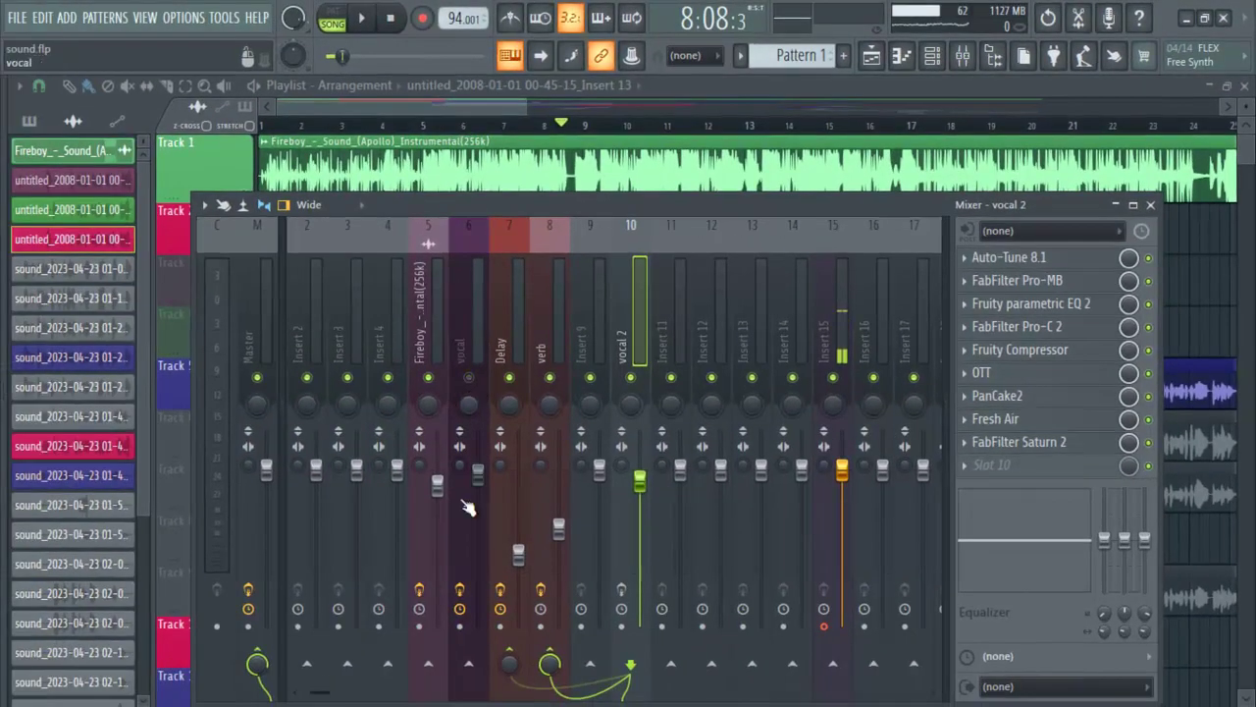
{"action": "left_click", "coordinate": [430, 284]}
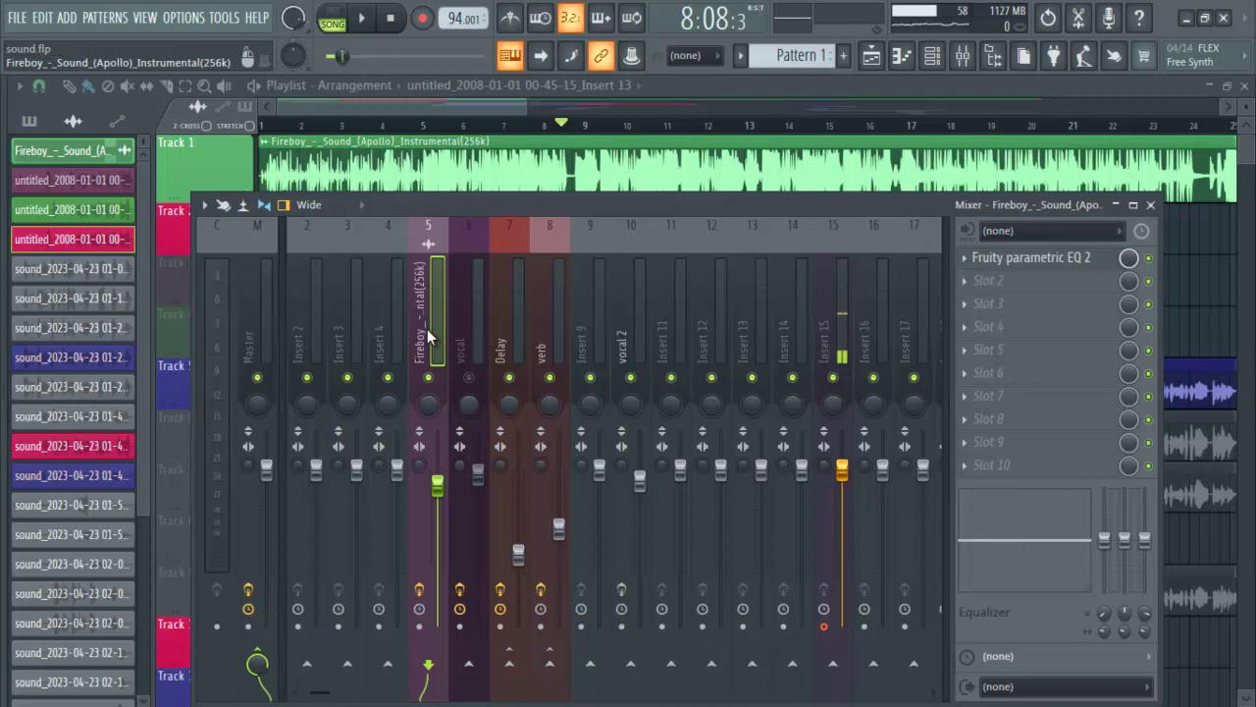
{"action": "left_click", "coordinate": [994, 263]}
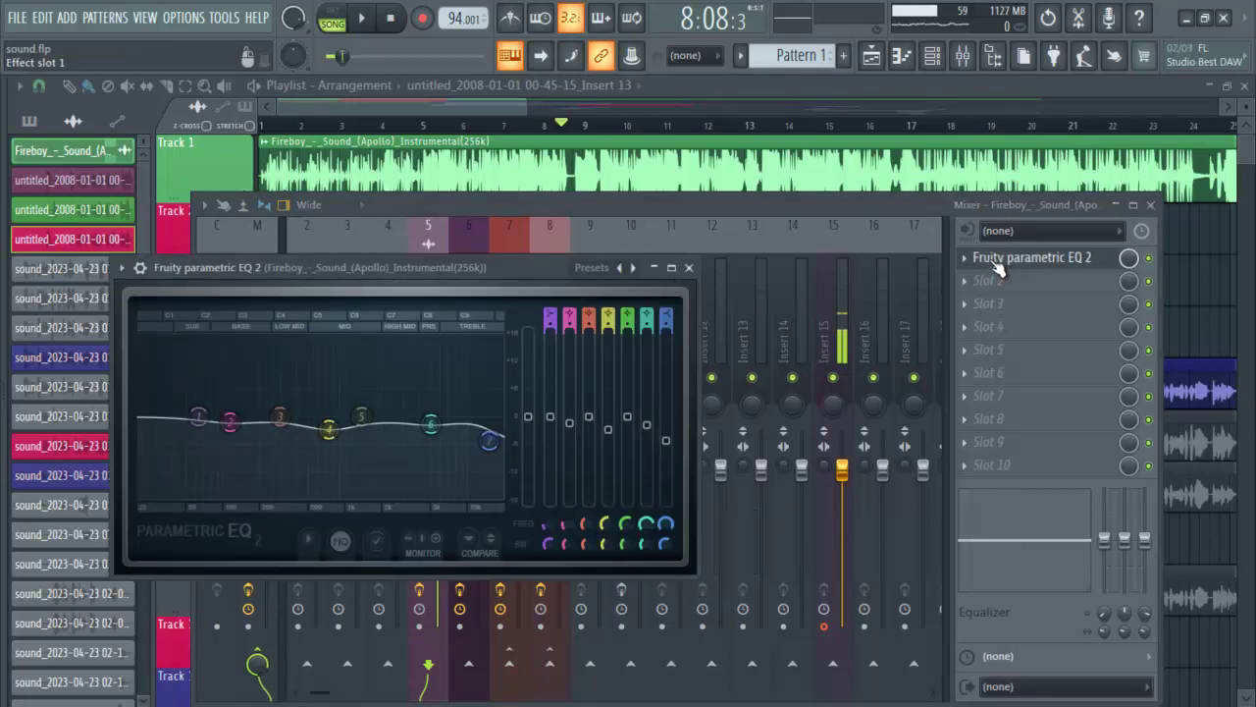
{"action": "left_click_drag", "start_coordinate": [471, 261], "coordinate": [626, 276]}
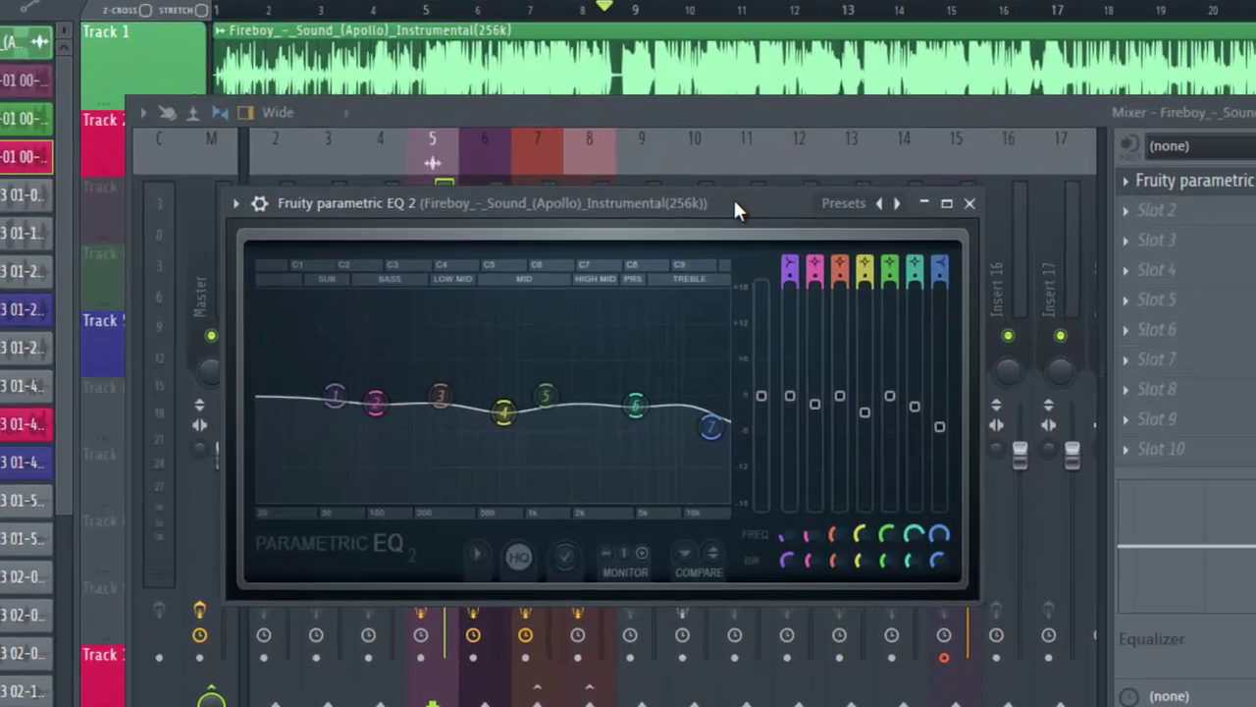
Play the instrumental while examining its parametric EQ bands, and close the equalizer
{"action": "key", "text": "space"}
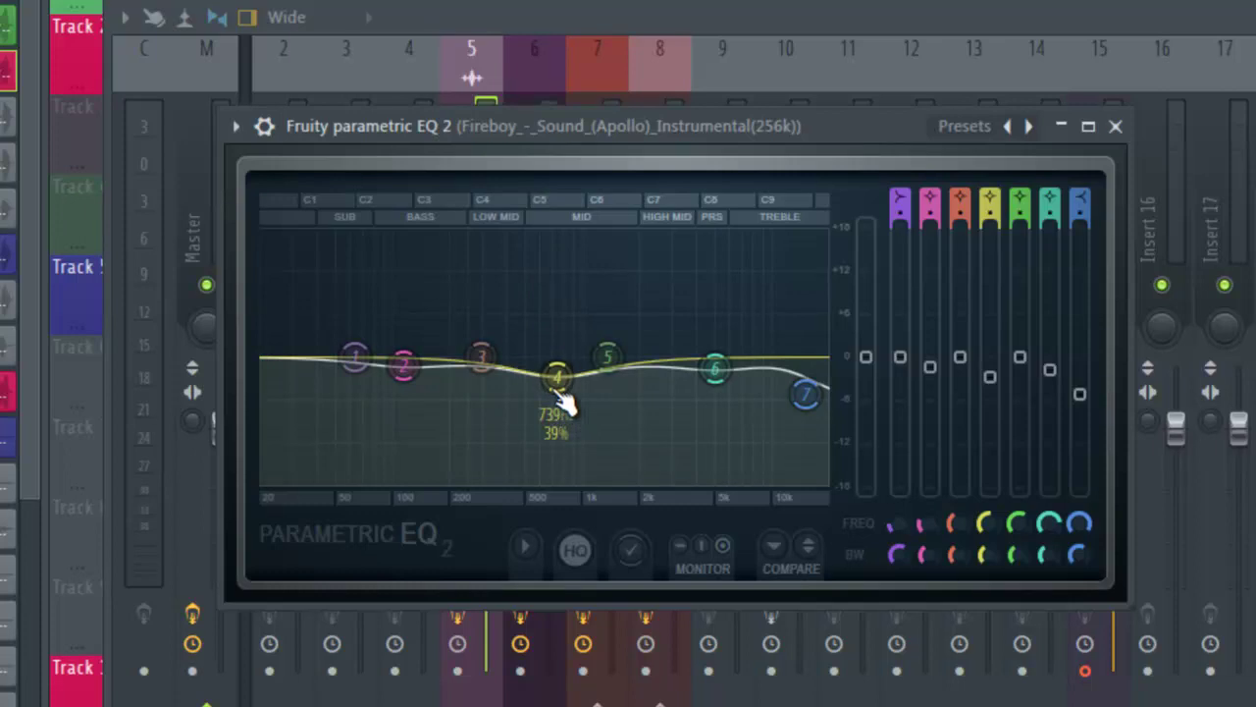
{"action": "key", "text": "space"}
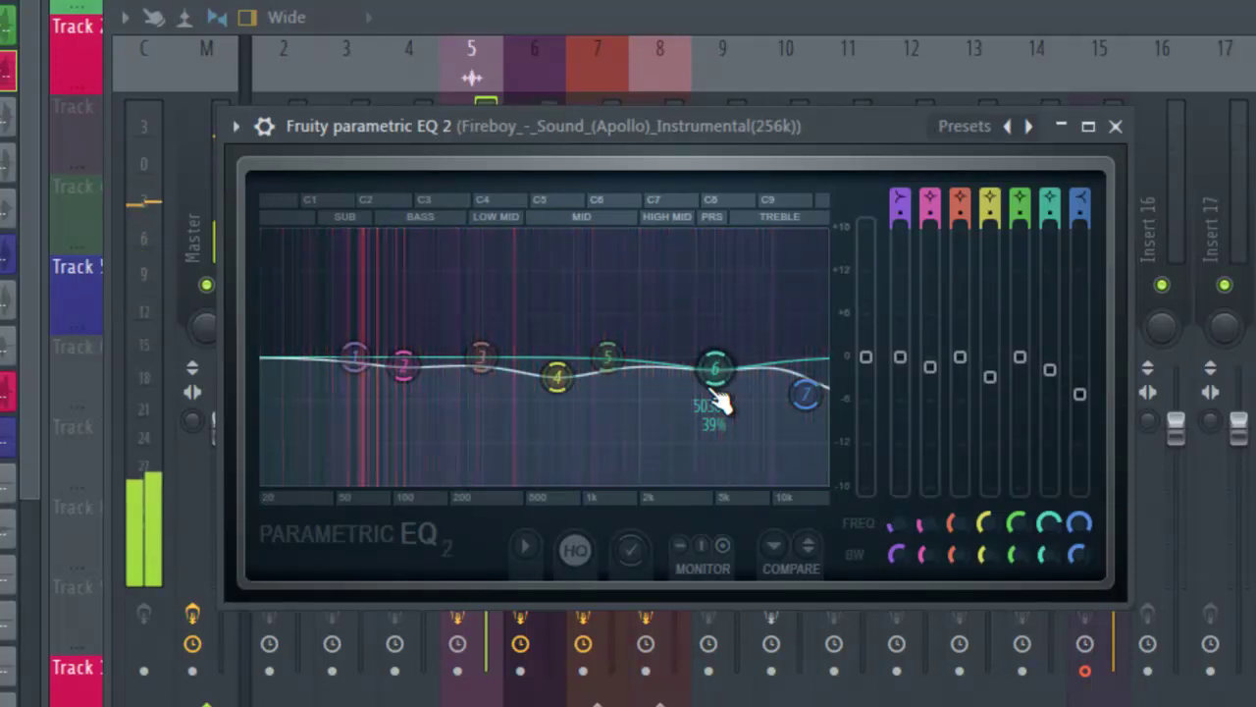
{"action": "key", "text": "space"}
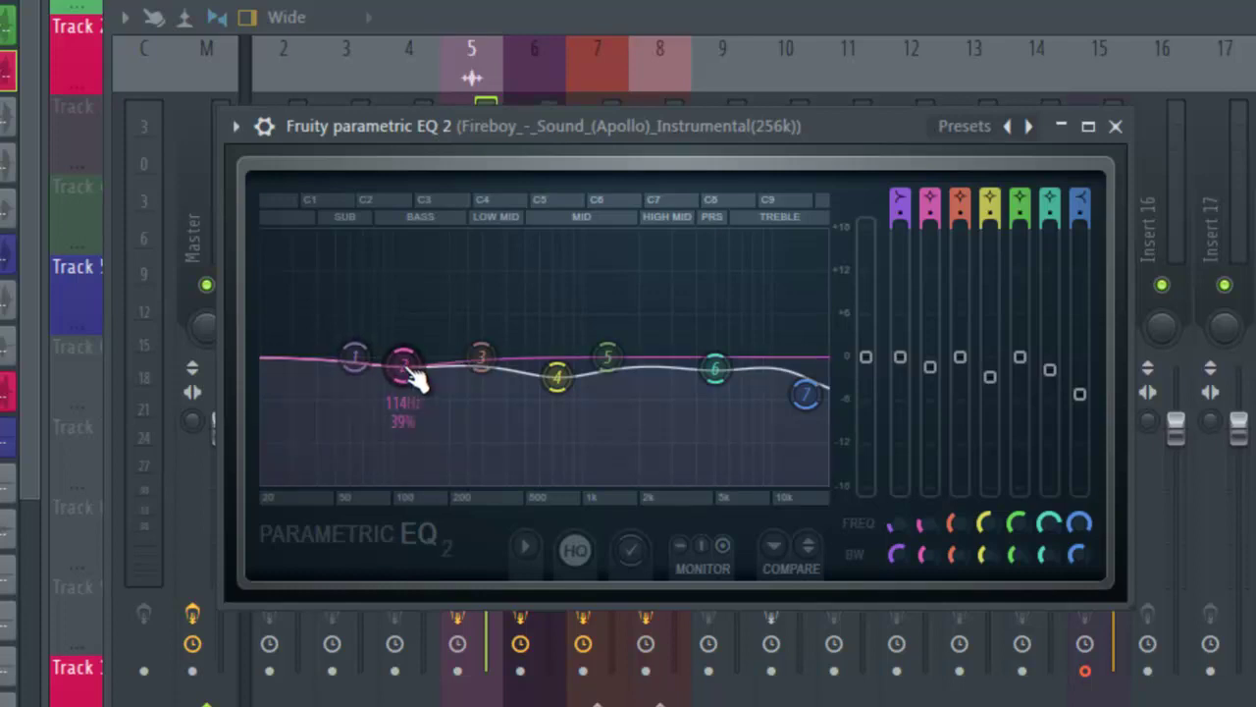
{"action": "key", "text": "space"}
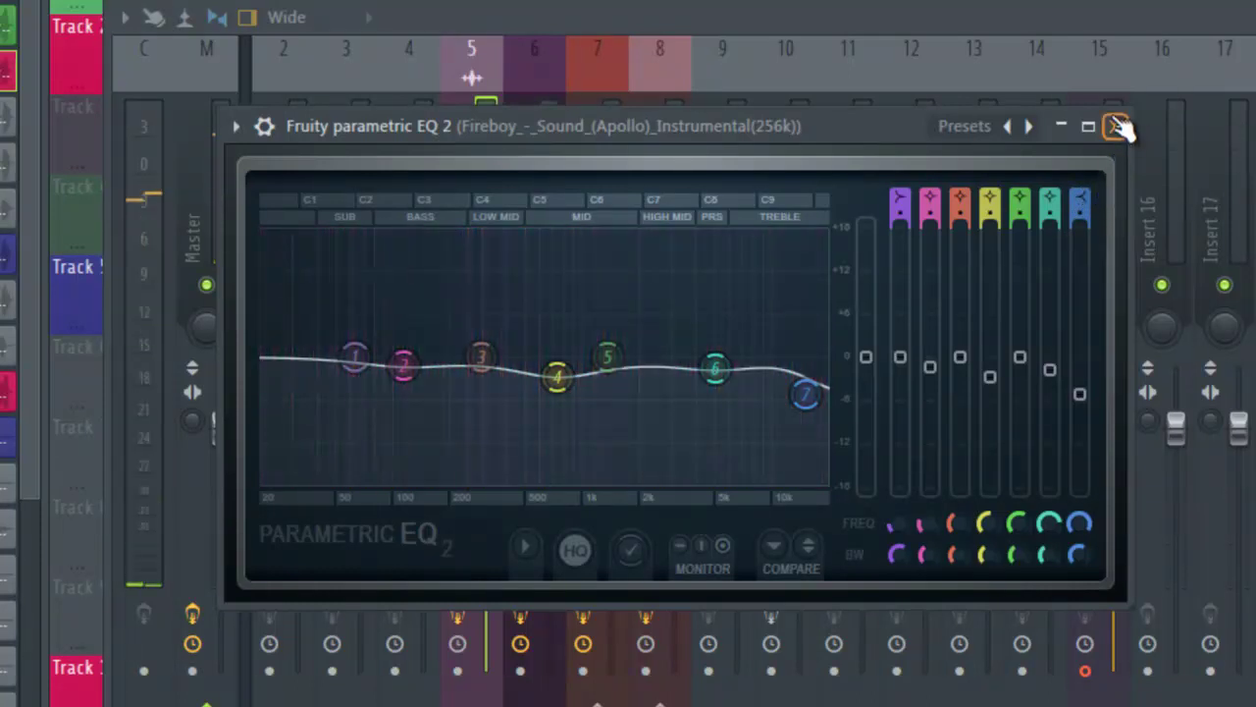
{"action": "left_click", "coordinate": [1115, 125]}
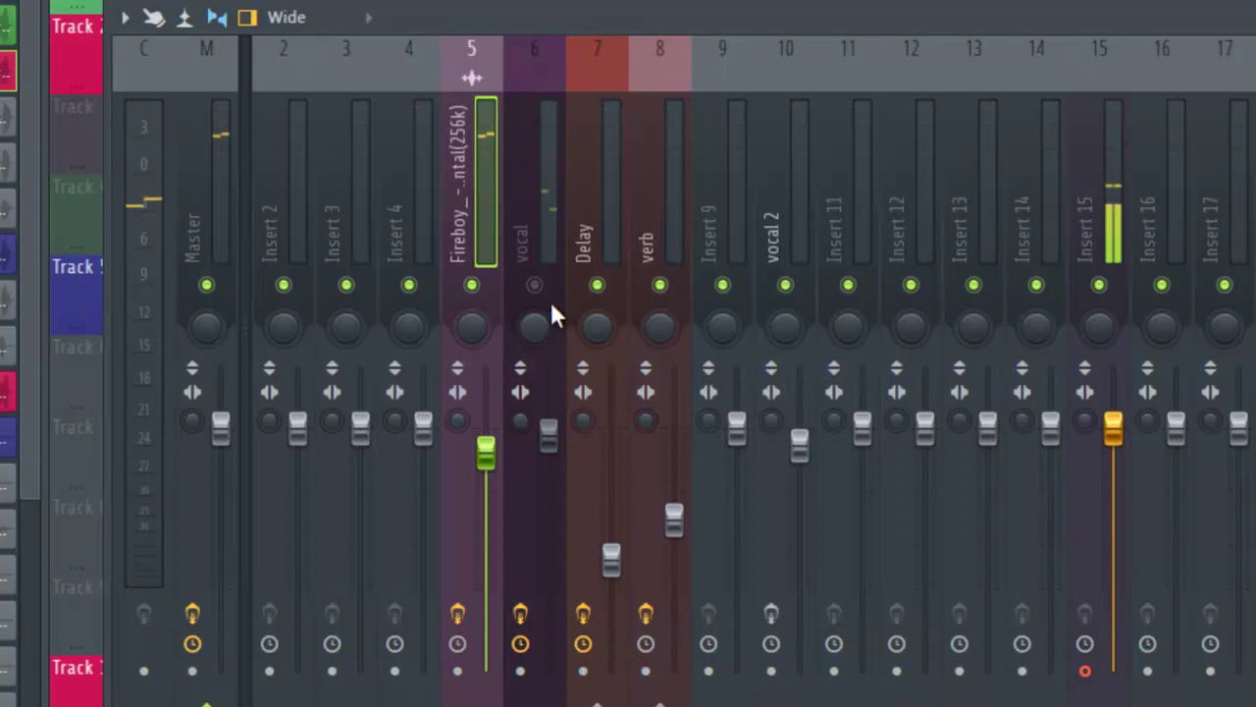
Unmute the vocal mixer channel and disable all ten of its effects, from Wider up to Auto-Tune Pro
{"action": "left_click", "coordinate": [536, 209]}
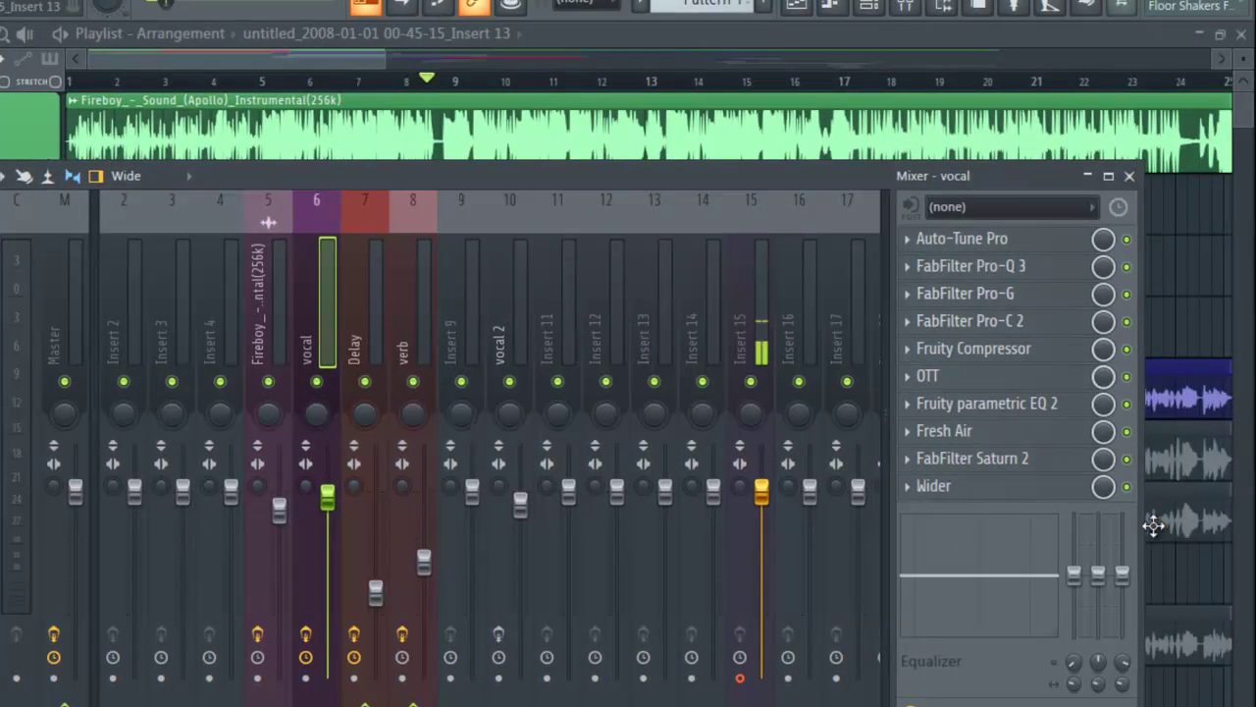
{"action": "left_click", "coordinate": [1128, 486]}
{"action": "left_click", "coordinate": [1128, 459]}
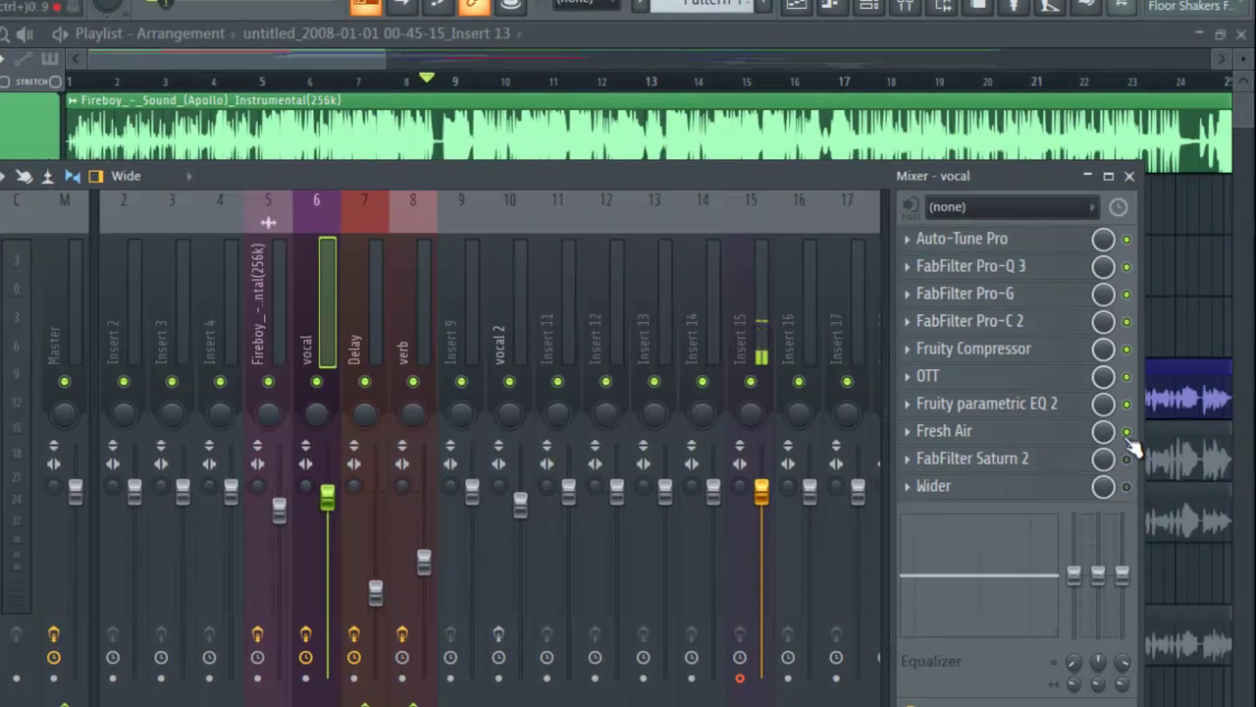
{"action": "left_click", "coordinate": [1128, 431]}
{"action": "left_click", "coordinate": [1128, 404]}
{"action": "left_click", "coordinate": [1128, 376]}
{"action": "left_click", "coordinate": [1127, 349]}
{"action": "left_click", "coordinate": [1127, 320]}
{"action": "left_click", "coordinate": [1128, 294]}
{"action": "left_click", "coordinate": [1128, 266]}
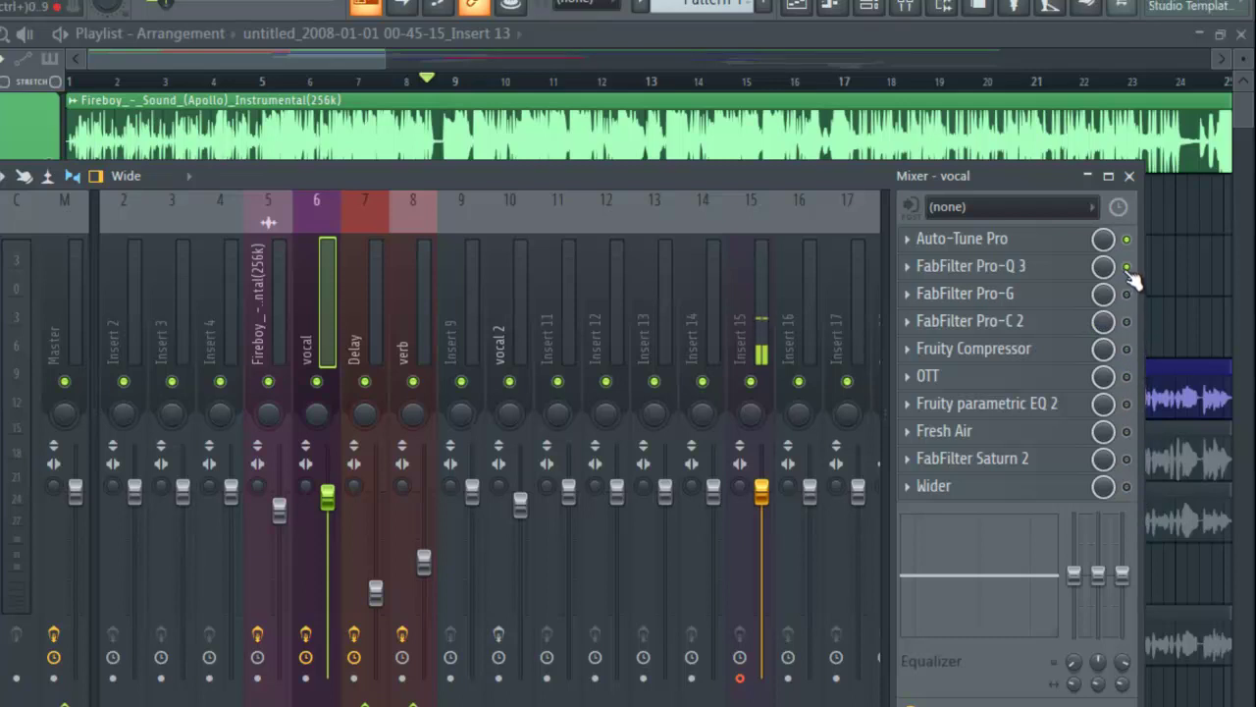
{"action": "left_click", "coordinate": [1127, 238]}
{"action": "key", "text": "F9"}
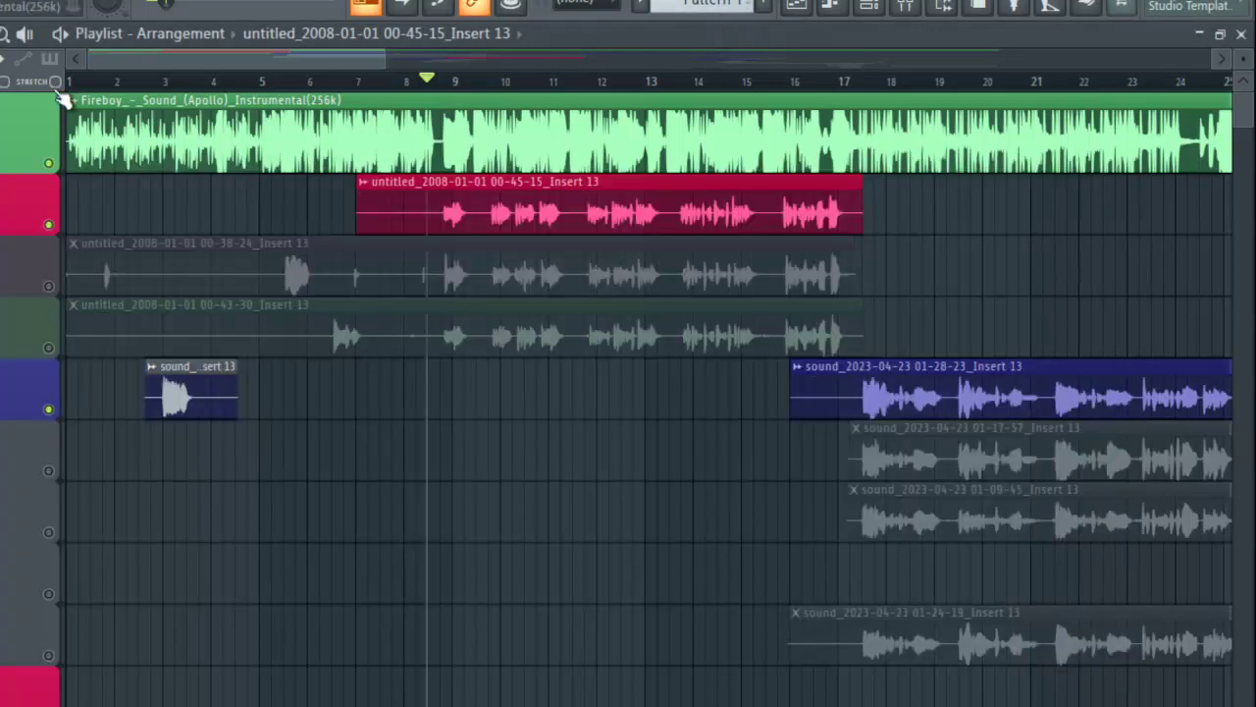
Mute the instrumental on Track 1 and play the vocals on their own
{"action": "left_click", "coordinate": [48, 165]}
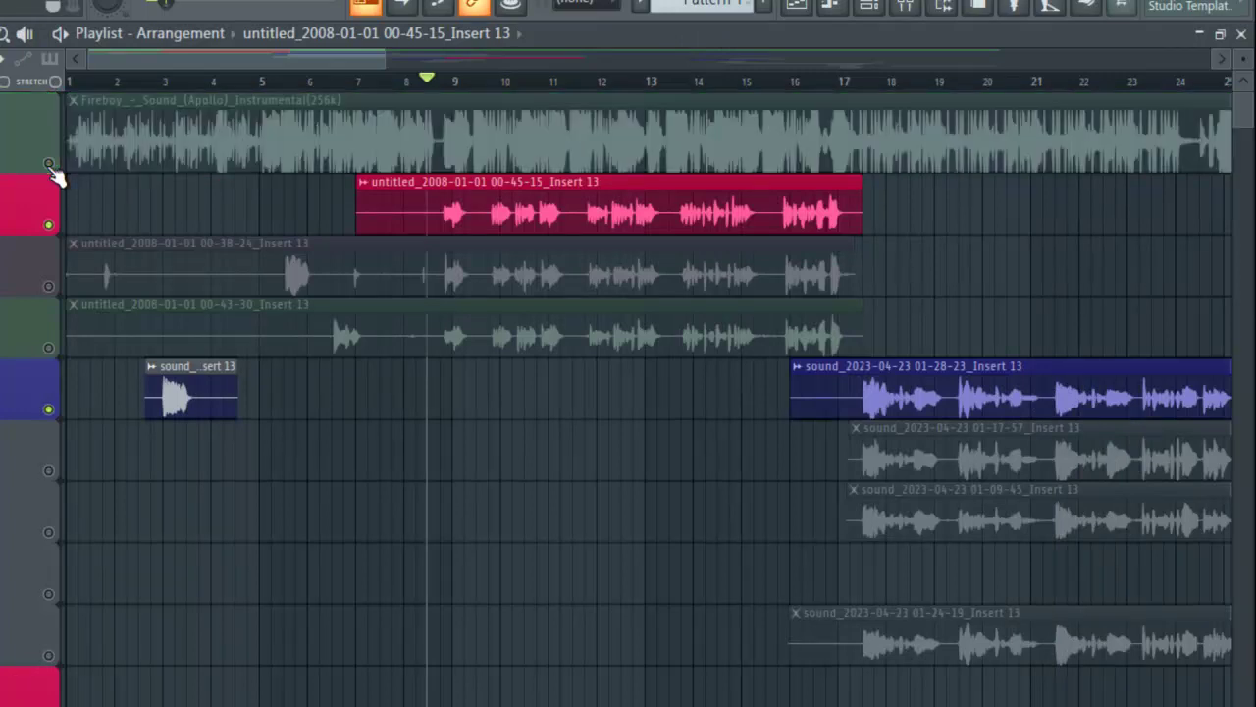
{"action": "key", "text": "space"}
{"action": "key", "text": "space"}
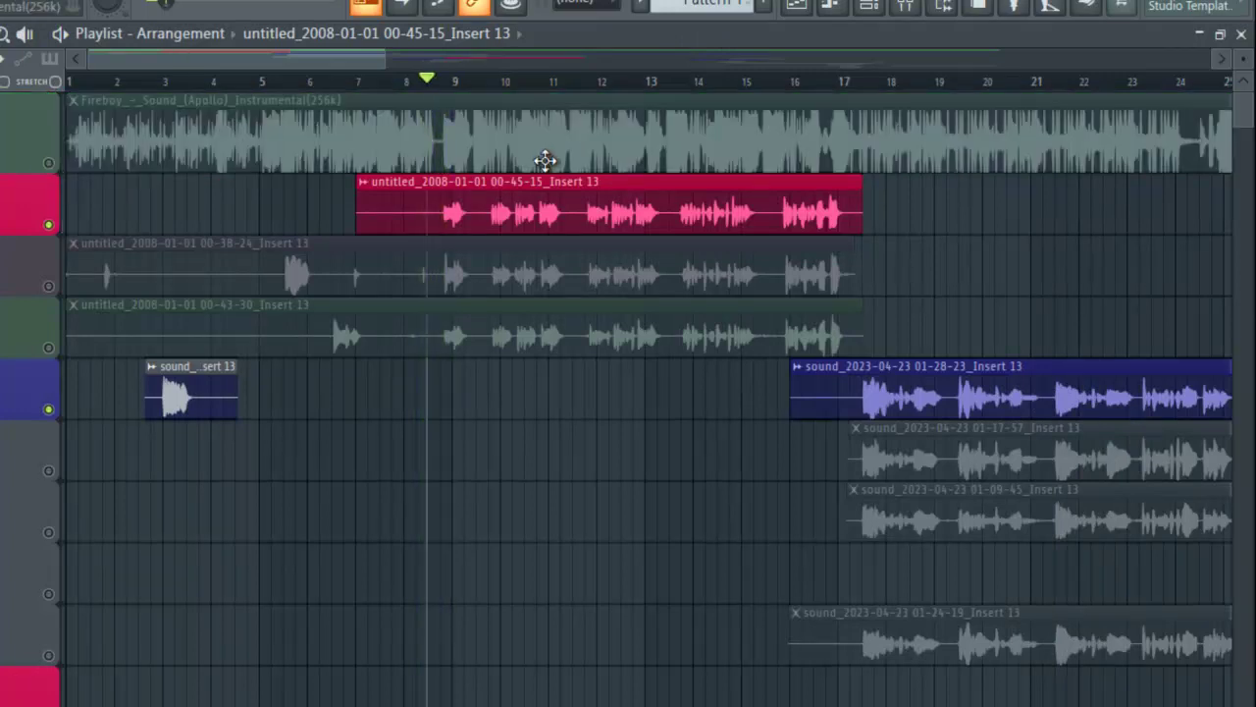
Disable the effects on the Delay and verb mixer channels and play the completely dry vocal
{"action": "left_click", "coordinate": [905, 8]}
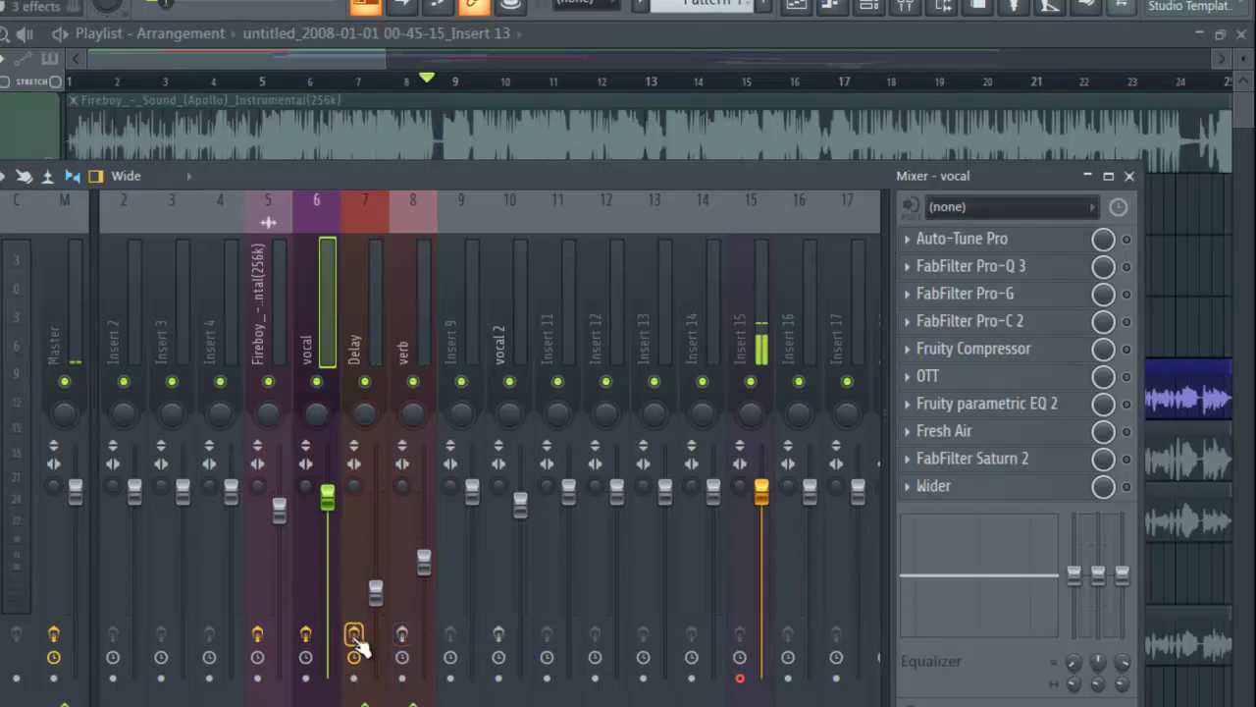
{"action": "left_click", "coordinate": [607, 44]}
{"action": "key", "text": "space"}
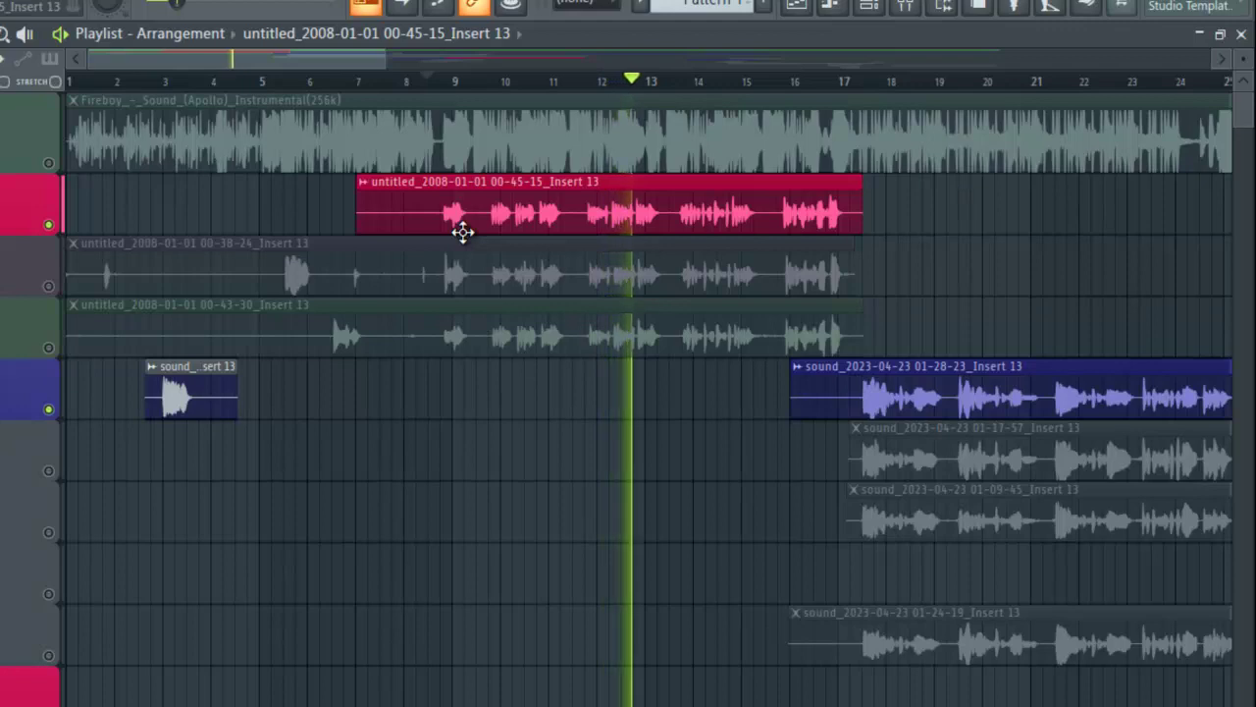
{"action": "key", "text": "space"}
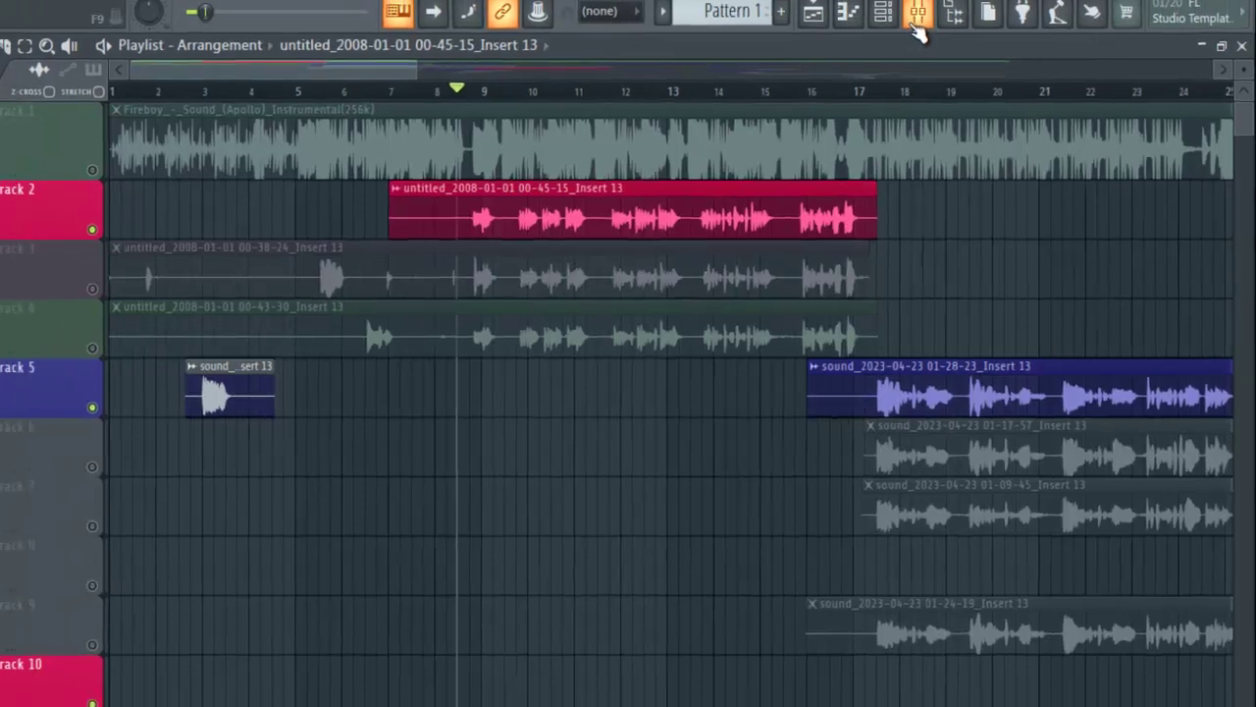
Enable Auto-Tune Pro on the vocal mixer channel and open its plugin window
{"action": "left_click", "coordinate": [903, 10]}
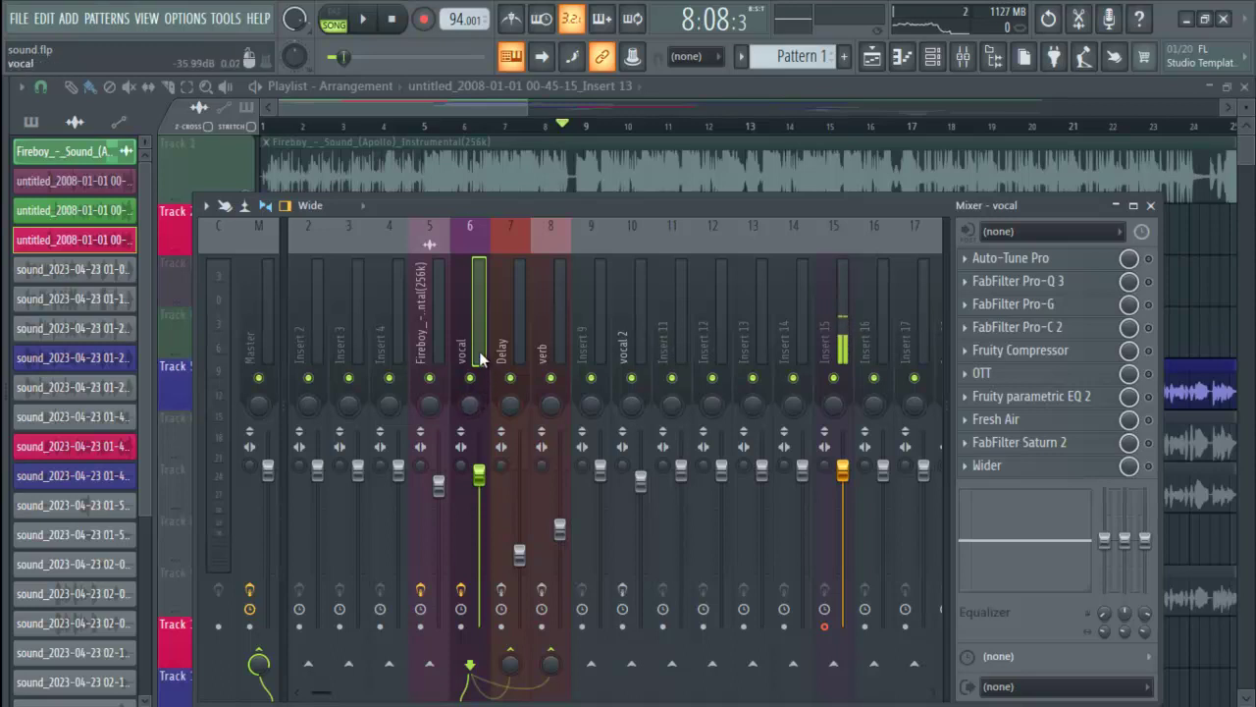
{"action": "left_click", "coordinate": [1149, 258]}
{"action": "left_click", "coordinate": [1095, 267]}
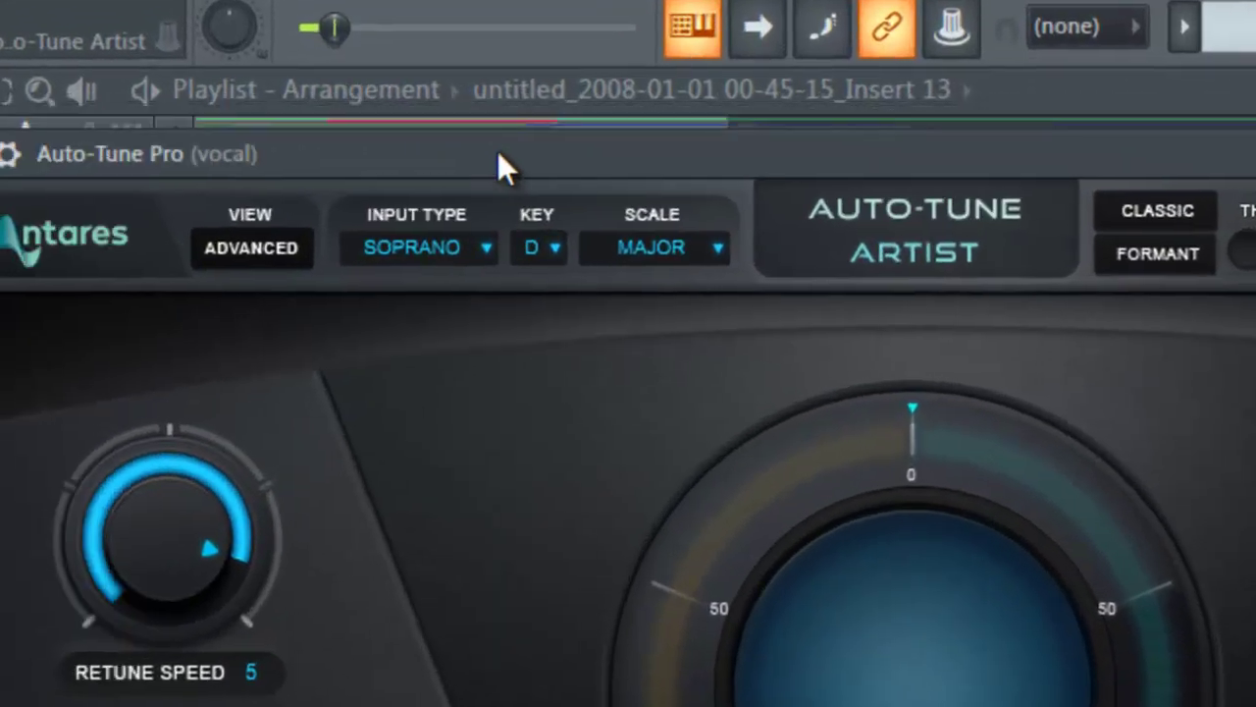
{"action": "left_click_drag", "start_coordinate": [498, 152], "coordinate": [523, 133]}
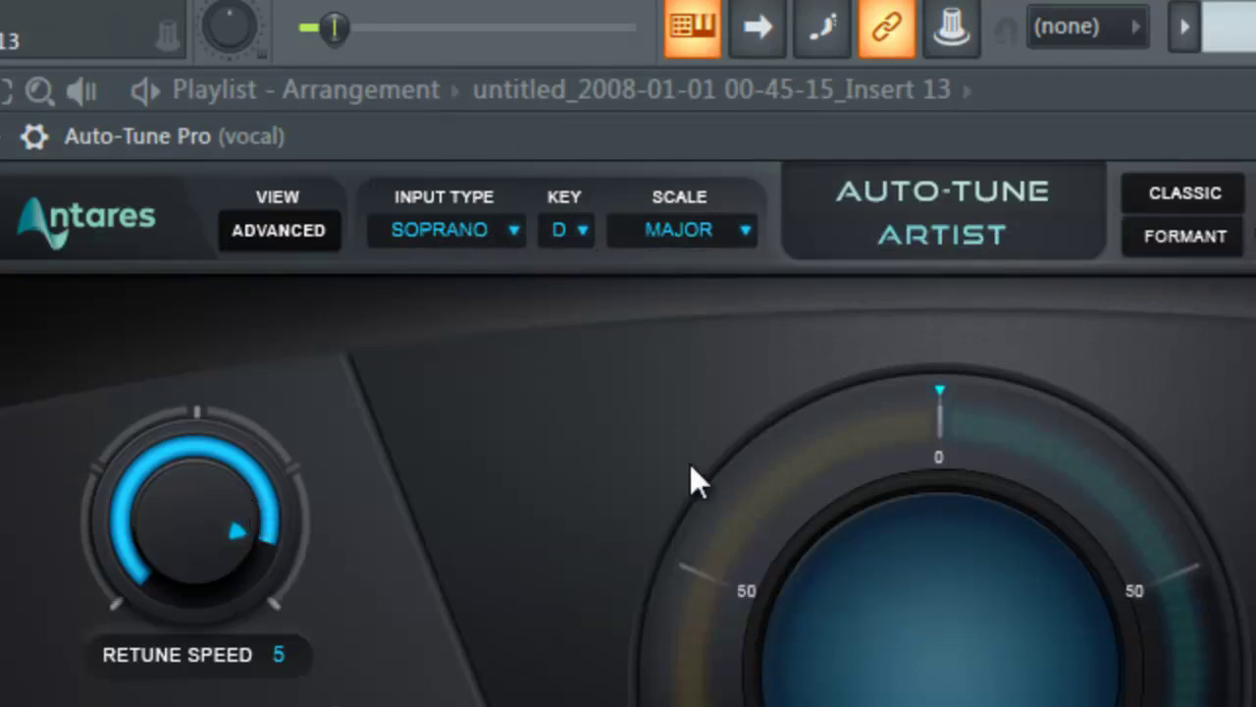
Set the Auto-Tune key to D and the retune speed to 5, and review the input type choices
{"action": "left_click", "coordinate": [580, 227]}
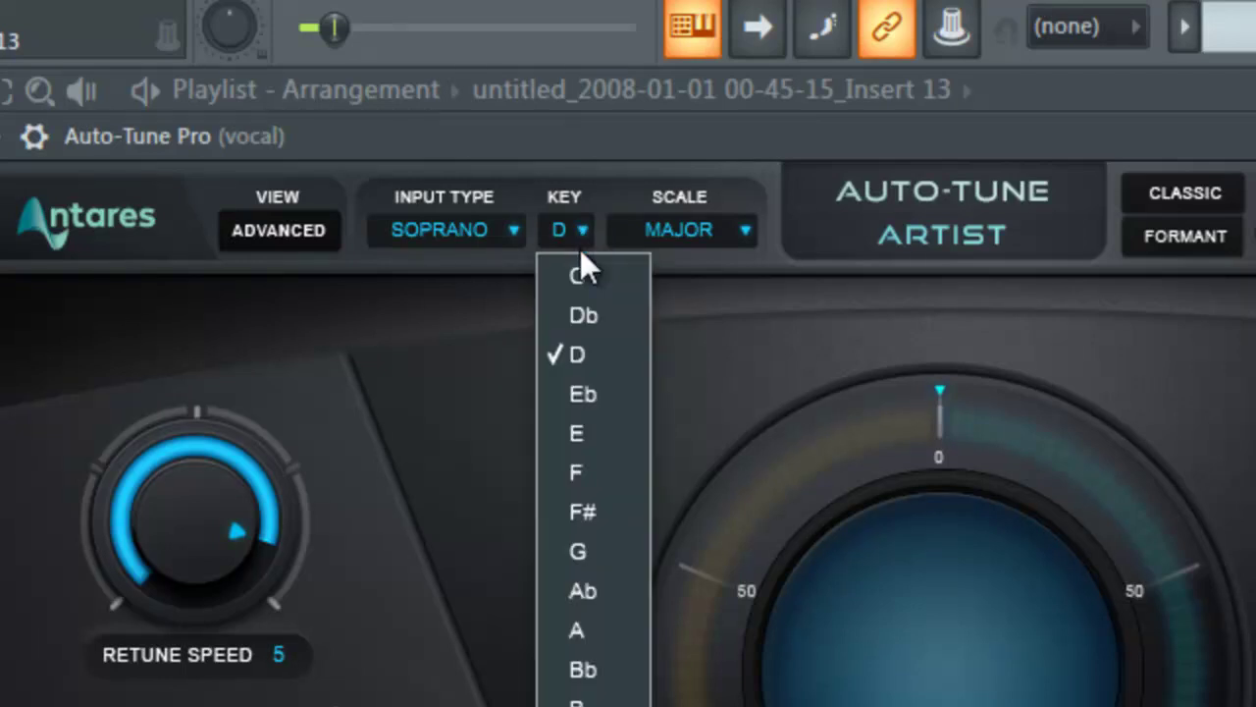
{"action": "left_click", "coordinate": [586, 371]}
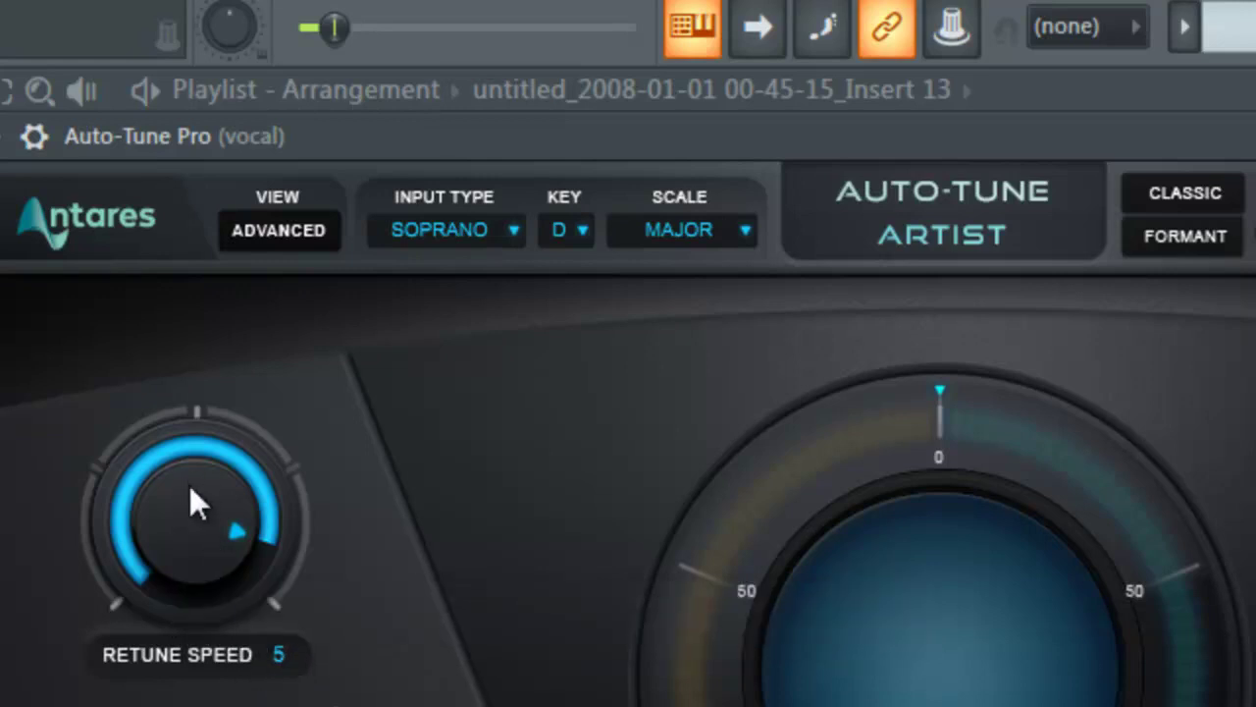
{"action": "mouse_move", "coordinate": [189, 488]}
{"action": "left_mouse_down"}
{"action": "mouse_move", "coordinate": [190, 583]}
{"action": "mouse_move", "coordinate": [190, 484]}
{"action": "left_mouse_up"}
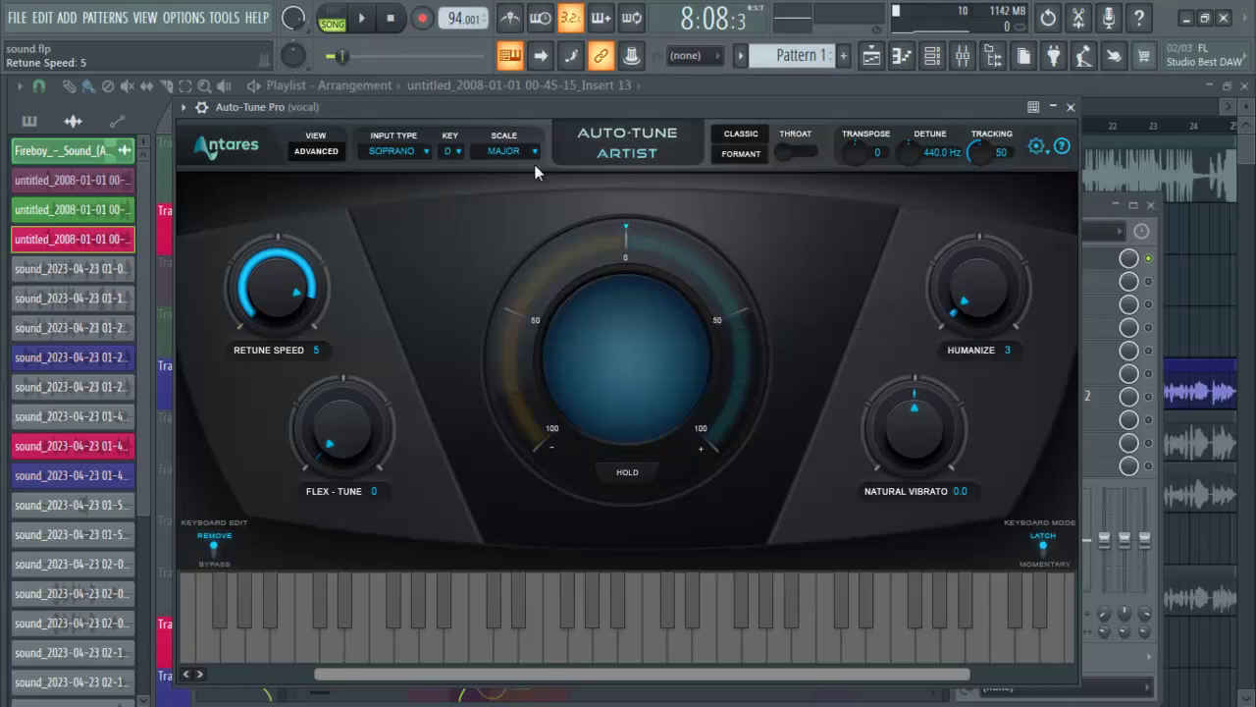
{"action": "left_click", "coordinate": [426, 152]}
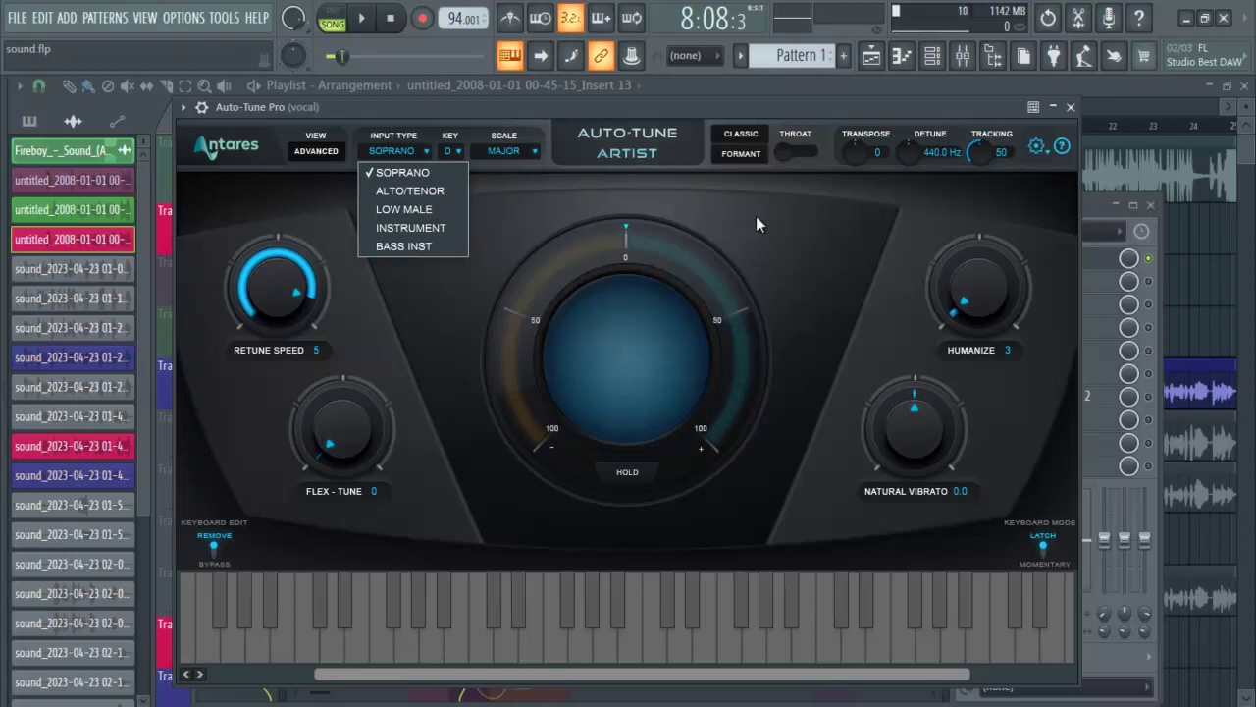
{"action": "left_click", "coordinate": [775, 237]}
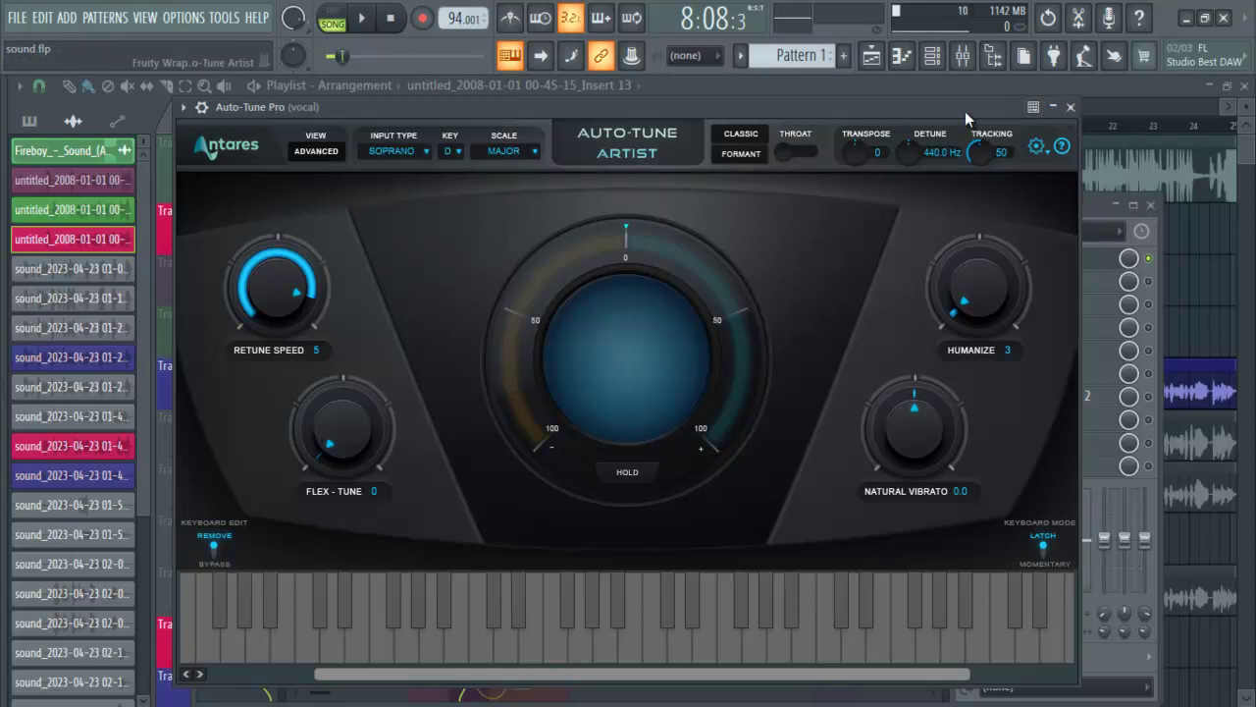
Play the vocal through Auto-Tune Pro and close the plugin window
{"action": "key", "text": "space"}
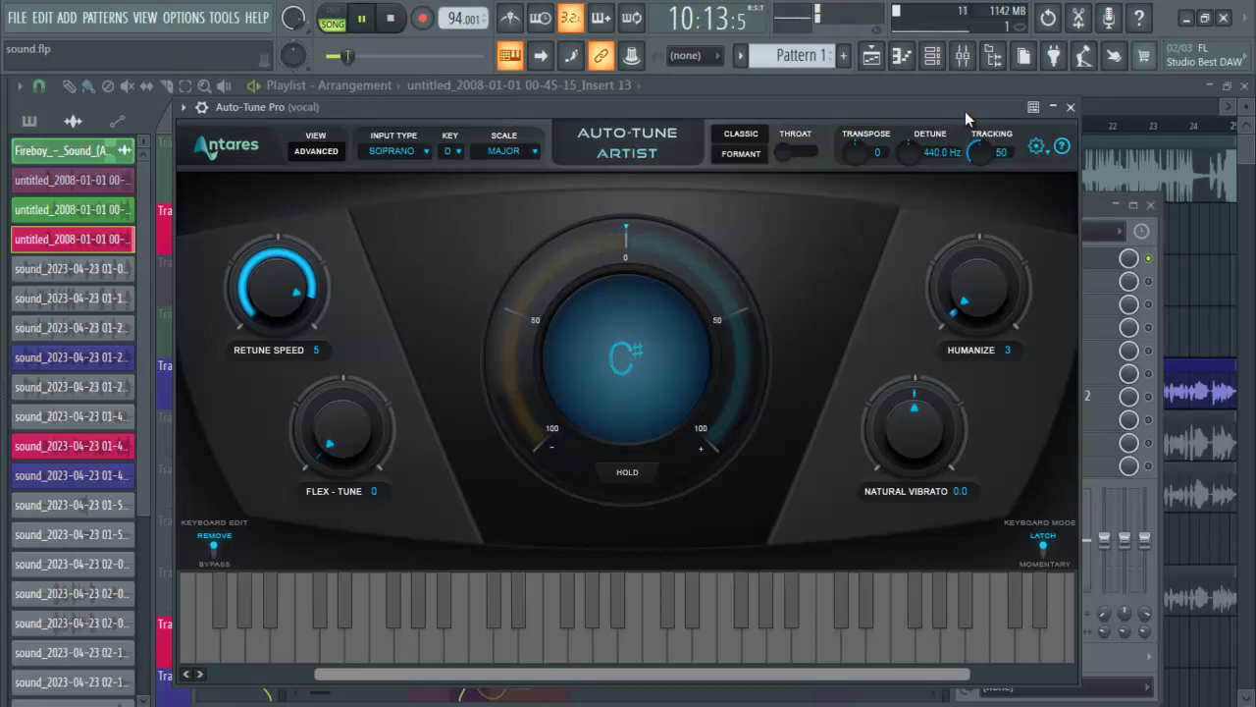
{"action": "key", "text": "space"}
{"action": "left_click", "coordinate": [1071, 108]}
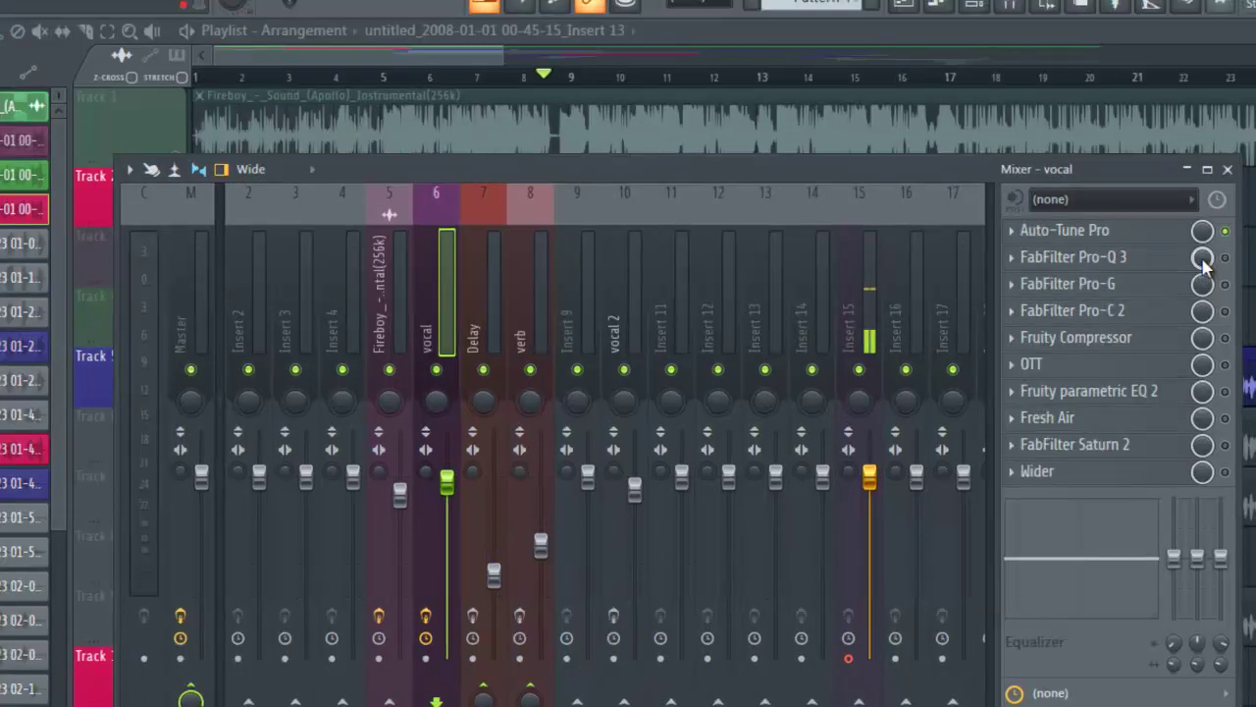
Enable and open FabFilter Pro-Q 3 on the vocal channel, and audition its low-cut band with solo on and off
{"action": "left_click", "coordinate": [1116, 259]}
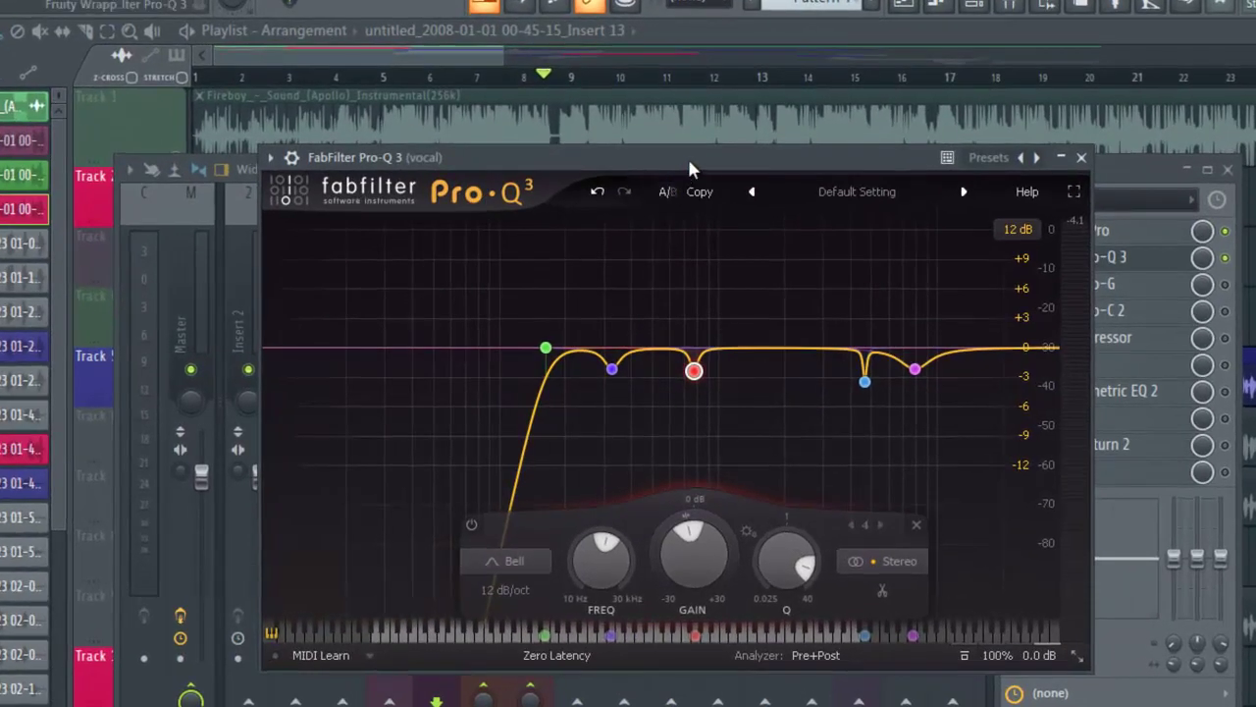
{"action": "mouse_move", "coordinate": [497, 301]}
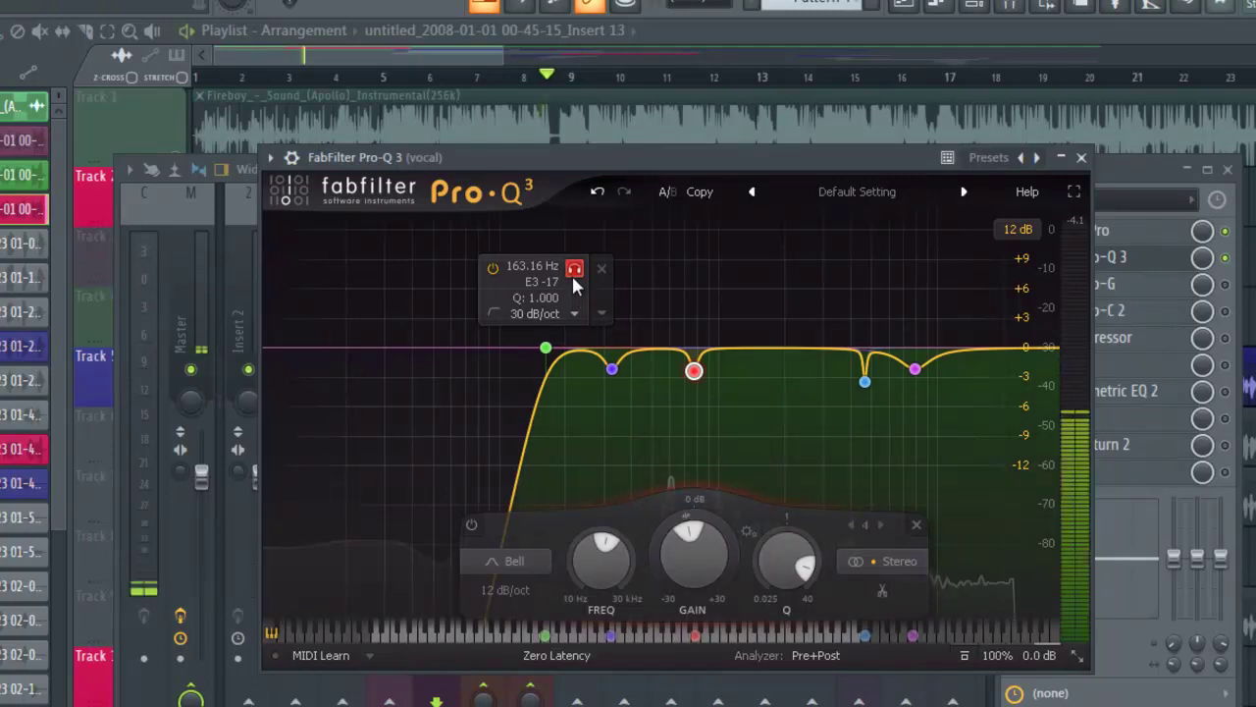
{"action": "mouse_move", "coordinate": [574, 276]}
{"action": "left_mouse_down"}
{"action": "mouse_move", "coordinate": [341, 289]}
{"action": "mouse_move", "coordinate": [537, 289]}
{"action": "mouse_move", "coordinate": [564, 269]}
{"action": "left_mouse_up"}
{"action": "key", "text": "space"}
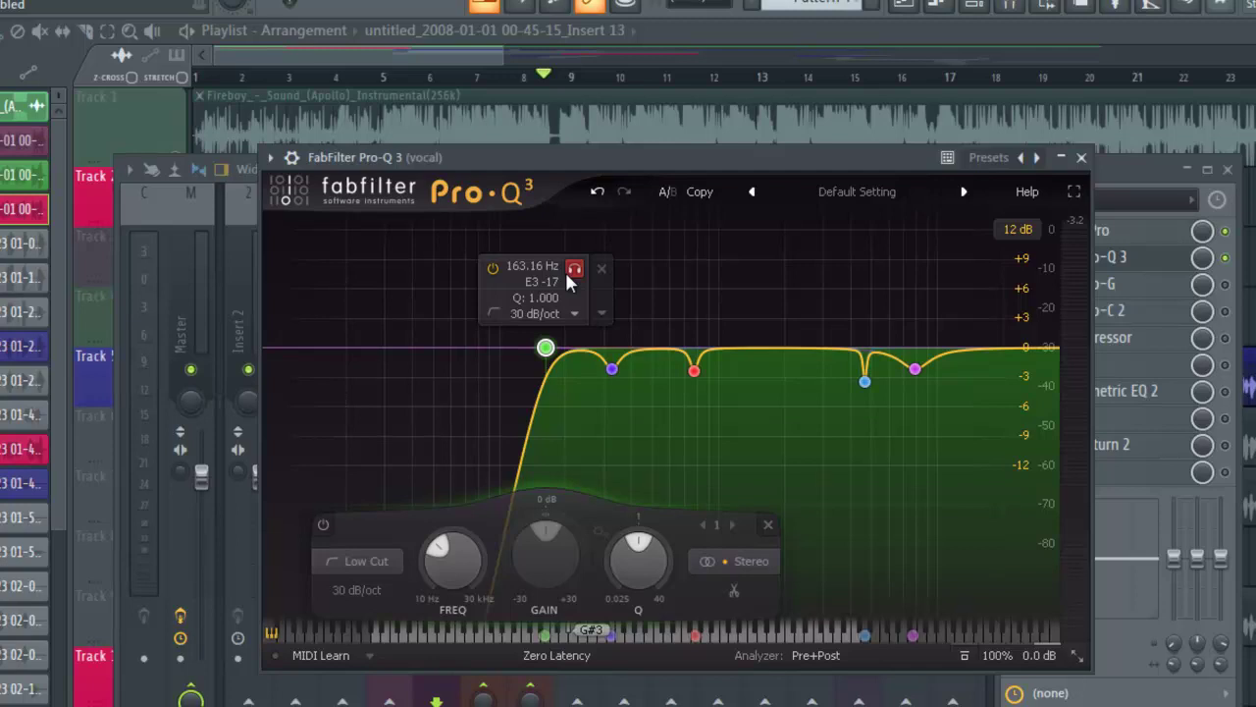
{"action": "key", "text": "space"}
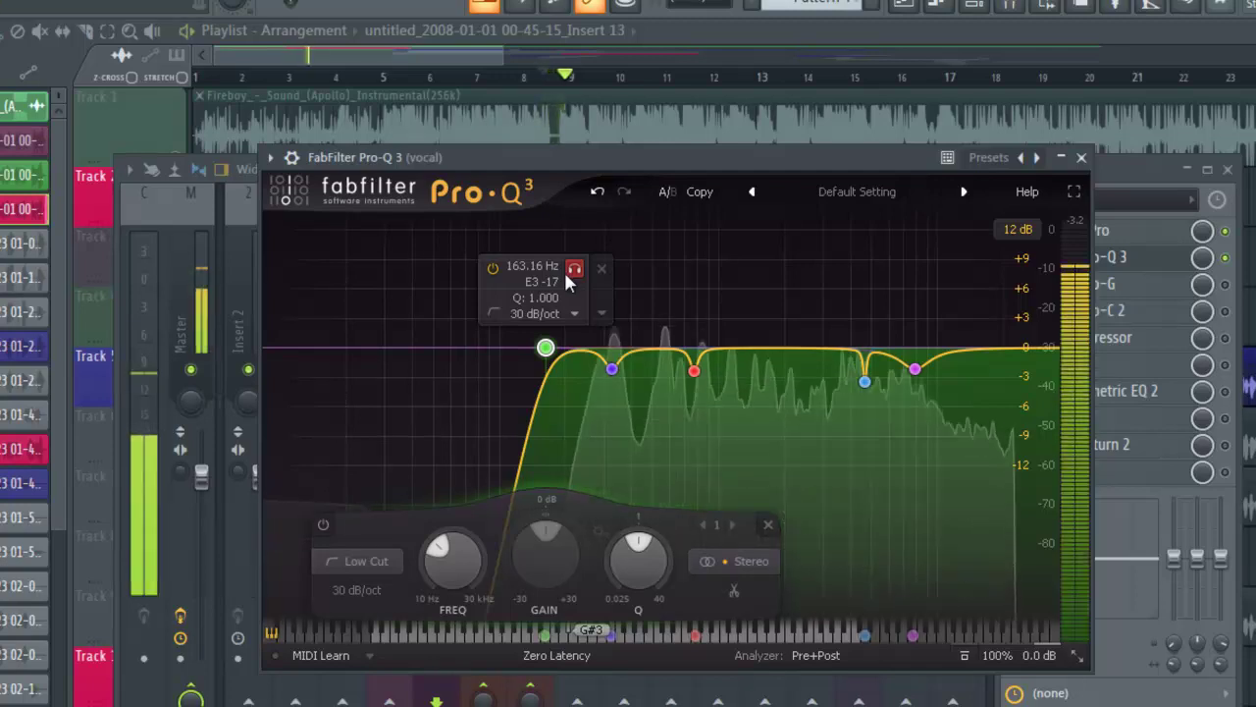
{"action": "left_click", "coordinate": [564, 269]}
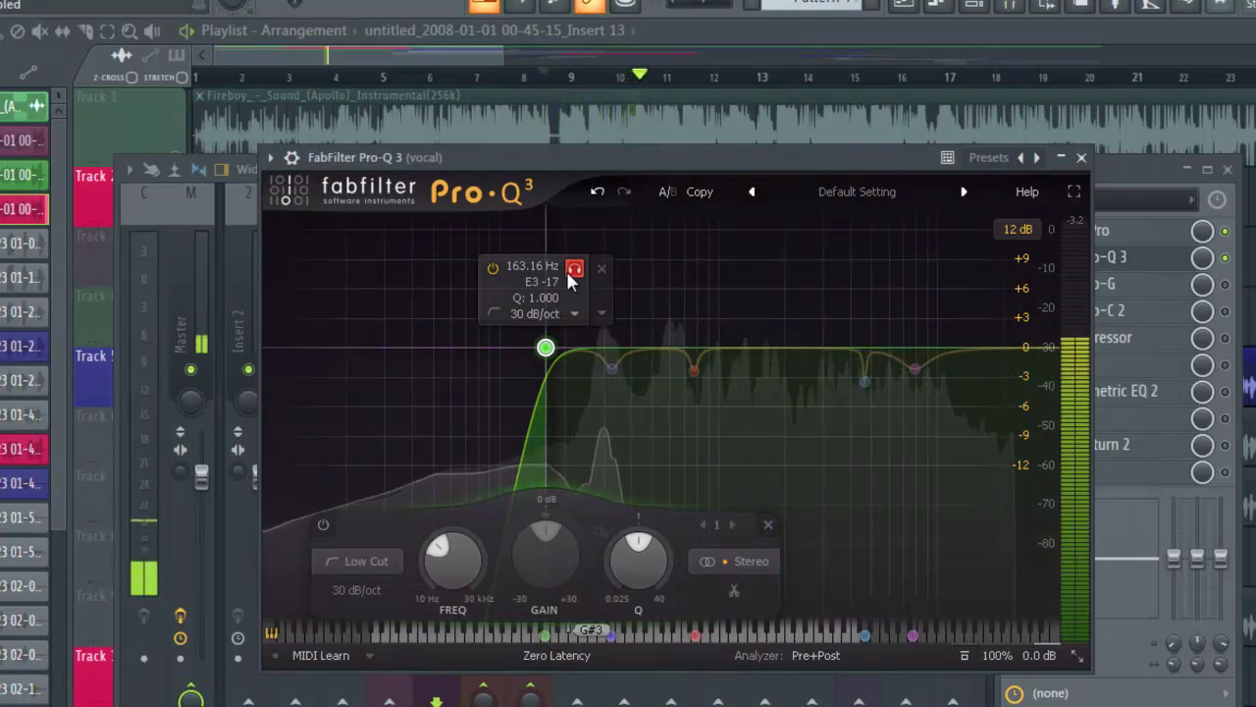
{"action": "left_click_drag", "start_coordinate": [566, 270], "coordinate": [565, 269]}
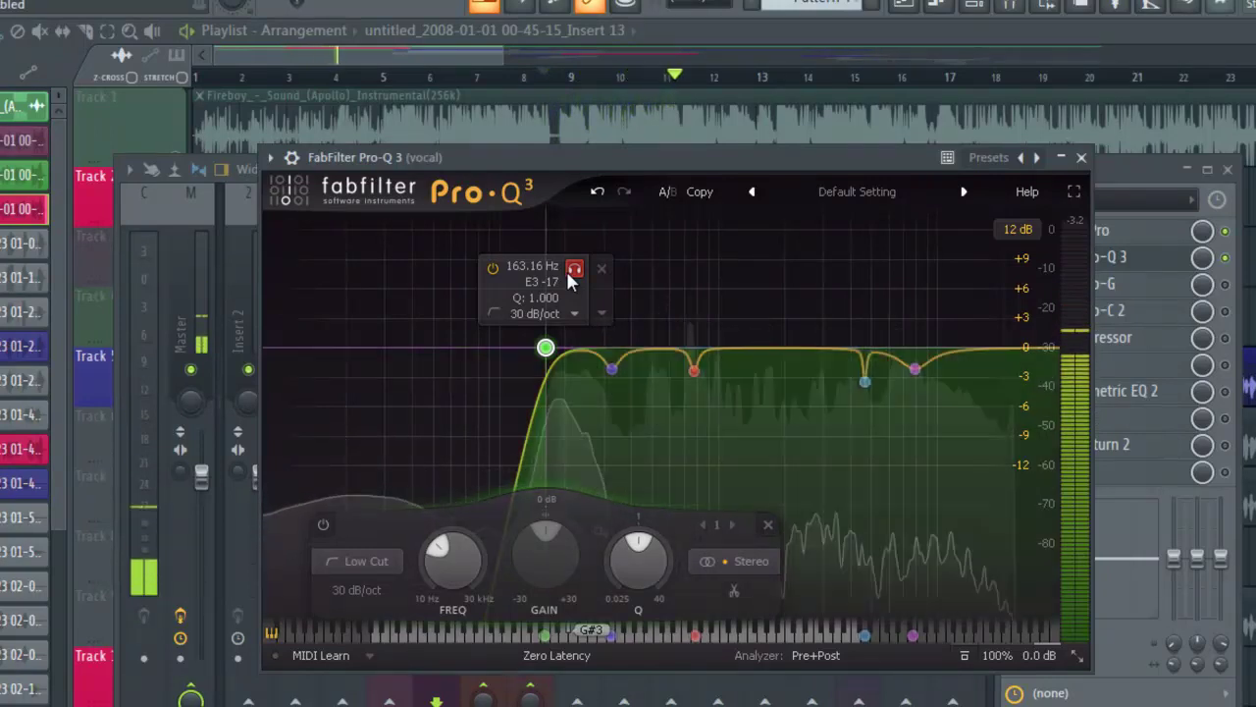
Play the vocal while soloing and unsoloing the 327 Hz bell band to hear the frequencies it cuts
{"action": "mouse_move", "coordinate": [610, 371]}
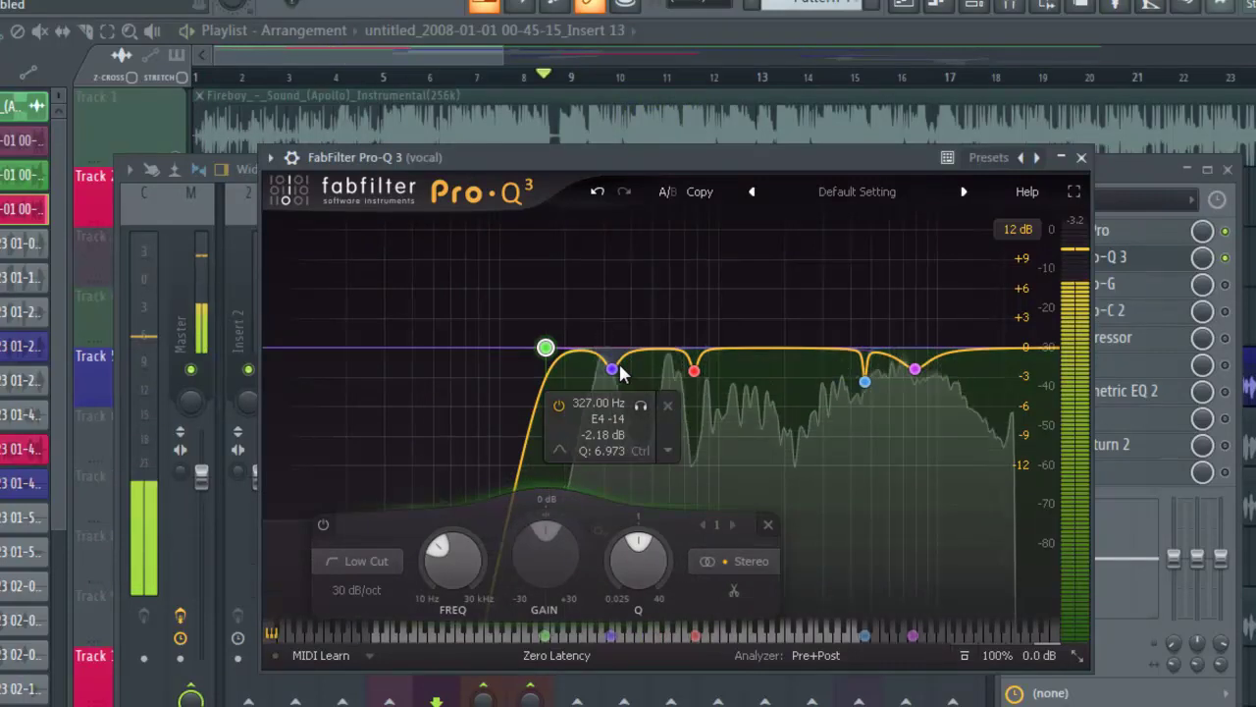
{"action": "left_click", "coordinate": [611, 371]}
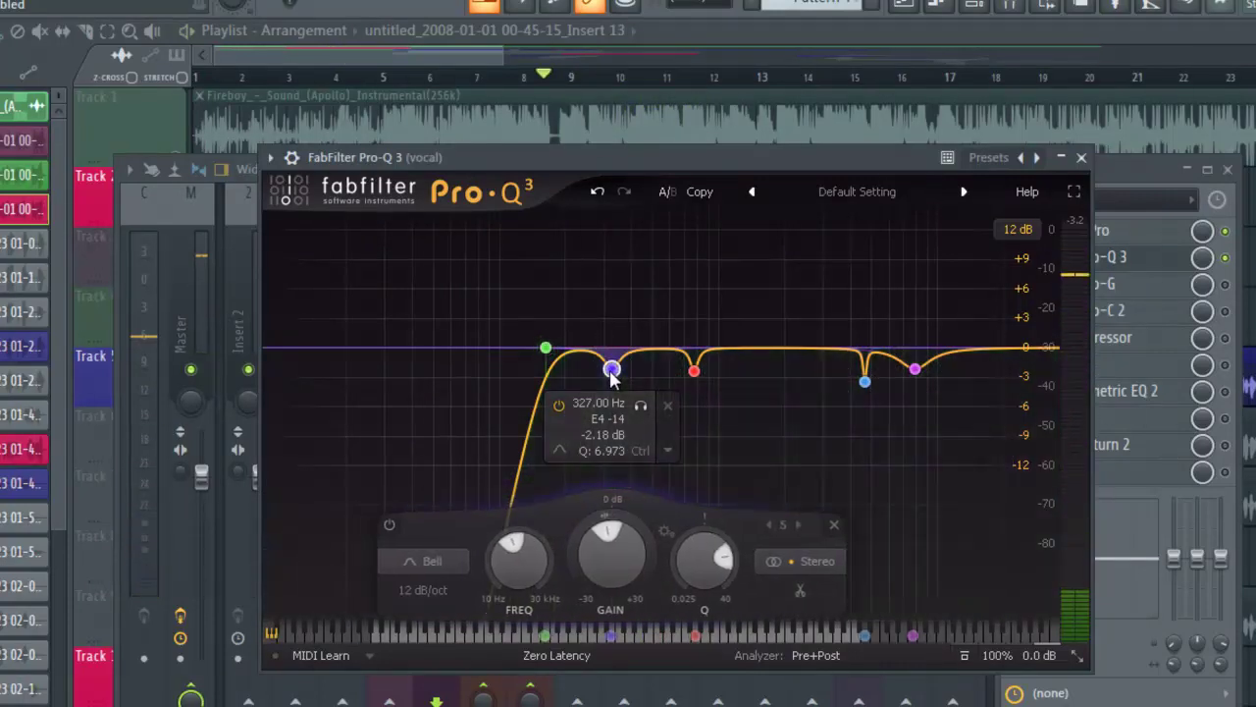
{"action": "left_click", "coordinate": [643, 407]}
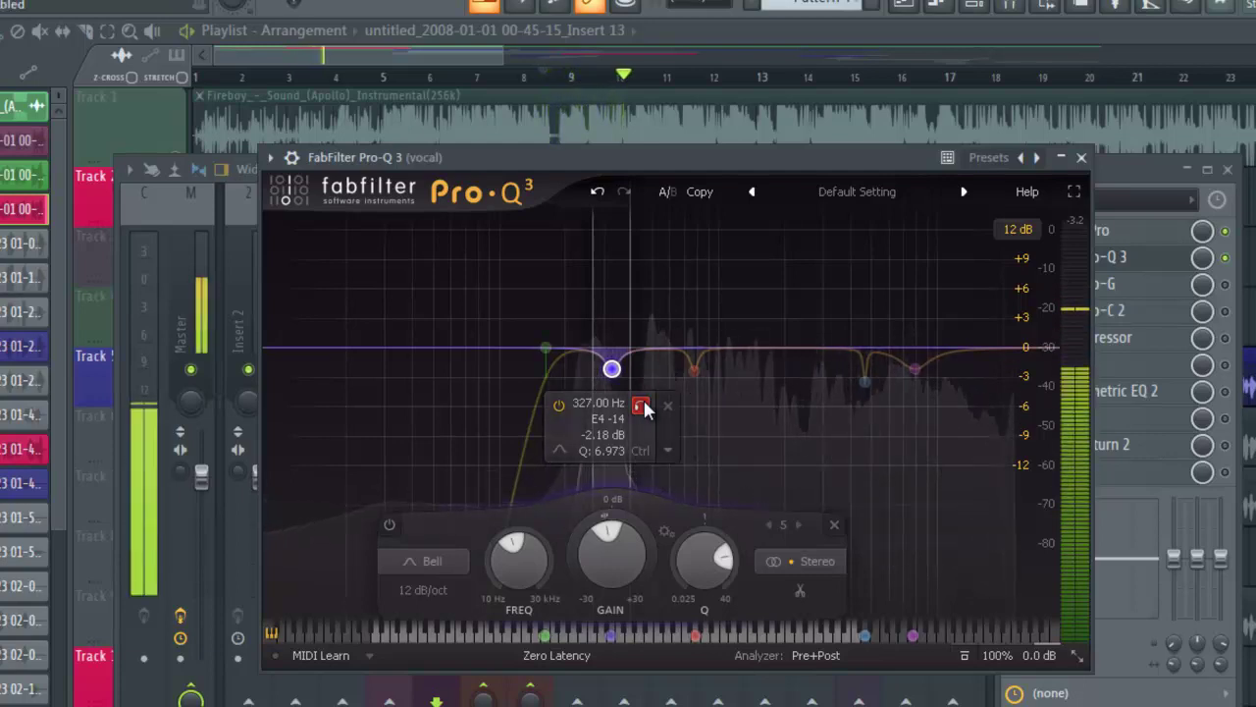
{"action": "left_click", "coordinate": [642, 407]}
{"action": "key", "text": "space"}
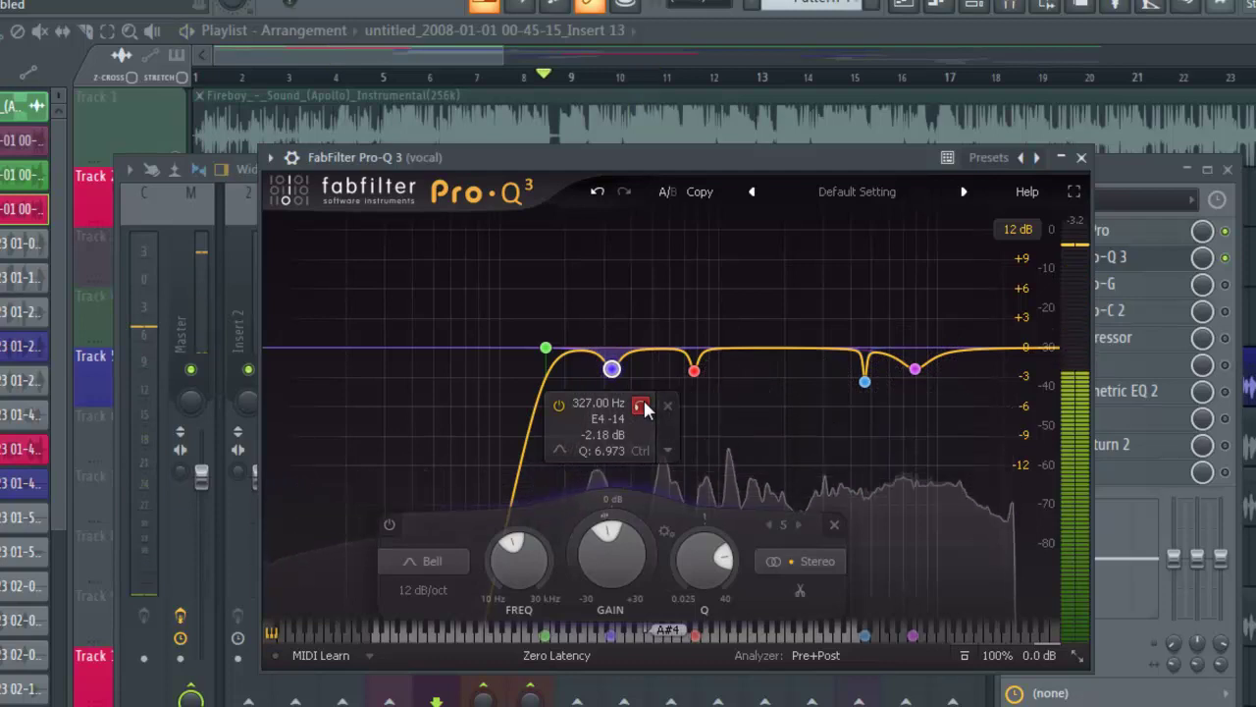
{"action": "left_click", "coordinate": [640, 405]}
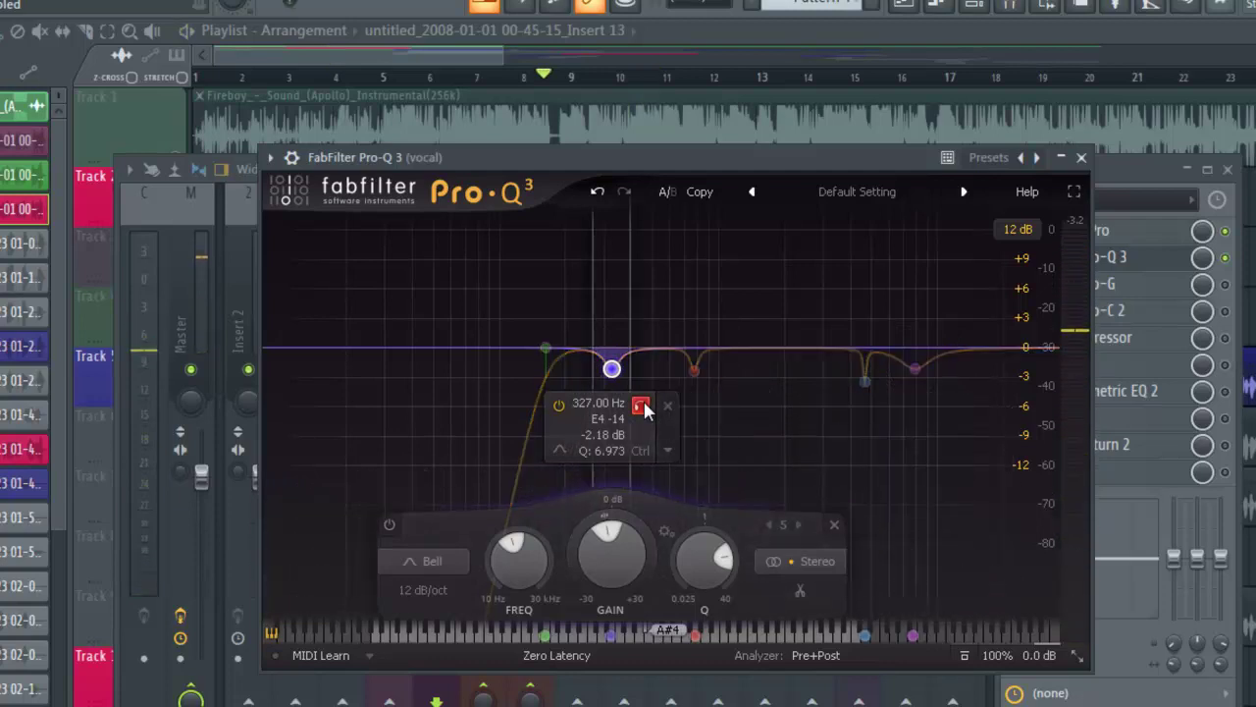
{"action": "key", "text": "space"}
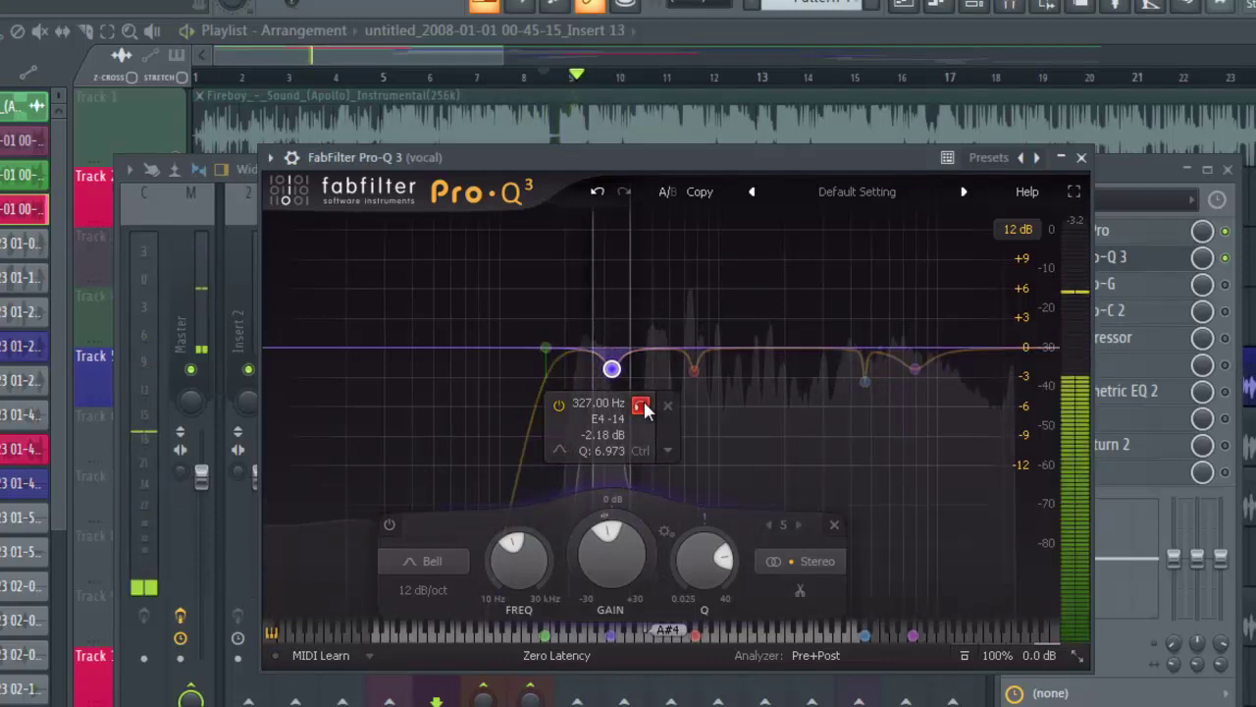
{"action": "left_click", "coordinate": [641, 405]}
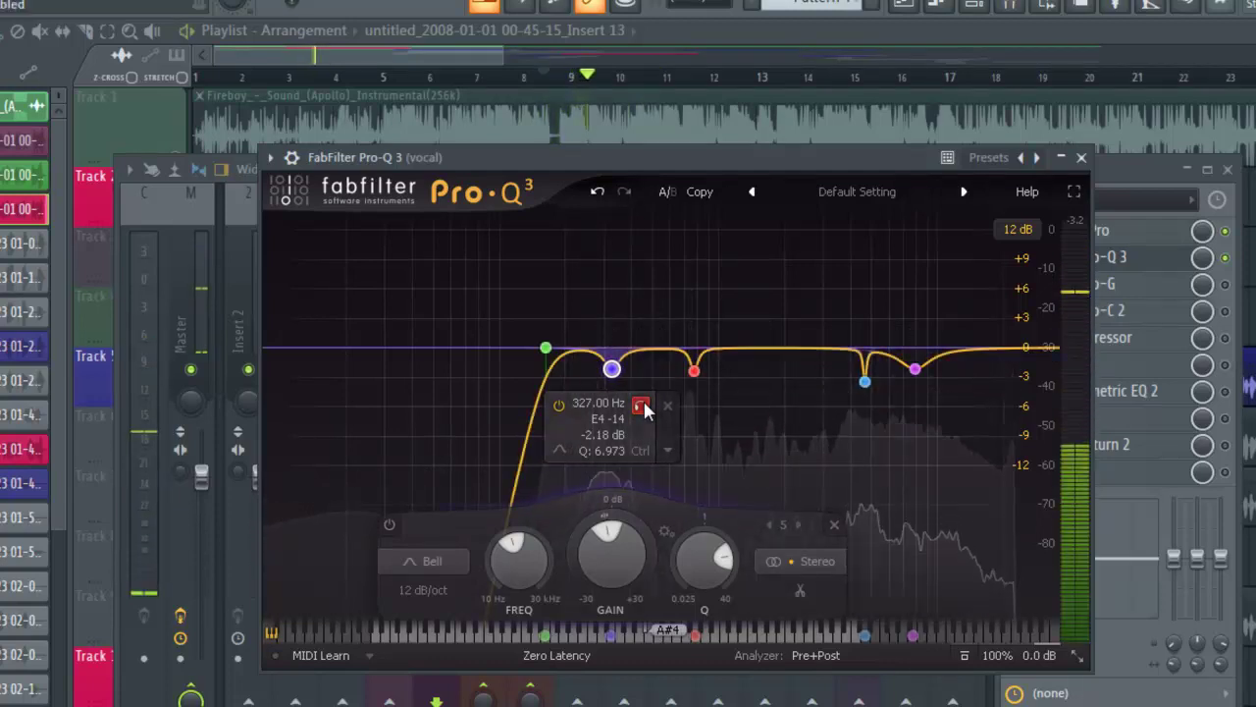
Raise the 775 Hz bell band to about +5.45 dB at 758.21 Hz and audition it in solo during playback
{"action": "left_click", "coordinate": [696, 372]}
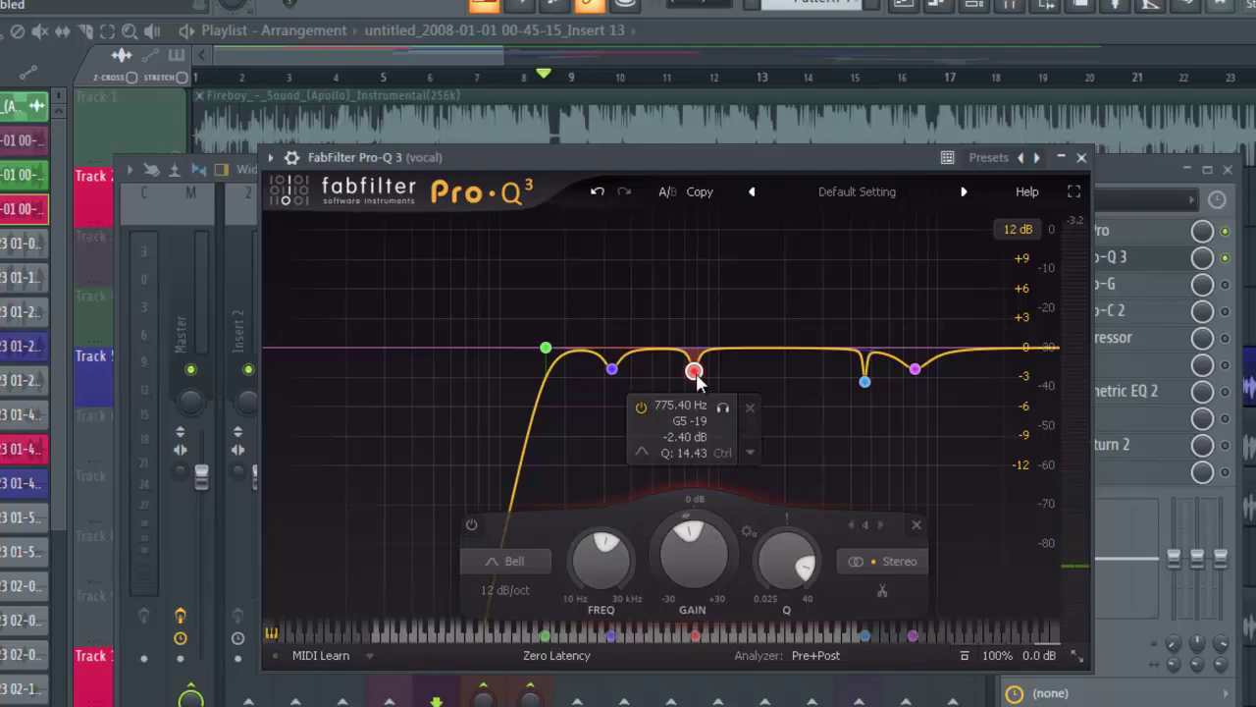
{"action": "left_click_drag", "start_coordinate": [694, 373], "coordinate": [694, 296]}
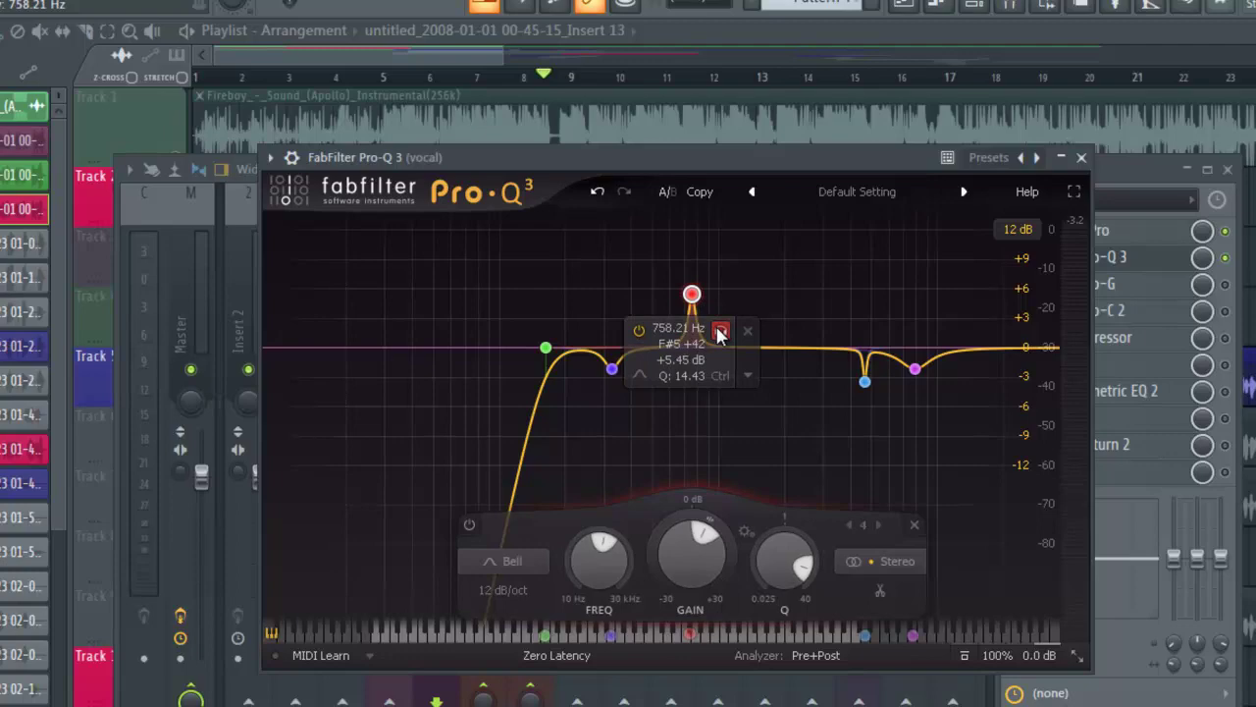
{"action": "left_click", "coordinate": [720, 334]}
{"action": "key", "text": "space"}
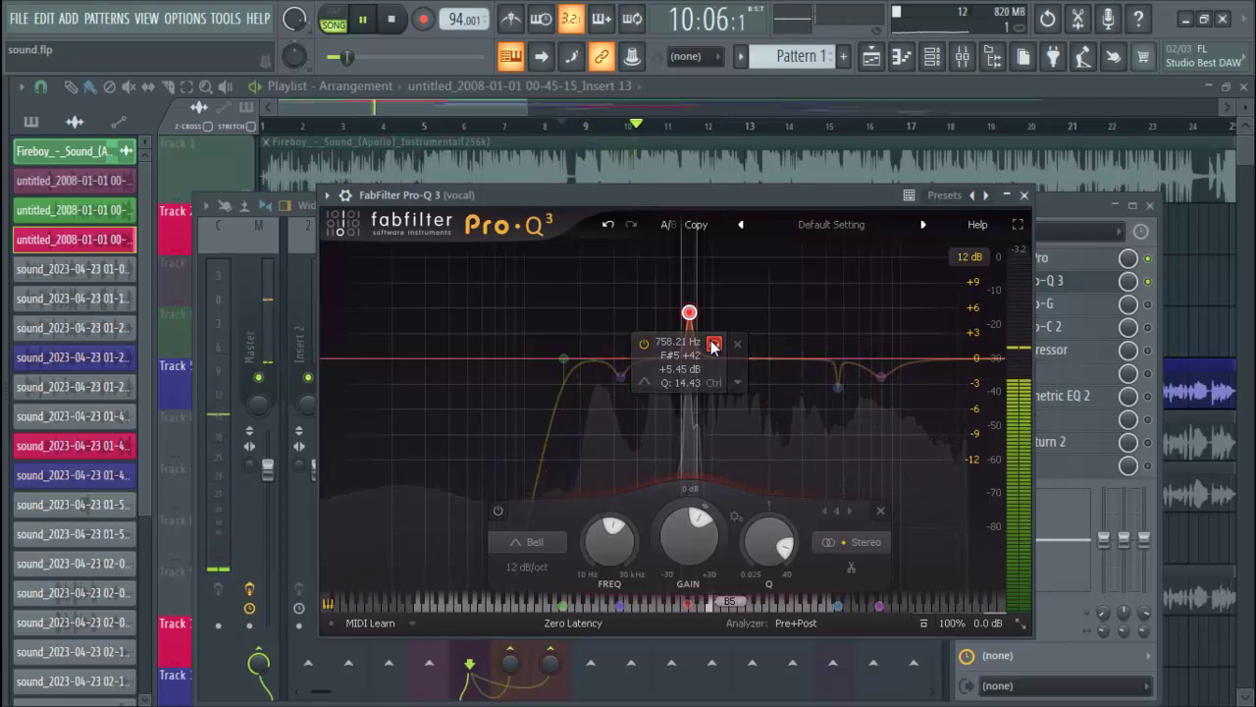
{"action": "left_click", "coordinate": [714, 344]}
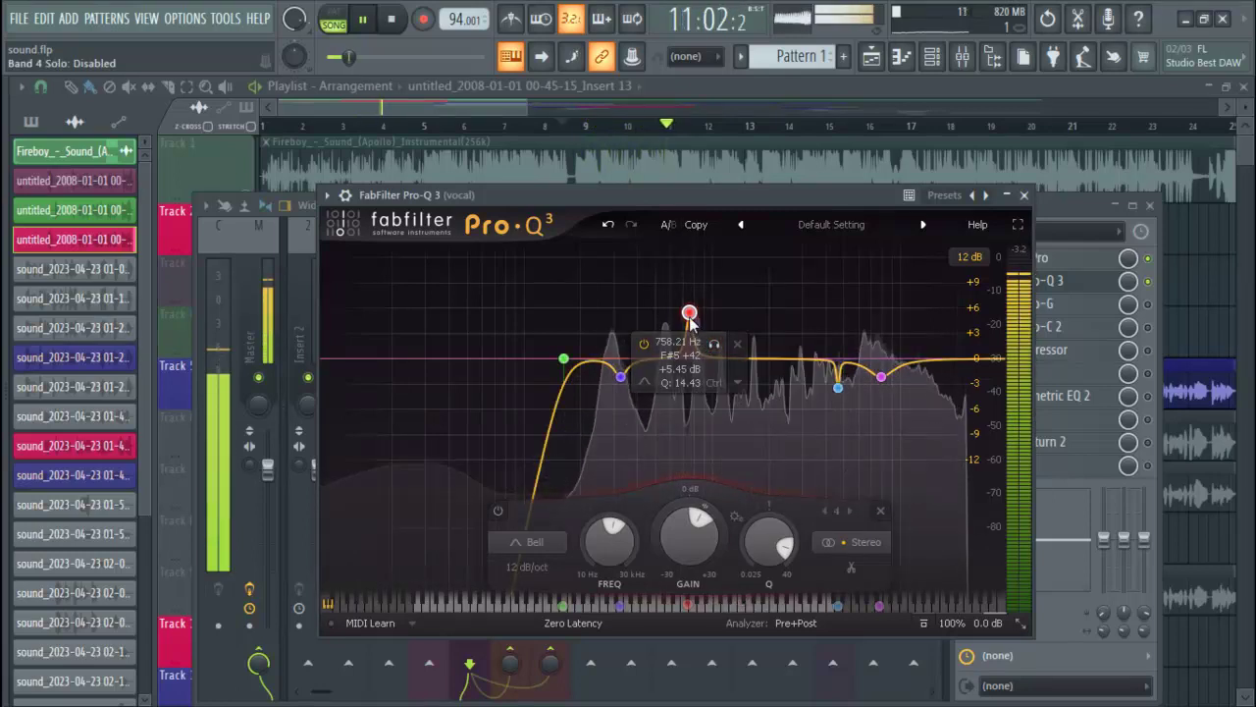
{"action": "key", "text": "space"}
Lower the 758.21 Hz bell band to about -2.95 dB and compare the vocal with that band soloed and unsoloed
{"action": "left_click_drag", "start_coordinate": [689, 313], "coordinate": [692, 388]}
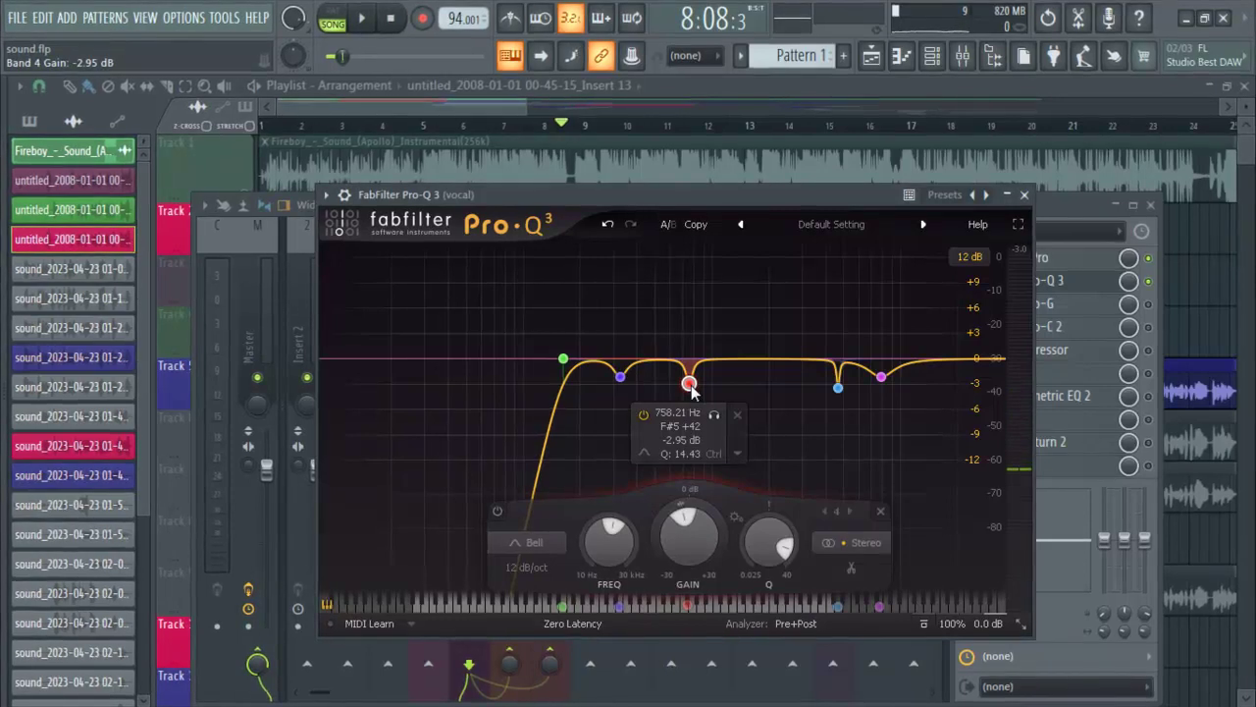
{"action": "left_click", "coordinate": [715, 416]}
{"action": "key", "text": "space"}
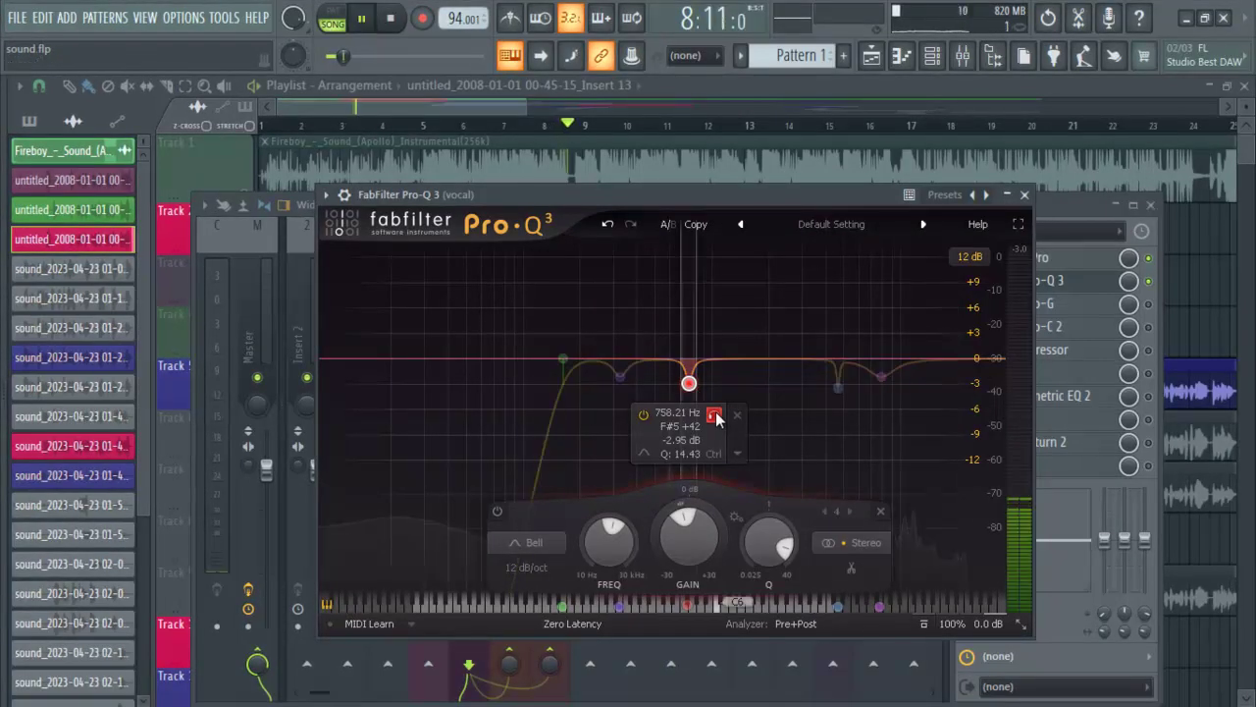
{"action": "left_click", "coordinate": [714, 415]}
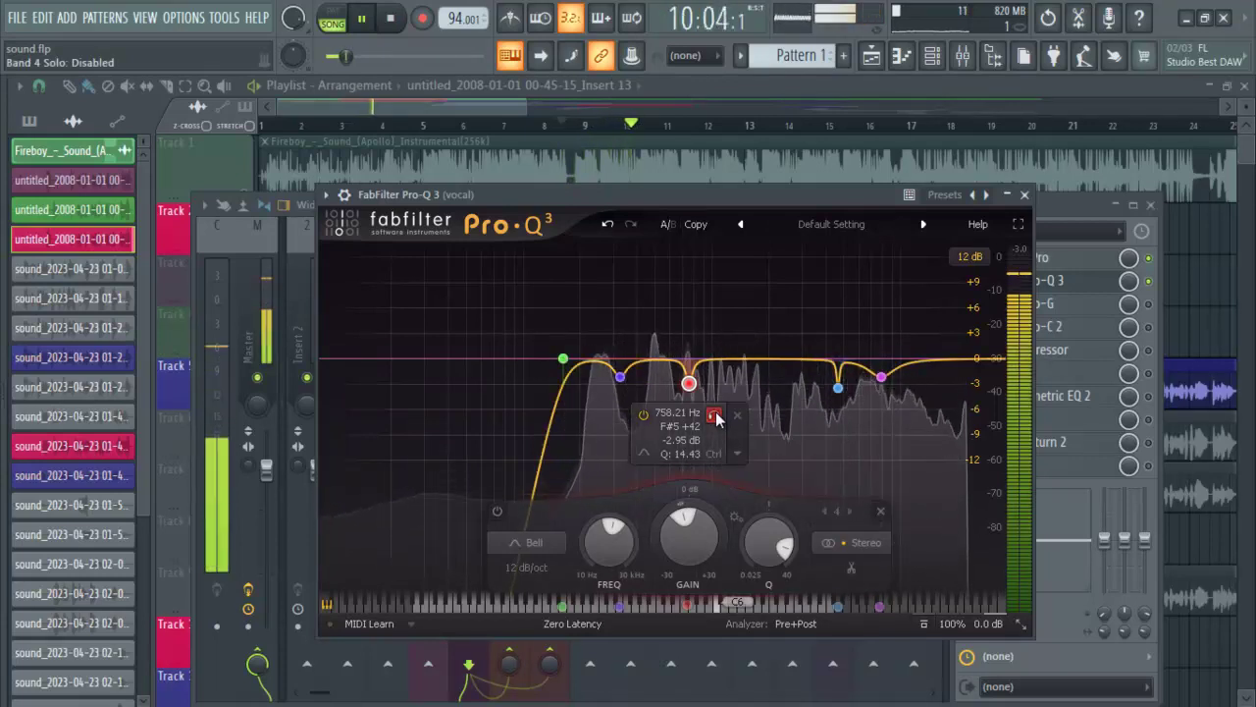
{"action": "key", "text": "space"}
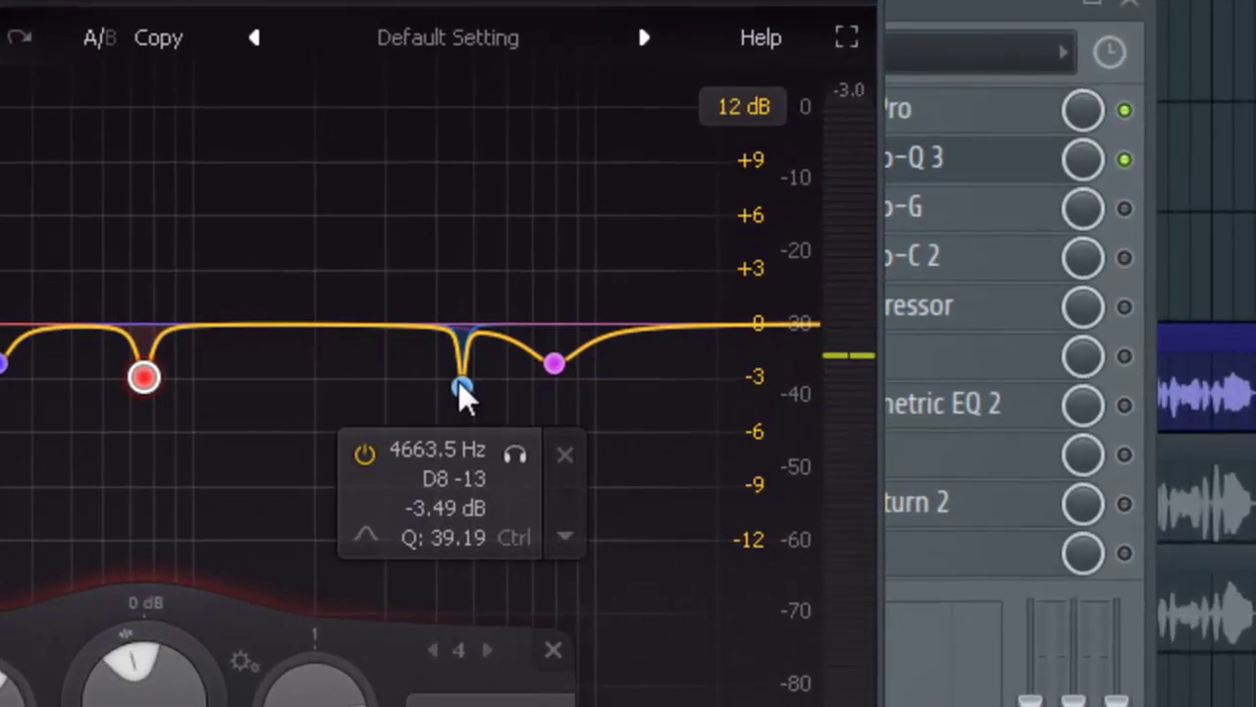
Audition the narrow 4663.5 Hz bell band by switching its solo on and off while the vocal plays
{"action": "left_click", "coordinate": [650, 389]}
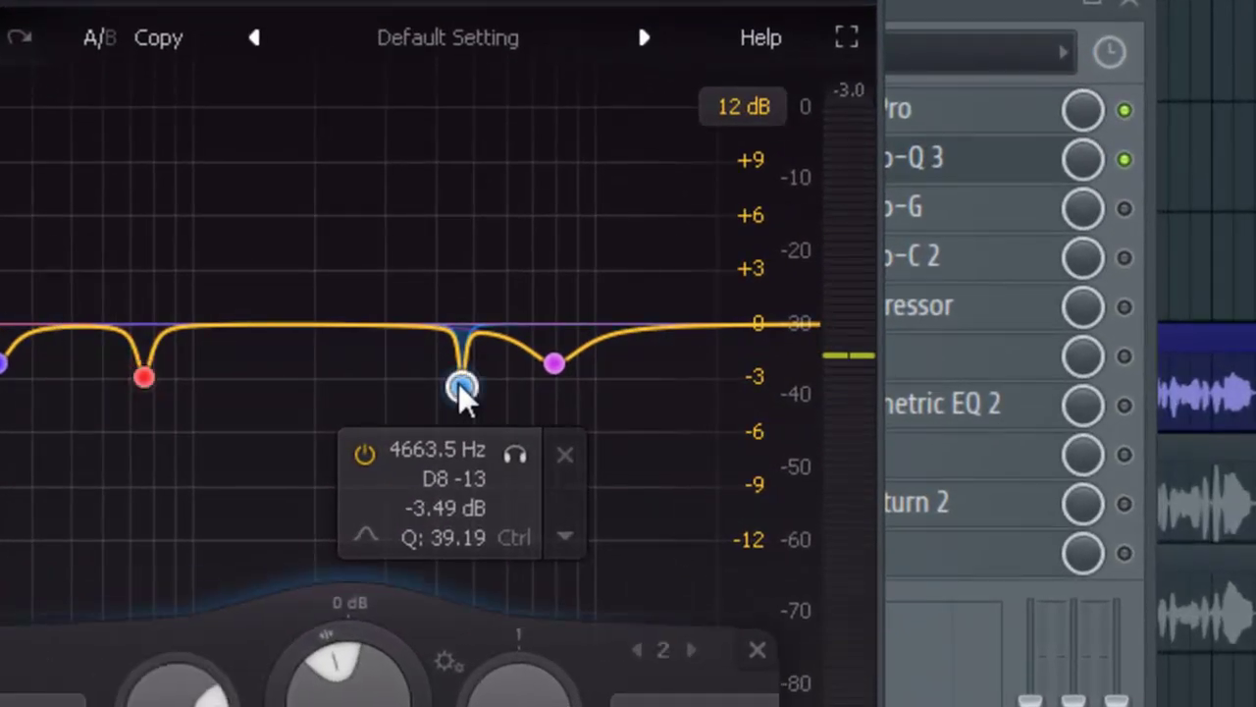
{"action": "left_click", "coordinate": [515, 455]}
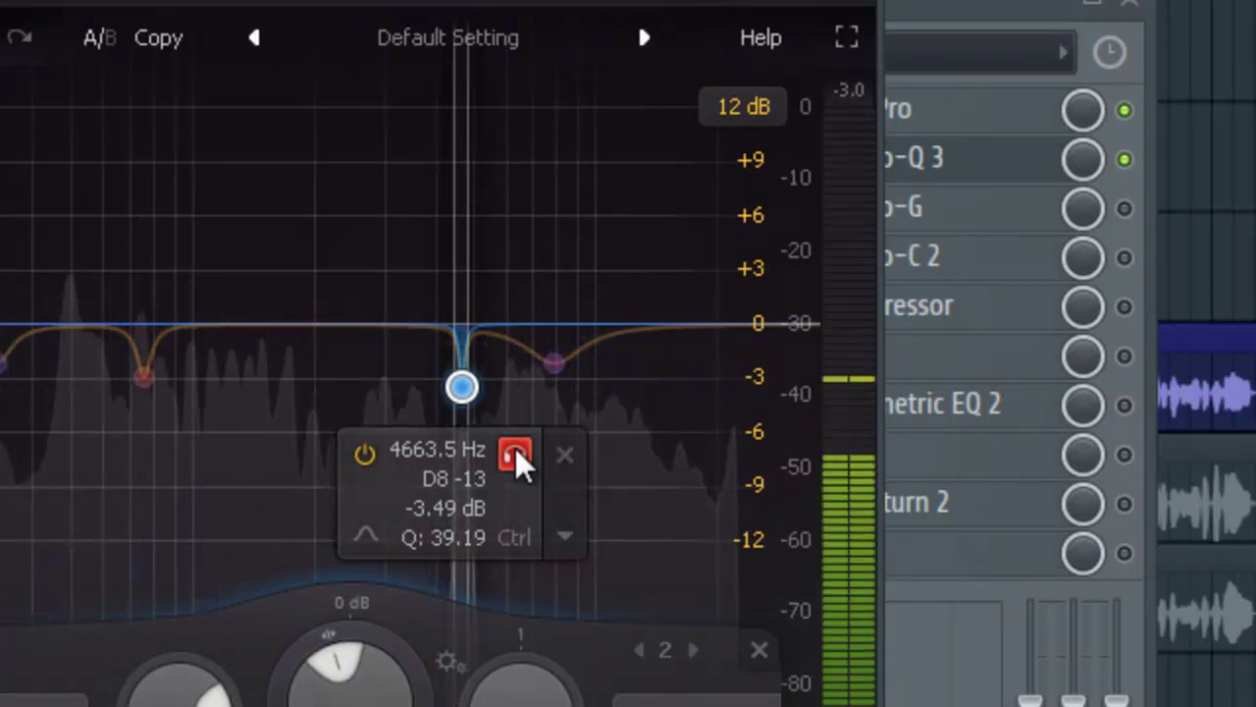
{"action": "left_click", "coordinate": [515, 454]}
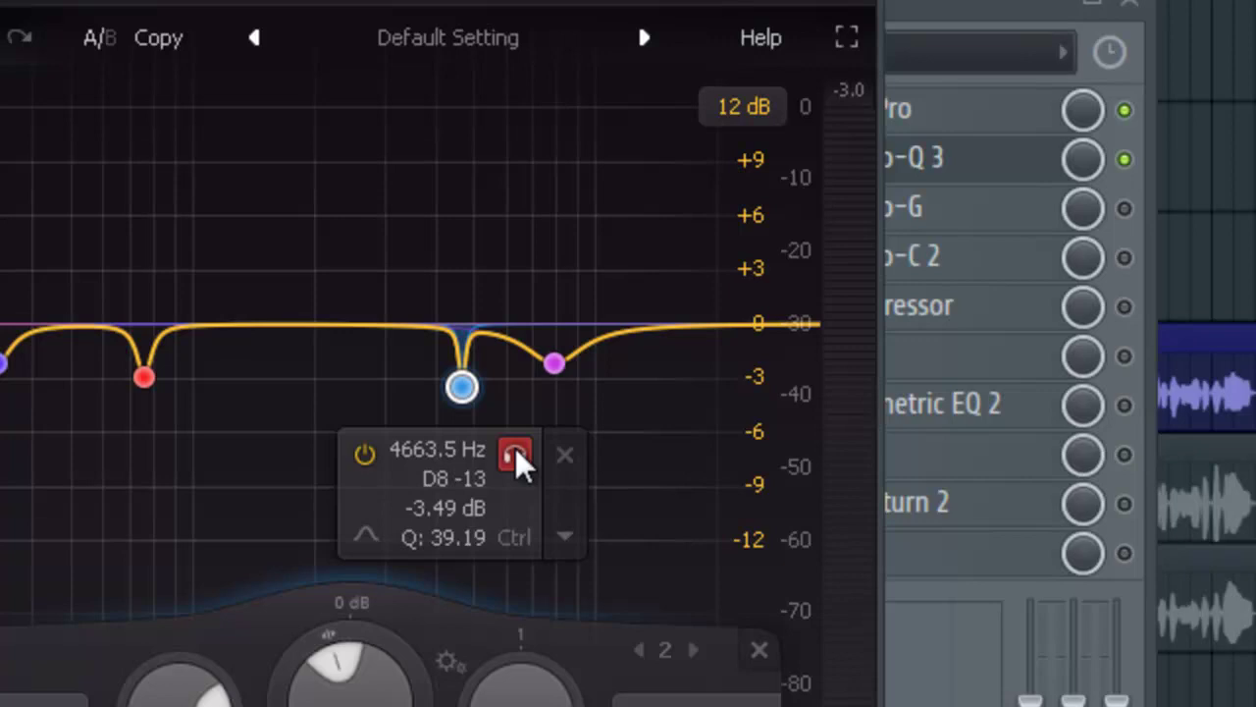
{"action": "left_click", "coordinate": [515, 451]}
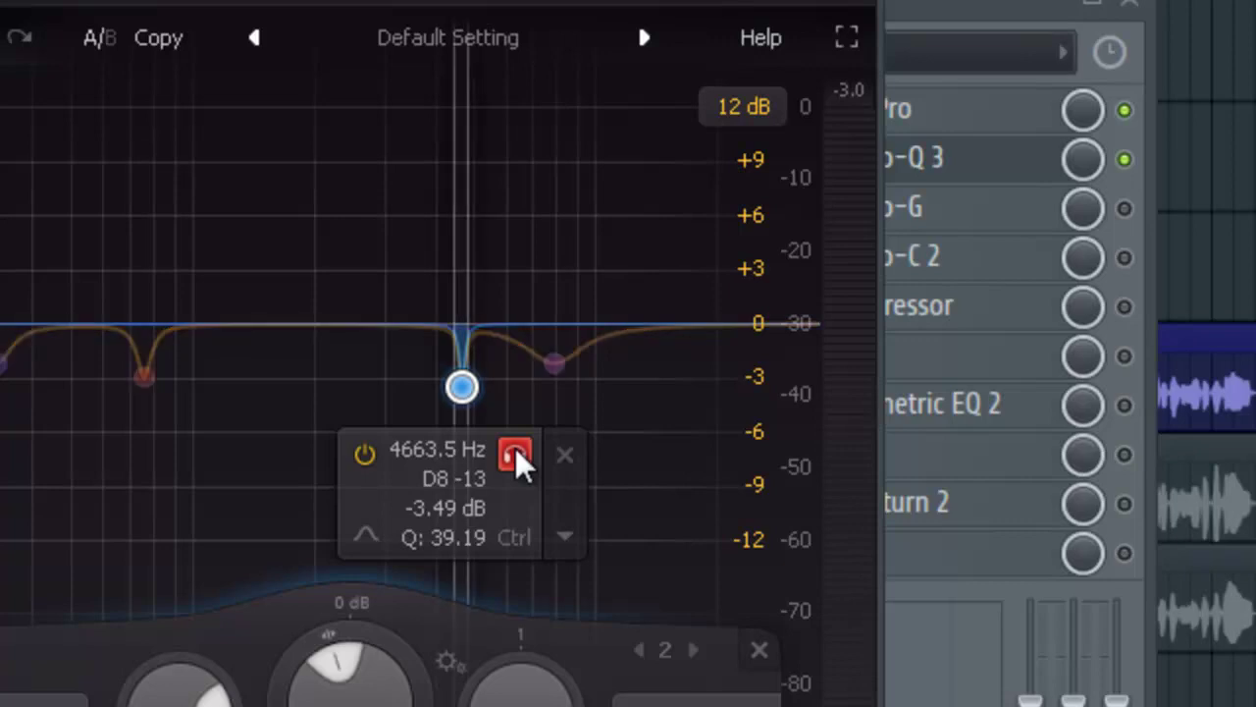
{"action": "left_click", "coordinate": [516, 451]}
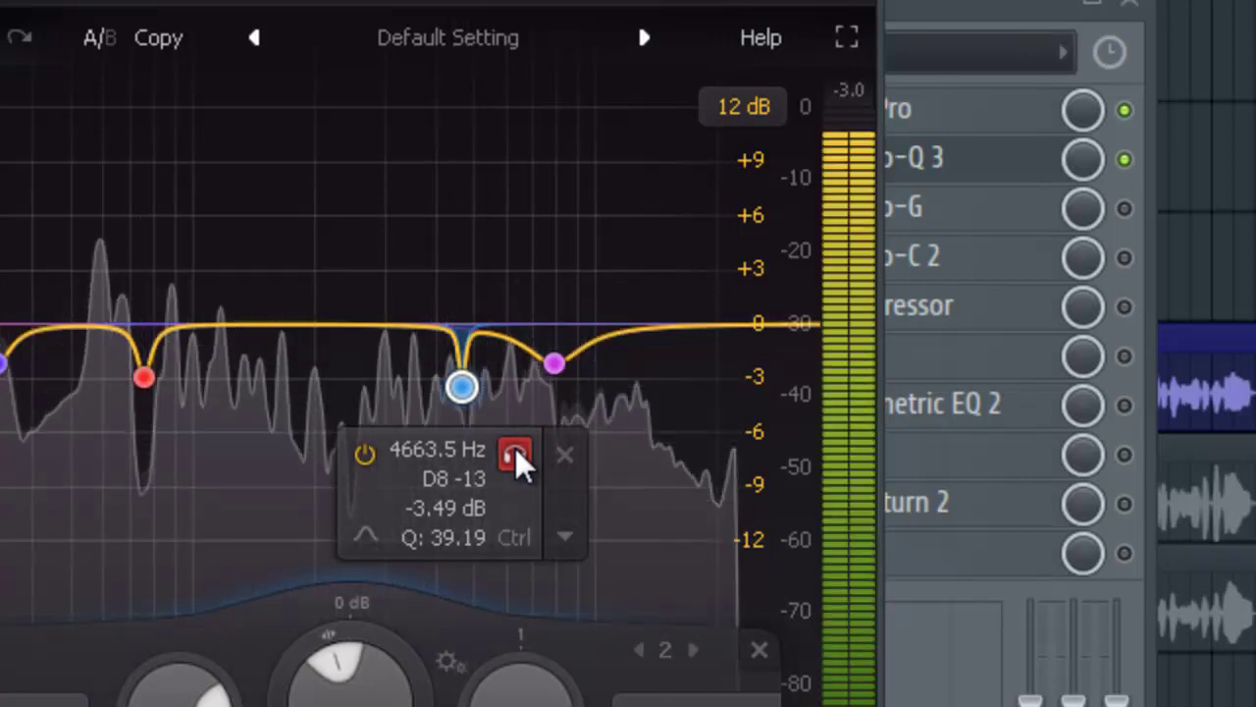
{"action": "key", "text": "space"}
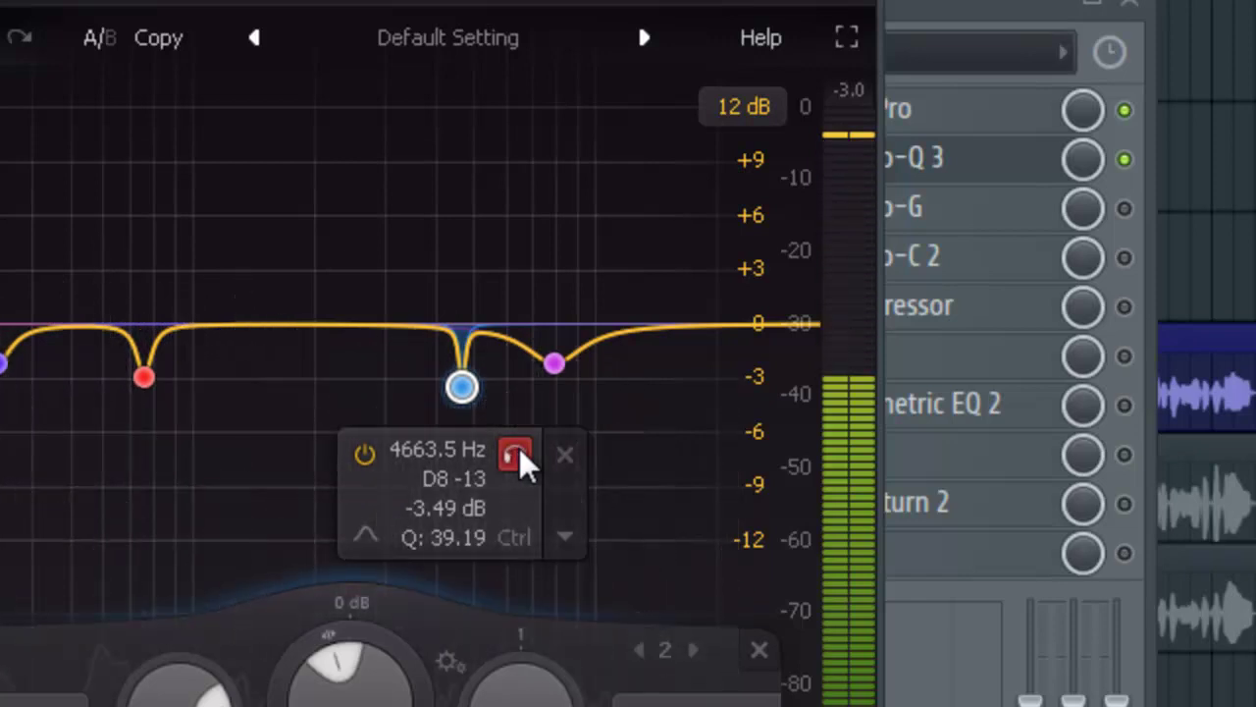
Audition the 7899.5 Hz bell band in solo, and play the vocal through the full EQ curve
{"action": "mouse_move", "coordinate": [556, 365]}
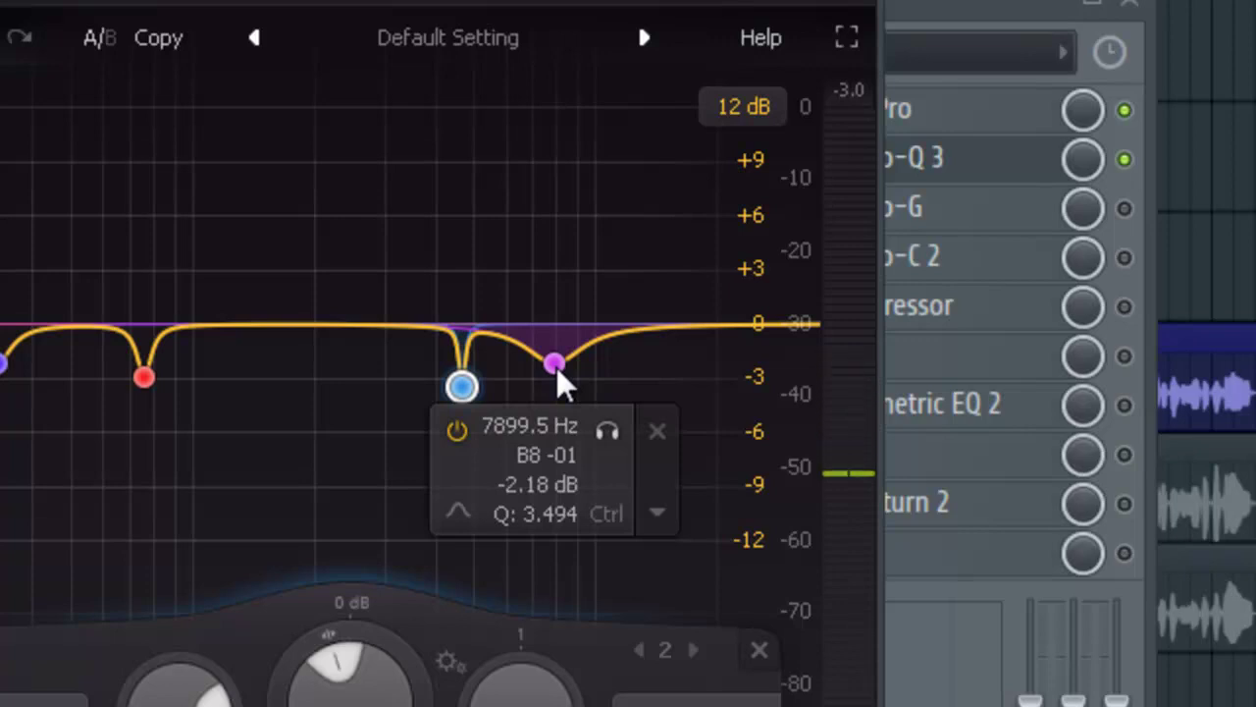
{"action": "left_click", "coordinate": [555, 364]}
{"action": "left_click", "coordinate": [614, 434]}
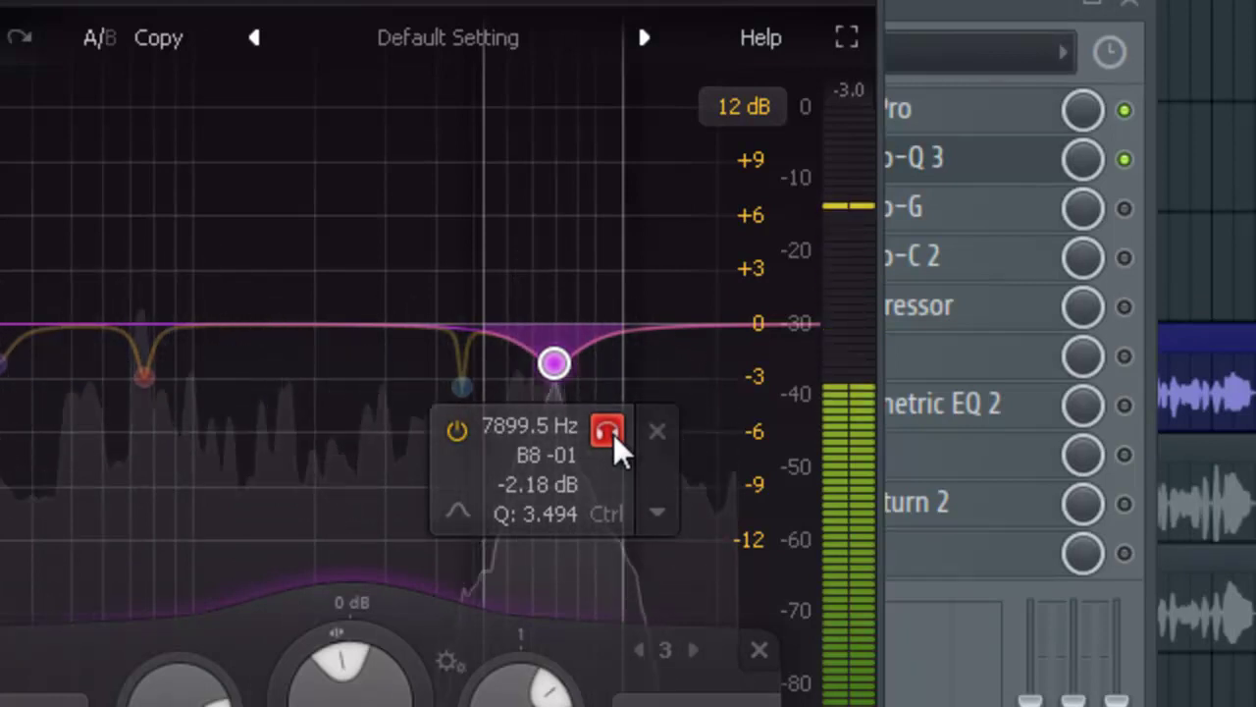
{"action": "left_click_drag", "start_coordinate": [613, 434], "coordinate": [614, 434]}
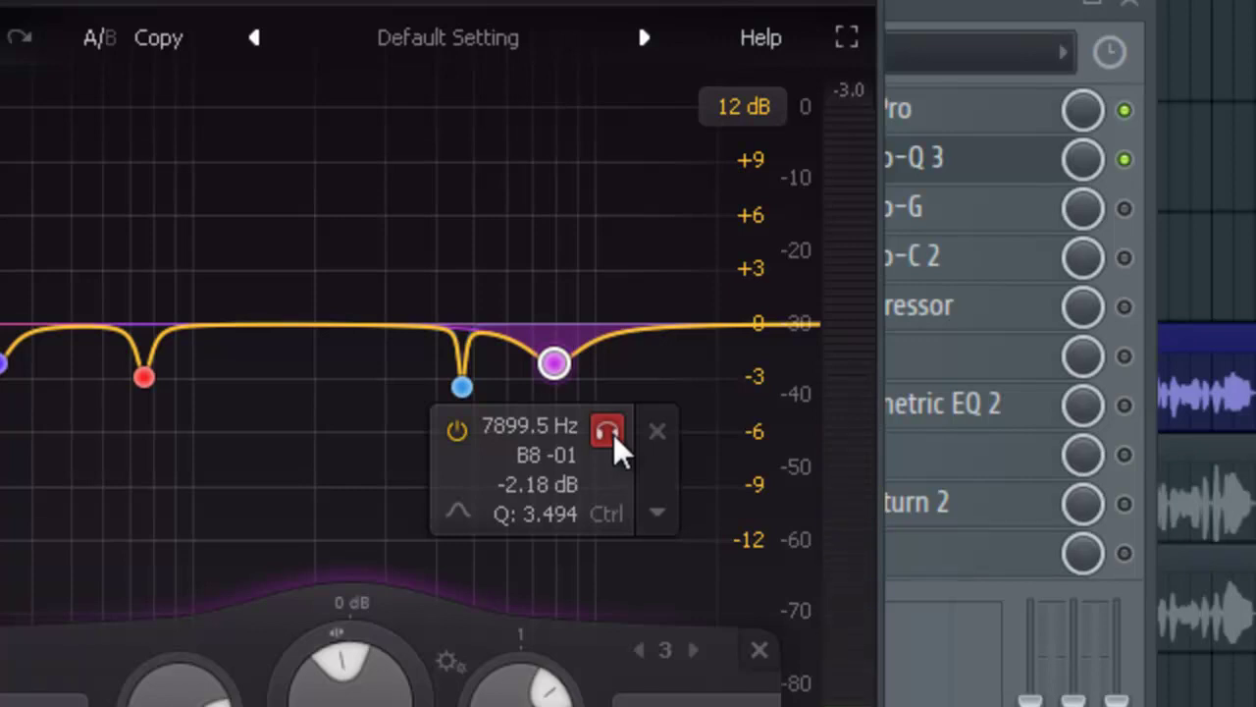
{"action": "left_click_drag", "start_coordinate": [614, 433], "coordinate": [613, 433]}
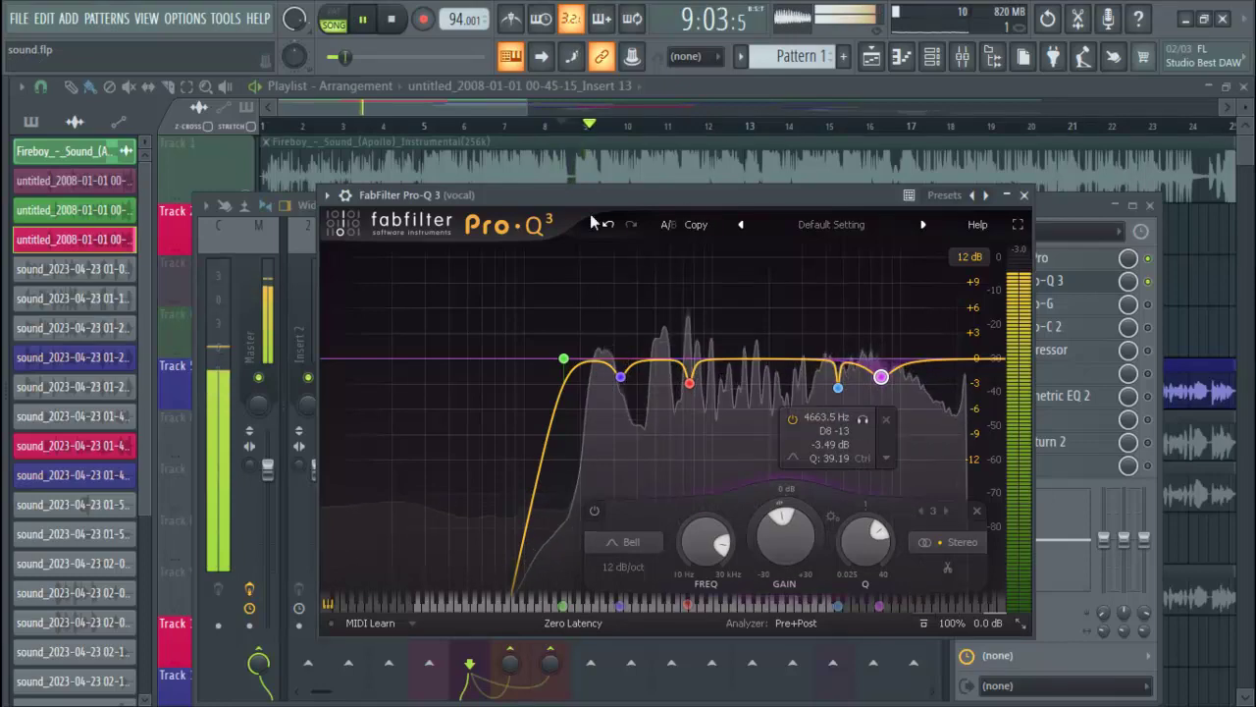
{"action": "key", "text": "space"}
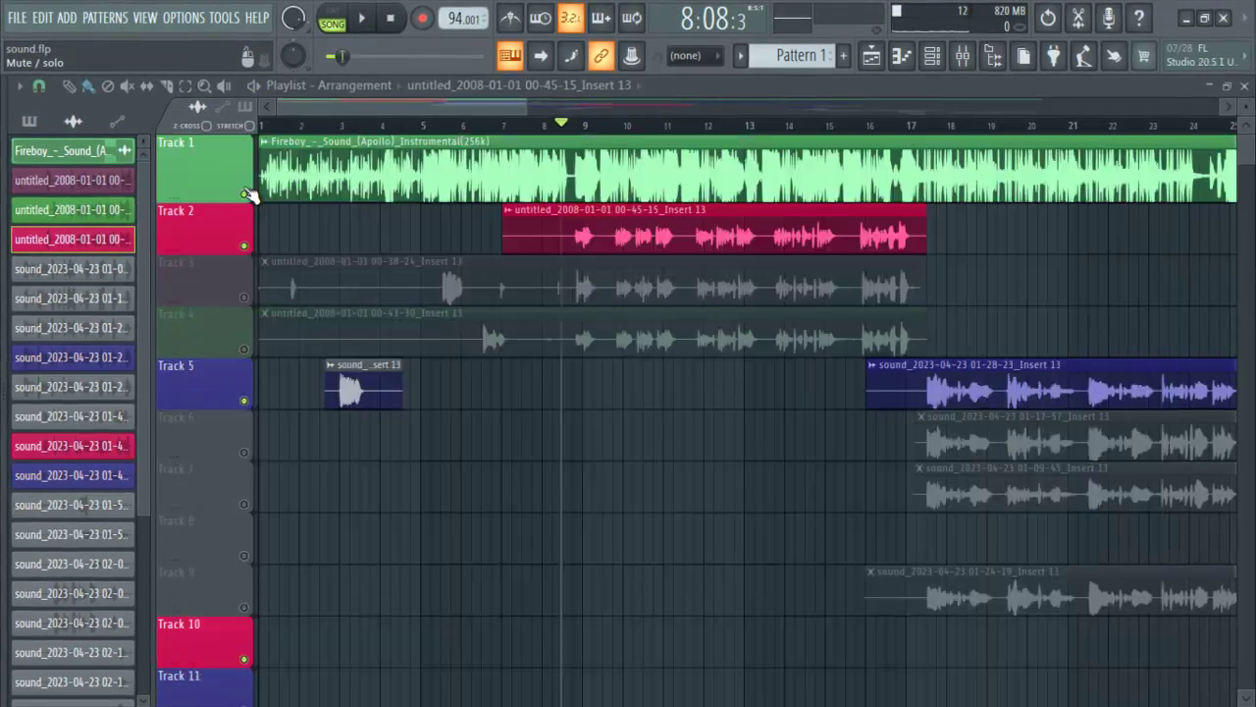
Unmute the instrumental on Track 1 and reopen FabFilter Pro-Q 3 from the vocal mixer channel
{"action": "left_click", "coordinate": [253, 194]}
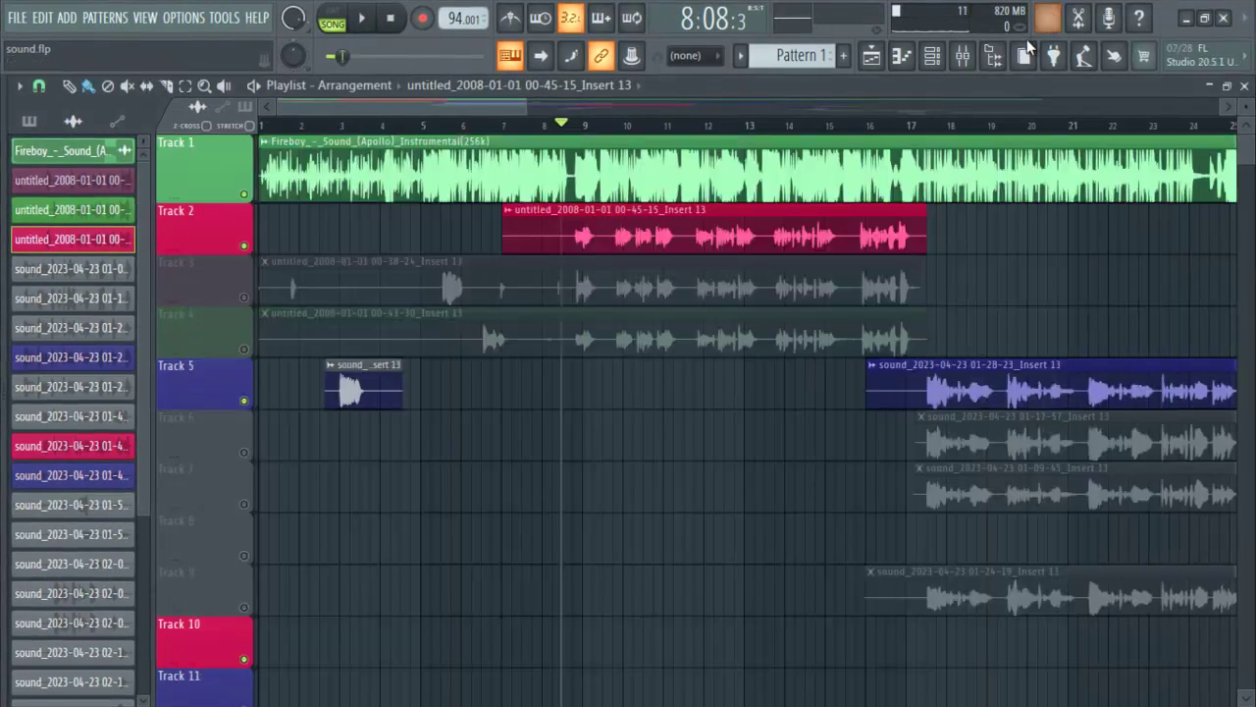
{"action": "left_click", "coordinate": [963, 55]}
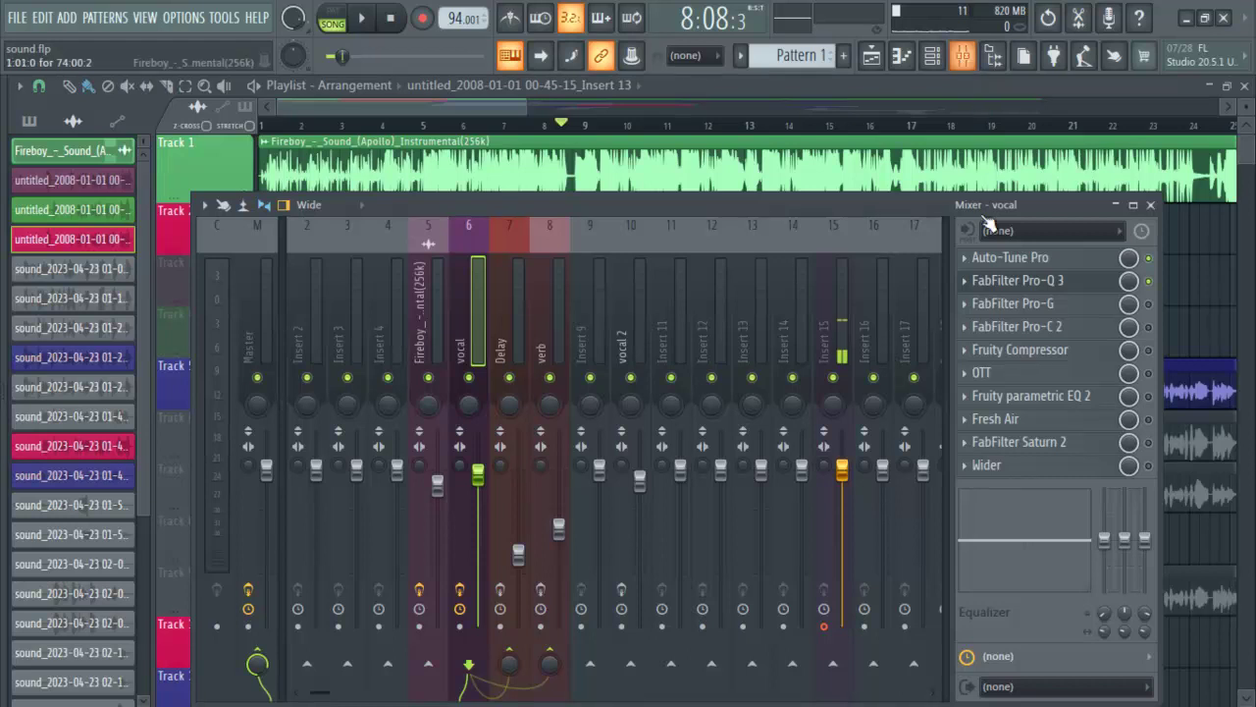
{"action": "left_click", "coordinate": [1014, 282]}
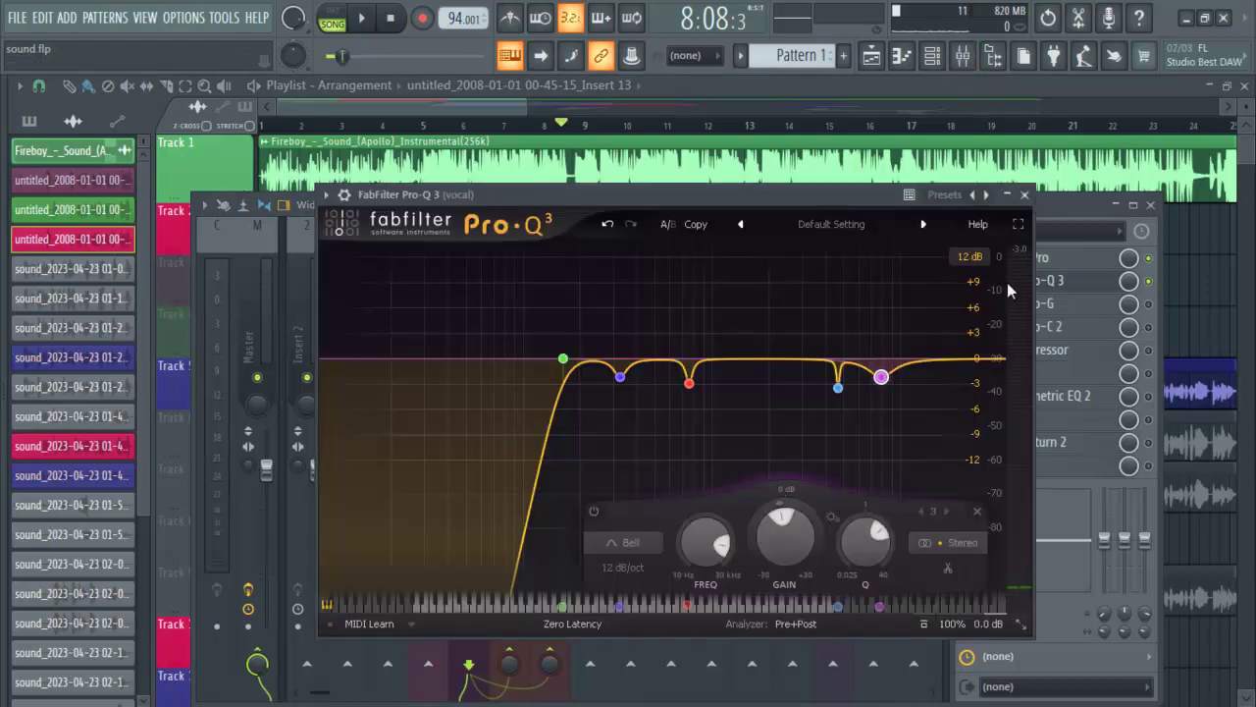
Play the vocal with the instrumental through the full EQ curve and close FabFilter Pro-Q 3
{"action": "key", "text": "space"}
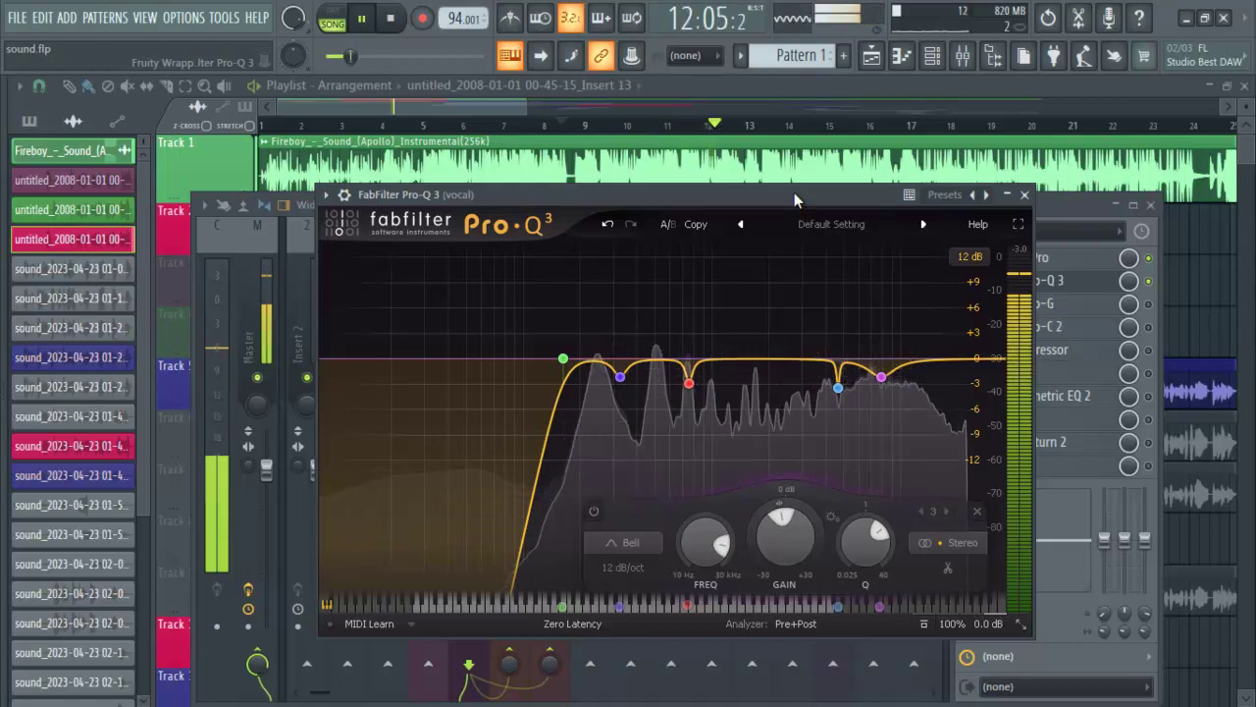
{"action": "key", "text": "space"}
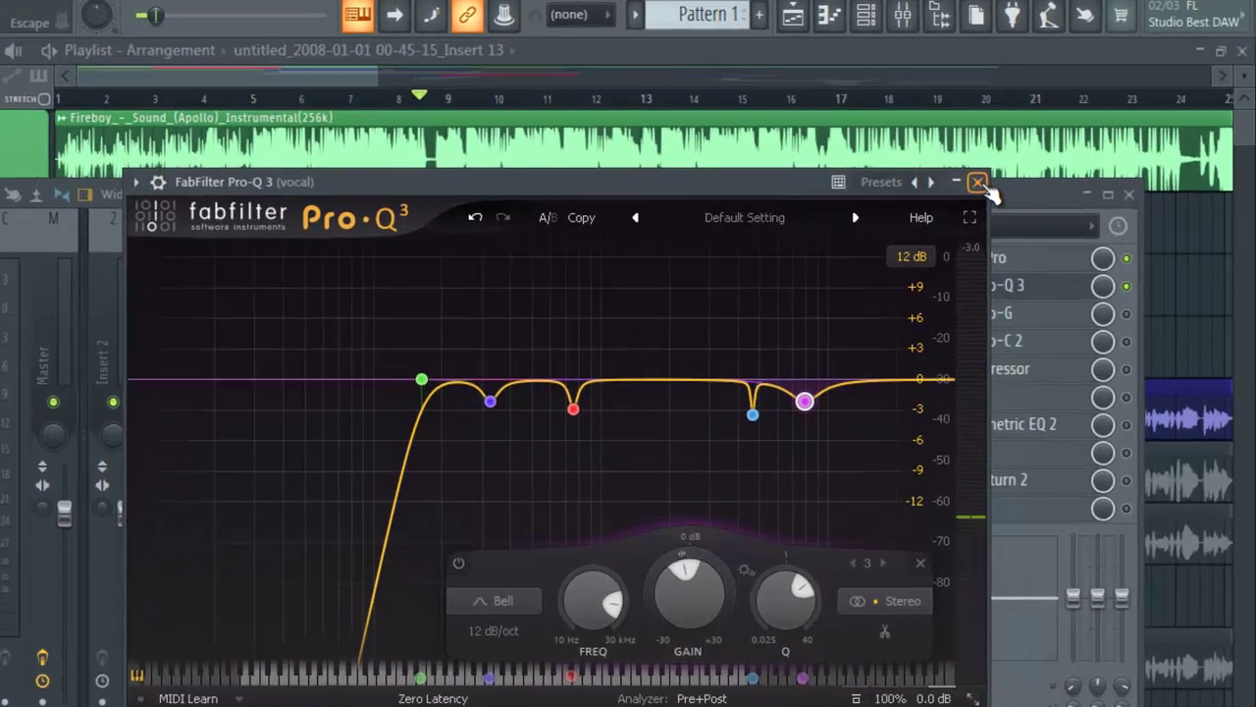
{"action": "left_click", "coordinate": [979, 183]}
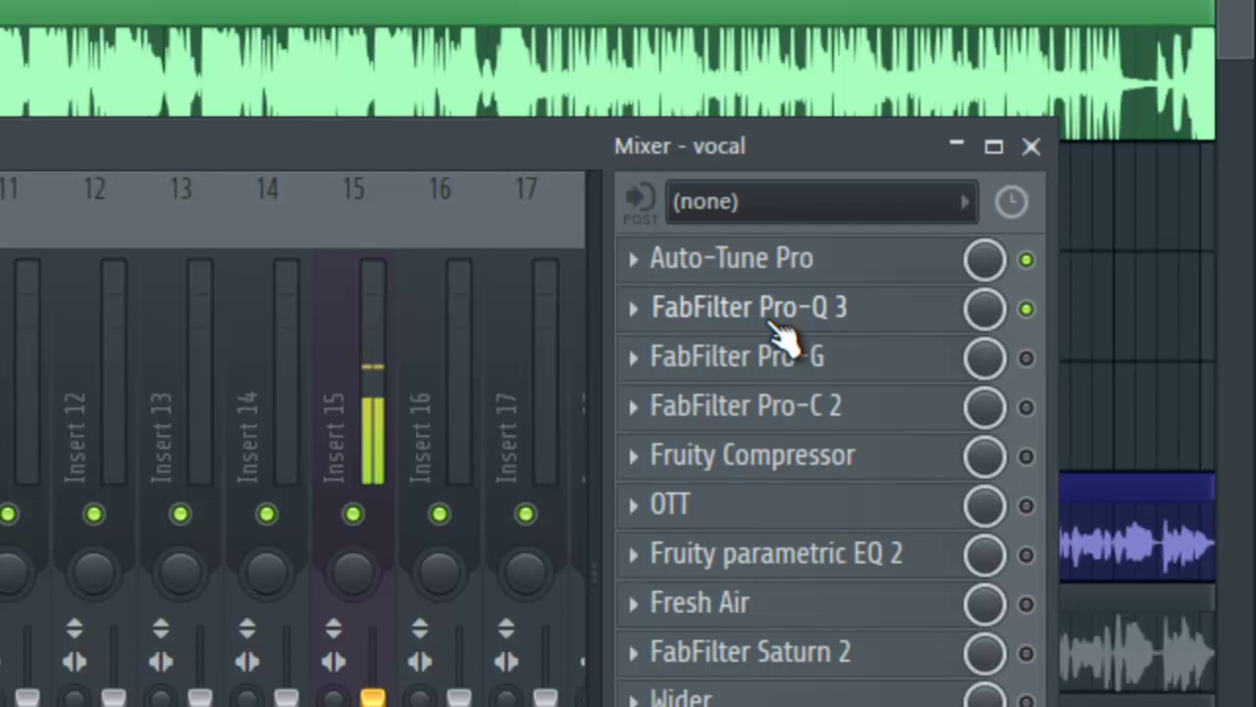
Enable FabFilter Pro-G on the vocal mixer channel and open its window
{"action": "left_click", "coordinate": [1026, 357]}
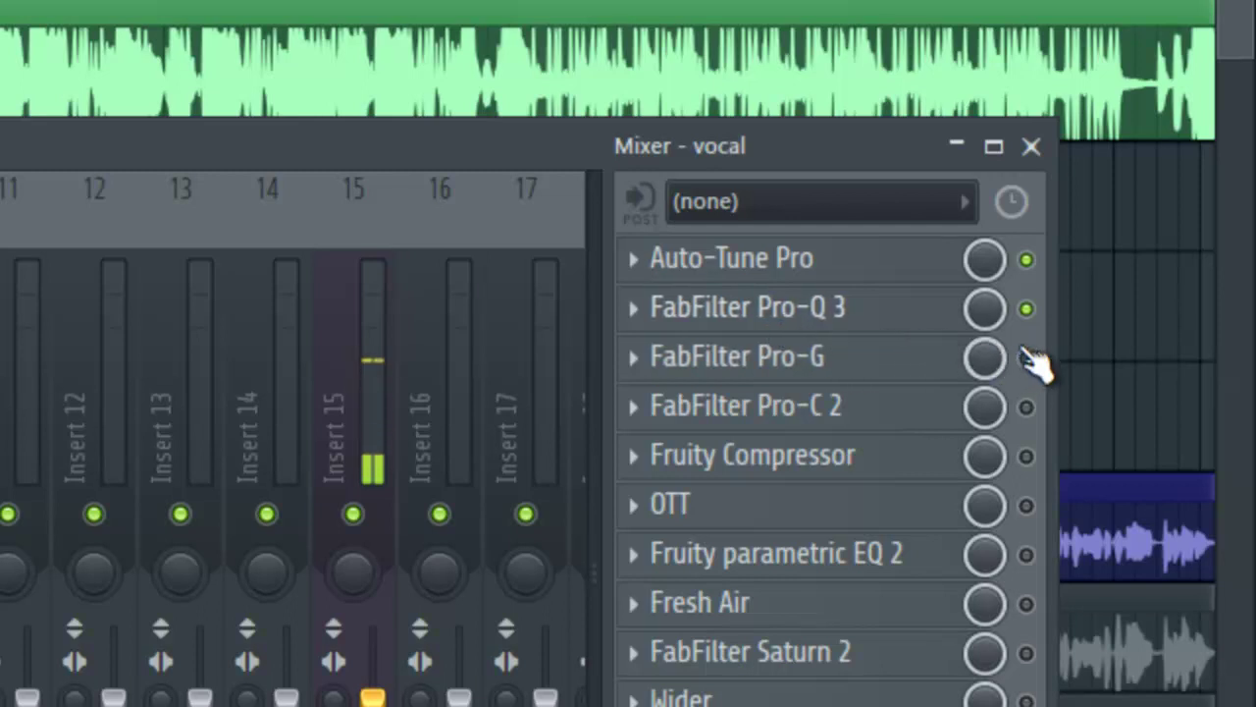
{"action": "left_click", "coordinate": [888, 368]}
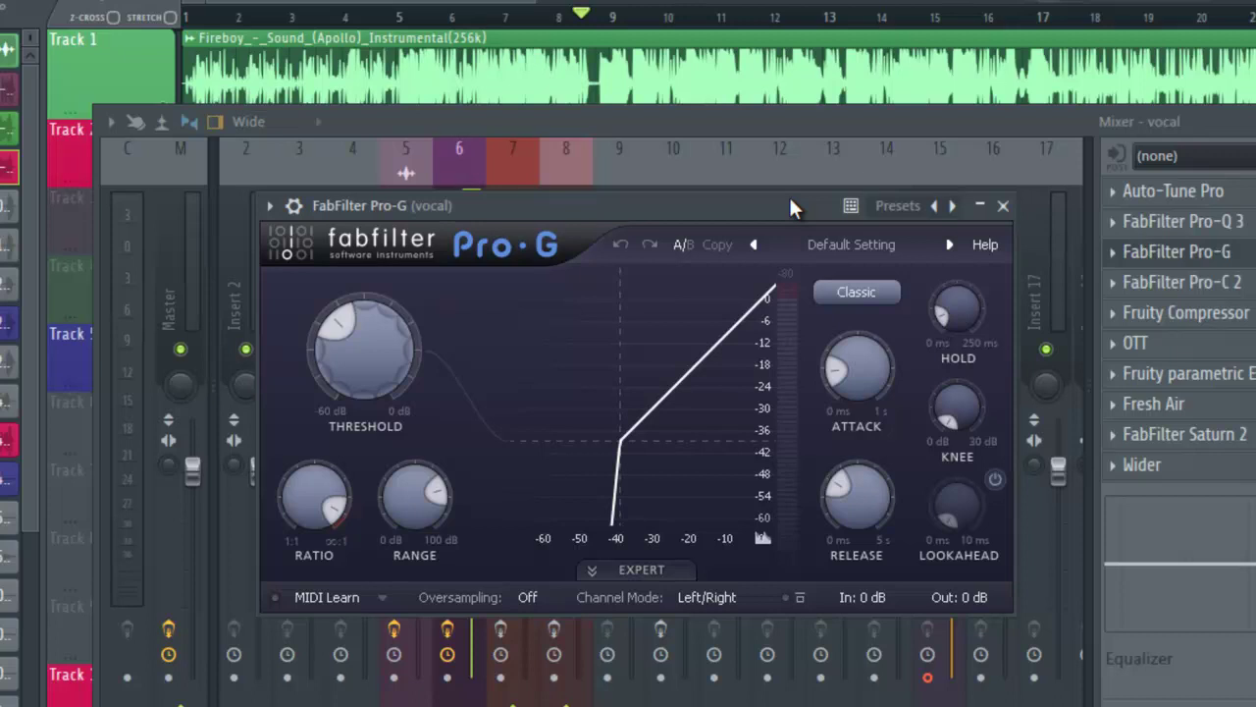
{"action": "left_click_drag", "start_coordinate": [754, 206], "coordinate": [781, 201]}
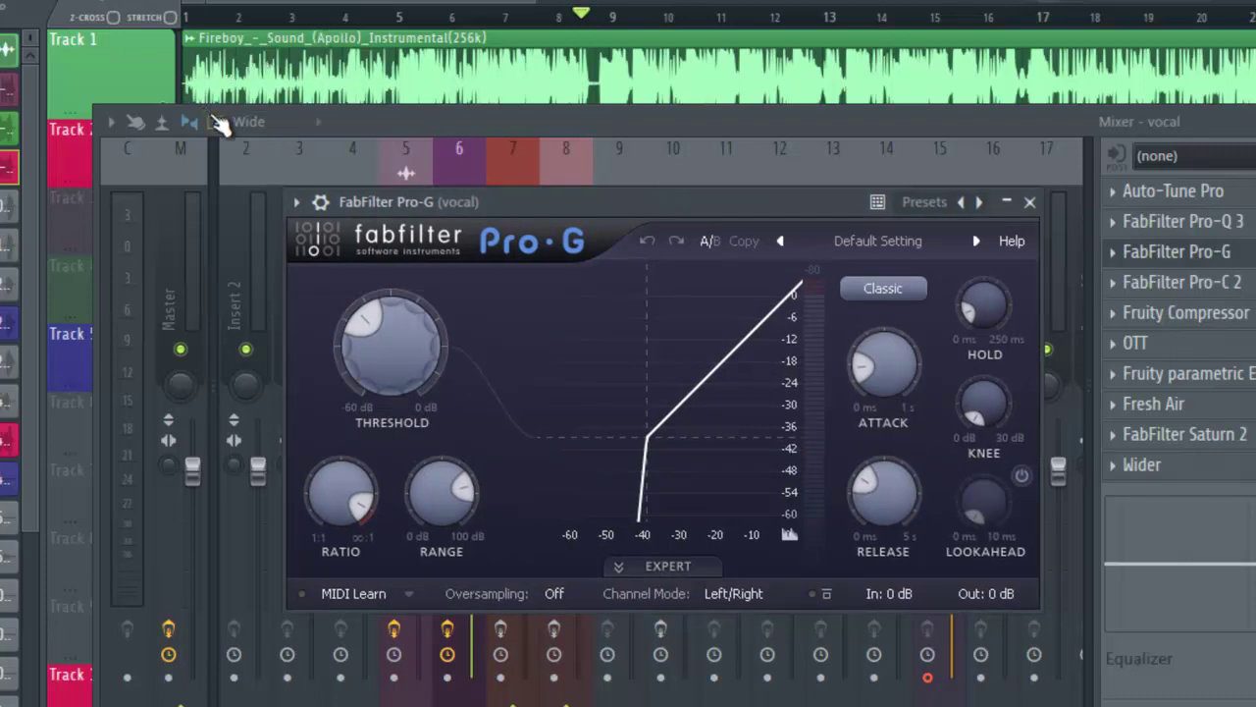
Mute the instrumental on mixer channel 5 and bring FabFilter Pro-G from the vocal channel back into view
{"action": "left_click_drag", "start_coordinate": [490, 191], "coordinate": [681, 267]}
{"action": "left_click", "coordinate": [408, 348]}
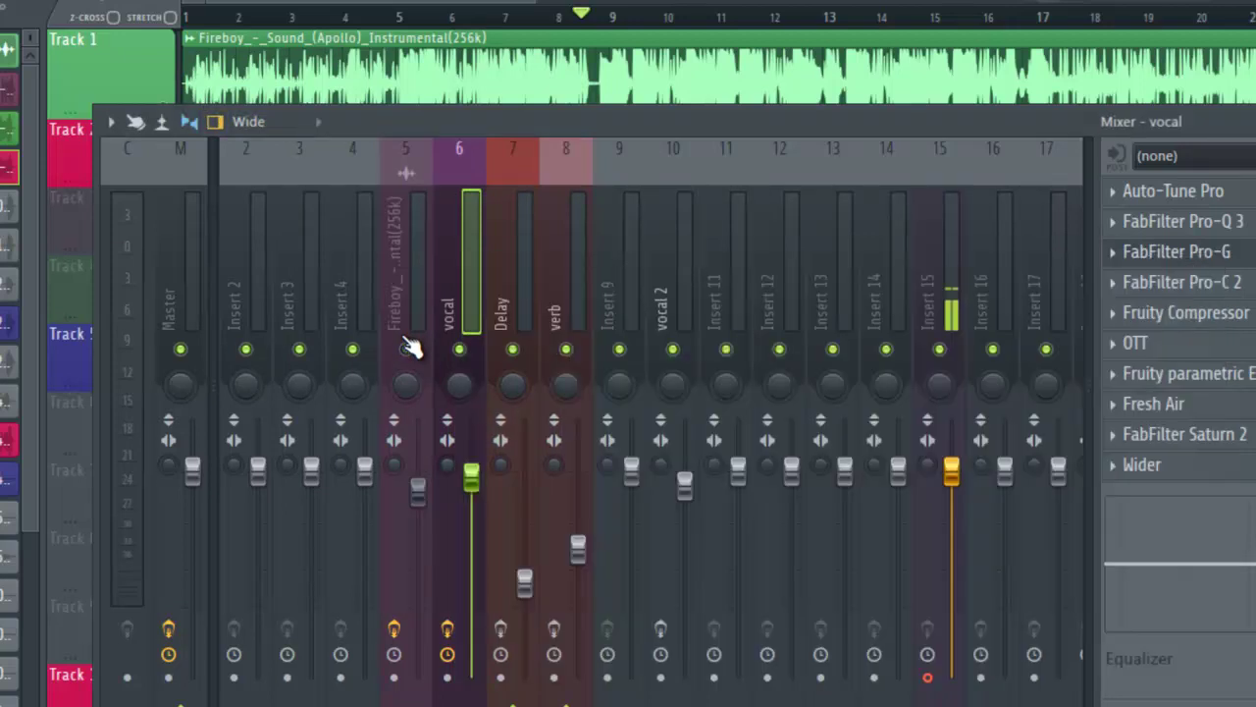
{"action": "left_click", "coordinate": [1134, 253]}
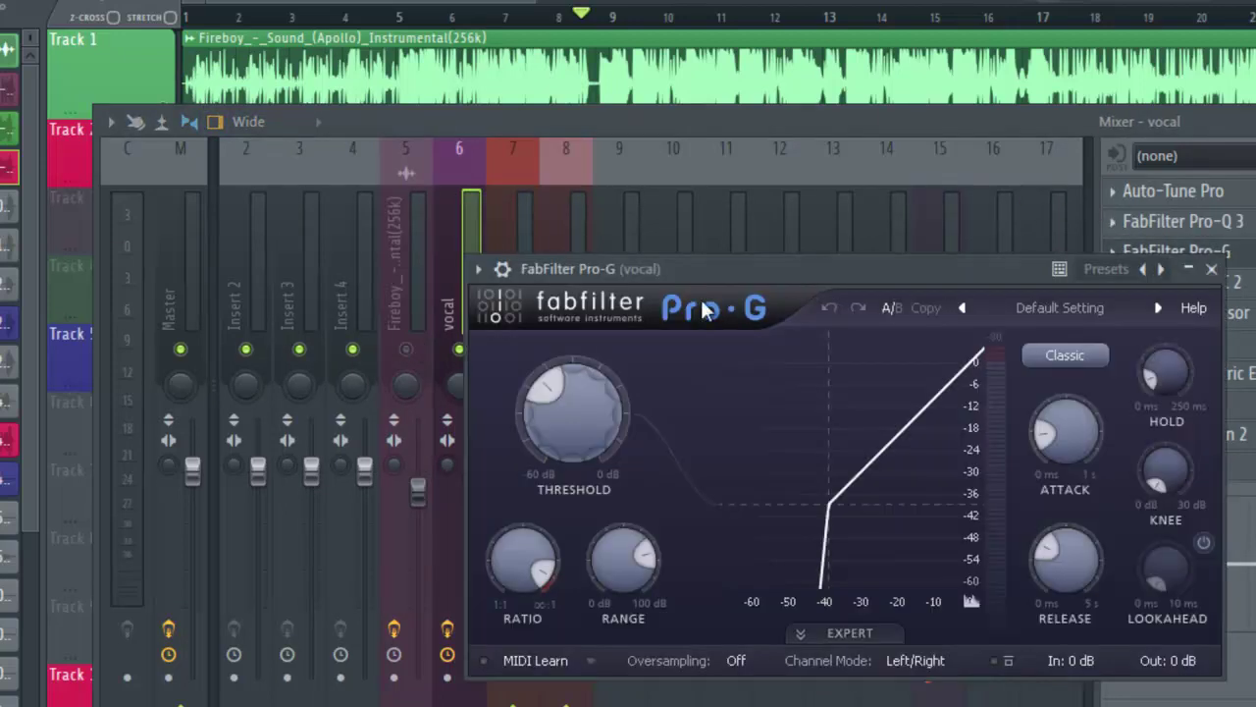
{"action": "left_click_drag", "start_coordinate": [714, 262], "coordinate": [563, 180]}
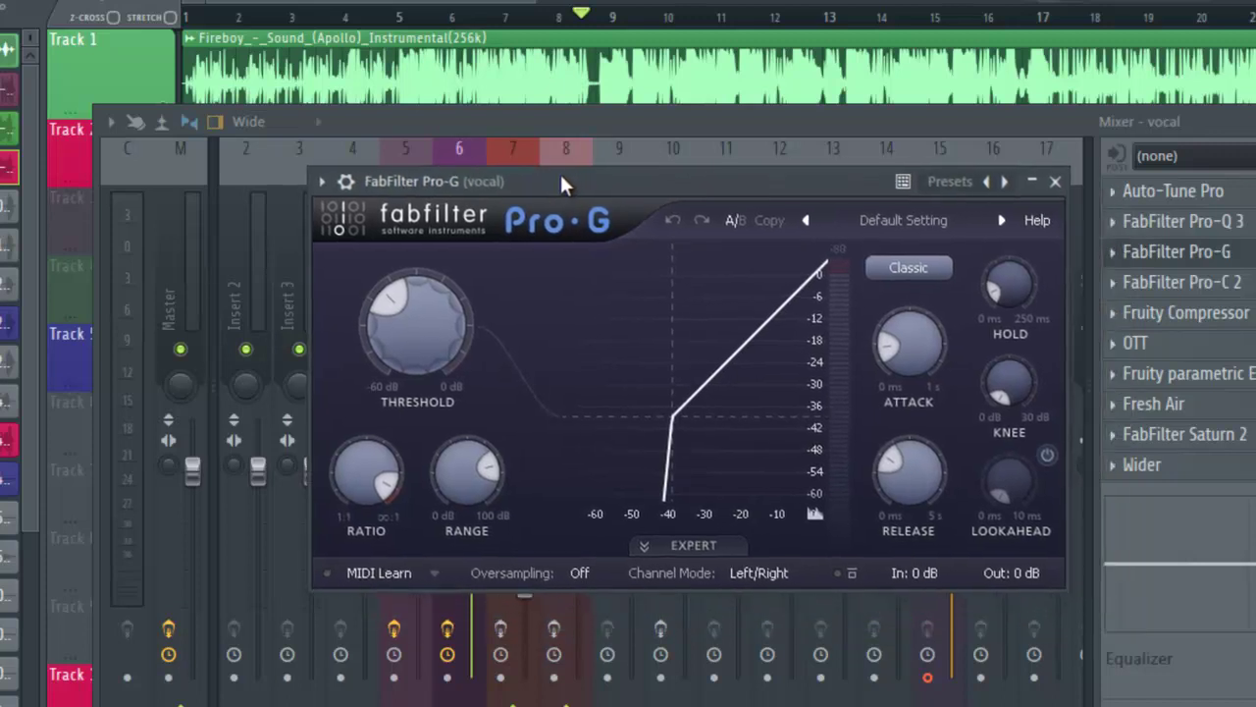
Compare the vocal without the instrumental with the Pro-G gate switched on and bypassed
{"action": "mouse_move", "coordinate": [376, 331]}
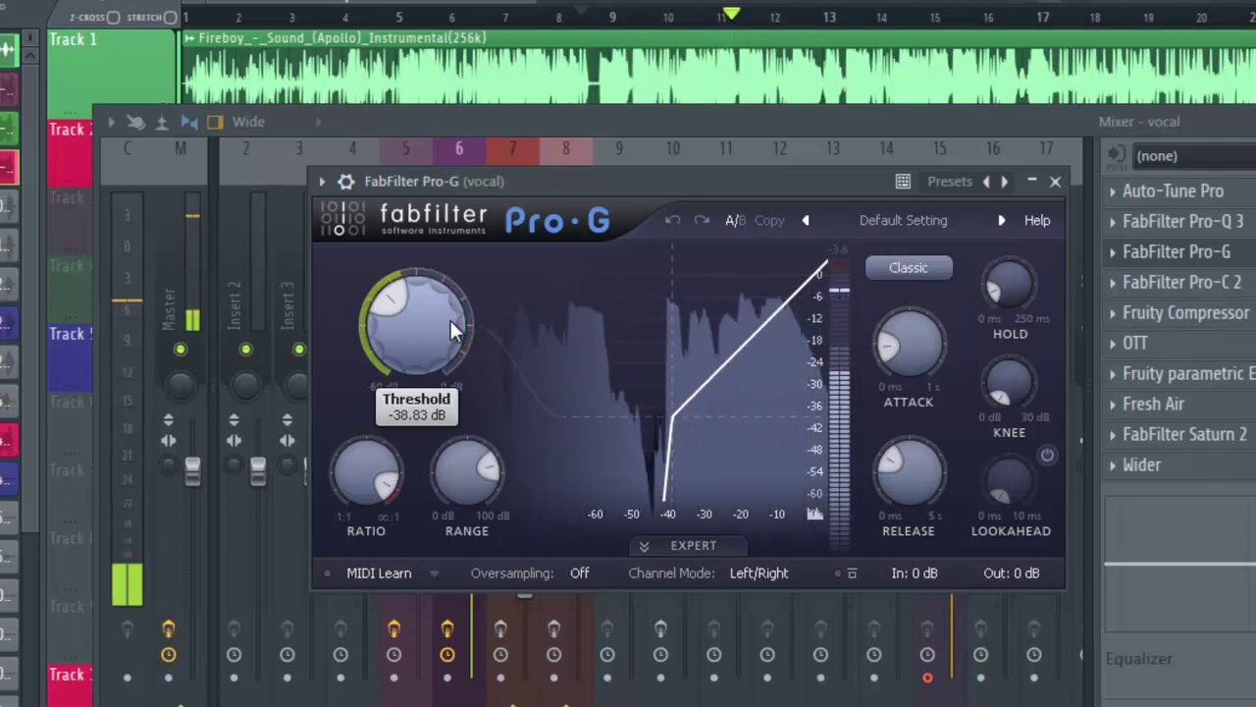
{"action": "key", "text": "space"}
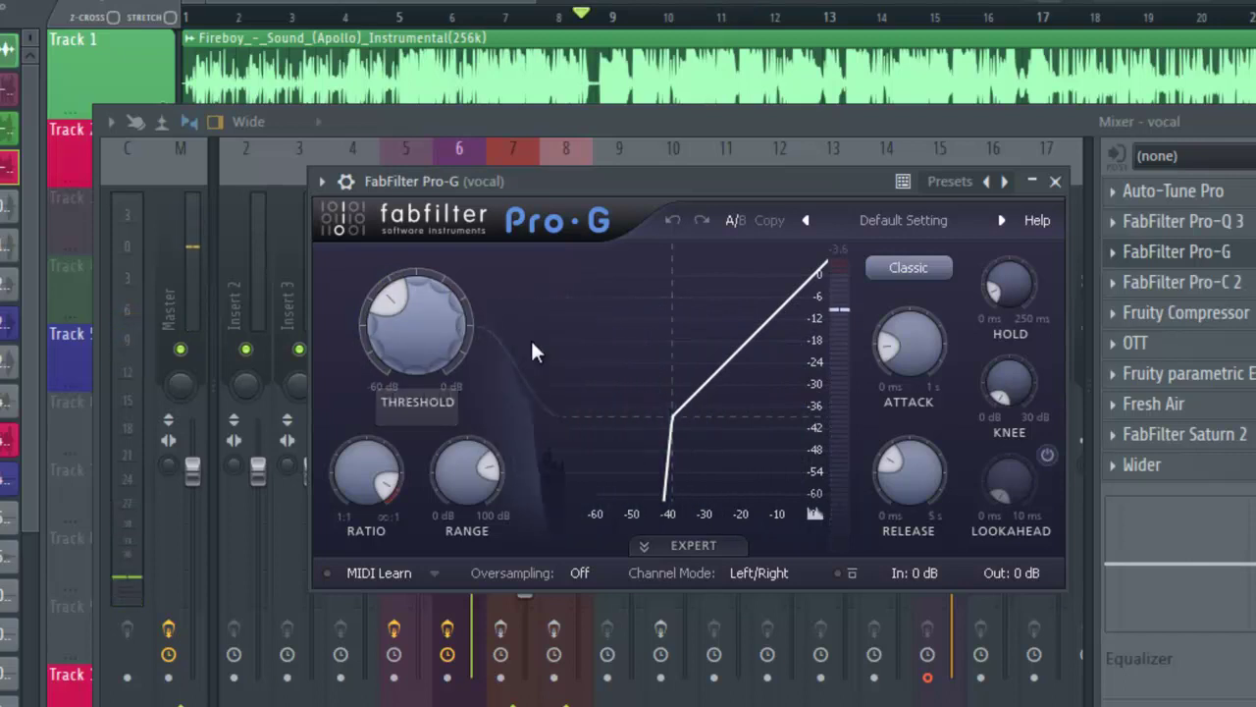
{"action": "left_click", "coordinate": [345, 181]}
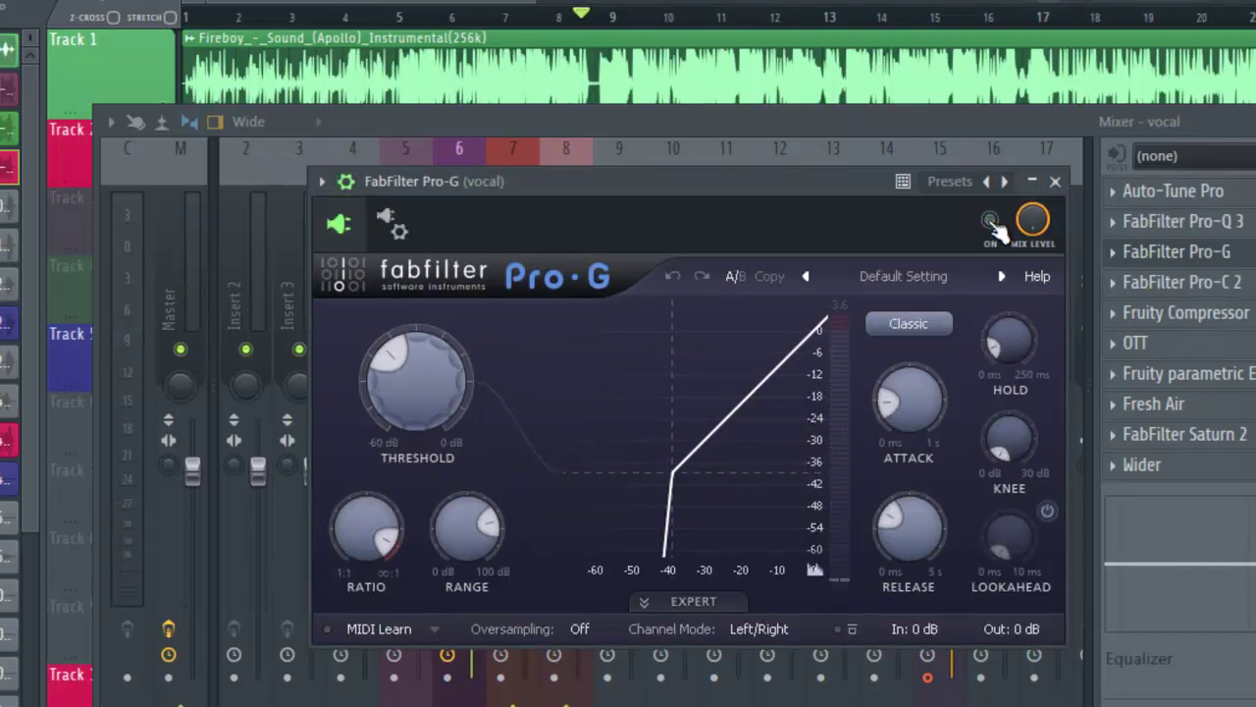
{"action": "key", "text": "space"}
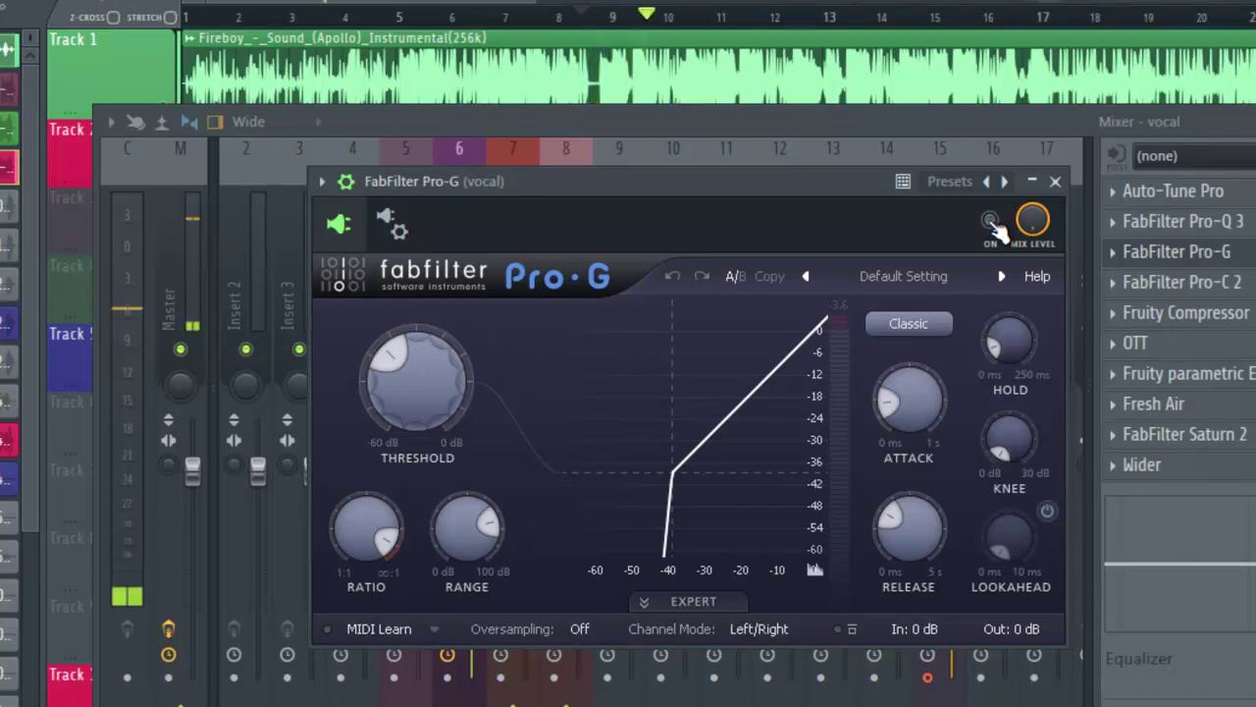
{"action": "key", "text": "space"}
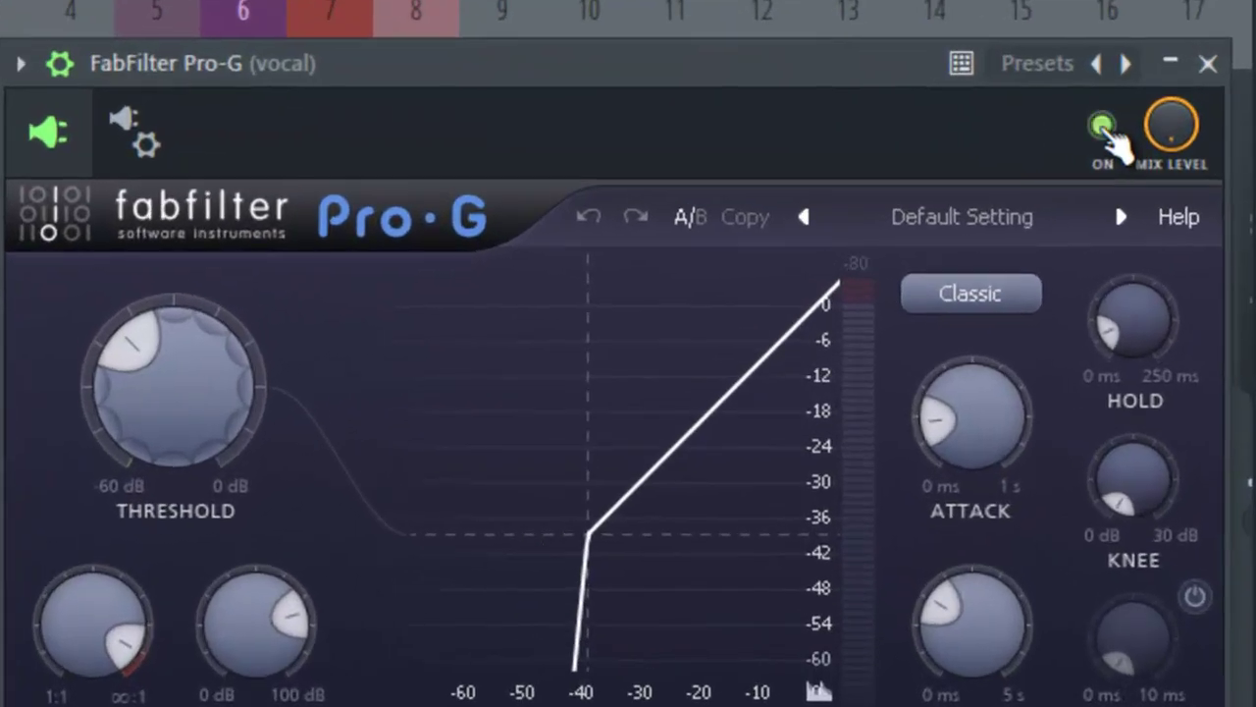
{"action": "key", "text": "space"}
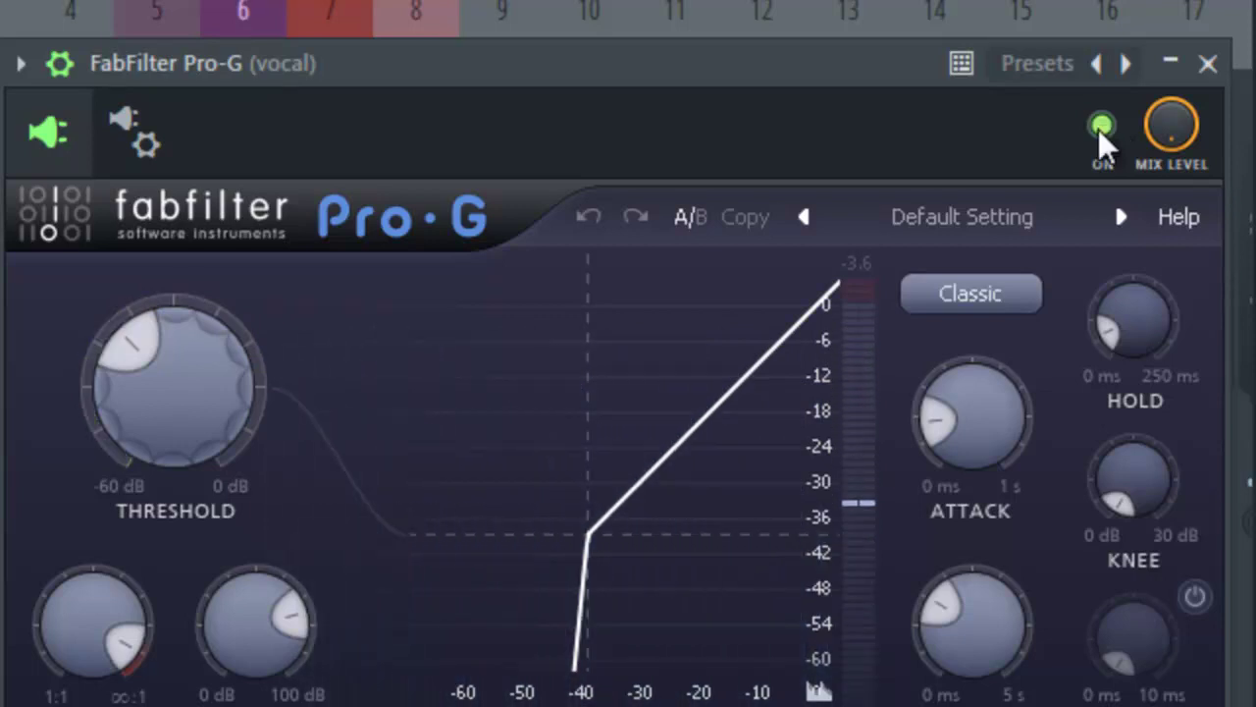
Try small moves of the Pro-G threshold and lower the gate's range to about 33.82 dB
{"action": "mouse_move", "coordinate": [182, 437]}
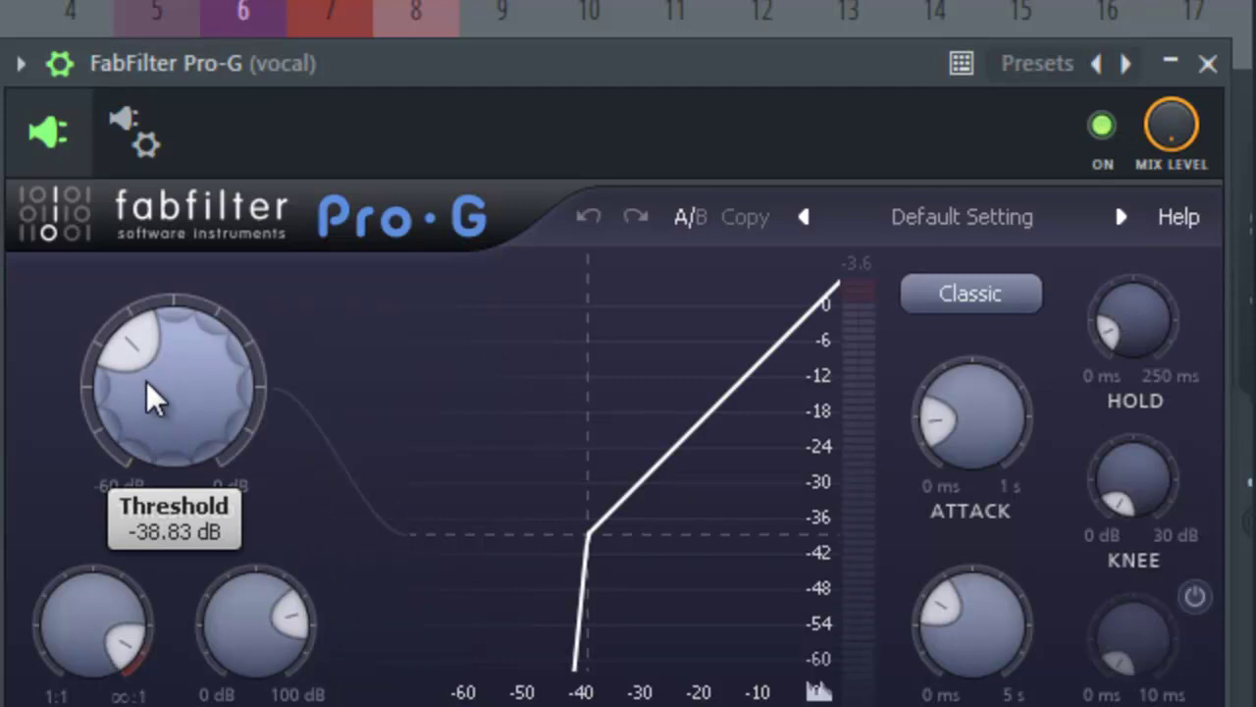
{"action": "mouse_move", "coordinate": [148, 392]}
{"action": "left_mouse_down"}
{"action": "mouse_move", "coordinate": [137, 463]}
{"action": "mouse_move", "coordinate": [127, 403]}
{"action": "left_mouse_up"}
{"action": "left_click_drag", "start_coordinate": [135, 406], "coordinate": [135, 405]}
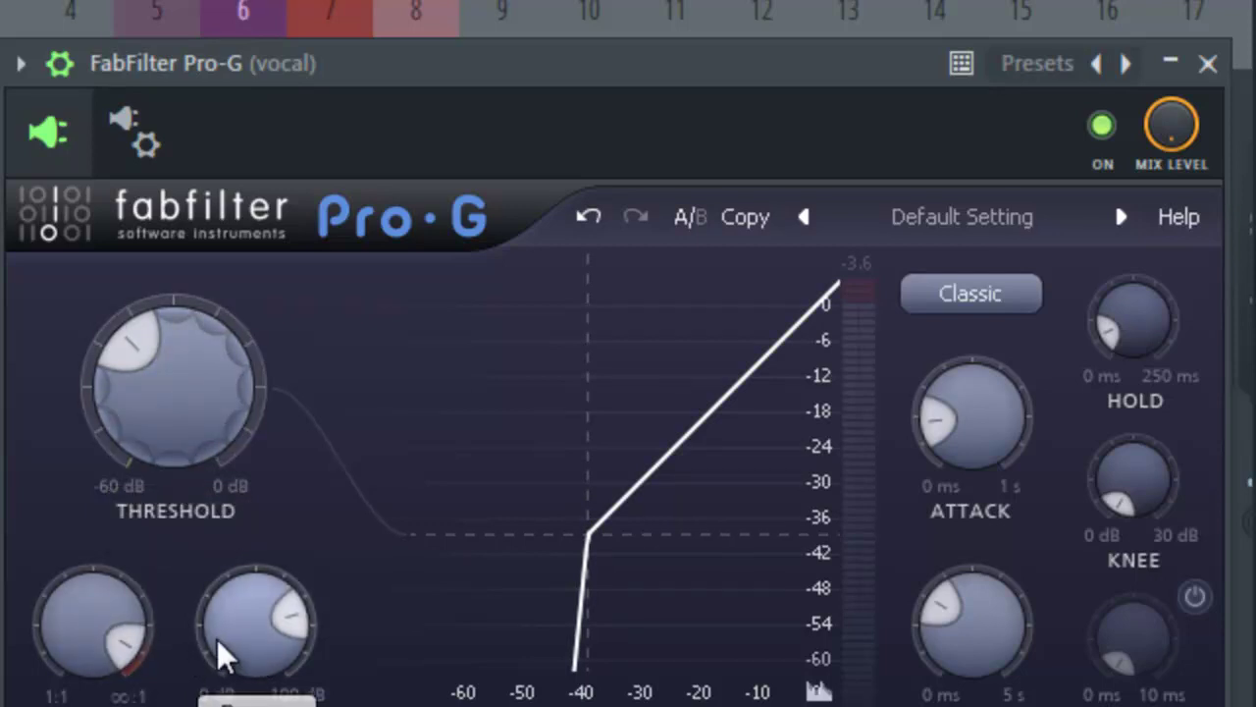
{"action": "left_click_drag", "start_coordinate": [236, 640], "coordinate": [222, 616]}
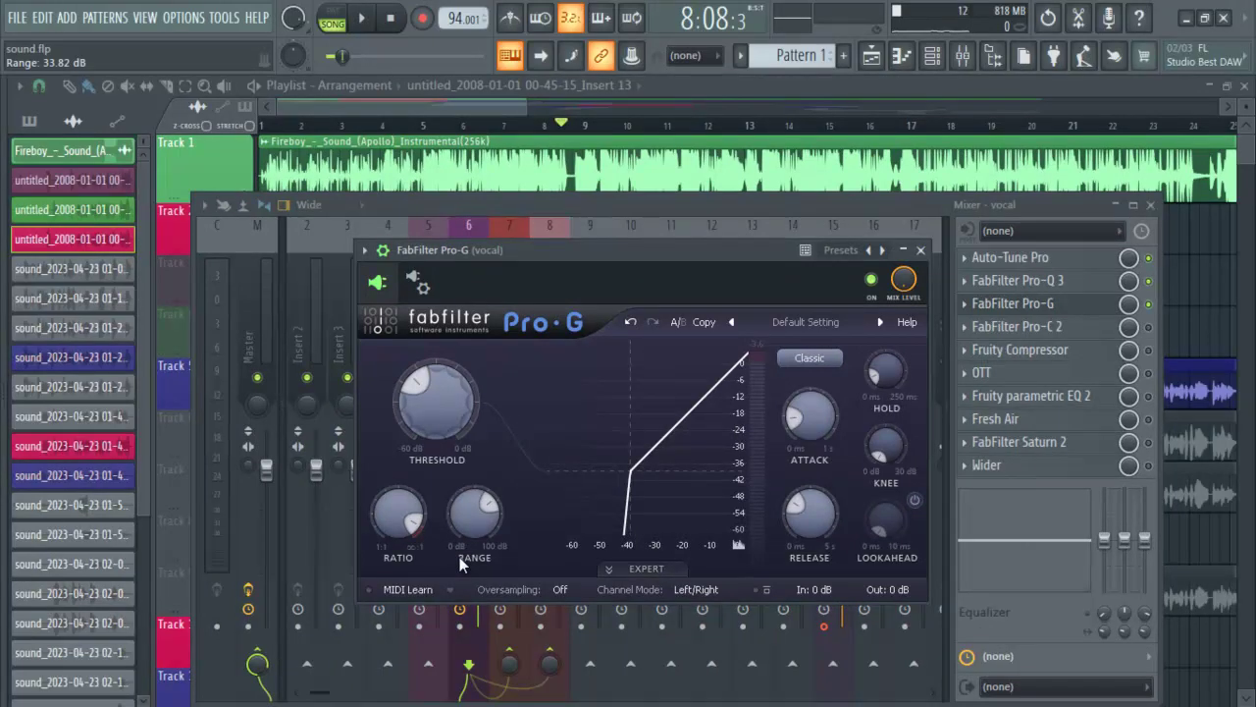
Play the vocal through the adjusted gate, hide the wrapper options and close FabFilter Pro-G
{"action": "key", "text": "space"}
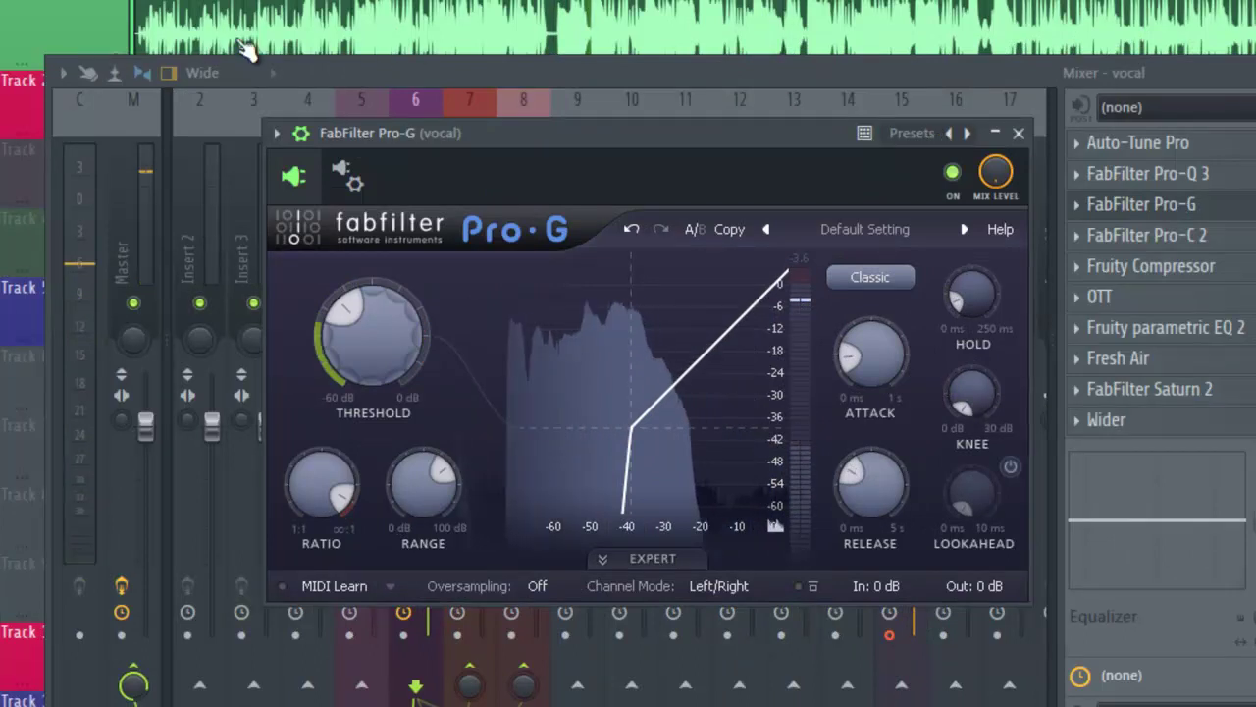
{"action": "left_click", "coordinate": [352, 181]}
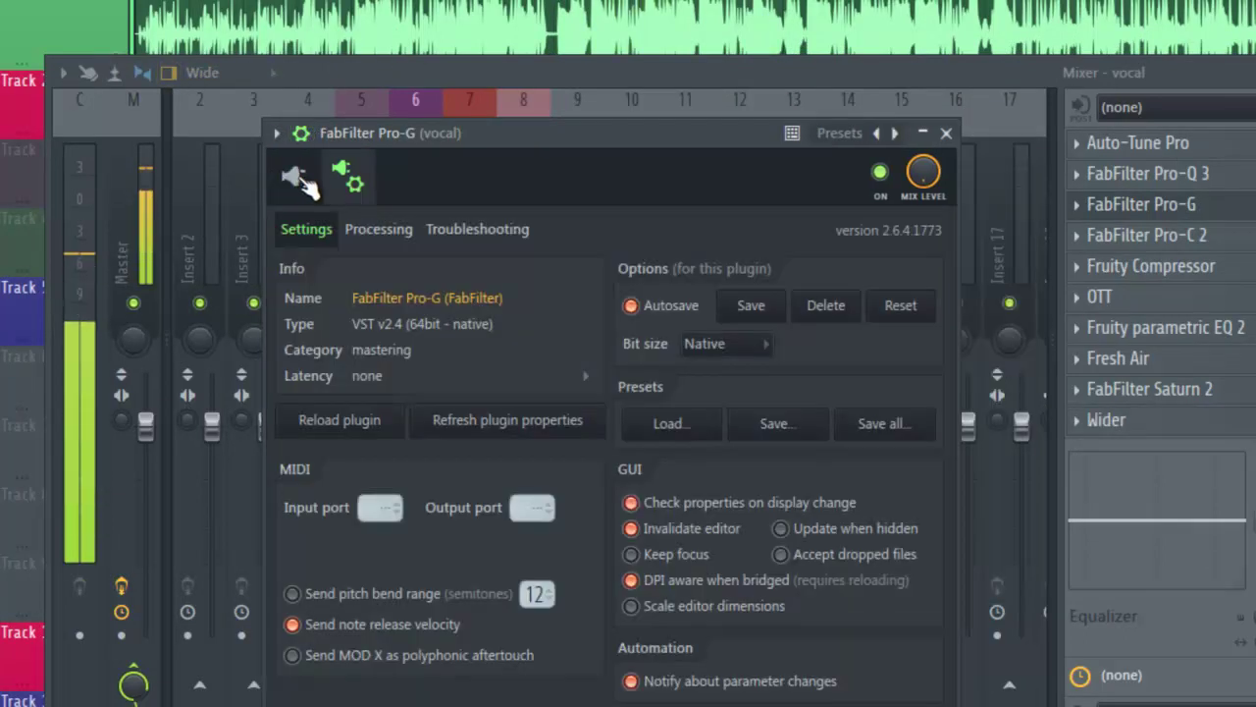
{"action": "left_click", "coordinate": [305, 181]}
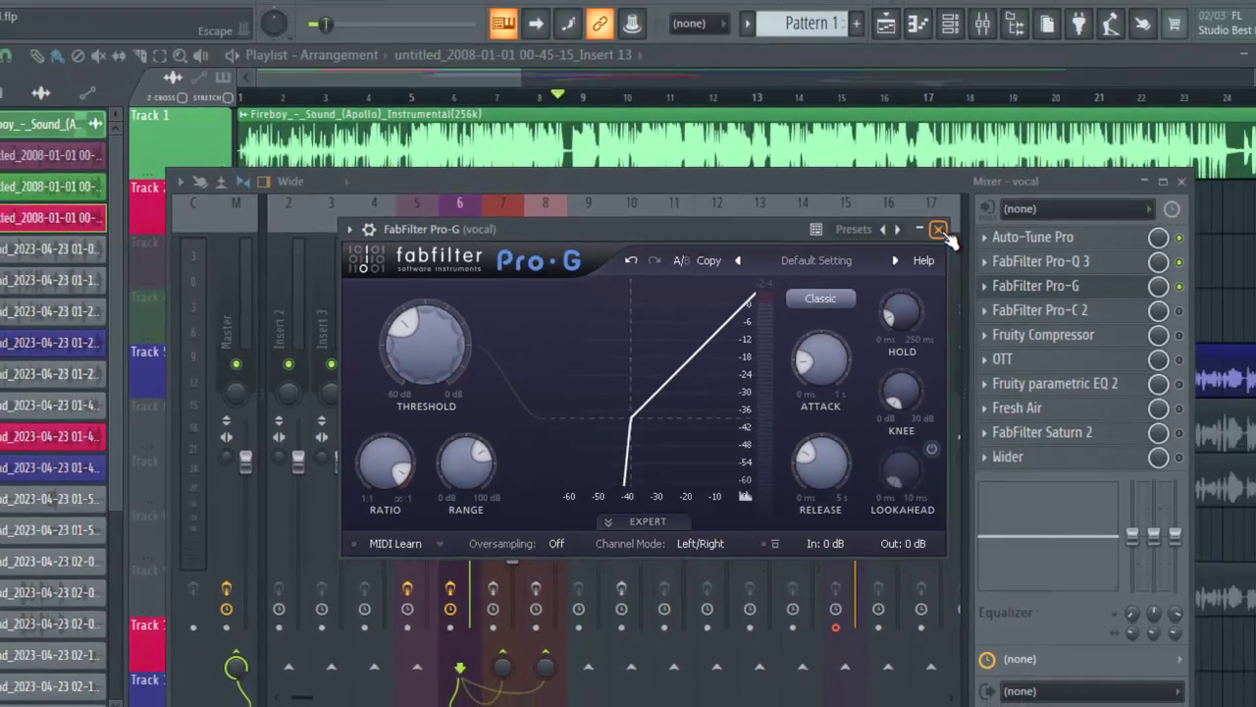
{"action": "left_click", "coordinate": [1020, 134]}
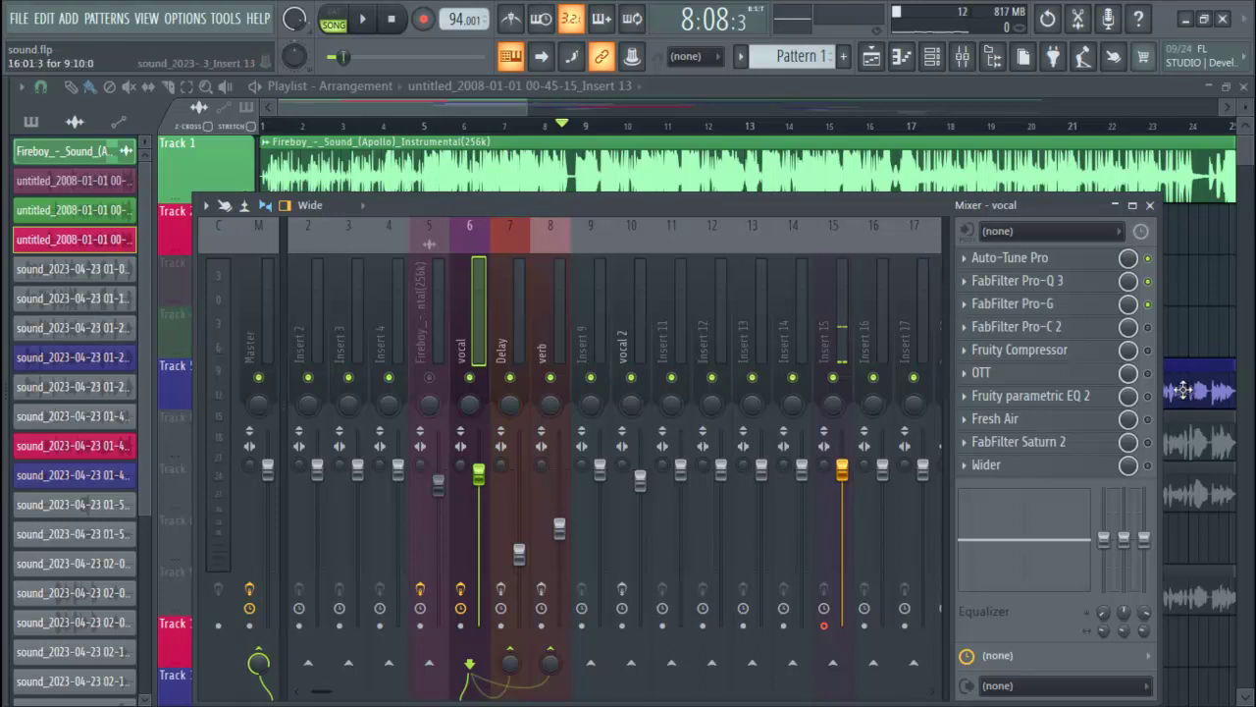
Enable FabFilter Pro-C 2 on the vocal channel, open its window and play the vocal through the compressor
{"action": "left_click", "coordinate": [1148, 328]}
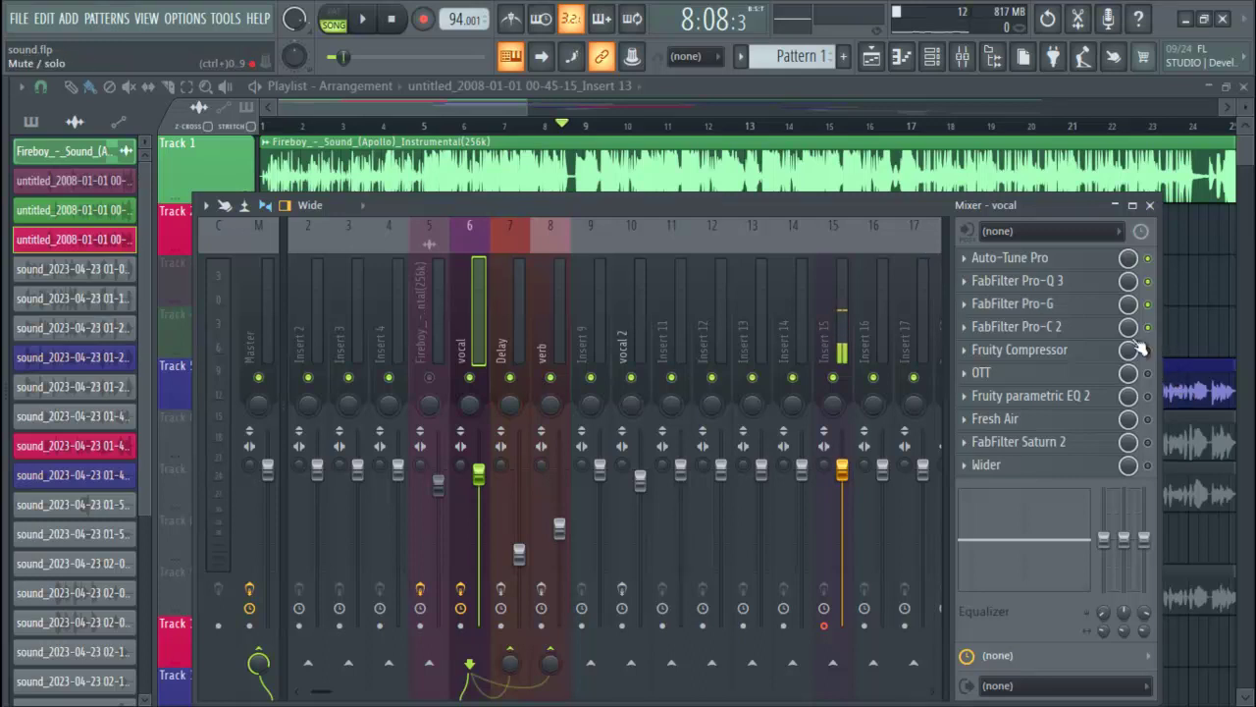
{"action": "left_click", "coordinate": [1055, 336]}
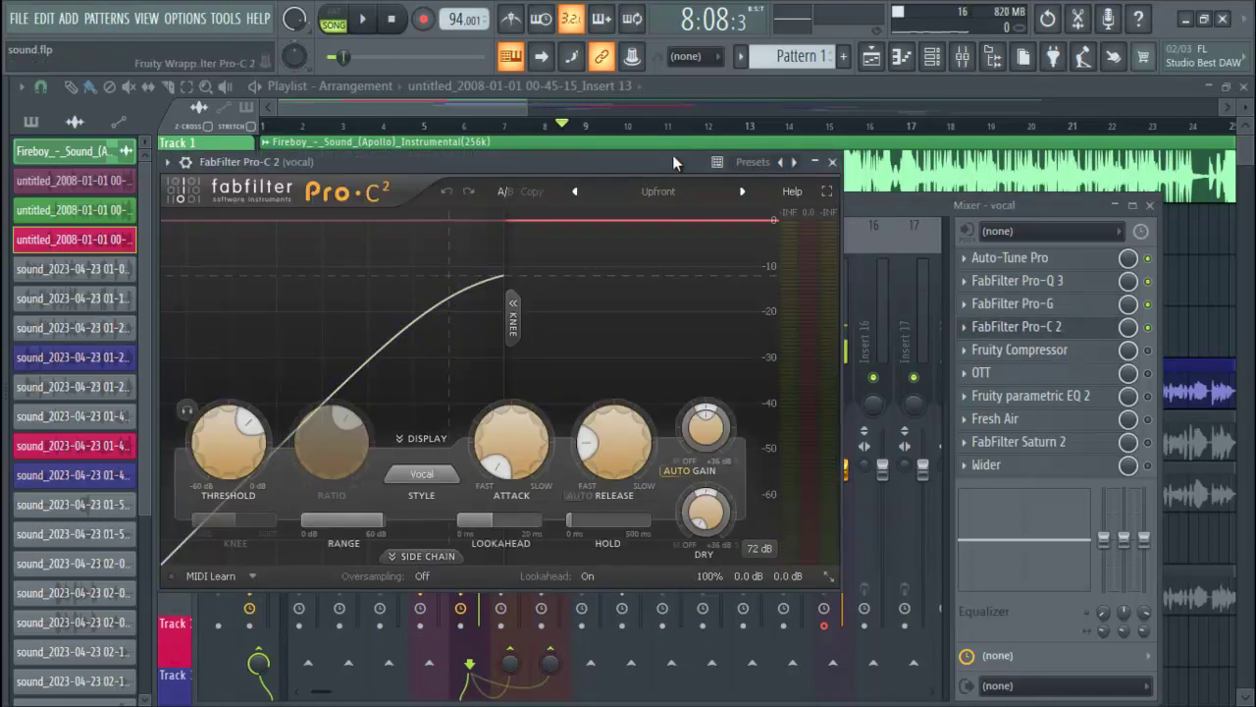
{"action": "left_click_drag", "start_coordinate": [672, 164], "coordinate": [787, 214]}
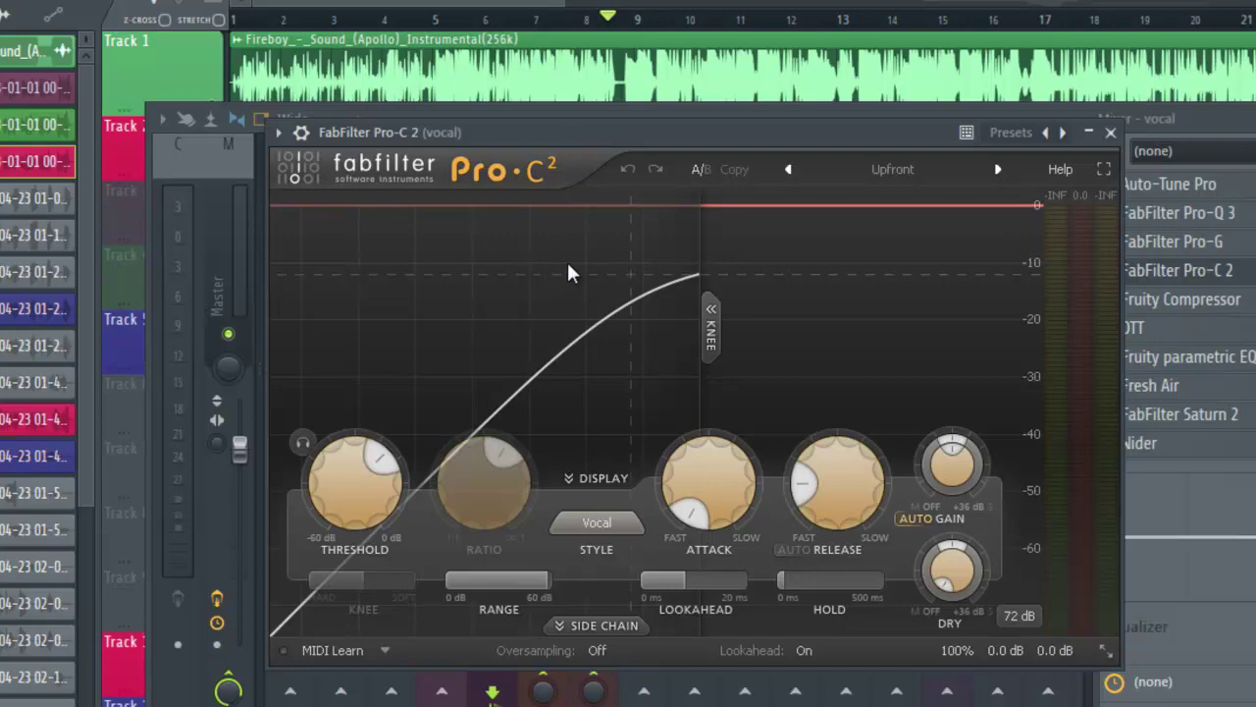
{"action": "key", "text": "space"}
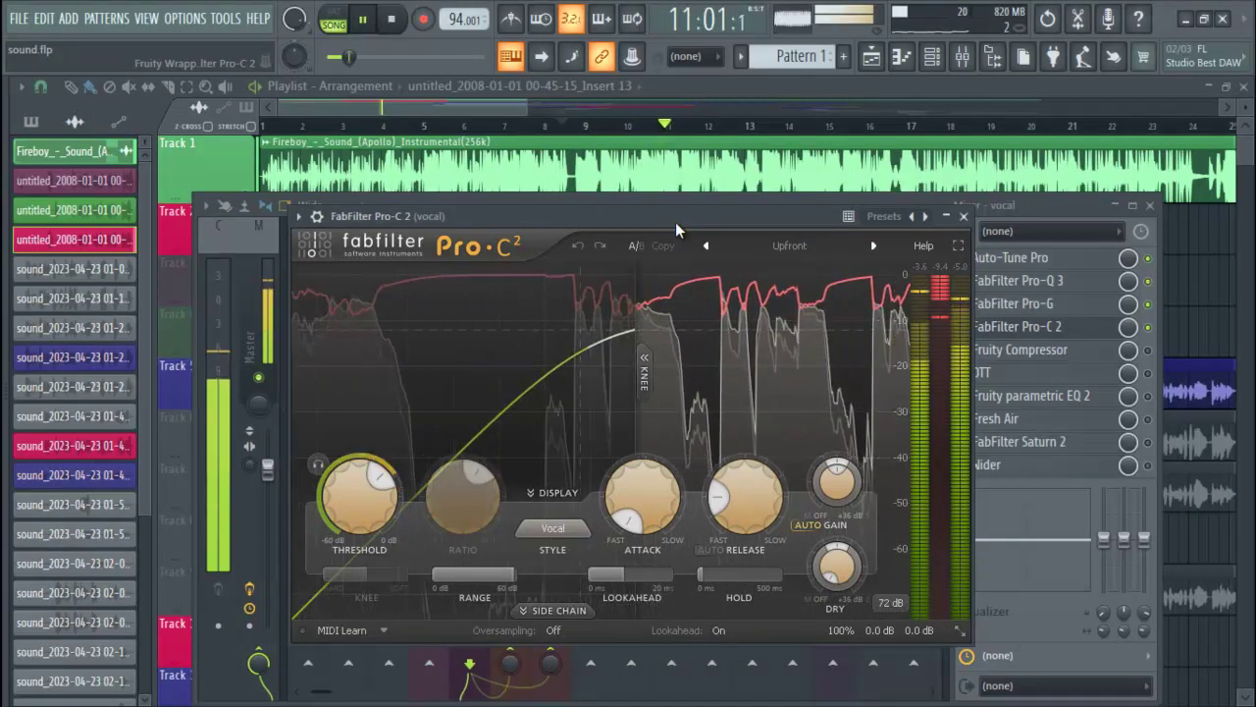
{"action": "key", "text": "space"}
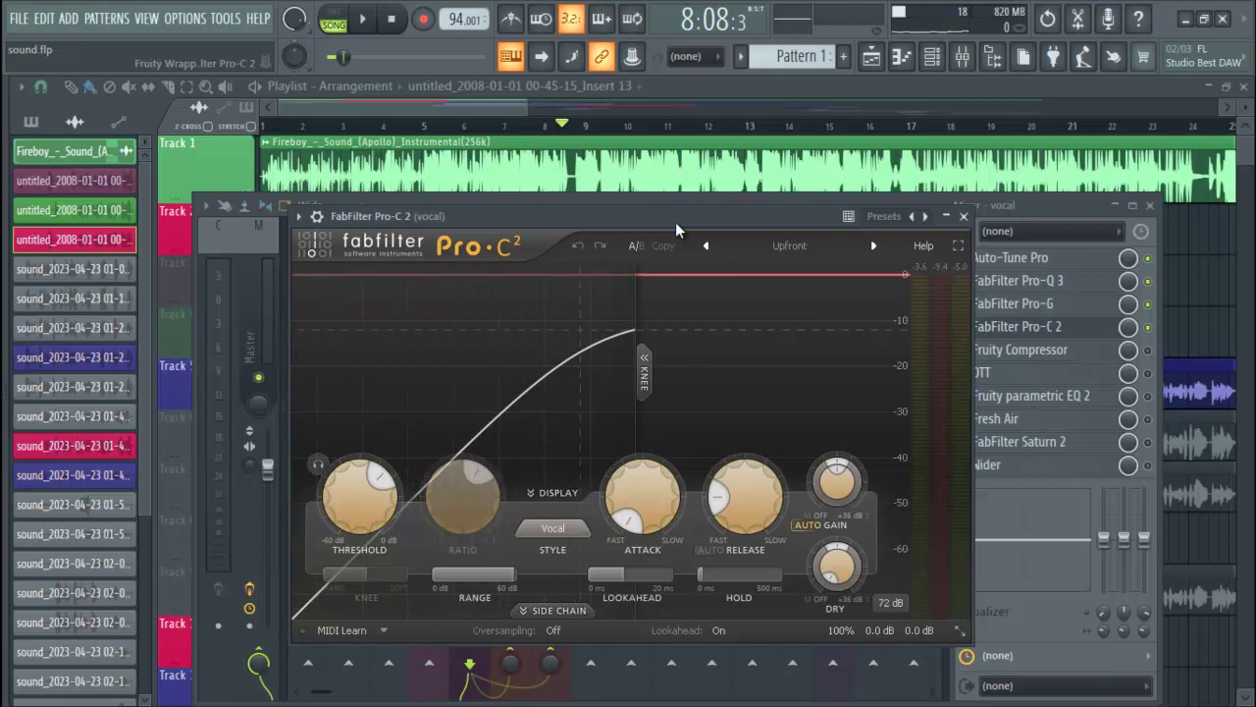
Expand the side chain section of Pro-C 2 and move the plugin window up so all of it is visible
{"action": "left_click", "coordinate": [959, 630]}
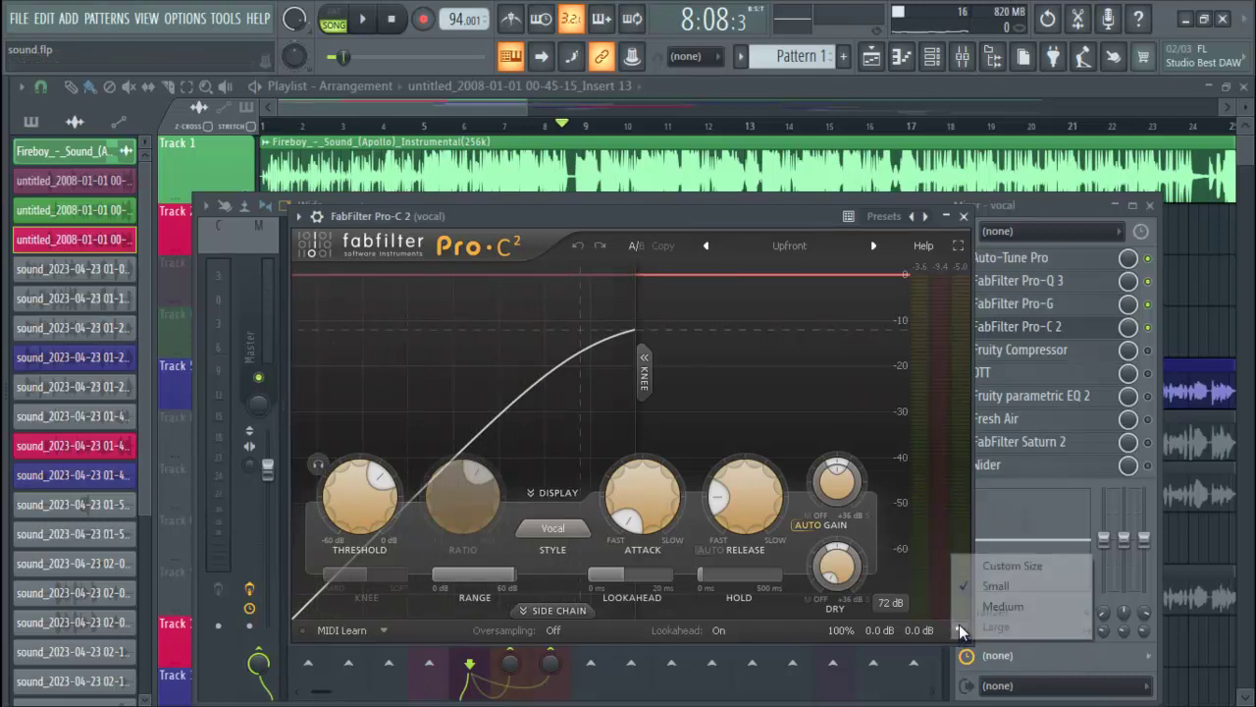
{"action": "left_click", "coordinate": [530, 611]}
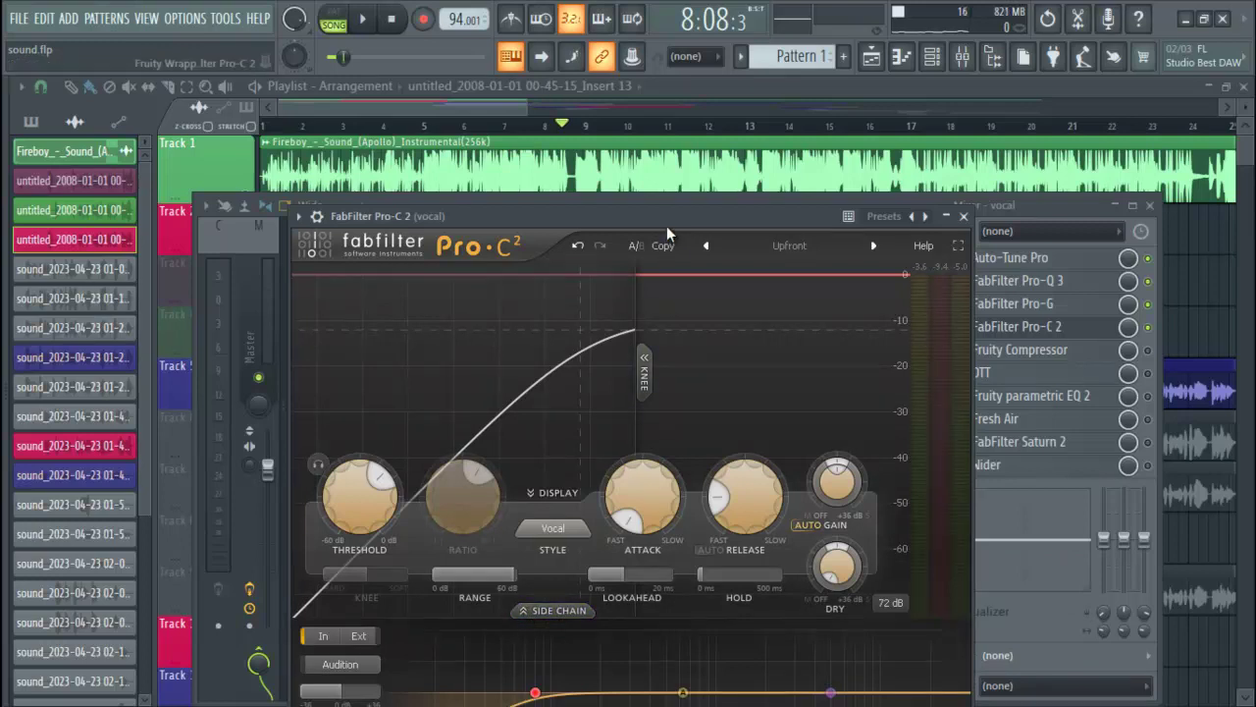
{"action": "left_click_drag", "start_coordinate": [666, 227], "coordinate": [680, 117]}
Look through the Vocals presets of Pro-C 2 down to Upfront and leave the preset list
{"action": "left_click", "coordinate": [776, 144]}
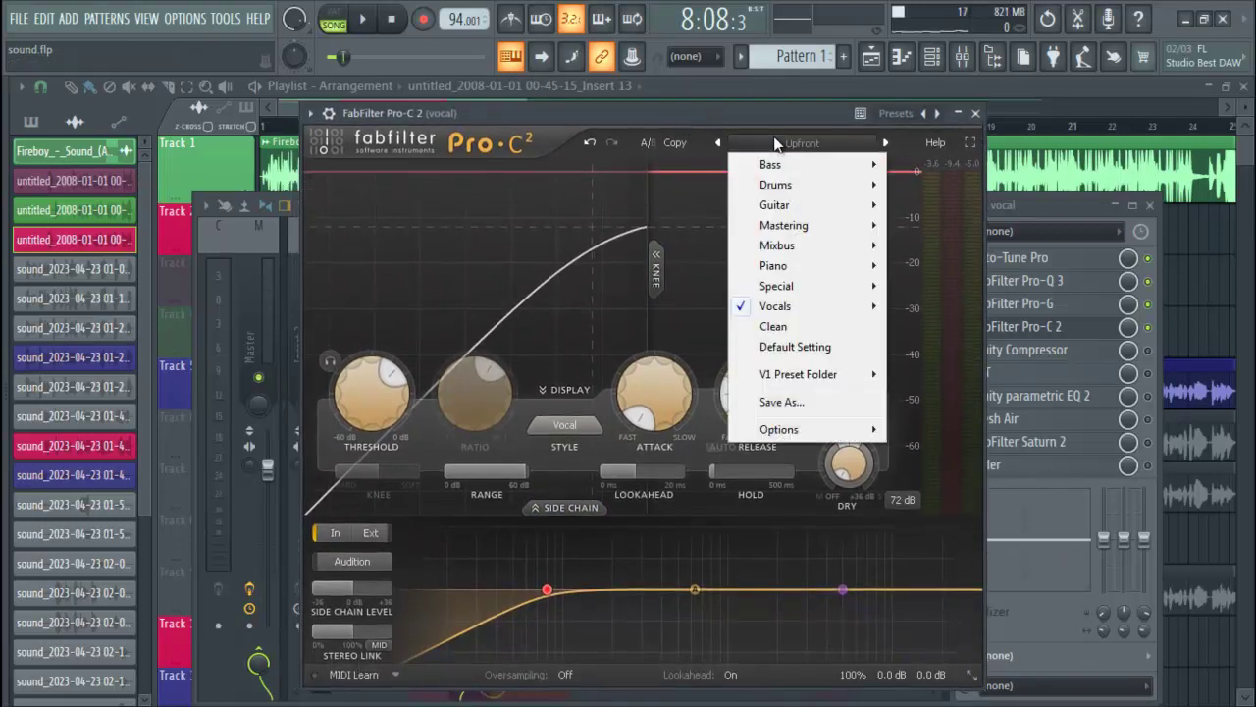
{"action": "mouse_move", "coordinate": [775, 310]}
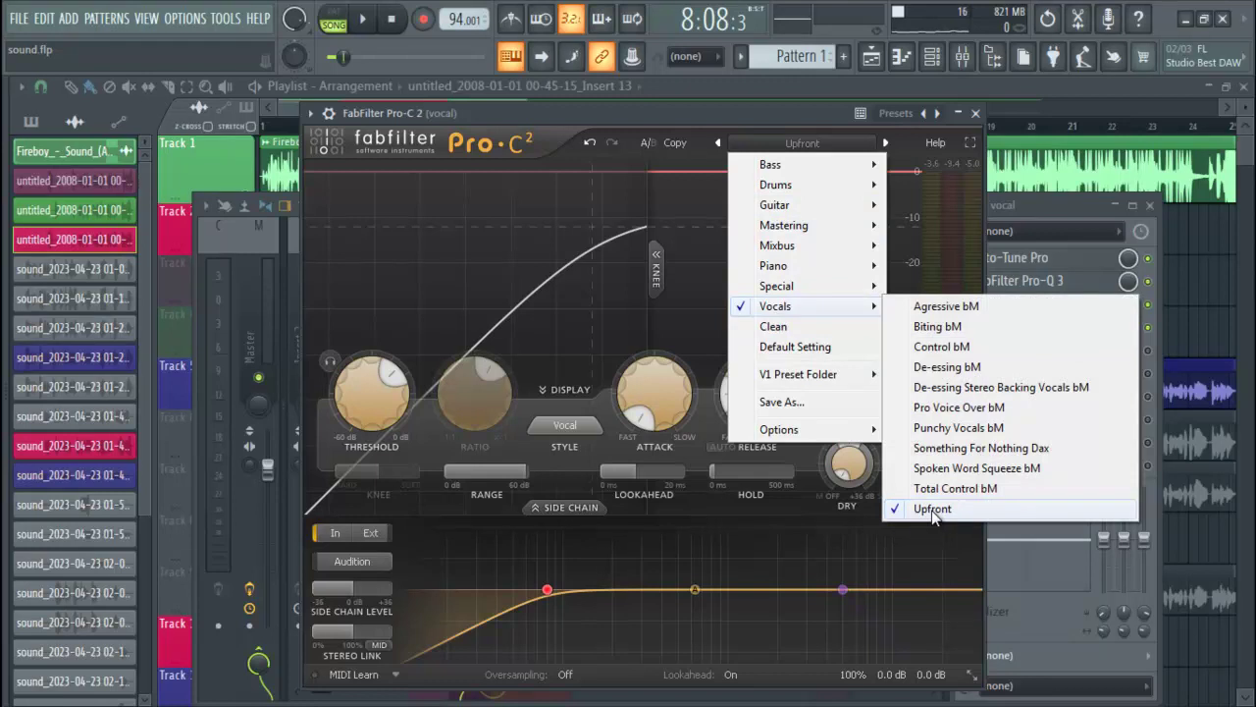
{"action": "left_click", "coordinate": [644, 118]}
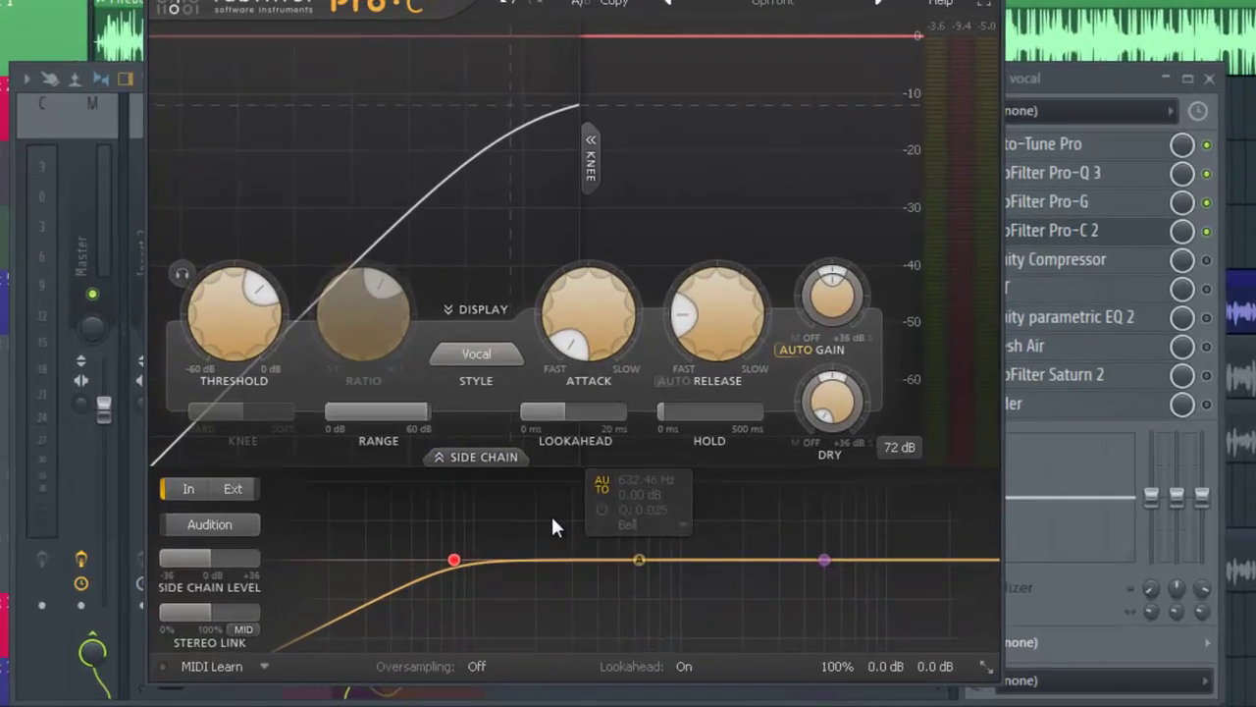
Raise the frequency of the side chain's low-cut band slightly and play the vocal through the compressor
{"action": "mouse_move", "coordinate": [543, 585]}
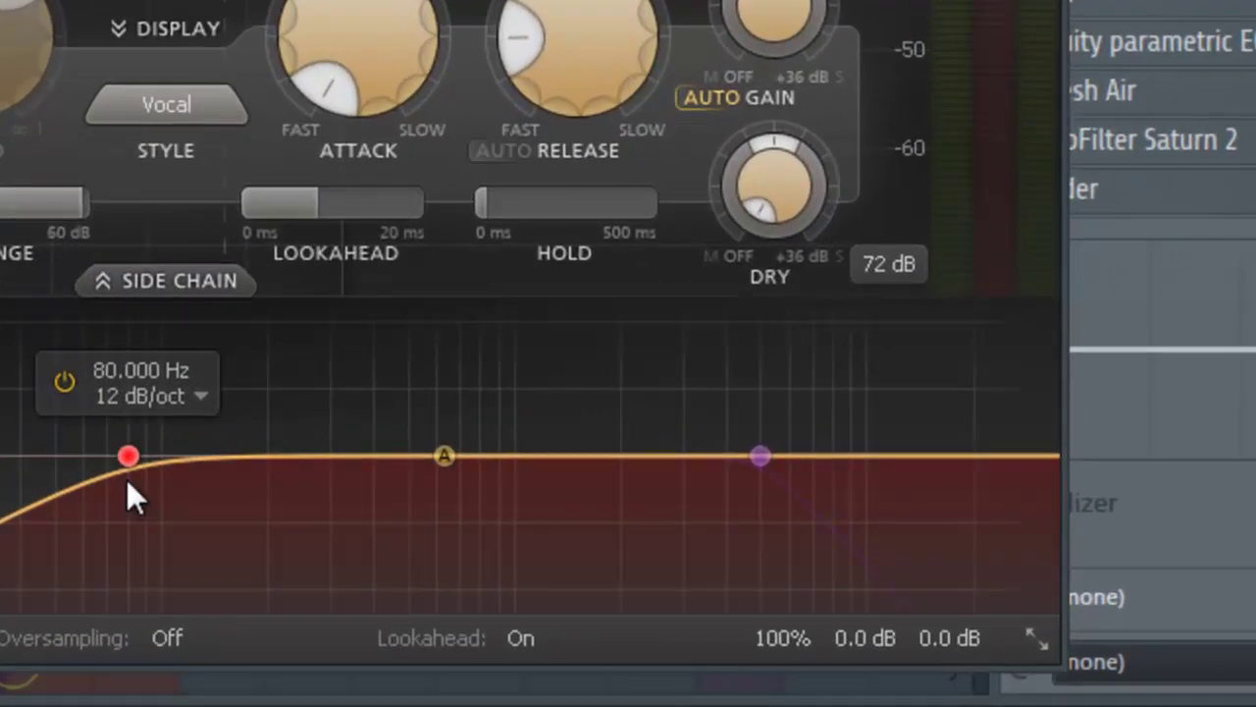
{"action": "left_click_drag", "start_coordinate": [130, 458], "coordinate": [145, 463]}
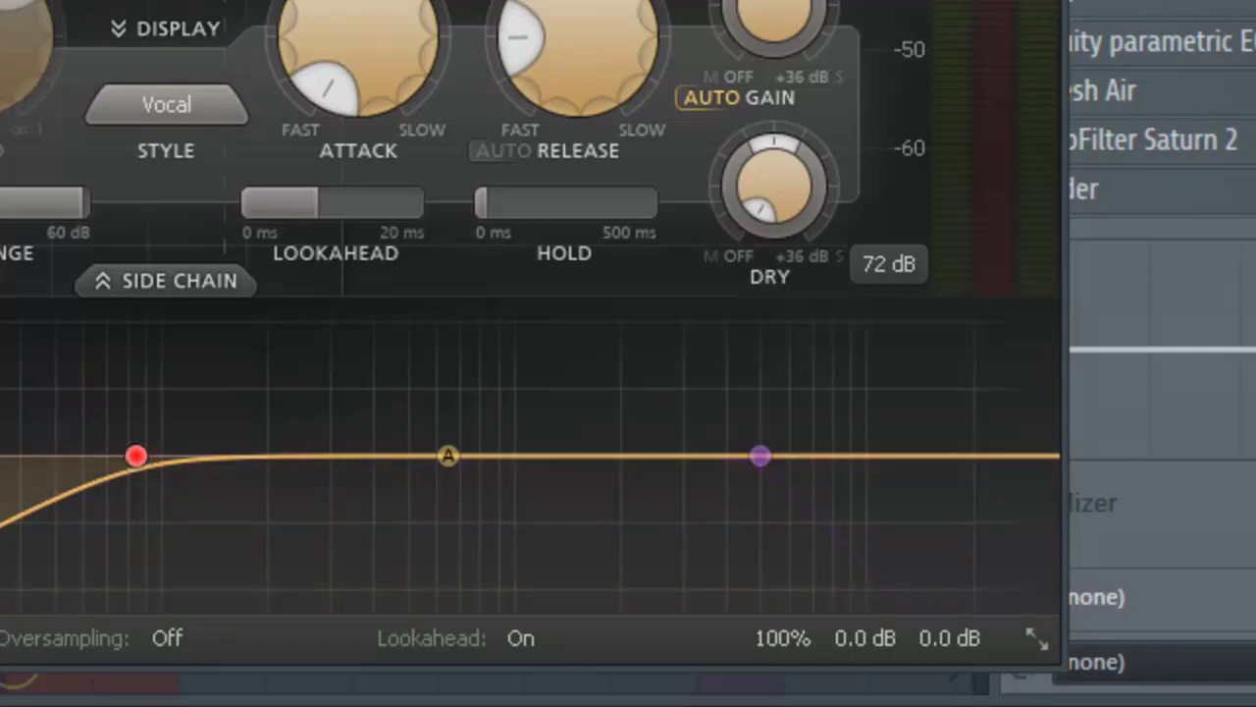
{"action": "key", "text": "space"}
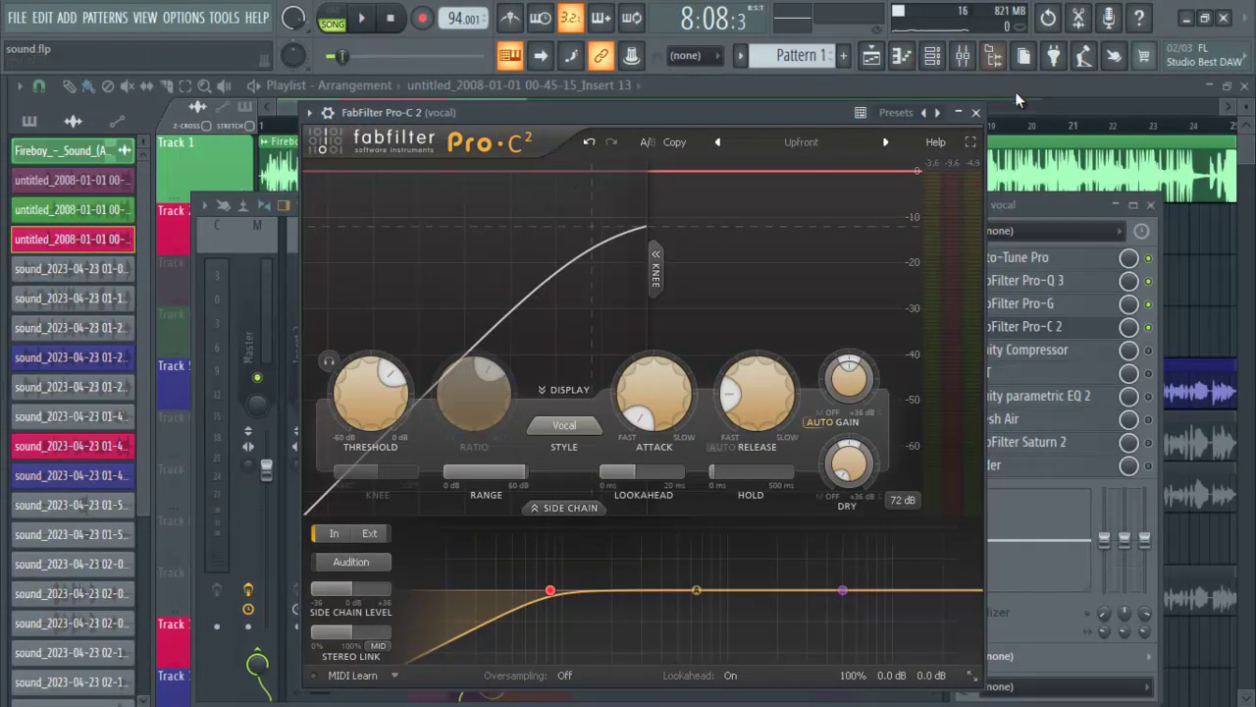
Close Pro-C 2, enable Fruity Compressor on the vocal channel and open its window in the middle of the mixer
{"action": "left_click", "coordinate": [975, 112]}
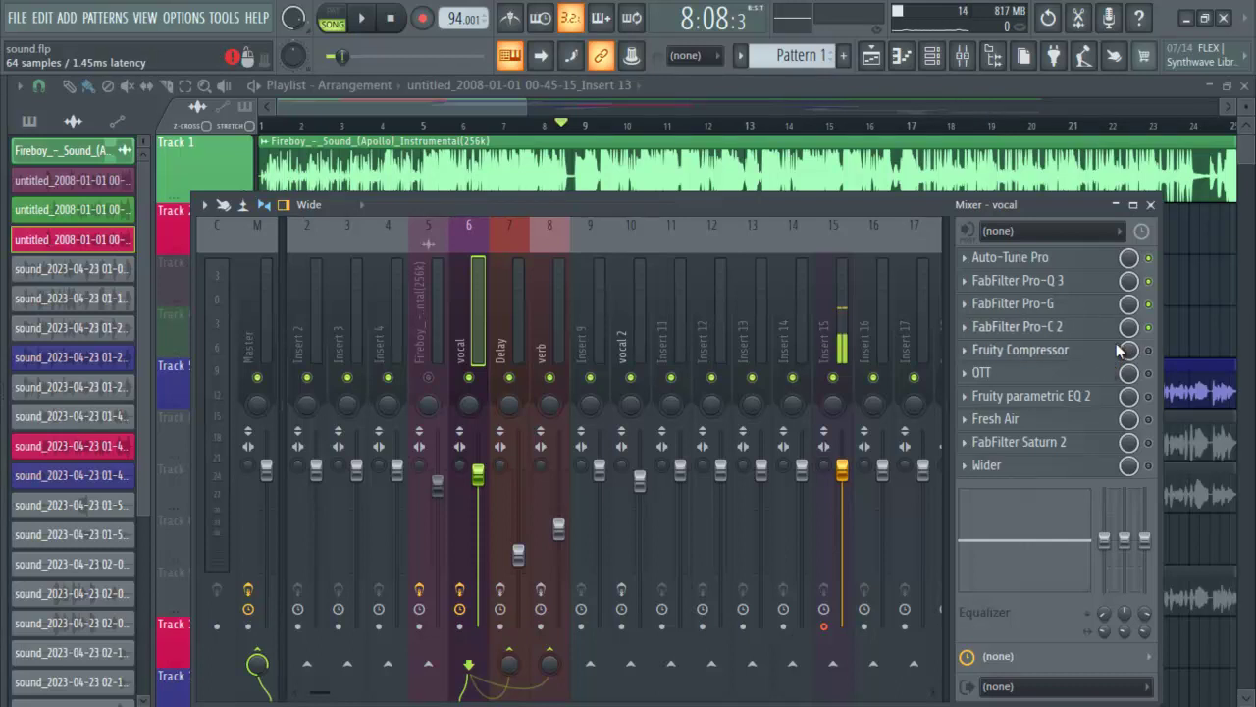
{"action": "left_click", "coordinate": [1046, 356]}
{"action": "left_click_drag", "start_coordinate": [413, 218], "coordinate": [724, 338]}
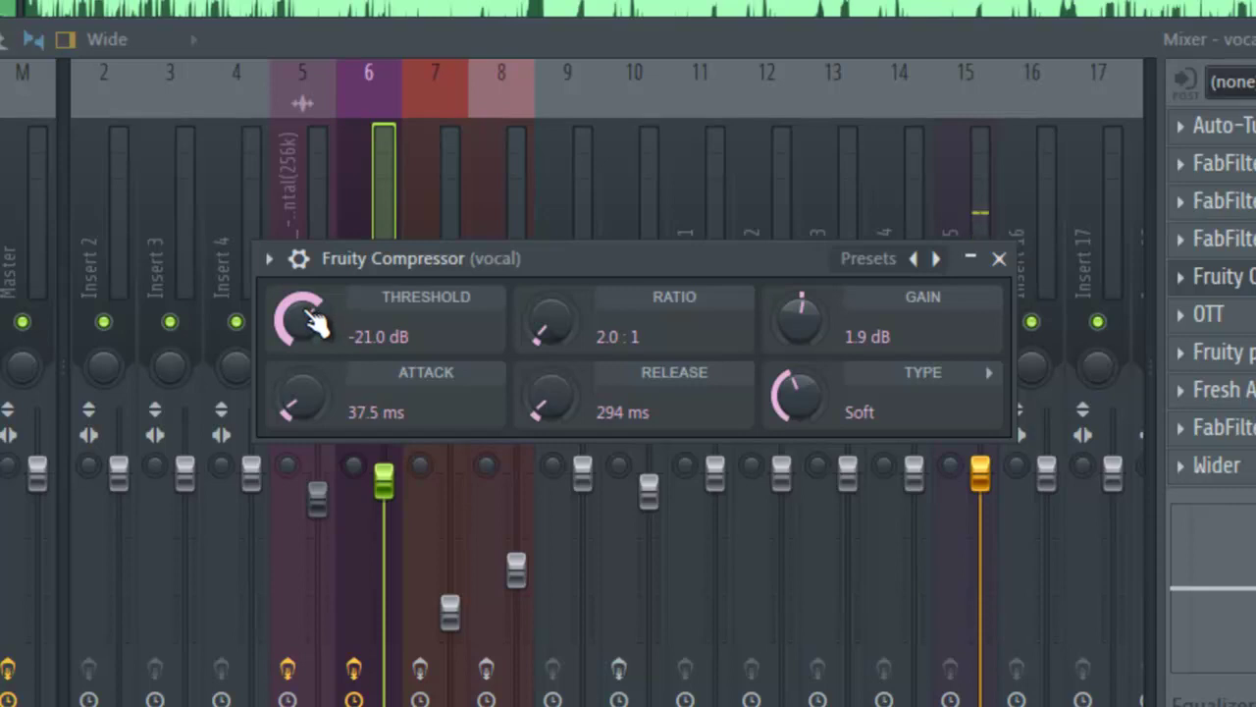
Try slightly different knob settings in Fruity Compressor and return them to their original values
{"action": "scroll", "coordinate": [312, 319], "scroll_direction": "up", "scroll_amount": 3}
{"action": "scroll", "coordinate": [312, 319], "scroll_direction": "down", "scroll_amount": 3}
{"action": "scroll", "coordinate": [314, 324], "scroll_direction": "down", "scroll_amount": 1}
{"action": "scroll", "coordinate": [316, 324], "scroll_direction": "up", "scroll_amount": 2}
{"action": "scroll", "coordinate": [316, 322], "scroll_direction": "up", "scroll_amount": 1}
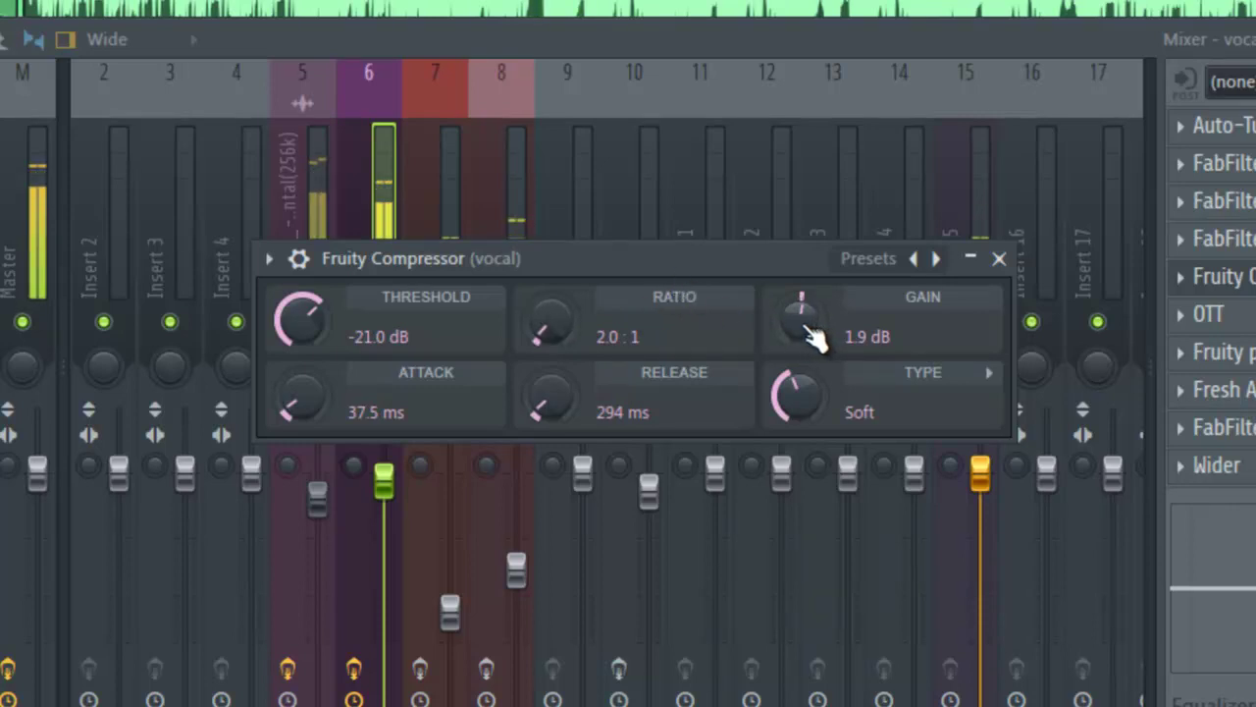
Audition Fruity Compressor with a gain of -3.7 dB, then set the gain to 1.8 dB, keeping the Soft type
{"action": "scroll", "coordinate": [807, 332], "scroll_direction": "down", "scroll_amount": 6}
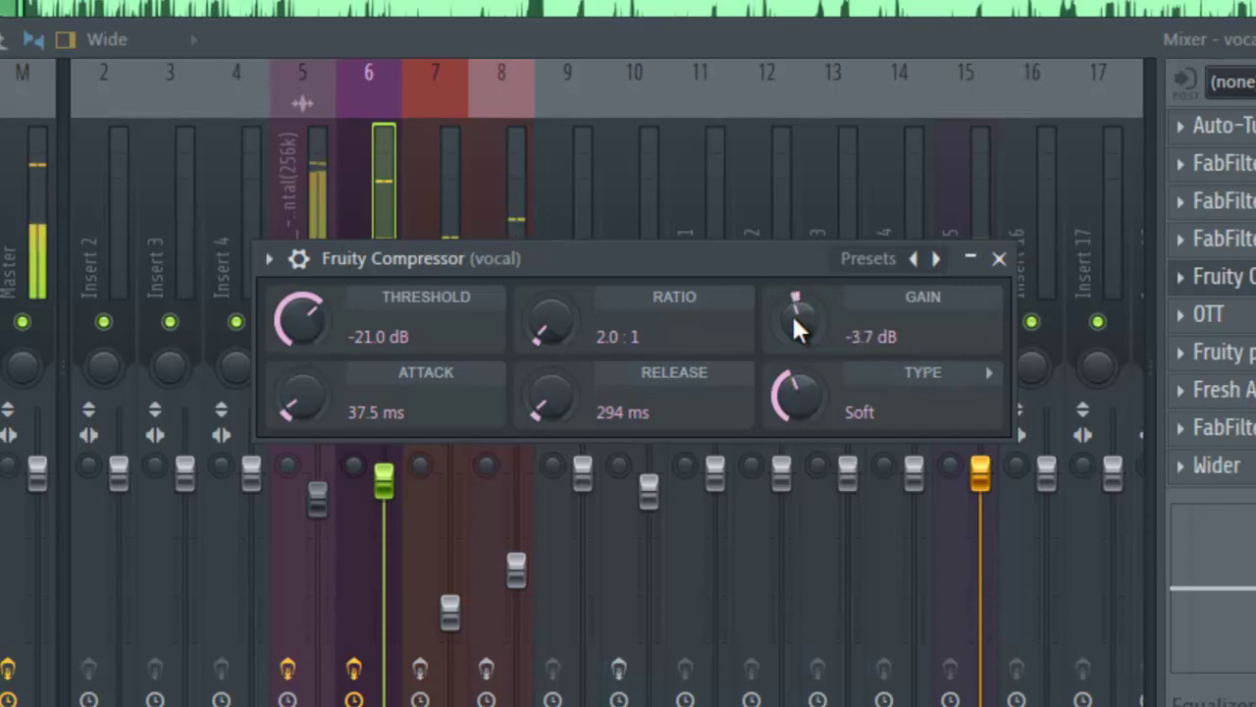
{"action": "left_click_drag", "start_coordinate": [800, 339], "coordinate": [795, 263]}
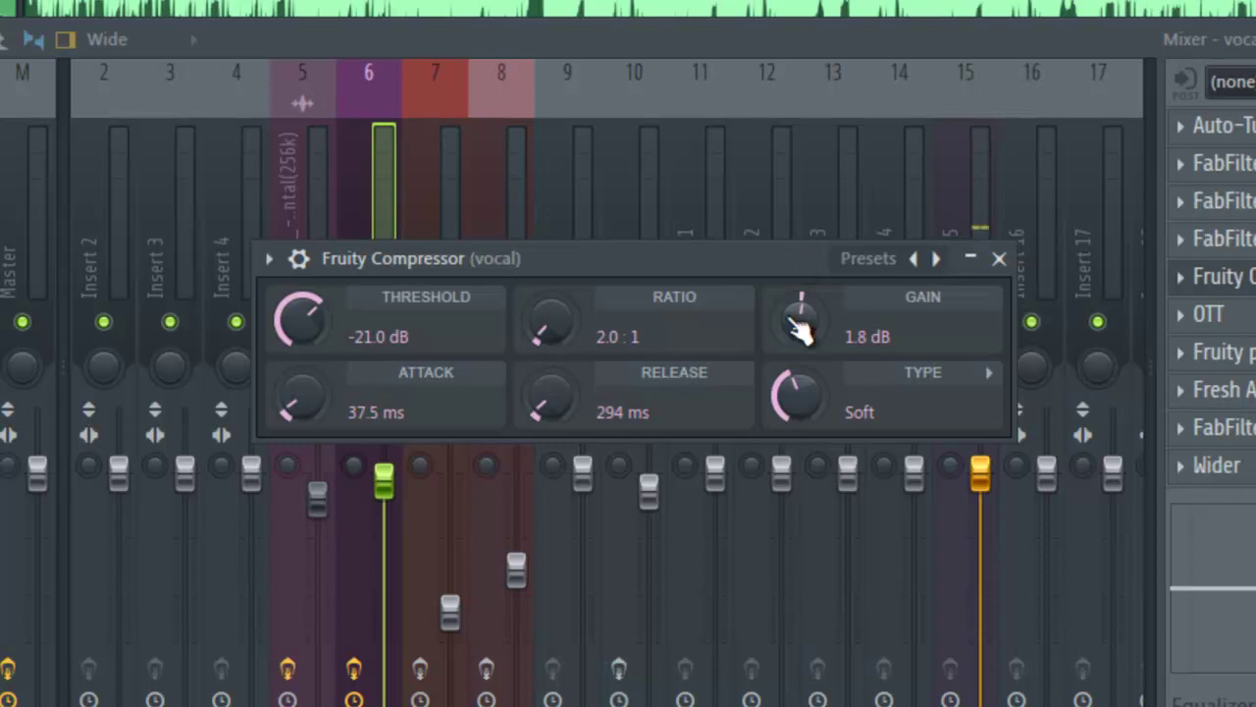
{"action": "scroll", "coordinate": [800, 331], "scroll_direction": "up", "scroll_amount": 1}
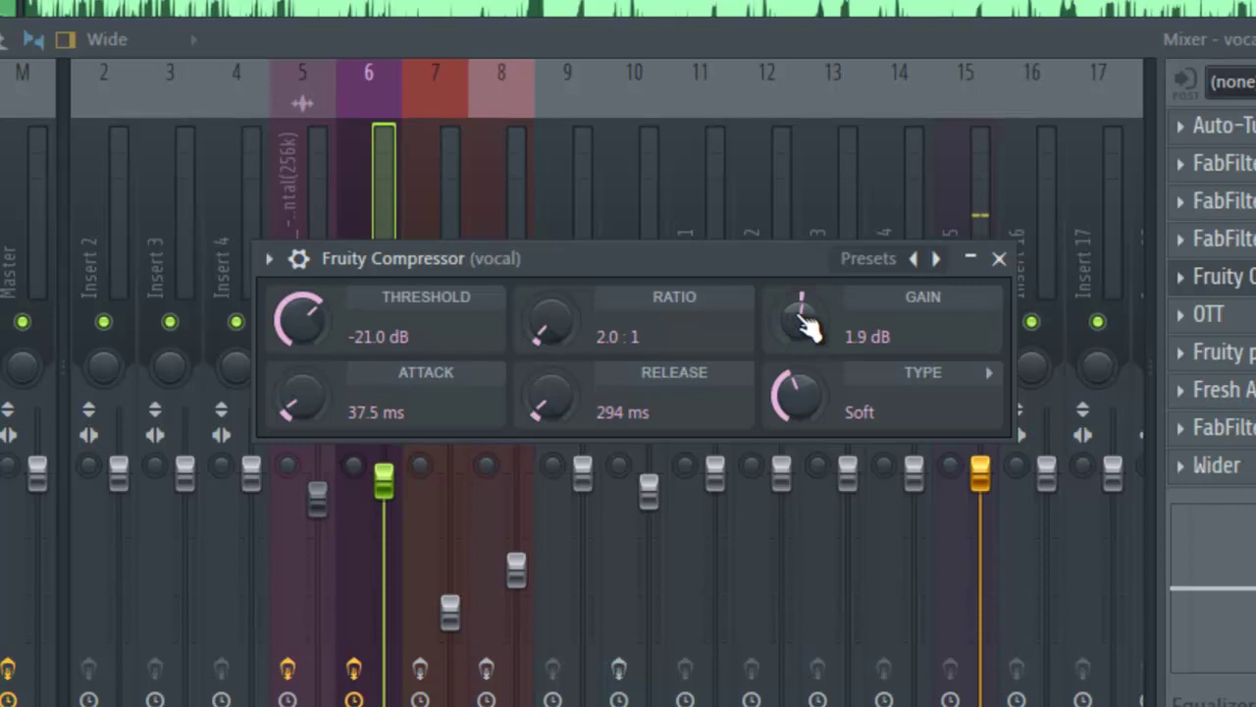
{"action": "scroll", "coordinate": [807, 330], "scroll_direction": "down", "scroll_amount": 1}
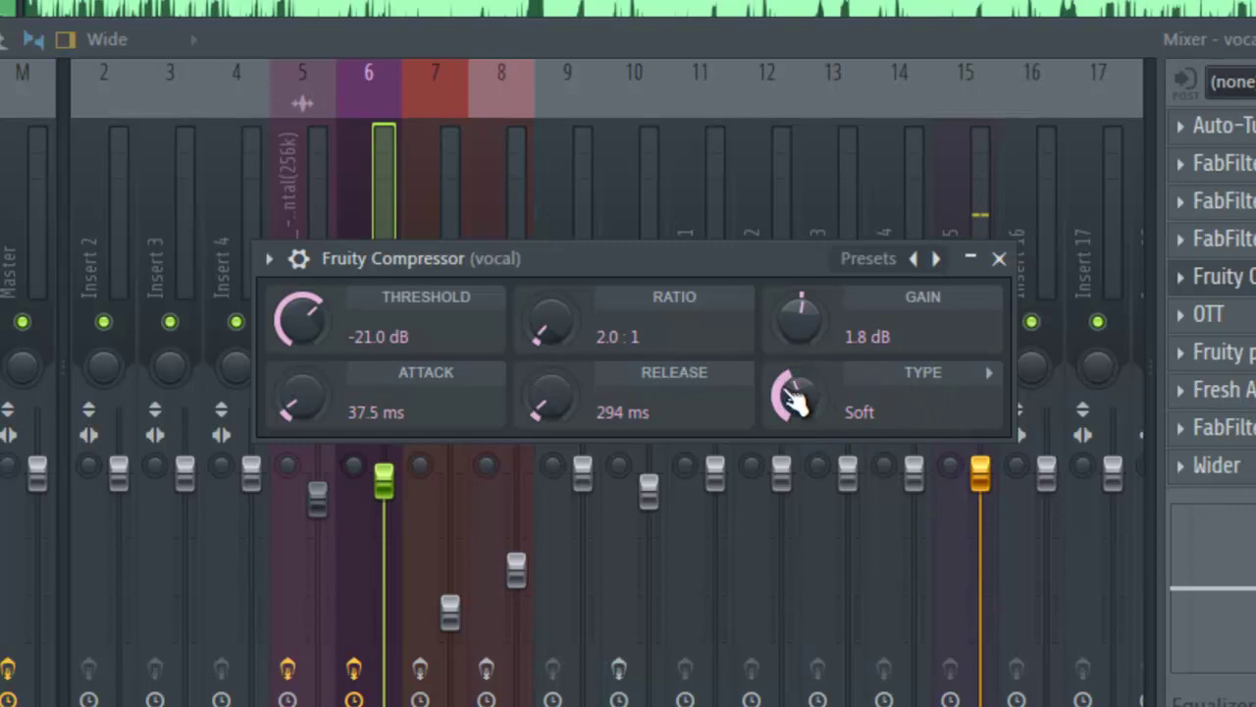
{"action": "mouse_move", "coordinate": [795, 395]}
{"action": "left_mouse_down"}
{"action": "mouse_move", "coordinate": [815, 531]}
{"action": "mouse_move", "coordinate": [788, 403]}
{"action": "left_mouse_up"}
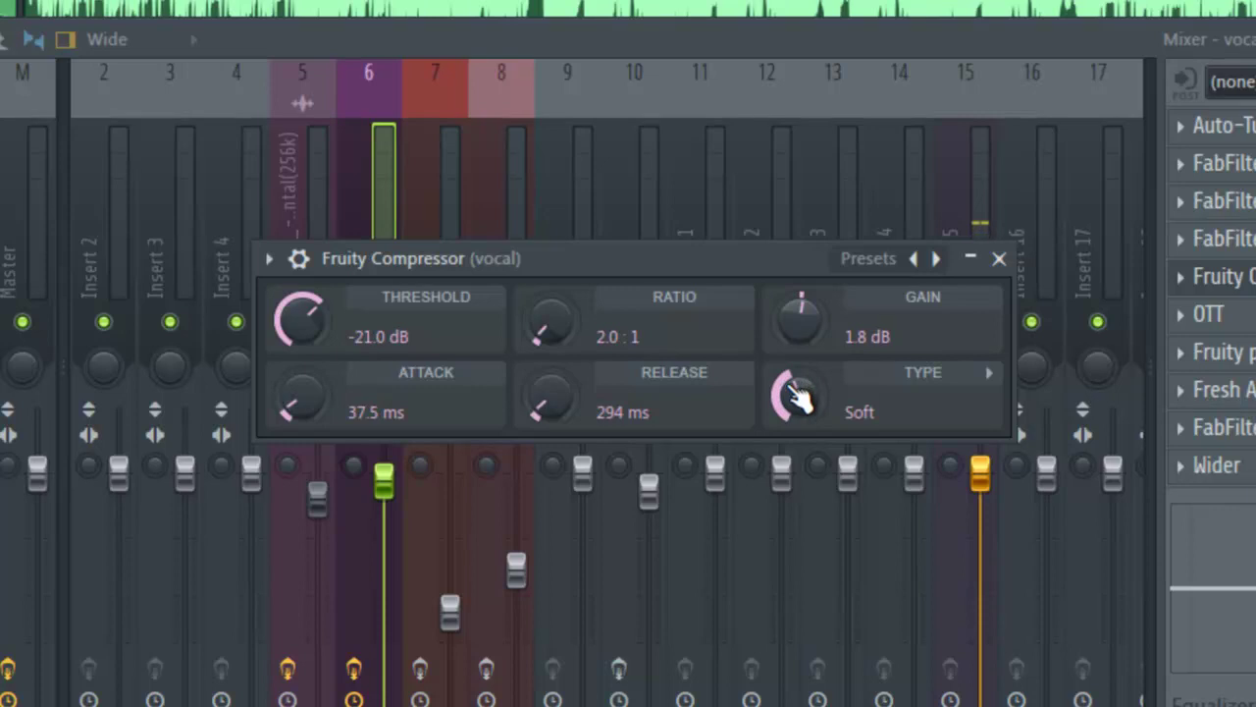
Close Fruity Compressor, unmute the instrumental channel and play the vocal together with the instrumental
{"action": "left_click", "coordinate": [1000, 258]}
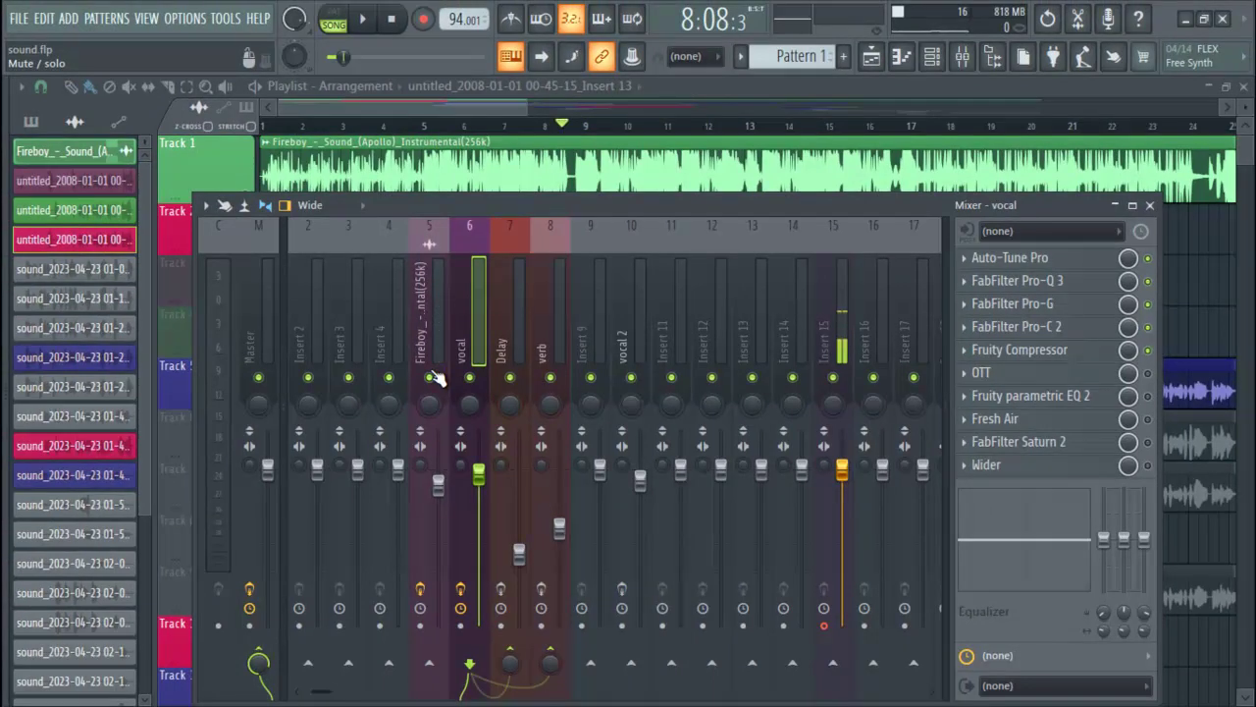
{"action": "key", "text": "space"}
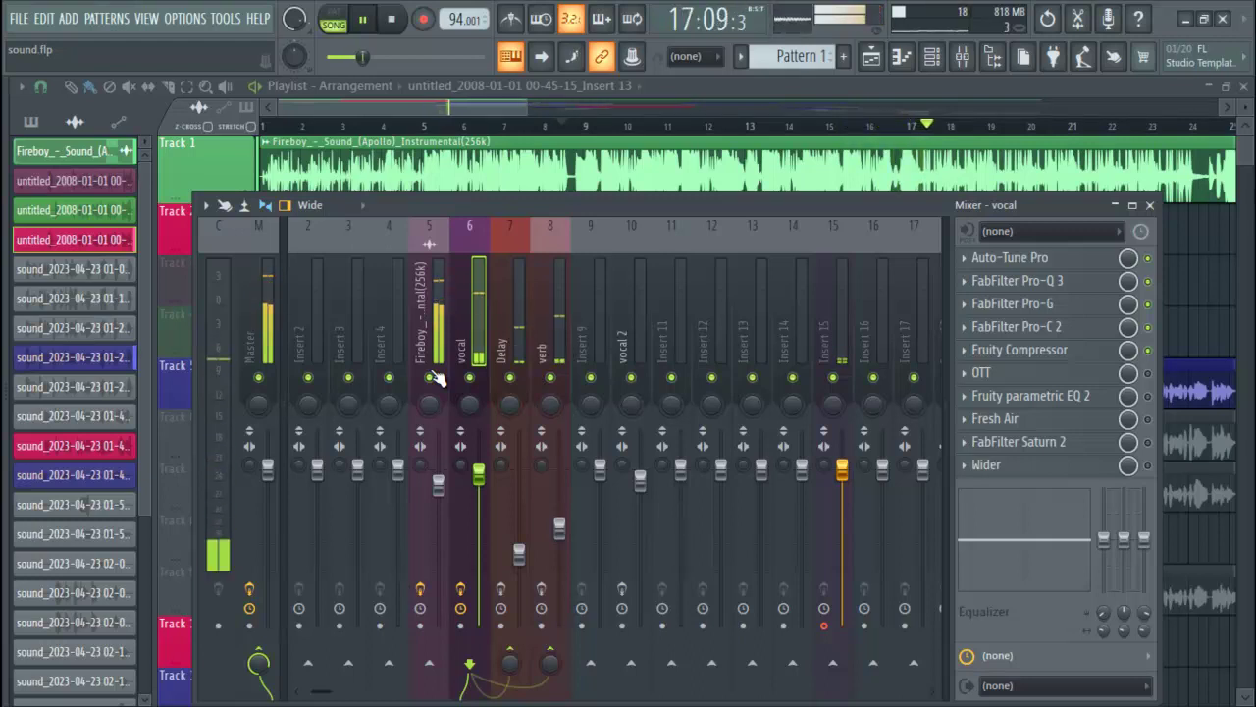
{"action": "key", "text": "space"}
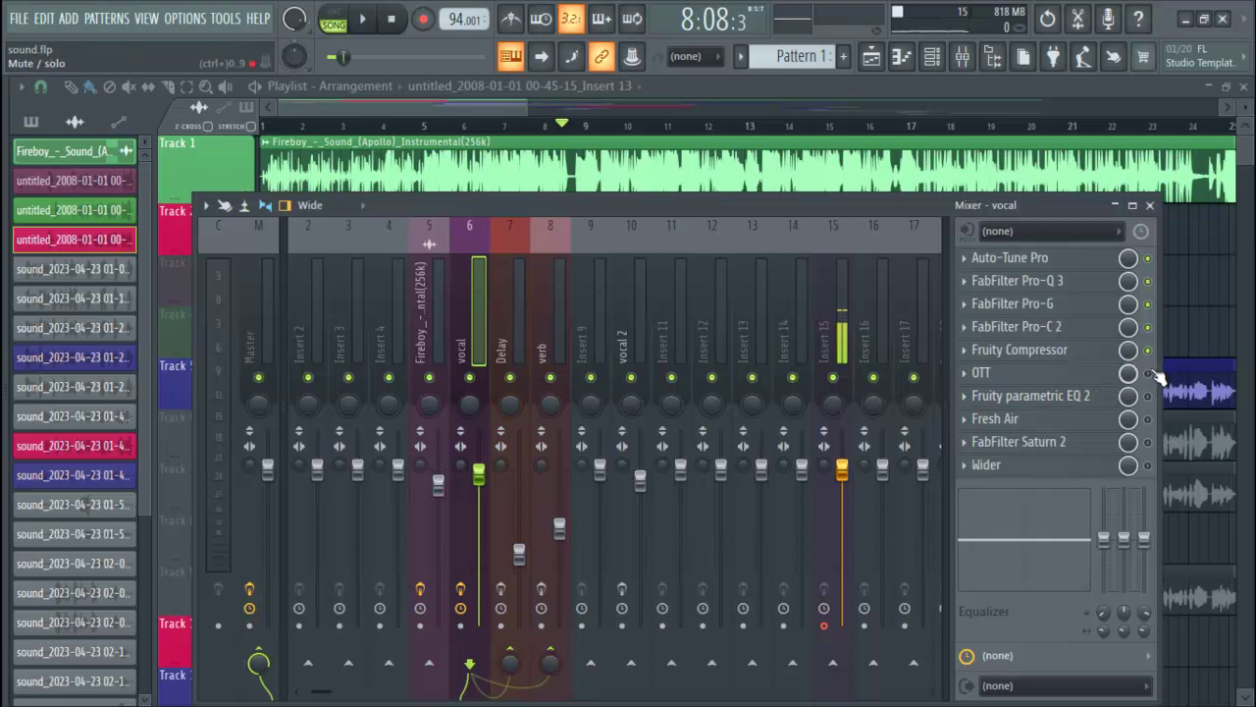
Enable OTT on the vocal channel, open its window and play the vocal with the instrumental through it
{"action": "left_click", "coordinate": [1104, 378]}
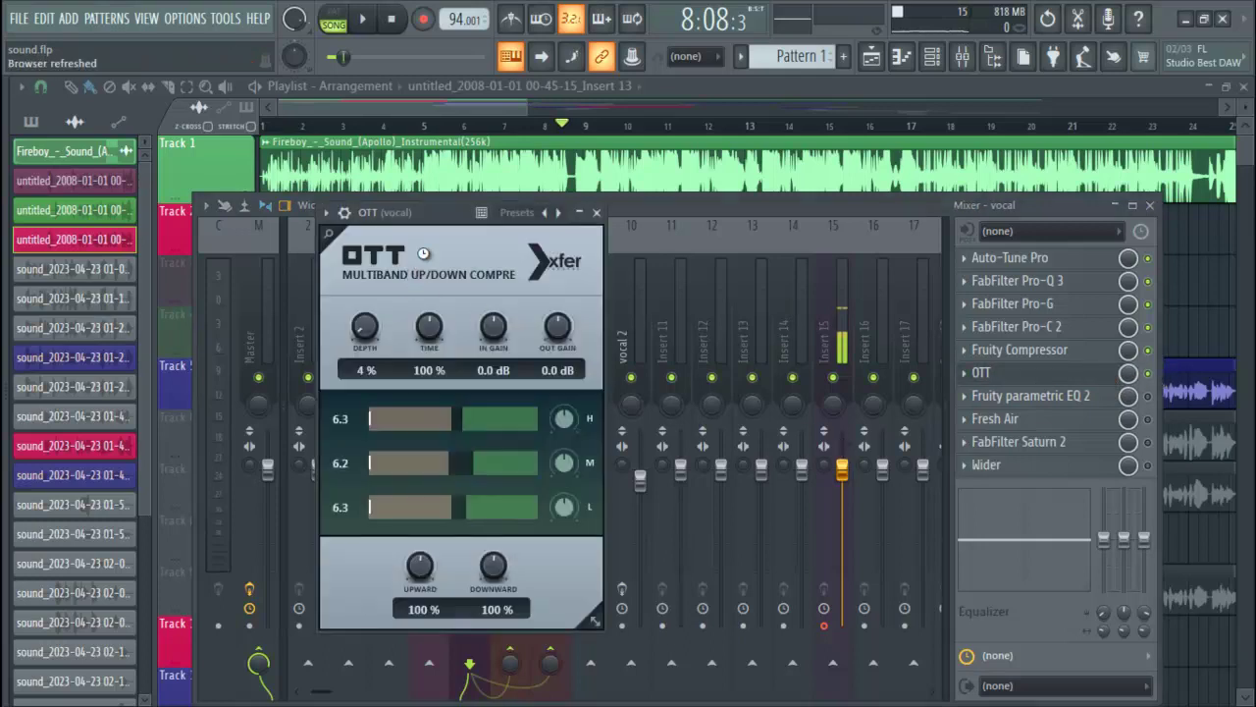
{"action": "left_click_drag", "start_coordinate": [445, 218], "coordinate": [604, 248]}
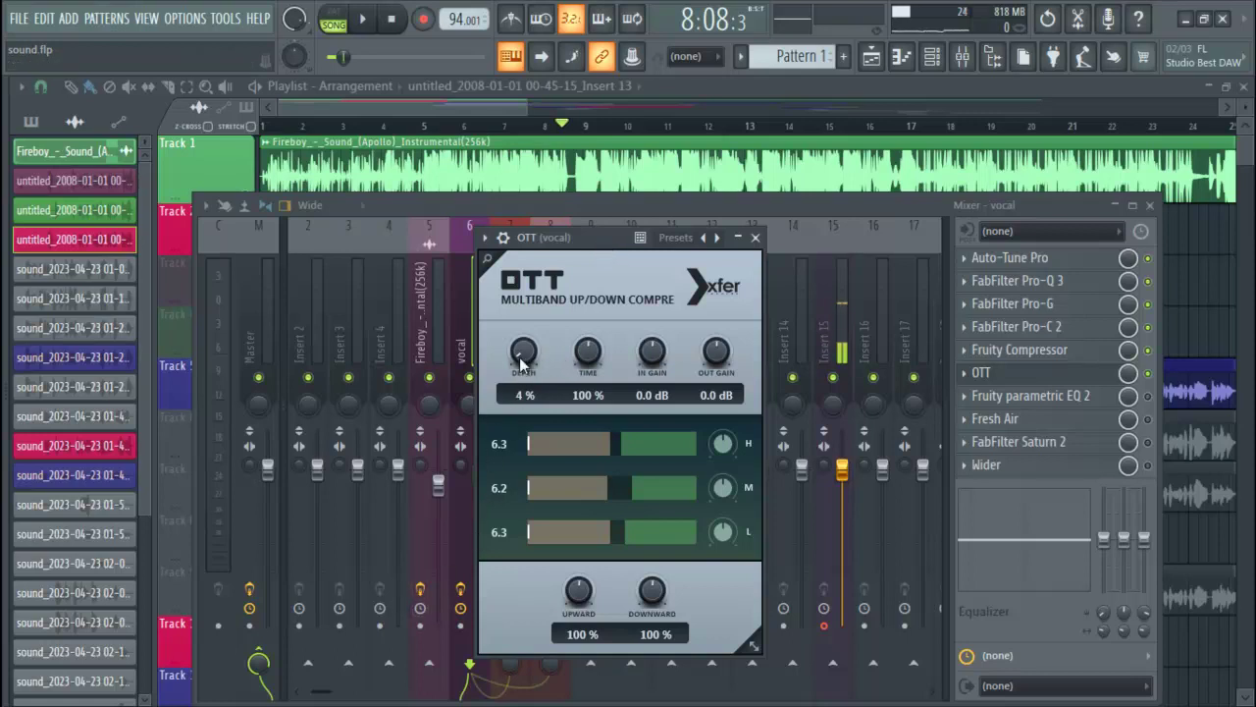
{"action": "key", "text": "space"}
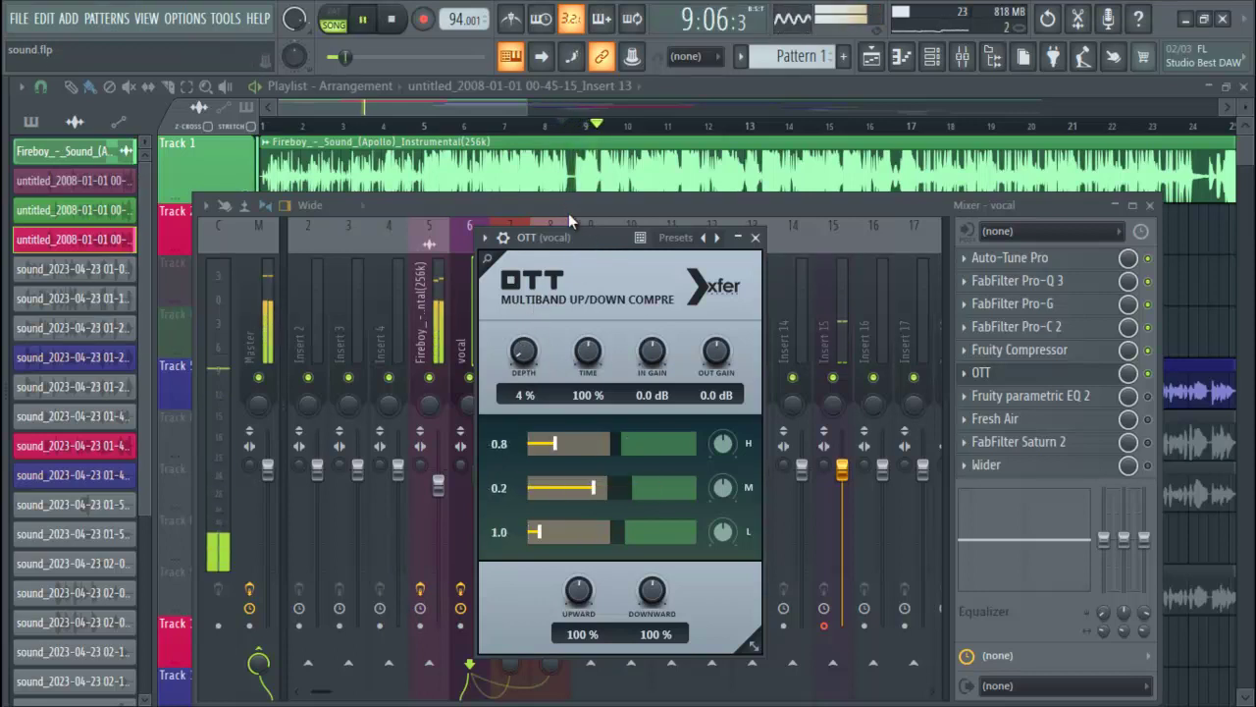
{"action": "key", "text": "space"}
Mute the instrumental channel, reopen OTT and play the vocal alone through it
{"action": "left_click", "coordinate": [429, 378]}
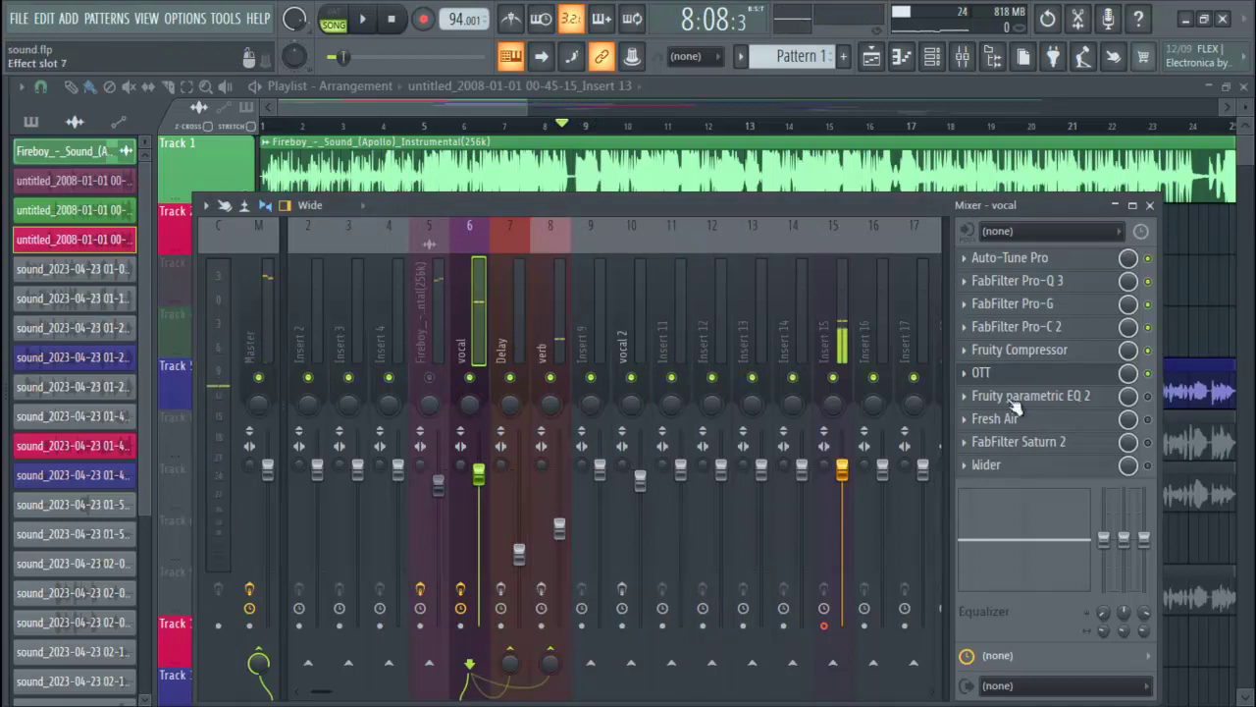
{"action": "left_click", "coordinate": [1026, 374]}
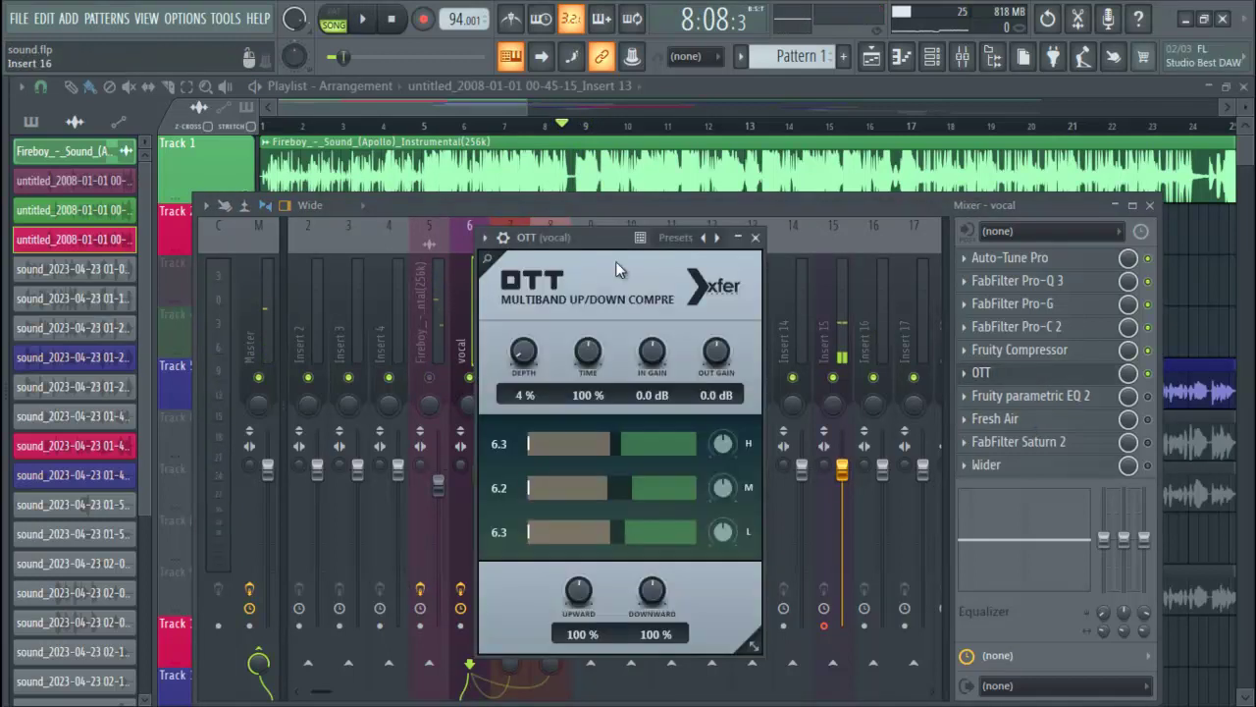
{"action": "left_click_drag", "start_coordinate": [602, 230], "coordinate": [620, 227]}
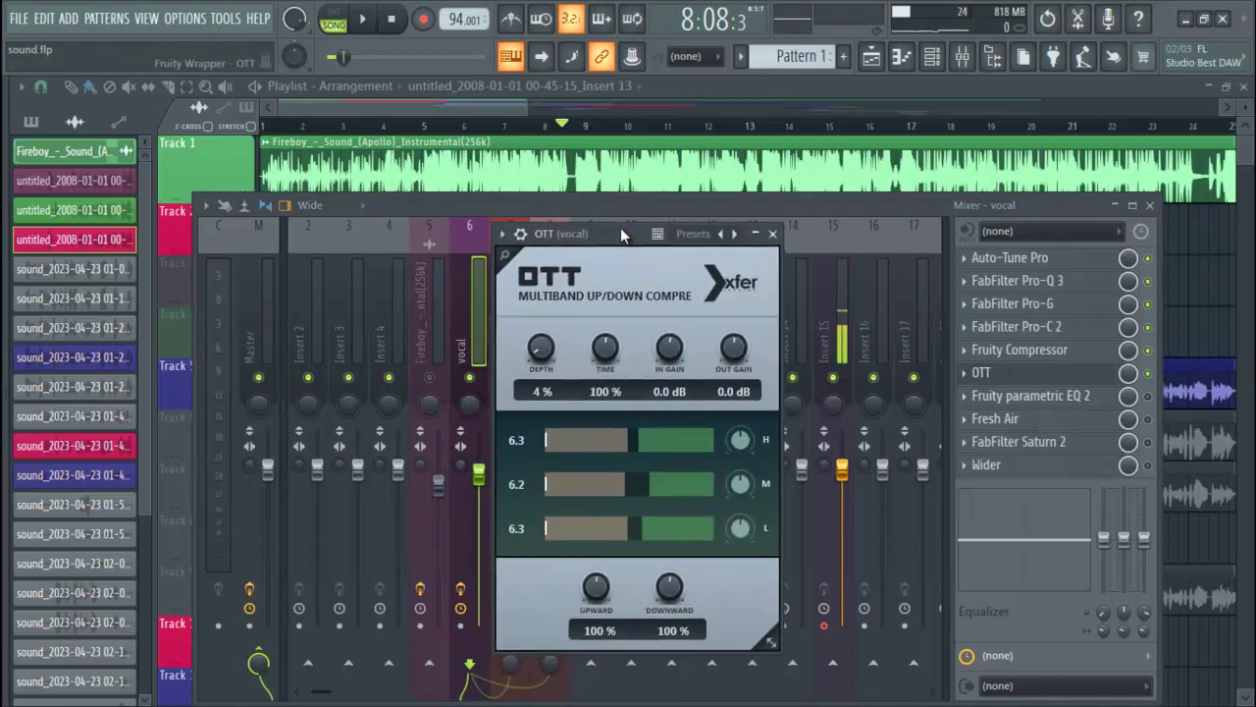
{"action": "key", "text": "space"}
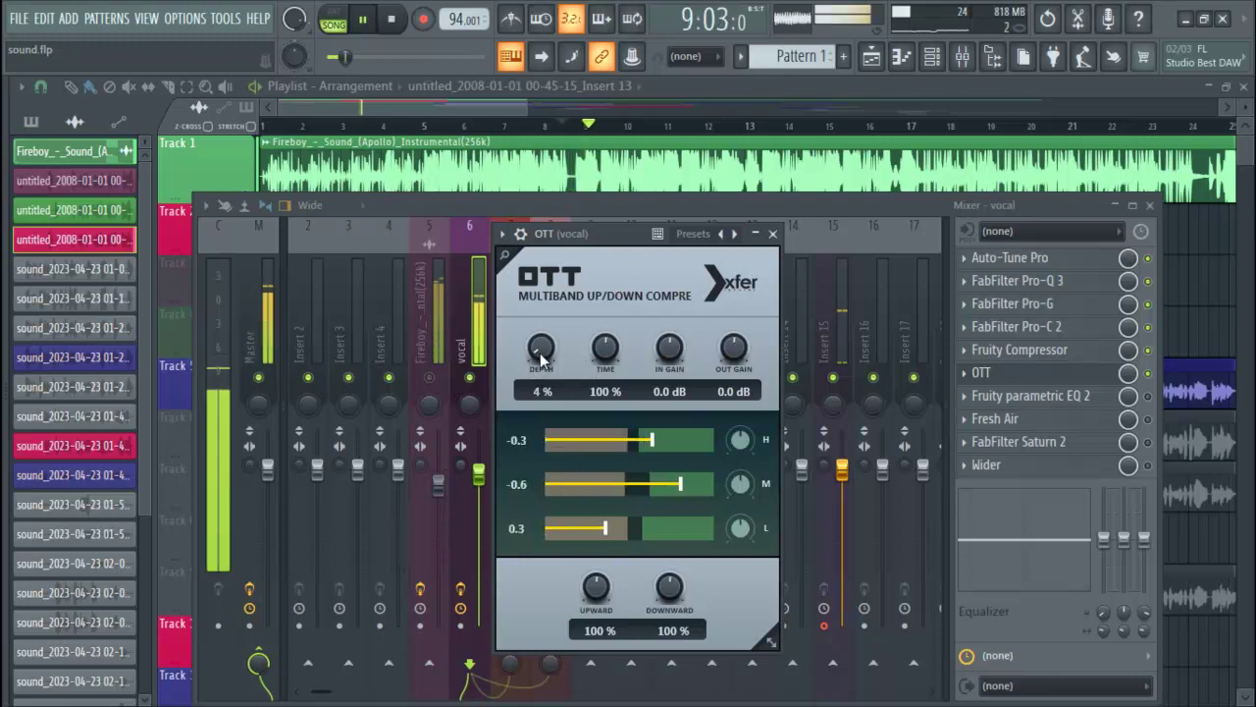
{"action": "key", "text": "space"}
Try OTT's depth at 100 % and play the vocal through it
{"action": "left_click_drag", "start_coordinate": [541, 359], "coordinate": [537, 60]}
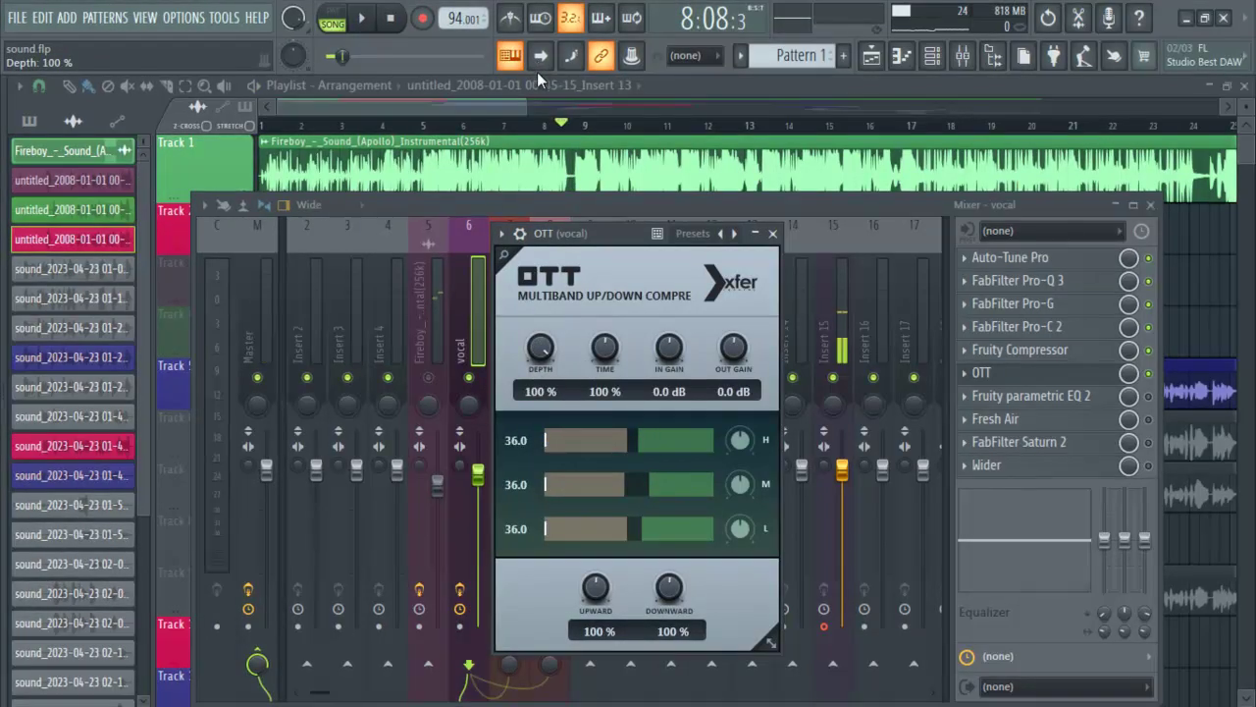
{"action": "key", "text": "space"}
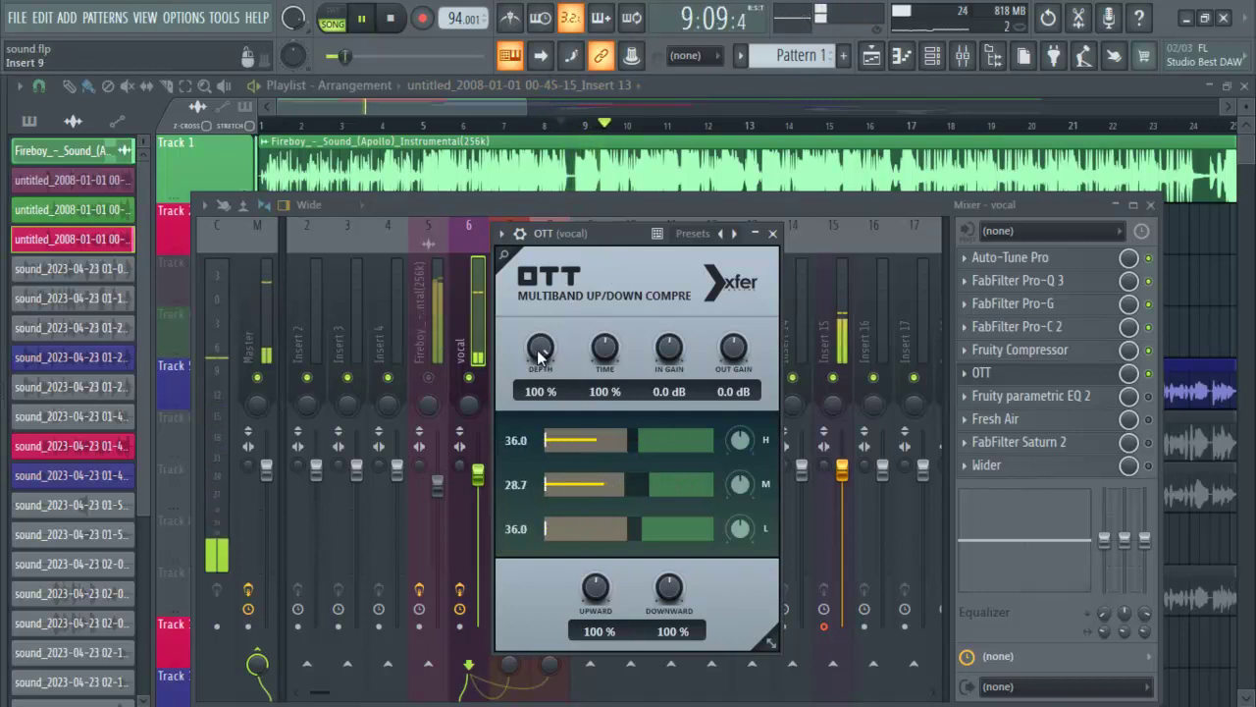
{"action": "key", "text": "space"}
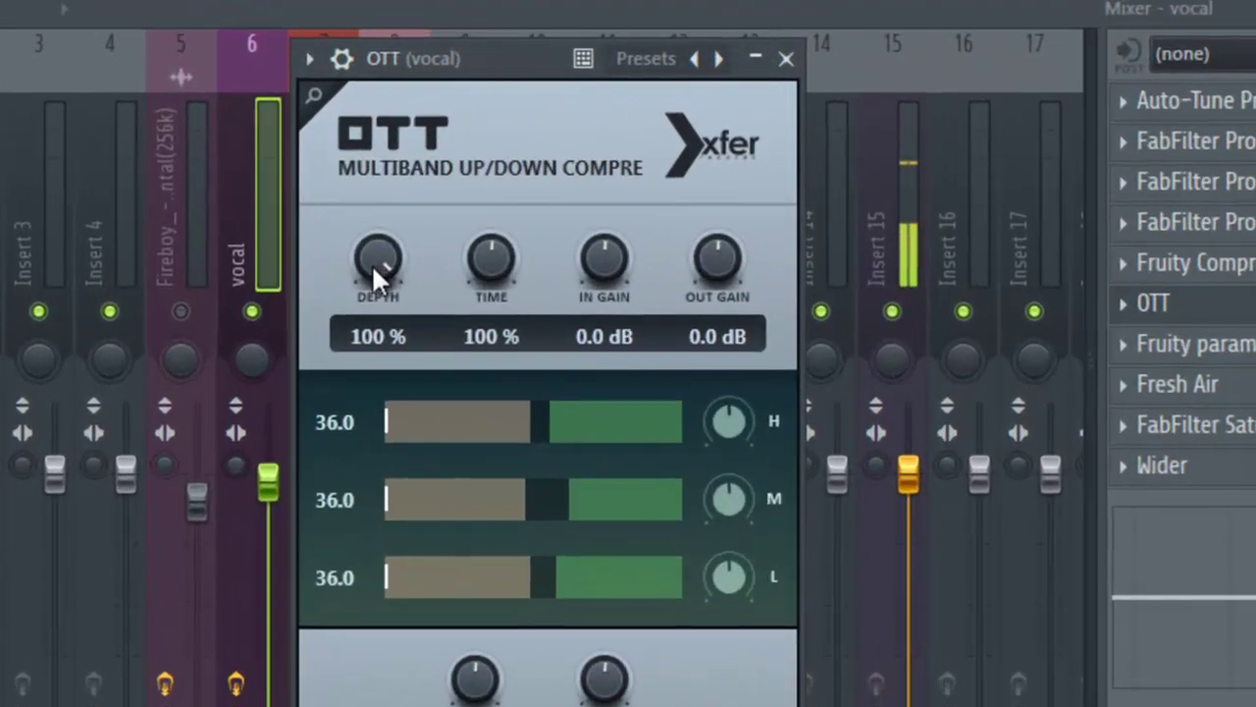
Set OTT's depth to 4 %, play the vocal through it and close the OTT window
{"action": "left_click_drag", "start_coordinate": [540, 350], "coordinate": [541, 399]}
{"action": "left_click_drag", "start_coordinate": [377, 350], "coordinate": [382, 367]}
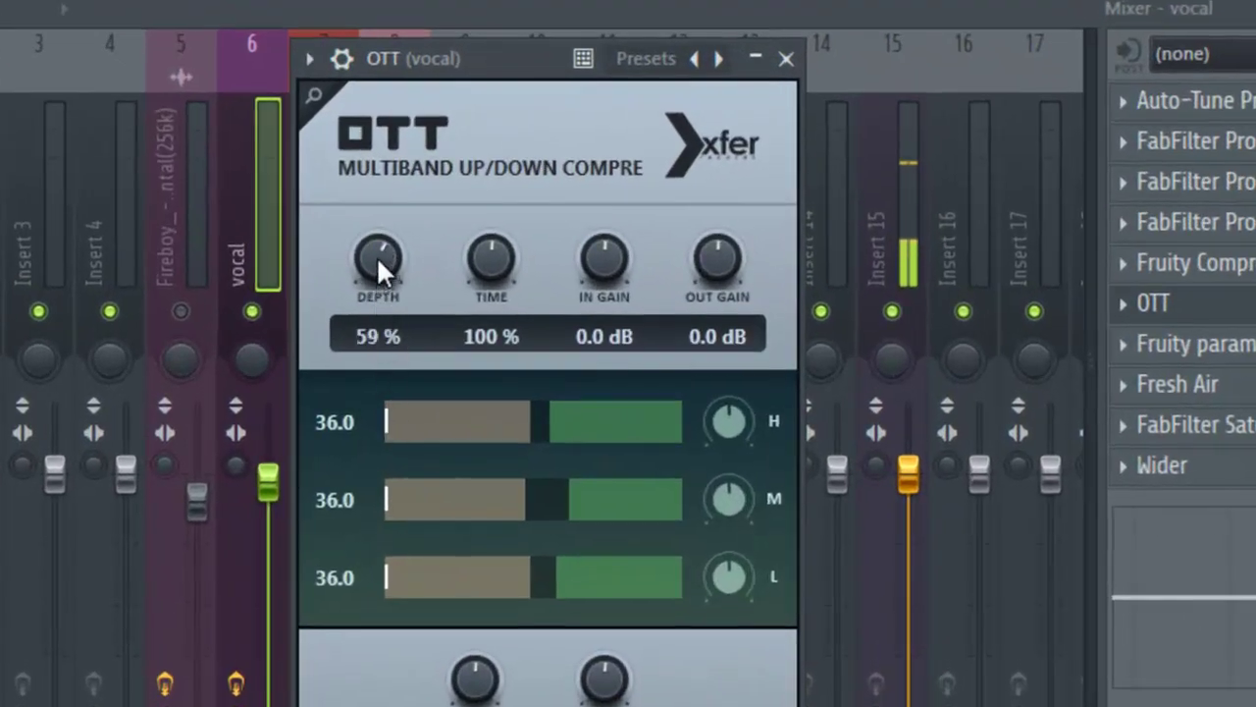
{"action": "left_click_drag", "start_coordinate": [375, 261], "coordinate": [390, 461]}
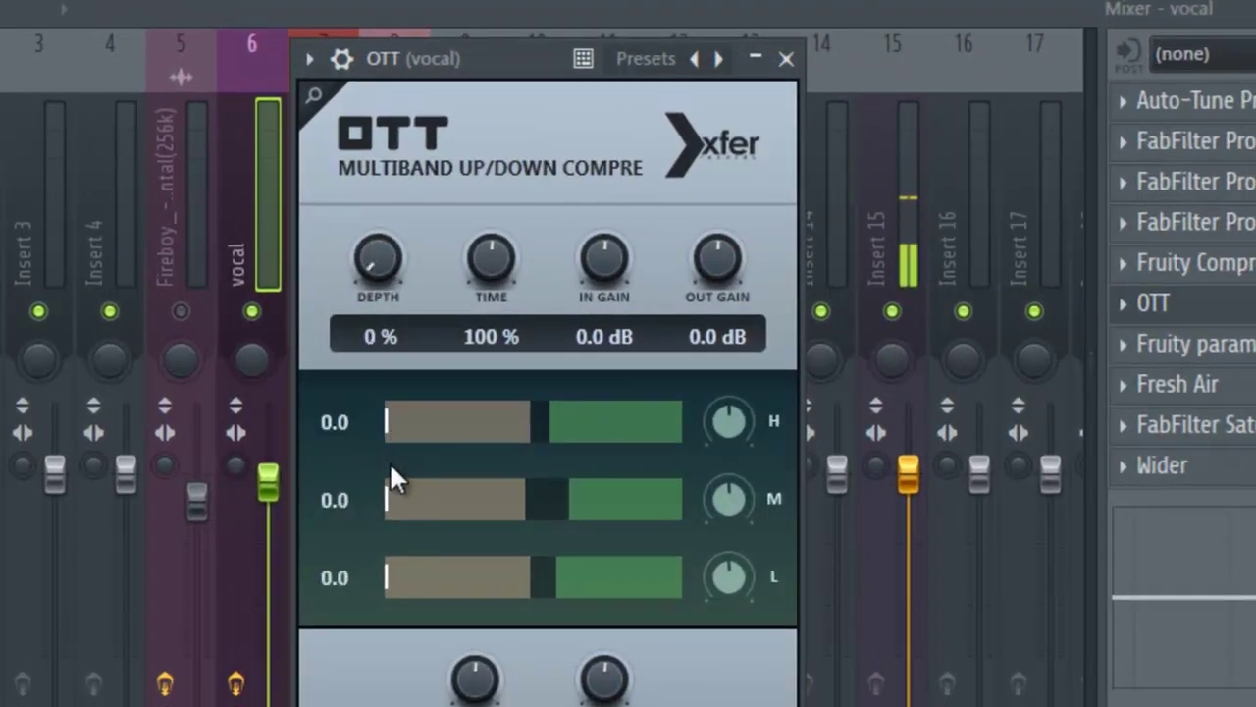
{"action": "mouse_move", "coordinate": [380, 252]}
{"action": "left_mouse_down"}
{"action": "mouse_move", "coordinate": [376, 234]}
{"action": "mouse_move", "coordinate": [378, 245]}
{"action": "left_mouse_up"}
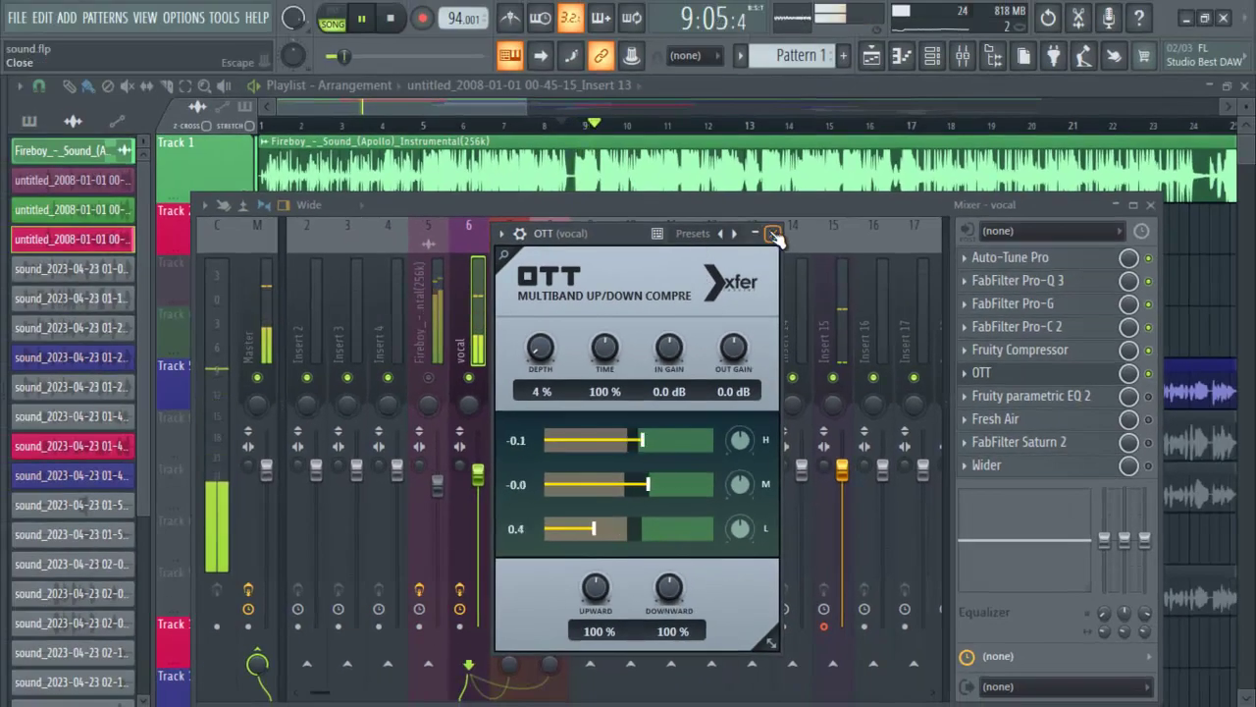
{"action": "left_click", "coordinate": [774, 234]}
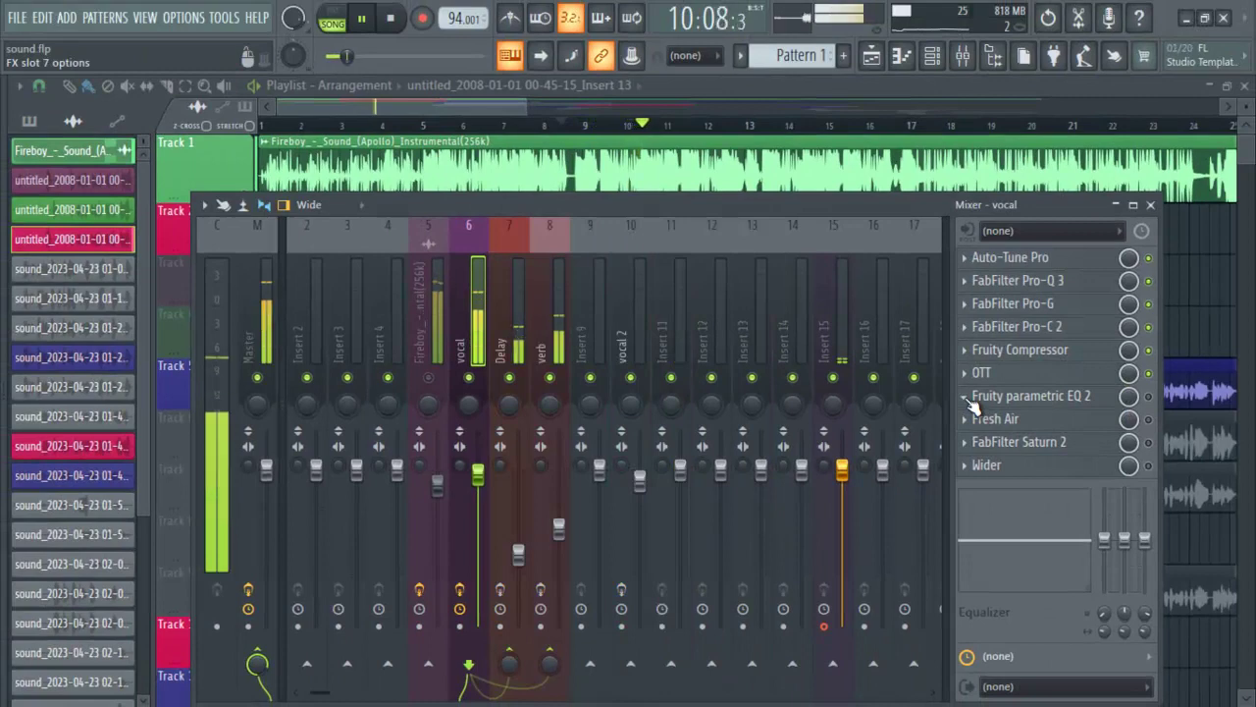
{"action": "key", "text": "space"}
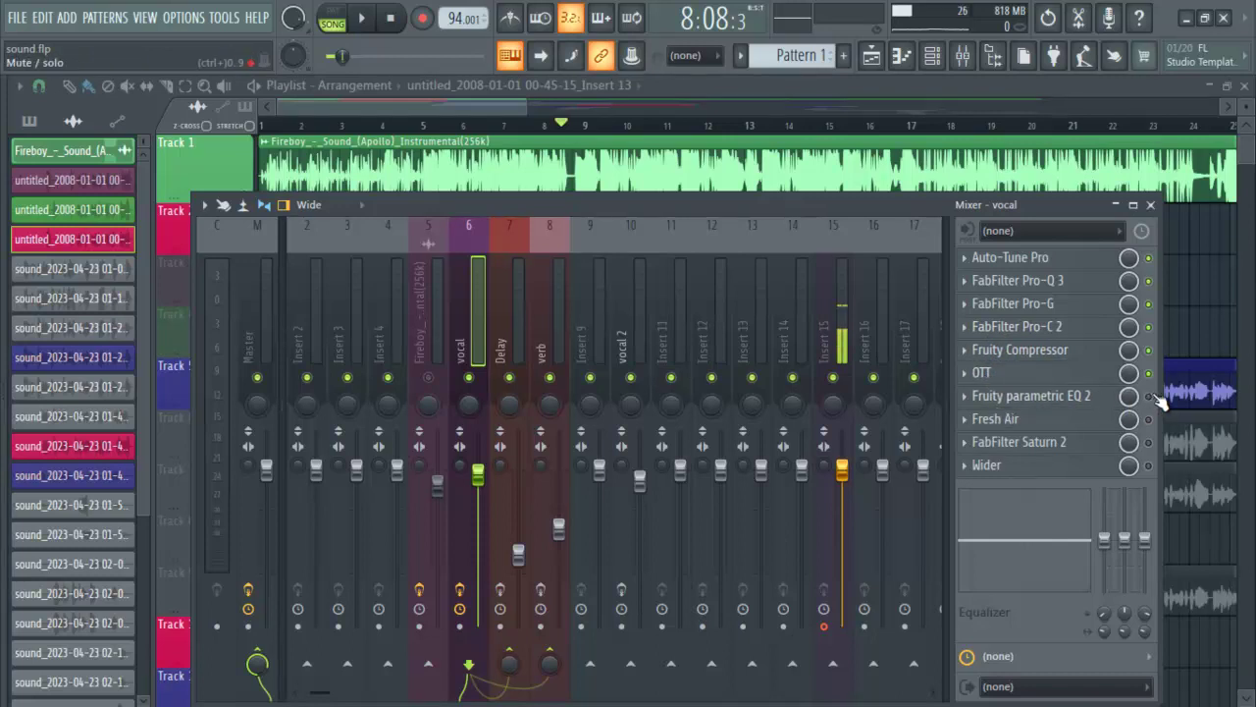
Enable Fruity parametric EQ 2 on the vocal channel, open its window over the mixer and play the vocal through it
{"action": "left_click", "coordinate": [1085, 400]}
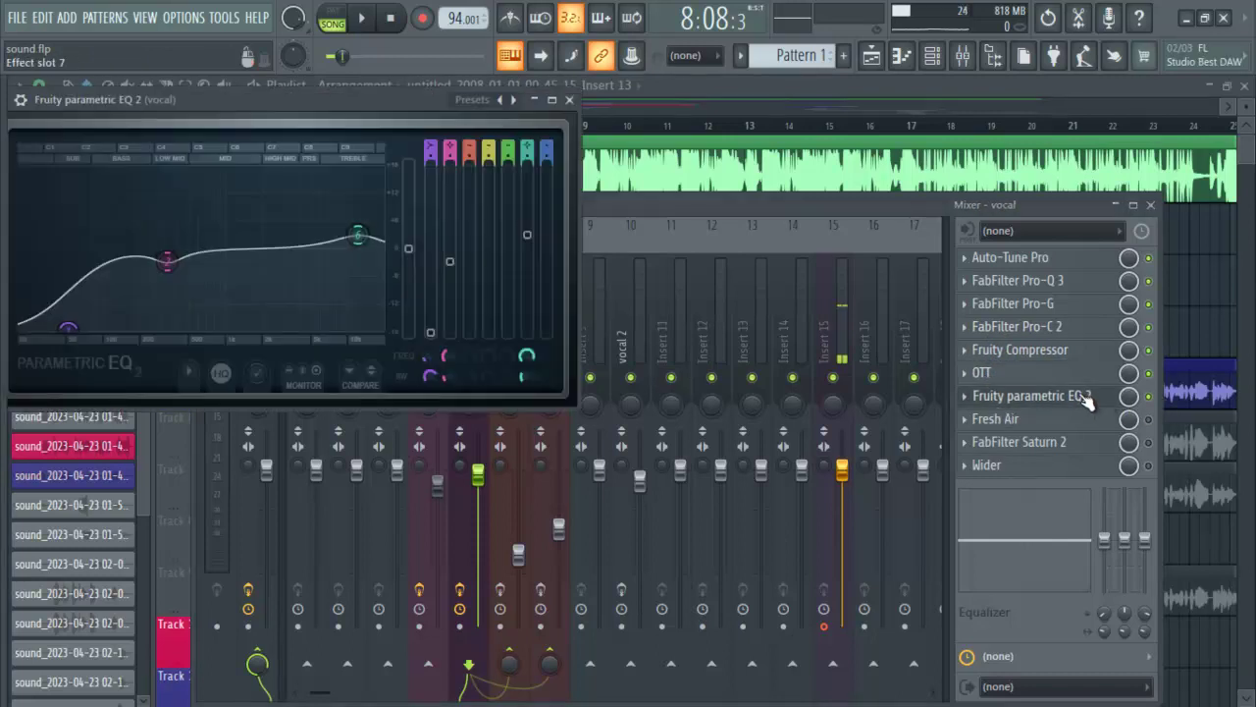
{"action": "left_click_drag", "start_coordinate": [379, 104], "coordinate": [690, 202]}
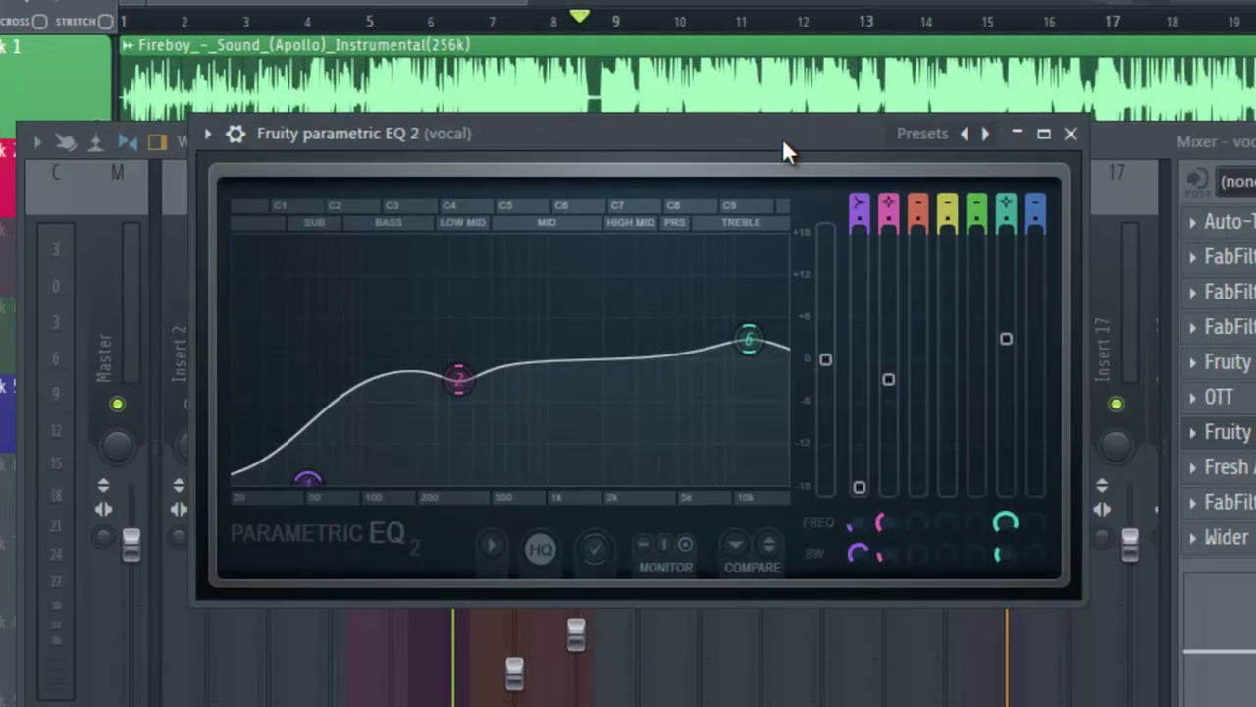
{"action": "left_click_drag", "start_coordinate": [783, 145], "coordinate": [768, 184]}
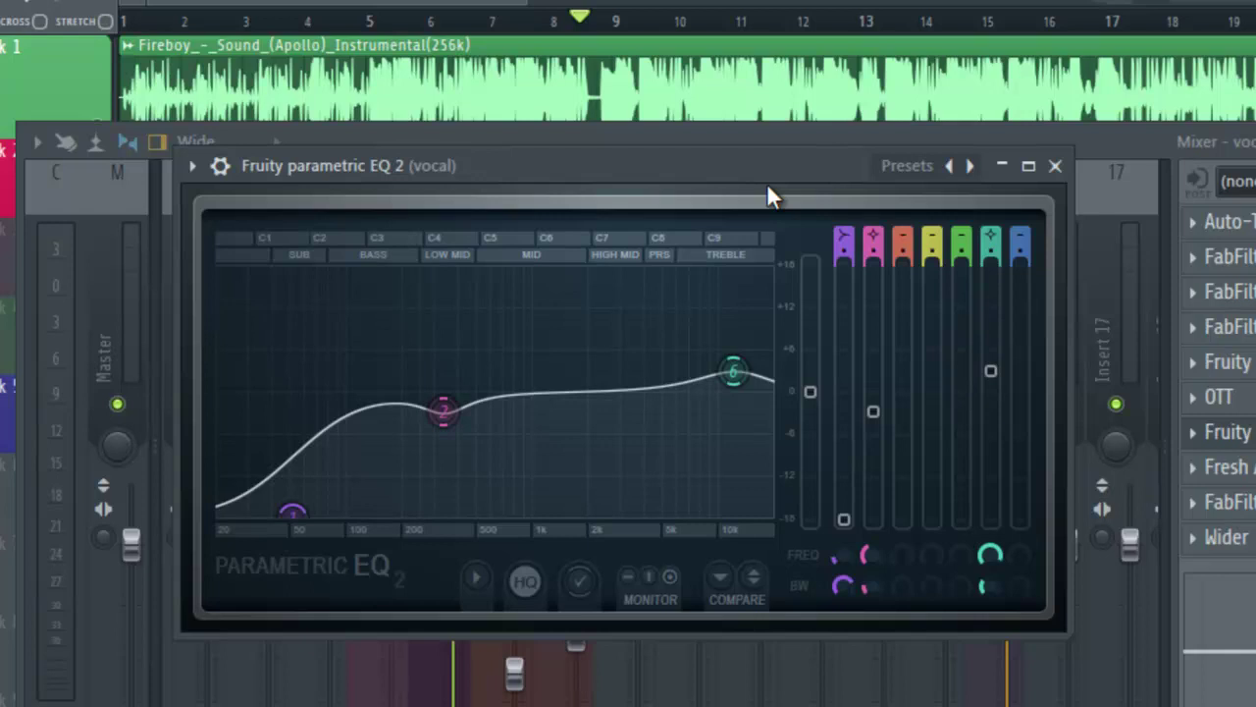
{"action": "left_click_drag", "start_coordinate": [748, 178], "coordinate": [753, 221]}
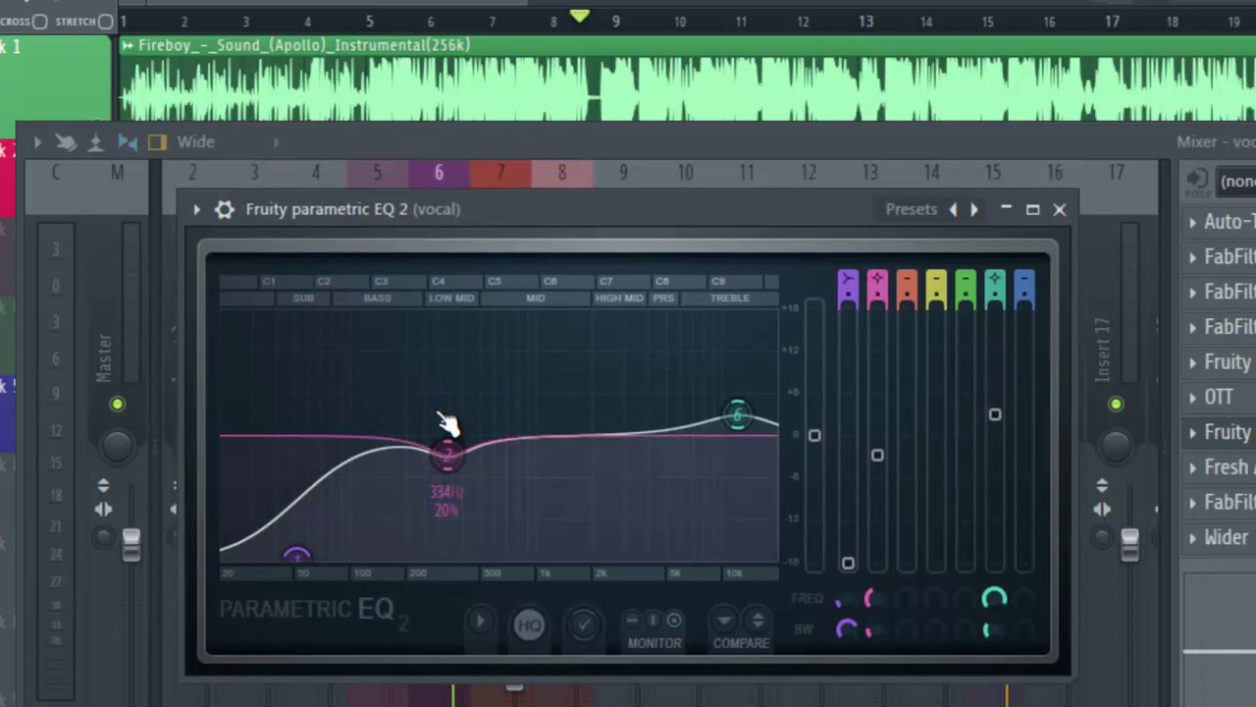
{"action": "key", "text": "space"}
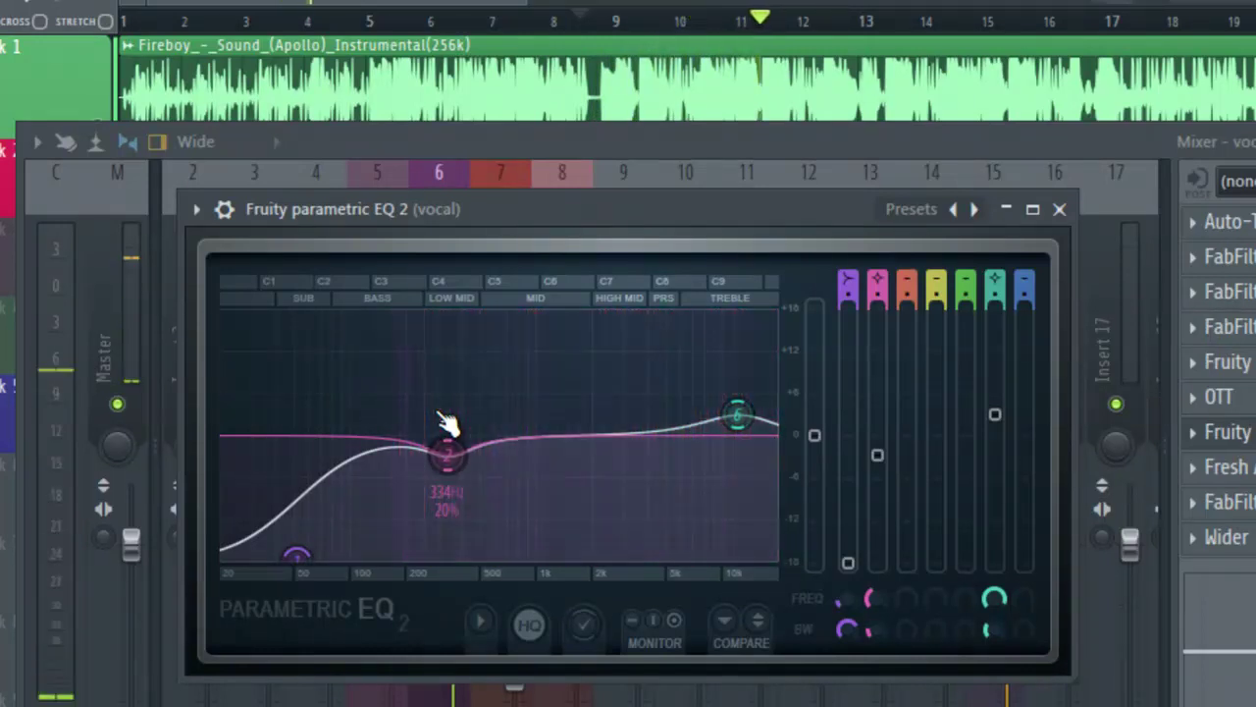
{"action": "key", "text": "space"}
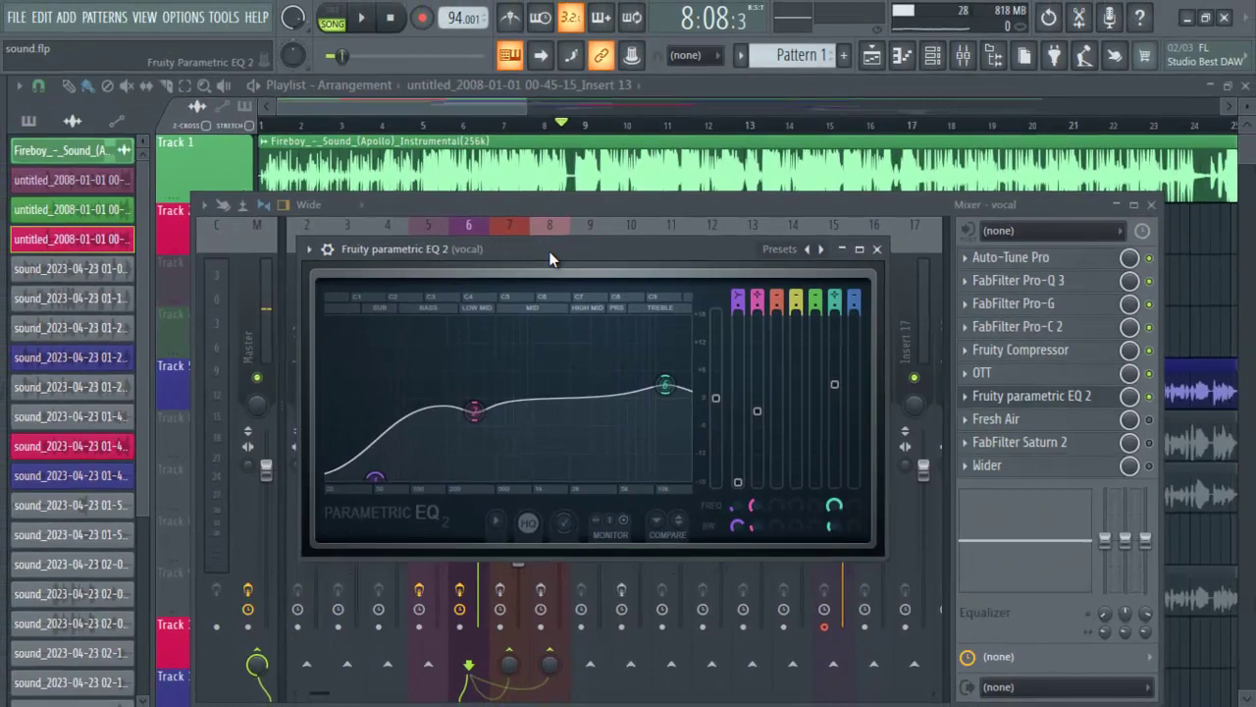
Move the EQ window away from the instrumental channel, unmute that channel and reopen Fruity parametric EQ 2
{"action": "left_click_drag", "start_coordinate": [550, 250], "coordinate": [754, 207]}
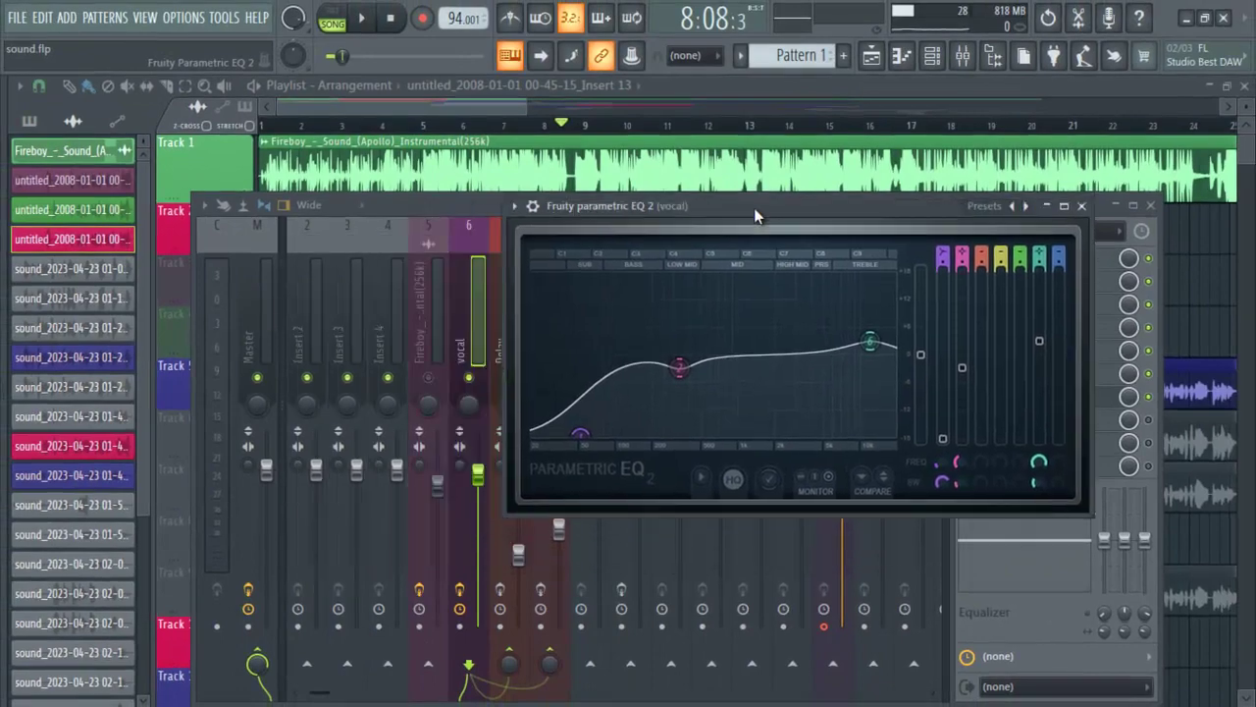
{"action": "left_click", "coordinate": [437, 377]}
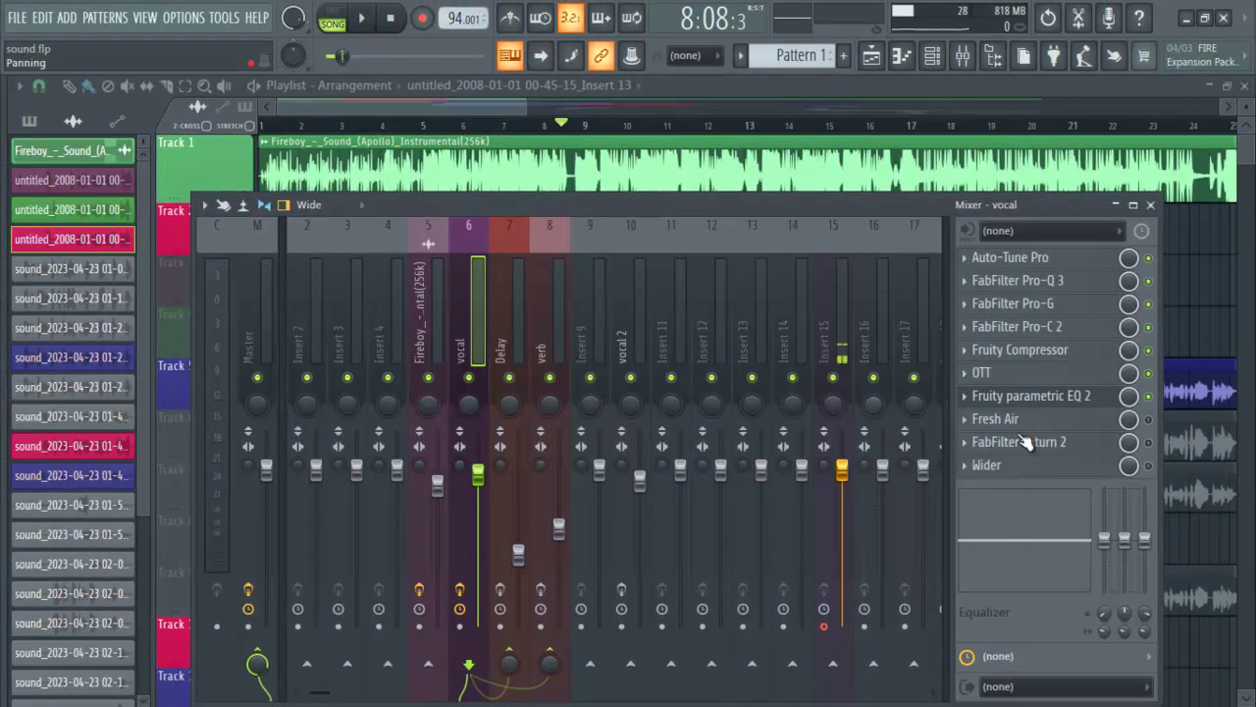
{"action": "left_click", "coordinate": [1052, 396]}
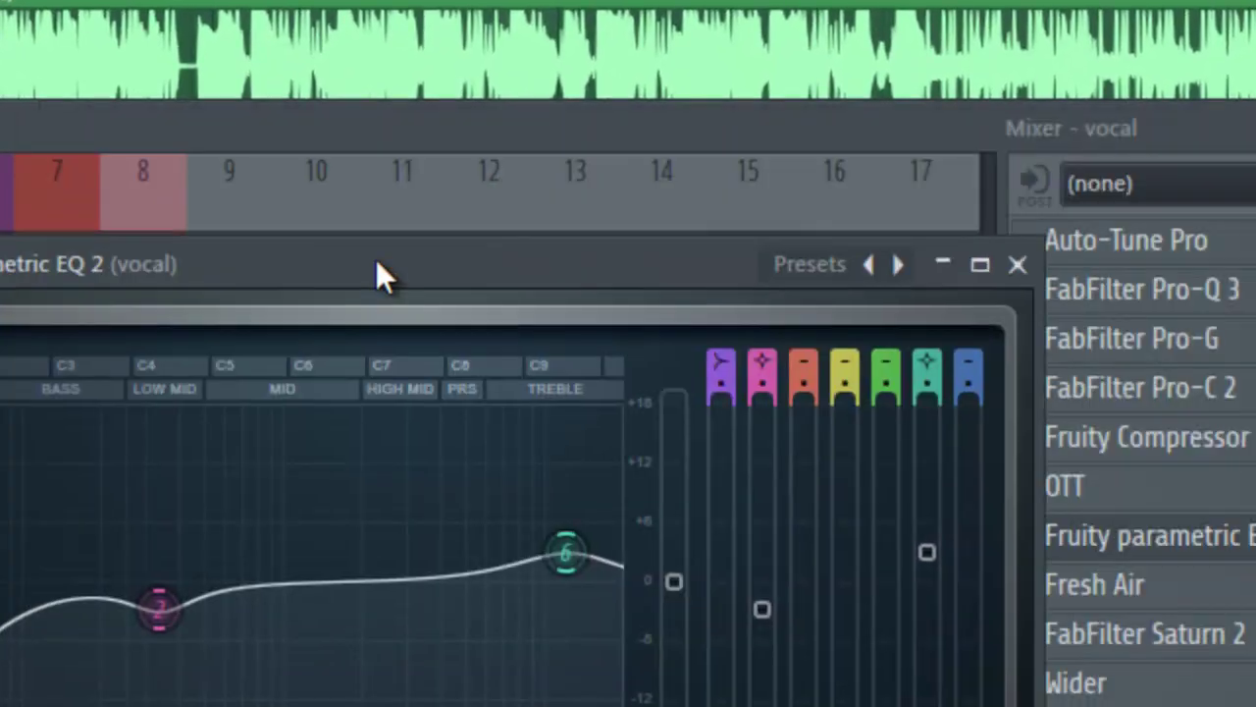
Play the vocal with the instrumental through Fruity parametric EQ 2, review its preset list and close the EQ window
{"action": "left_click_drag", "start_coordinate": [376, 263], "coordinate": [256, 317]}
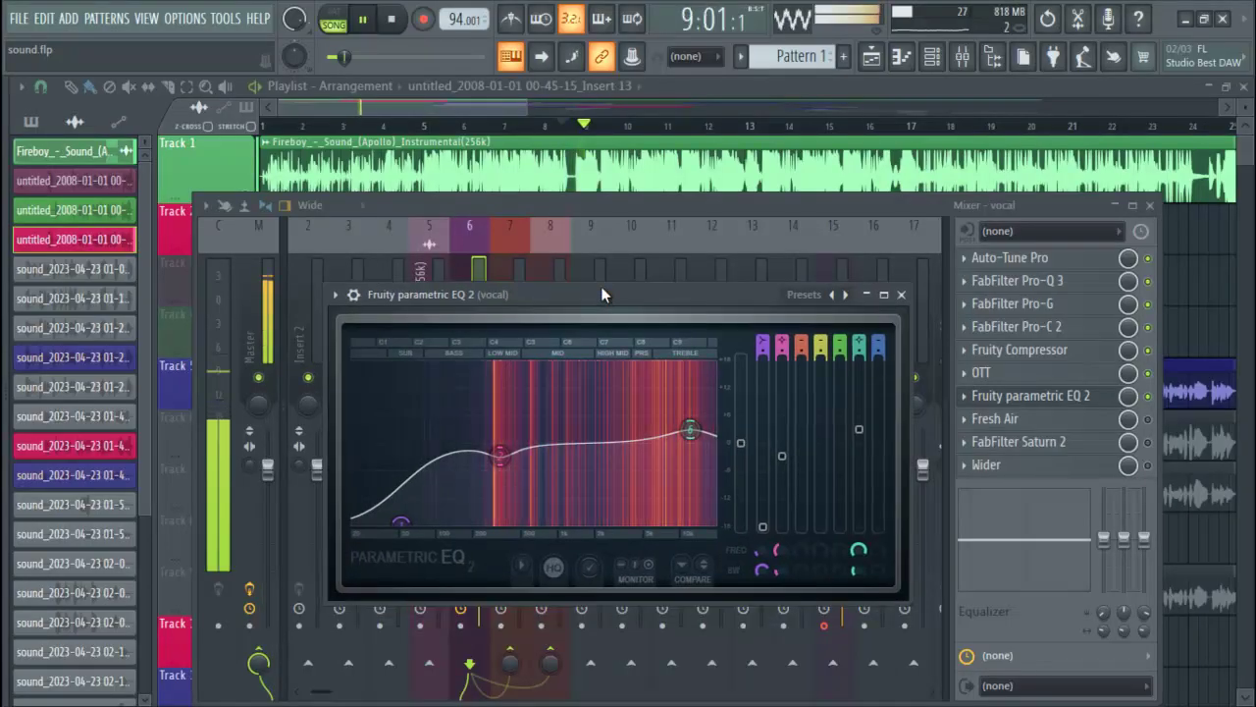
{"action": "left_click_drag", "start_coordinate": [602, 294], "coordinate": [612, 270]}
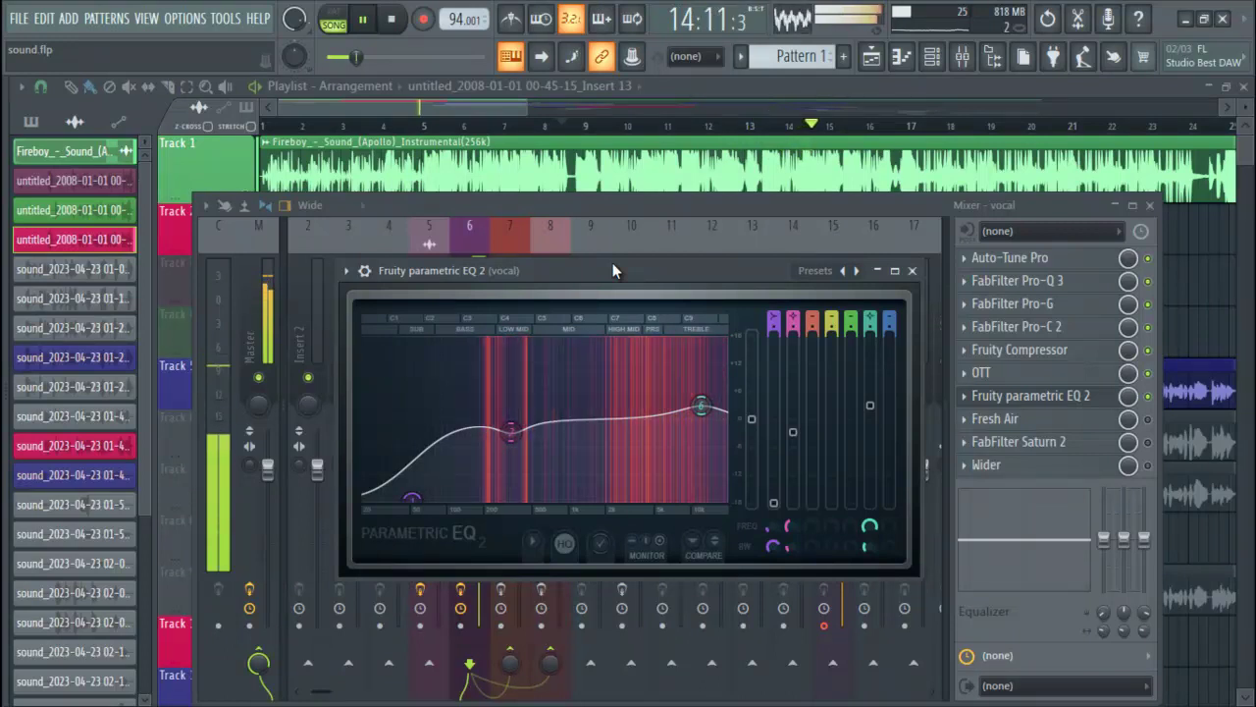
{"action": "key", "text": "space"}
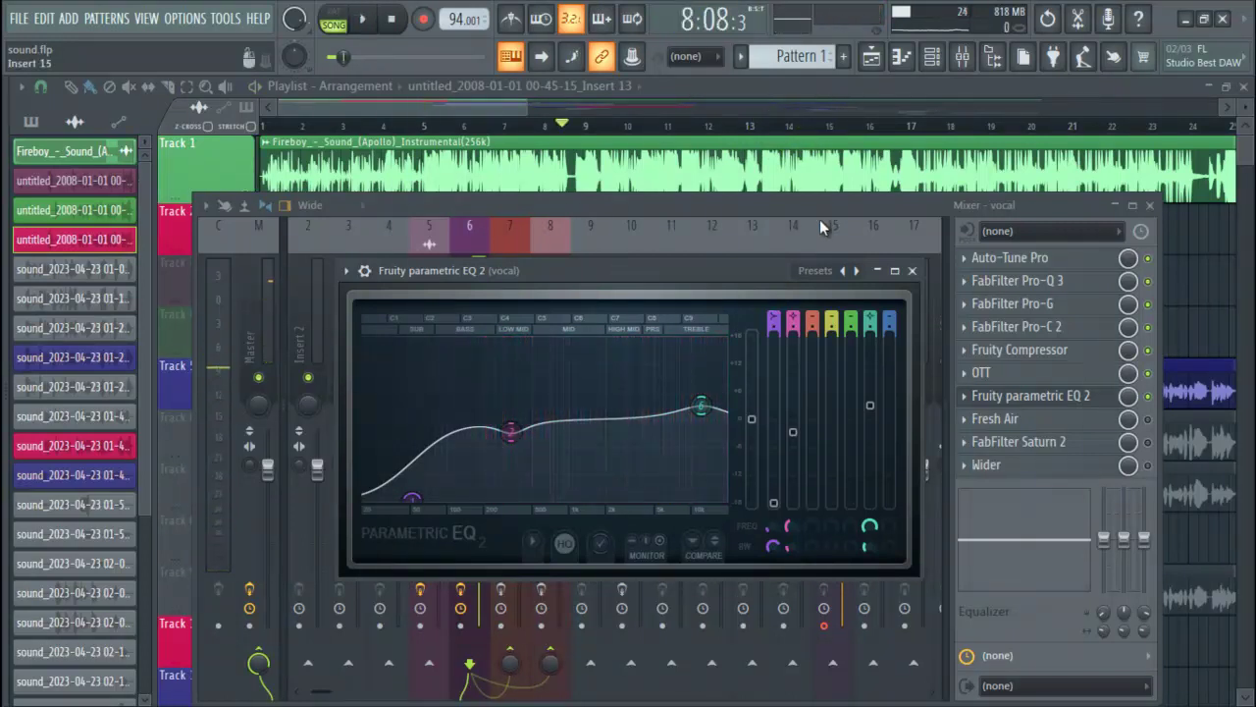
{"action": "left_click", "coordinate": [823, 278]}
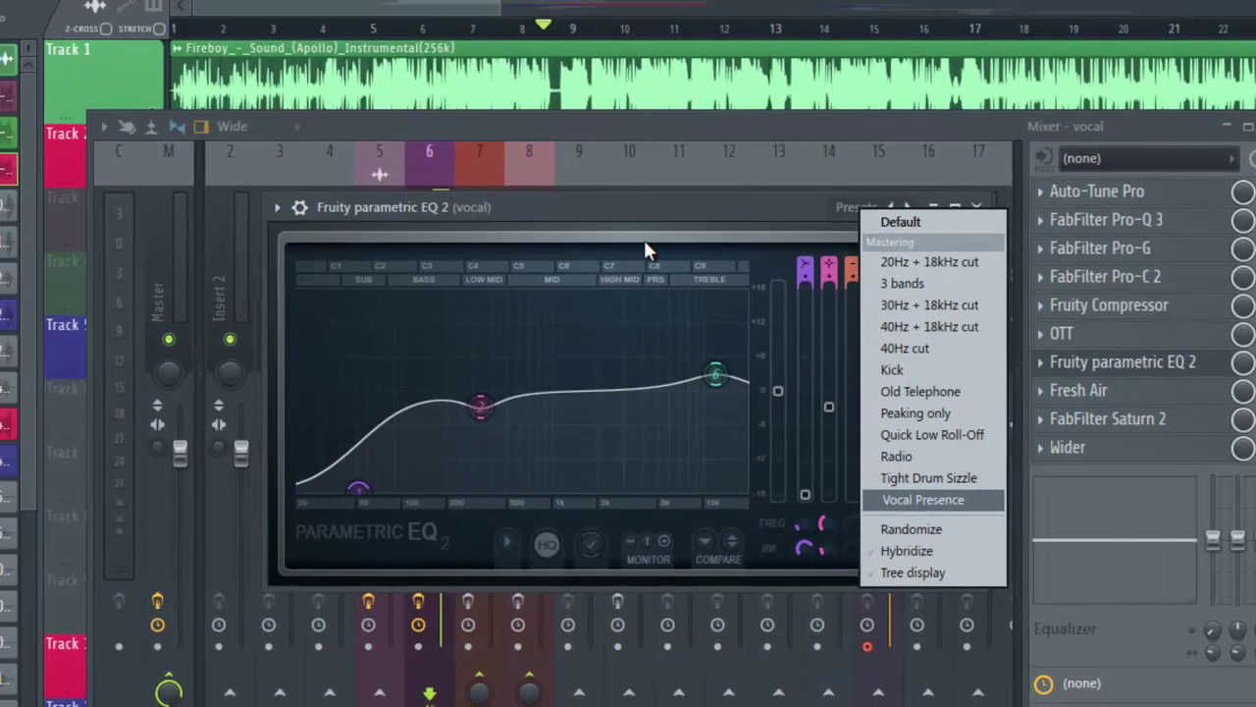
{"action": "left_click", "coordinate": [650, 222]}
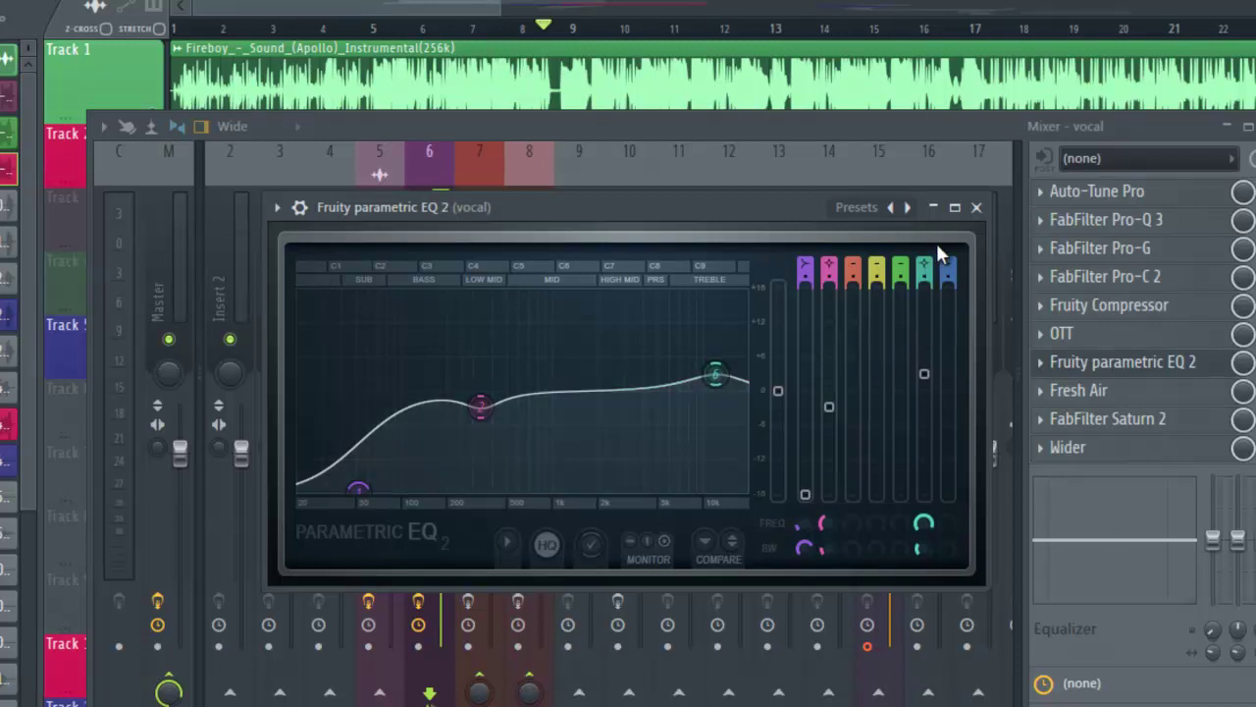
{"action": "left_click", "coordinate": [976, 207]}
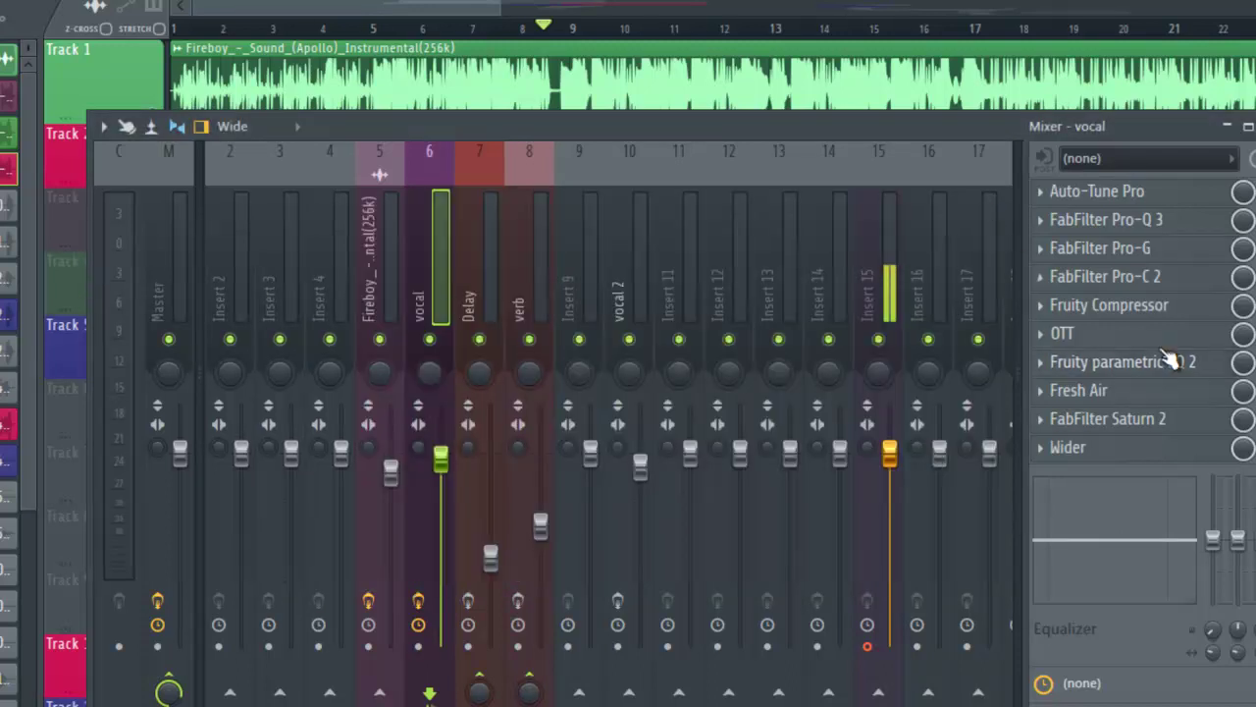
Enable Fresh Air on the vocal channel with Mid Air and High Air at 13, play the mix through it and close its window
{"action": "left_click", "coordinate": [1129, 394]}
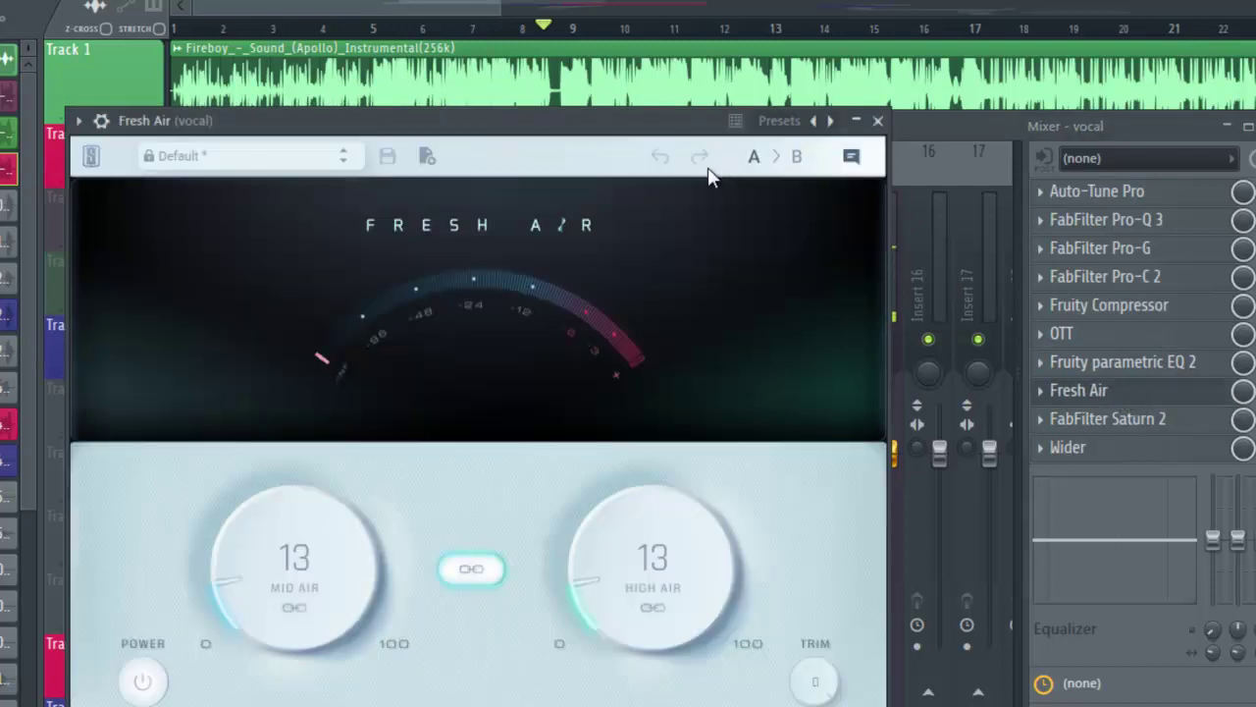
{"action": "left_click_drag", "start_coordinate": [625, 122], "coordinate": [735, 81]}
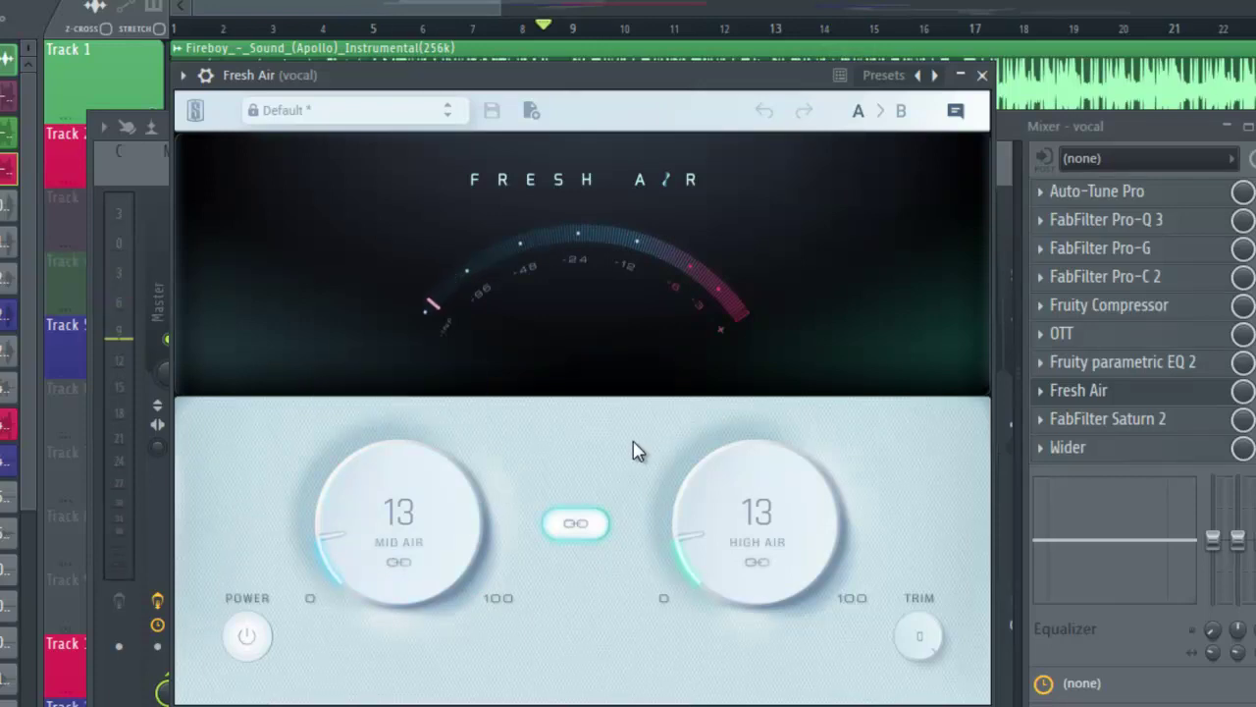
{"action": "left_click", "coordinate": [579, 543]}
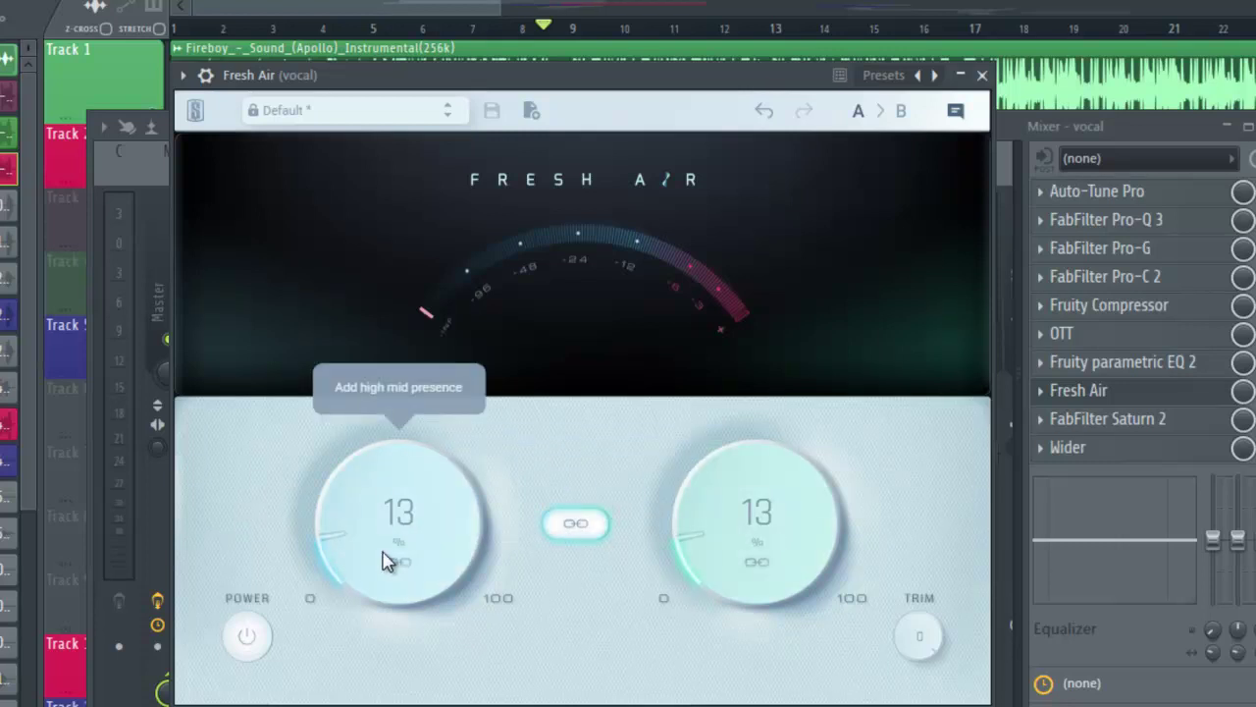
{"action": "mouse_move", "coordinate": [383, 557]}
{"action": "left_mouse_down"}
{"action": "mouse_move", "coordinate": [373, 480]}
{"action": "mouse_move", "coordinate": [365, 542]}
{"action": "left_mouse_up"}
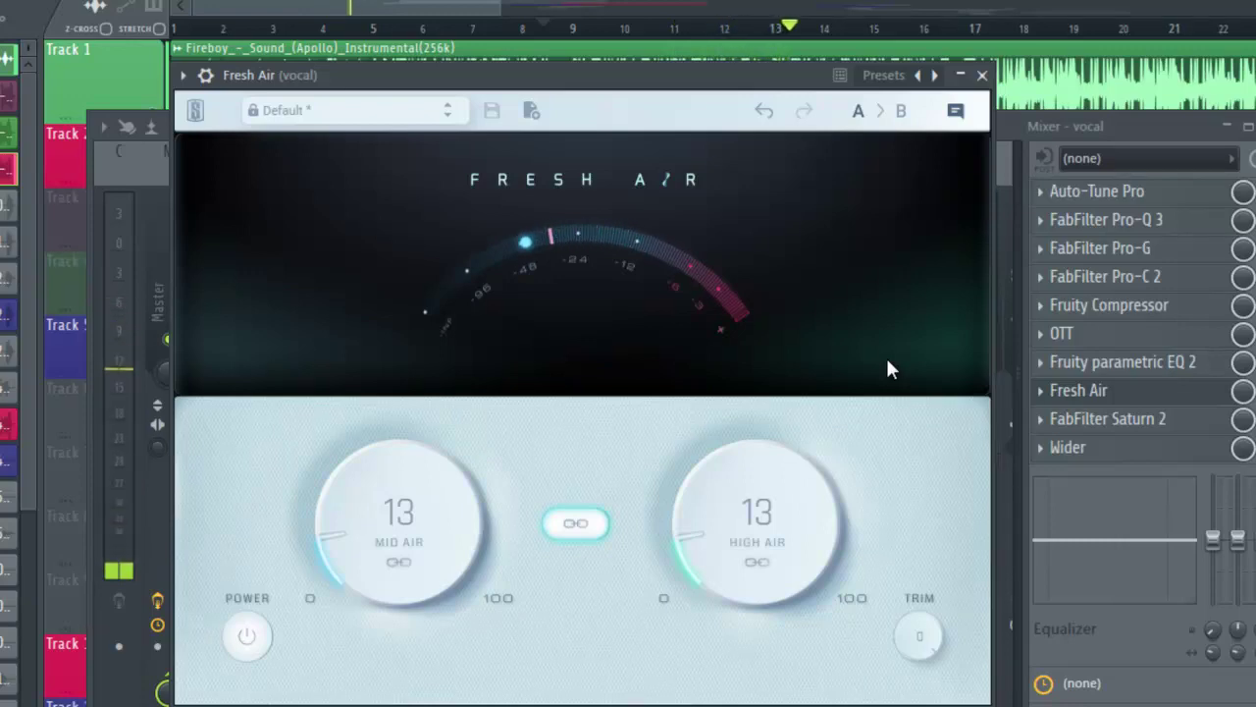
{"action": "key", "text": "space"}
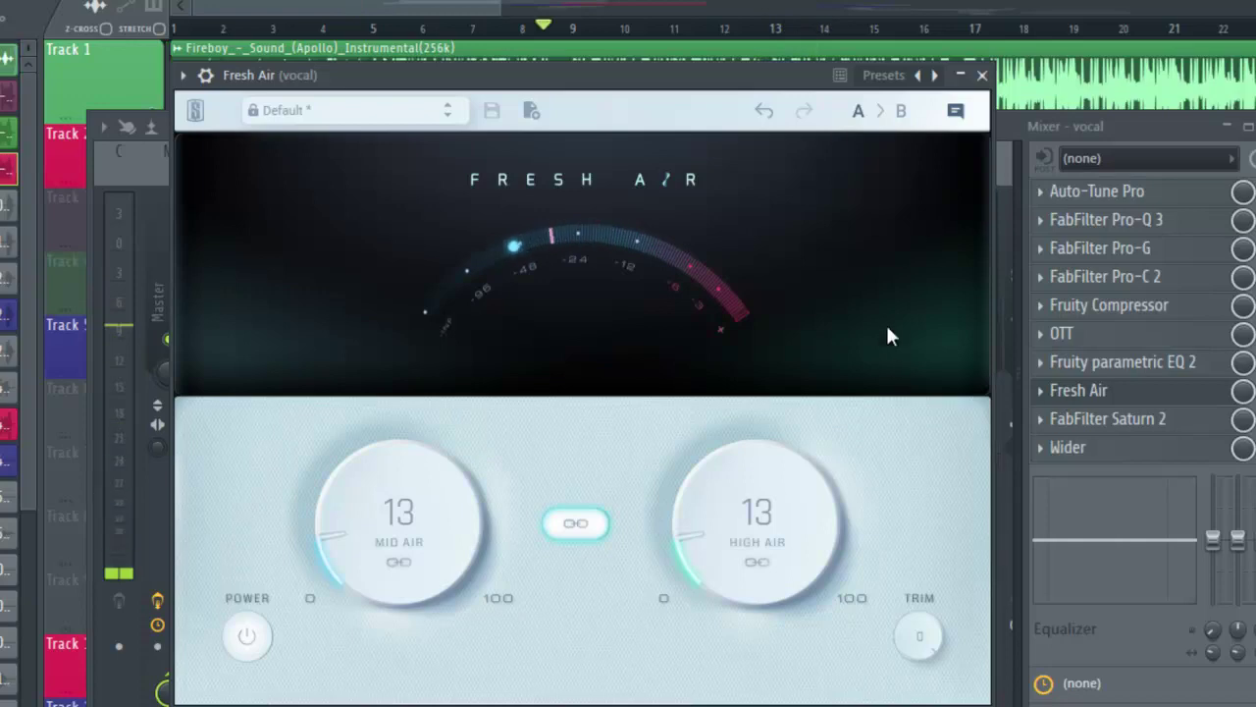
{"action": "left_click", "coordinate": [984, 76]}
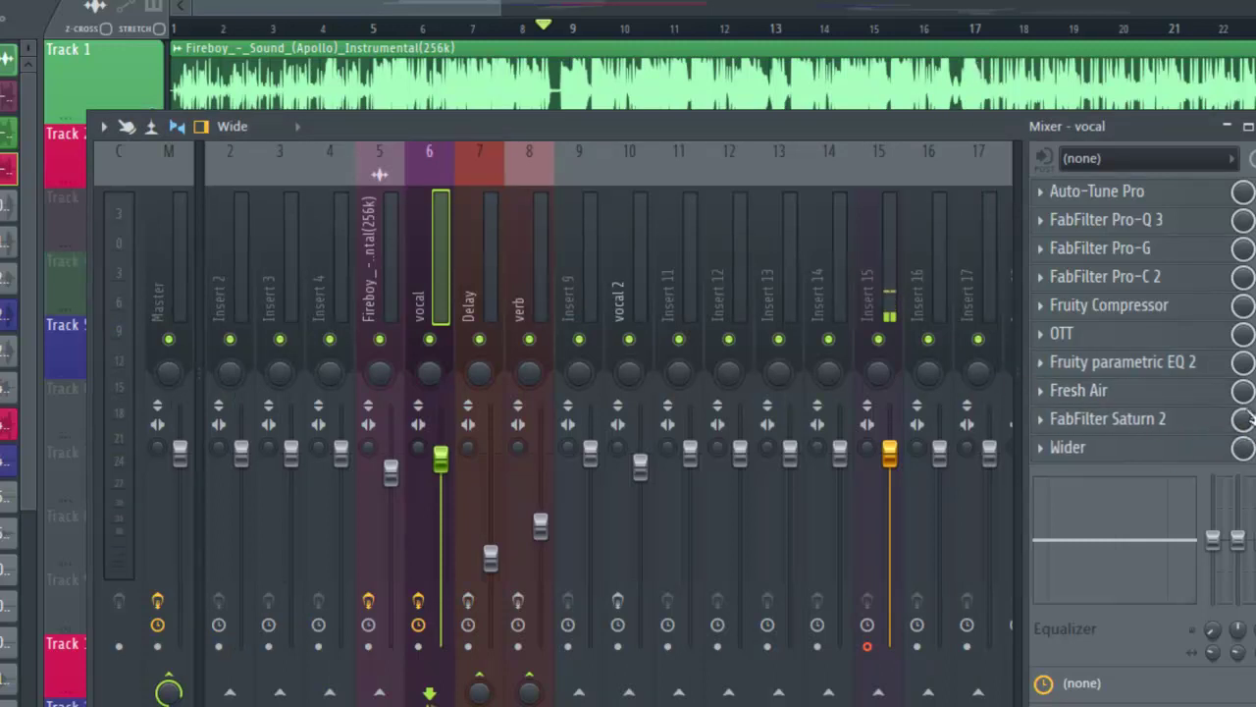
Enable FabFilter Saturn 2 on the vocal channel, open its window and choose the Warm Transformer style
{"action": "left_click", "coordinate": [1199, 434]}
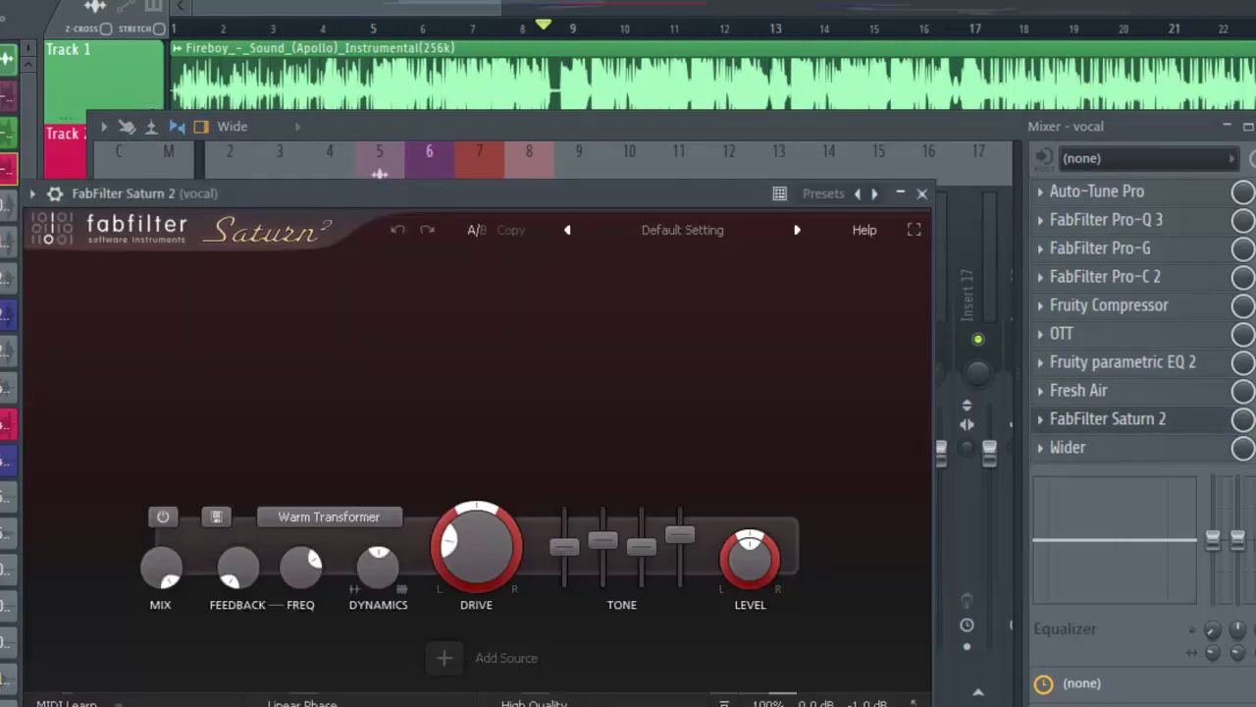
{"action": "left_click", "coordinate": [840, 275]}
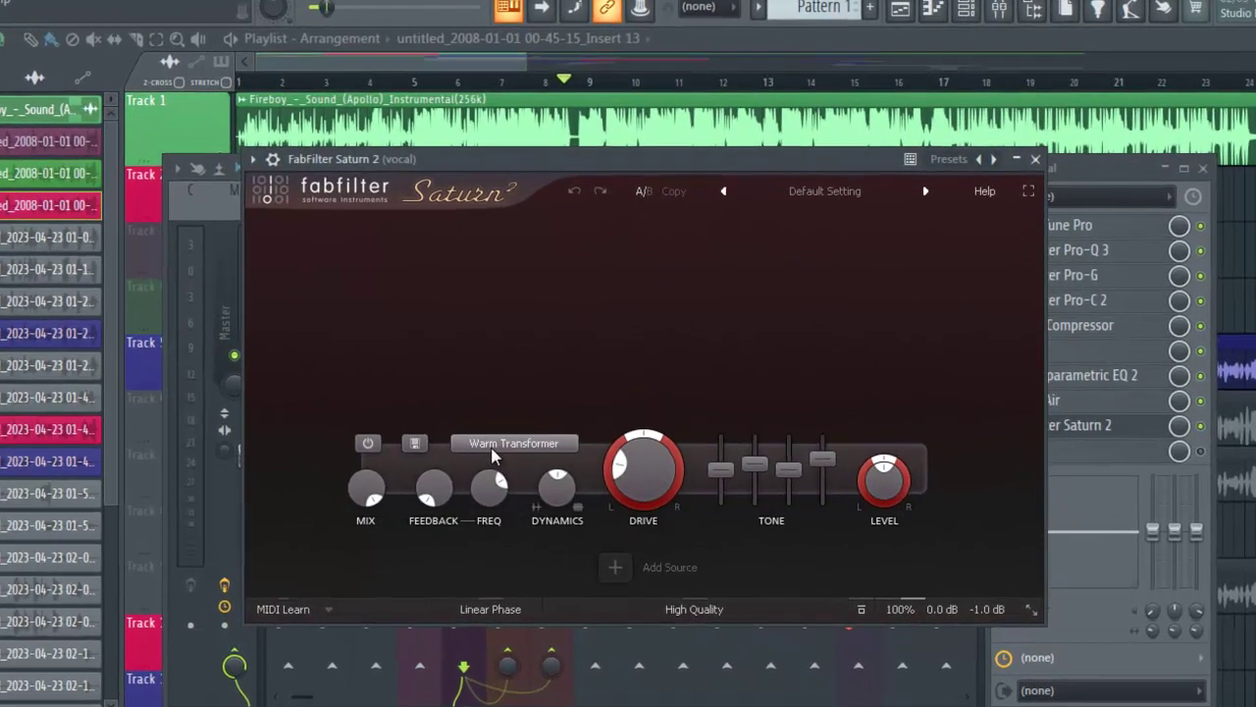
{"action": "left_click", "coordinate": [494, 460]}
{"action": "mouse_move", "coordinate": [480, 525]}
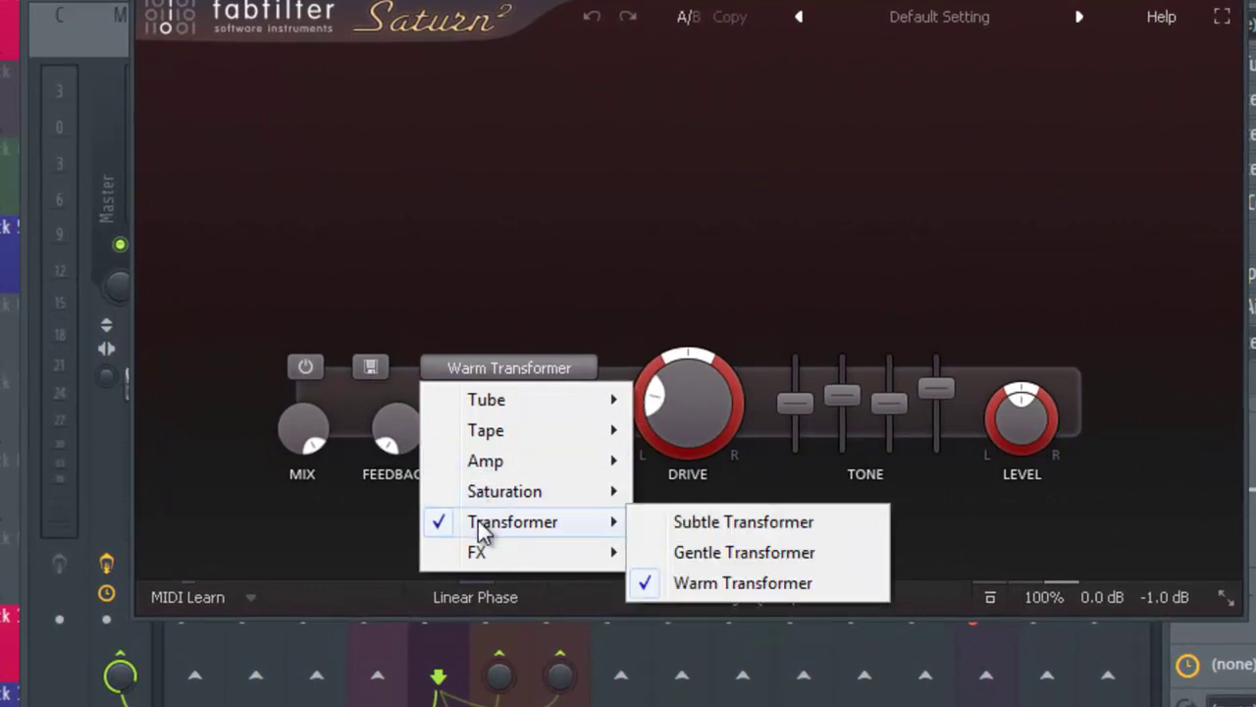
{"action": "left_click", "coordinate": [804, 585]}
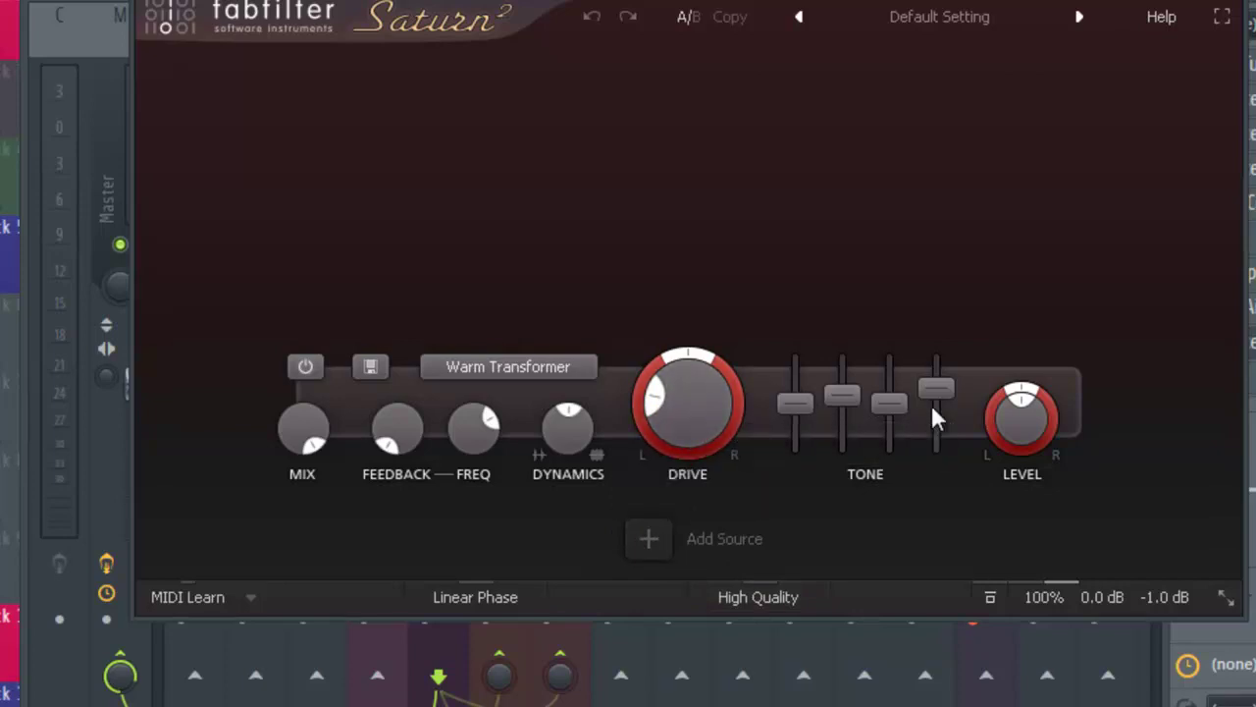
Play the mix through FabFilter Saturn 2, examine the treble, mid and bass tone settings and close its window
{"action": "key", "text": "space"}
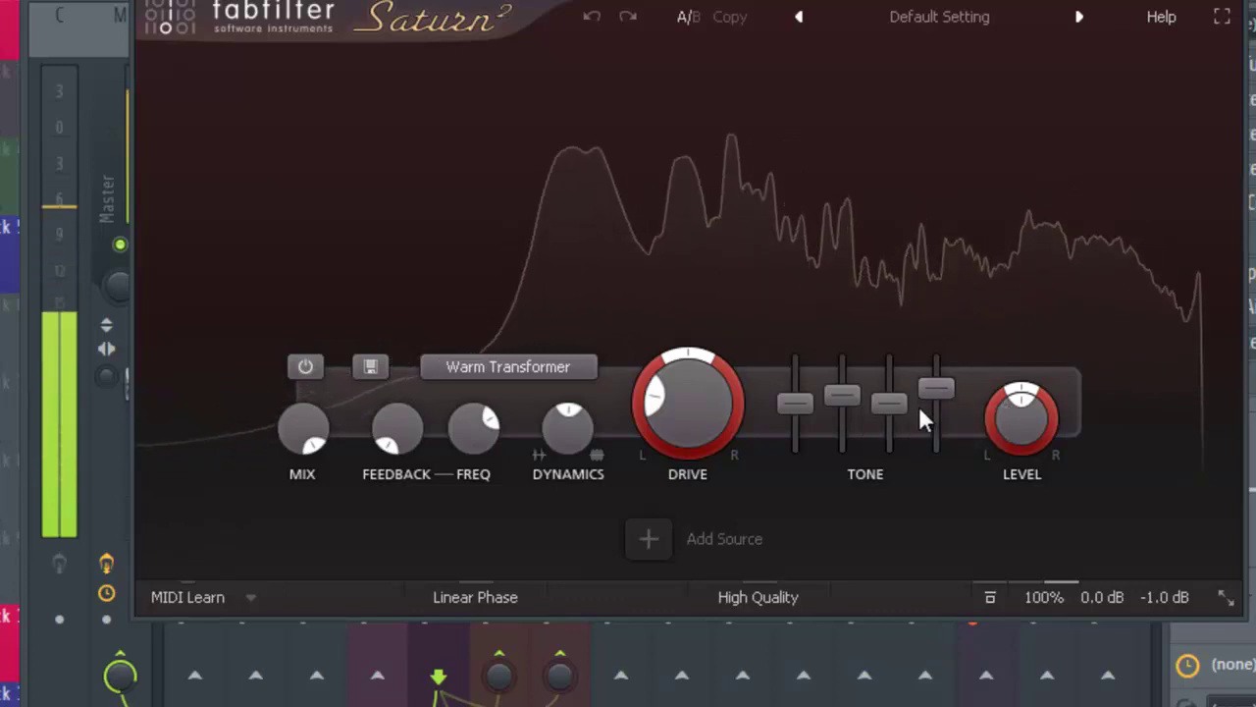
{"action": "key", "text": "space"}
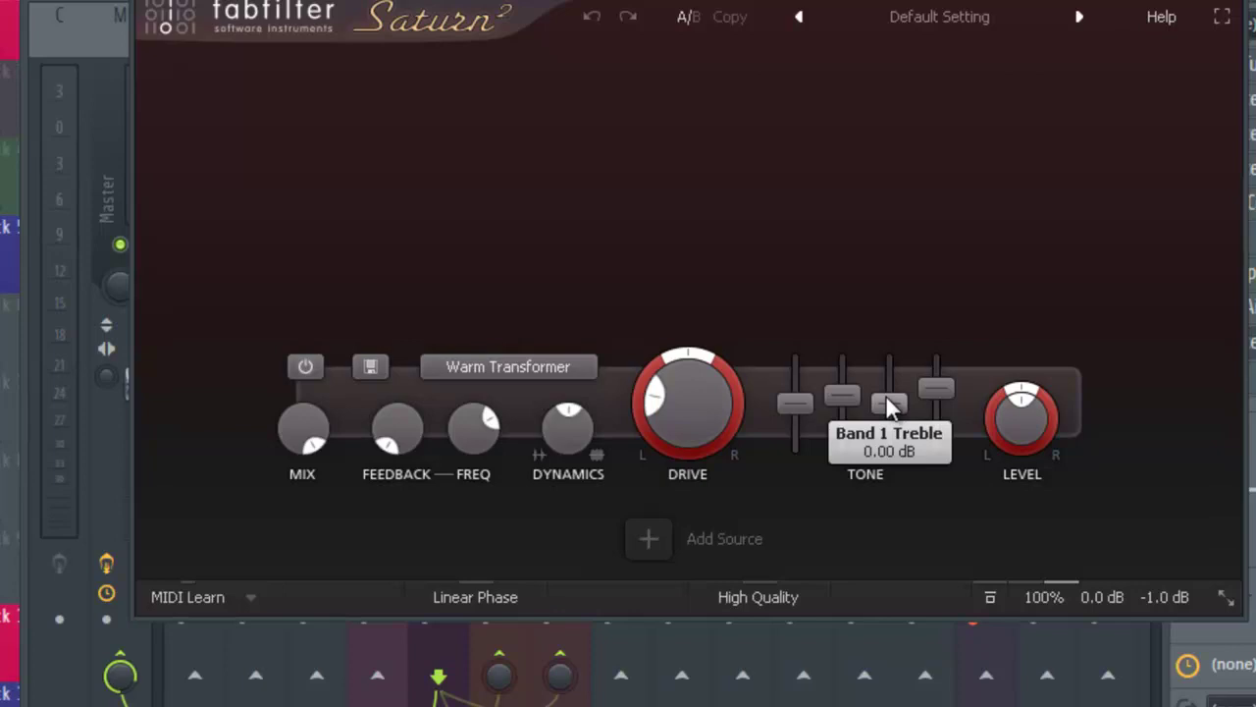
{"action": "key", "text": "space"}
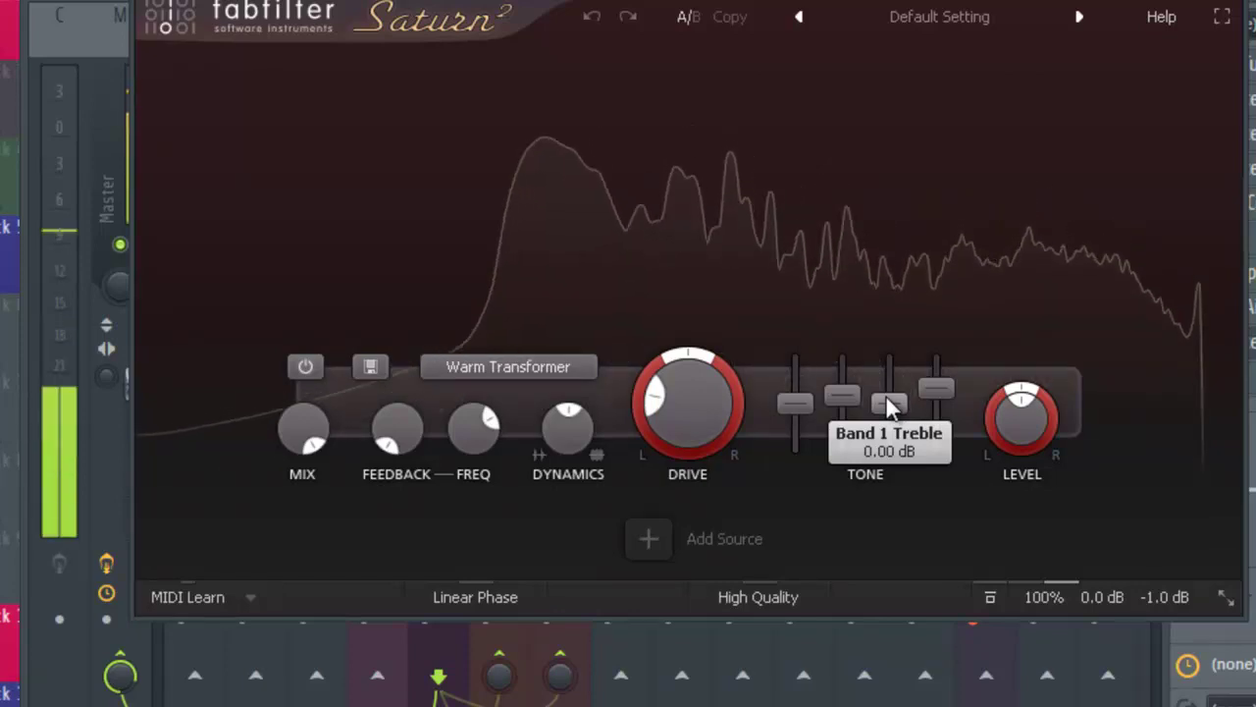
{"action": "mouse_move", "coordinate": [843, 392]}
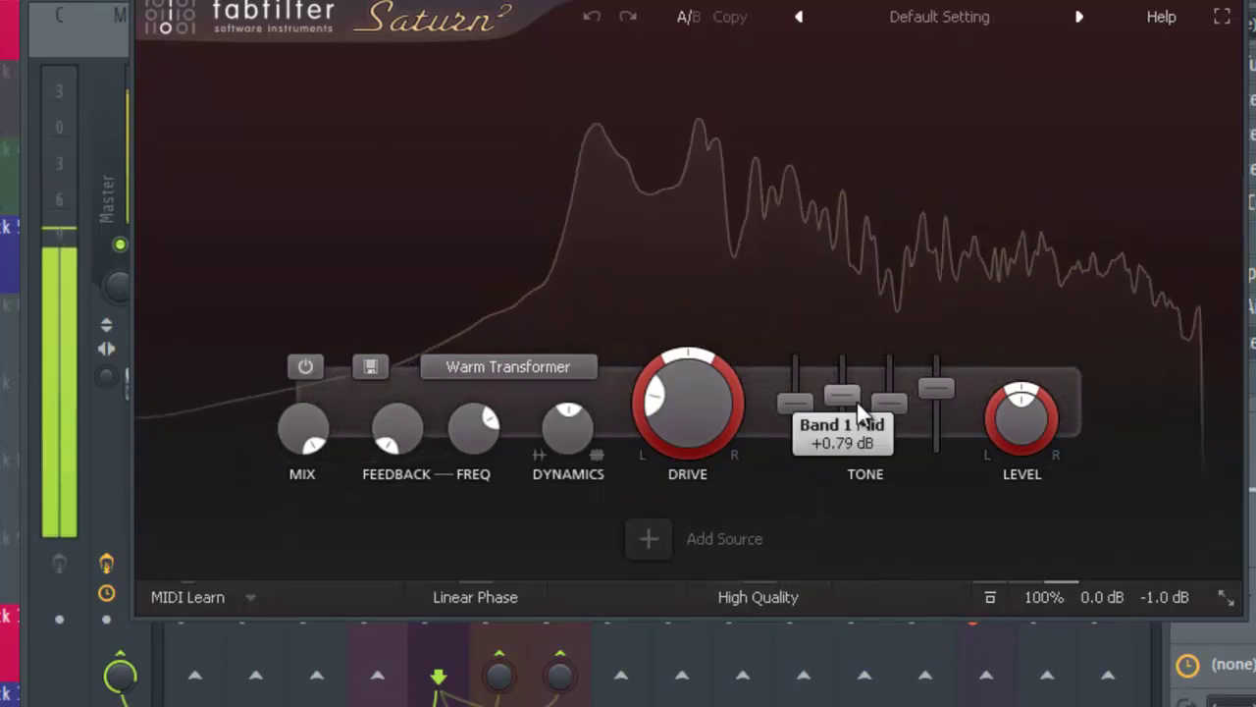
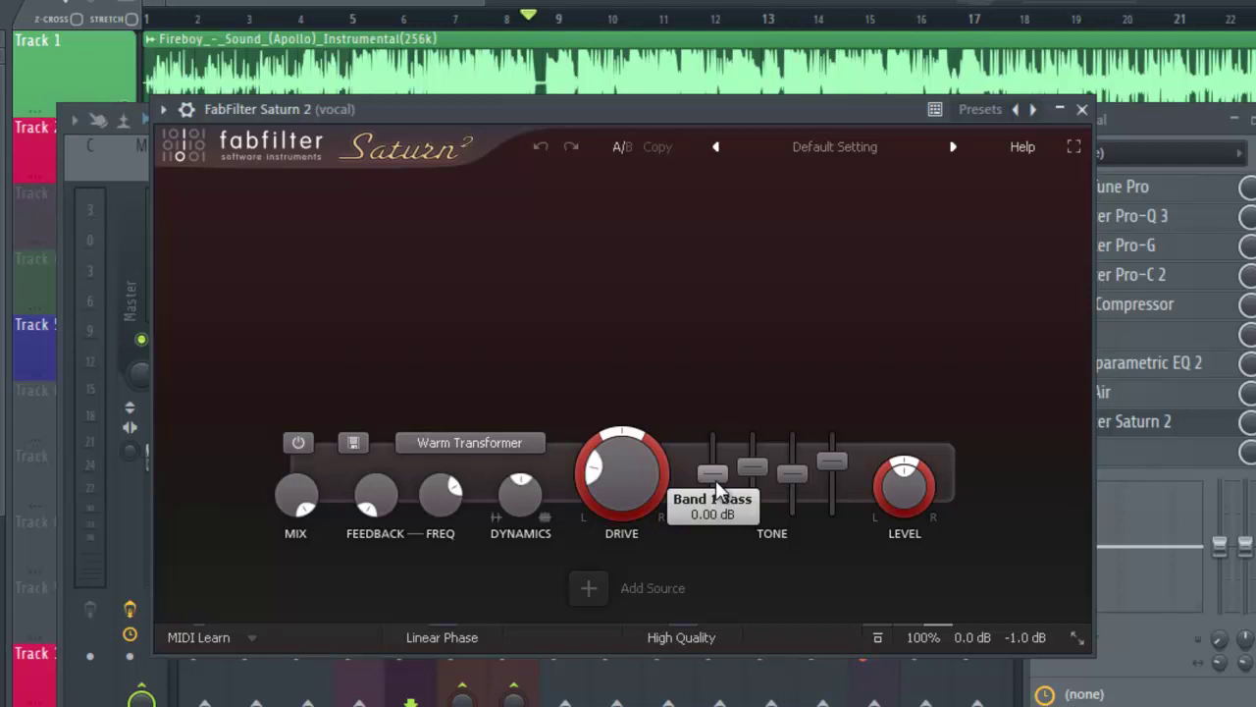
{"action": "key", "text": "space"}
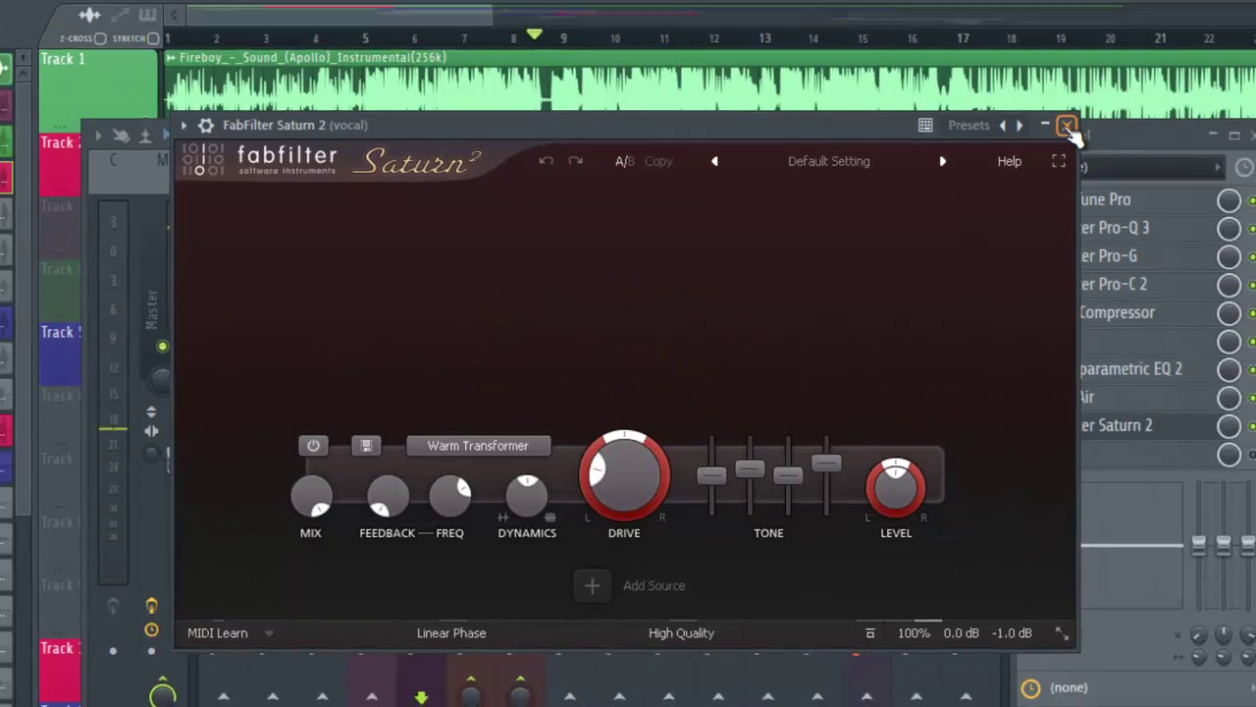
{"action": "left_click", "coordinate": [1083, 109]}
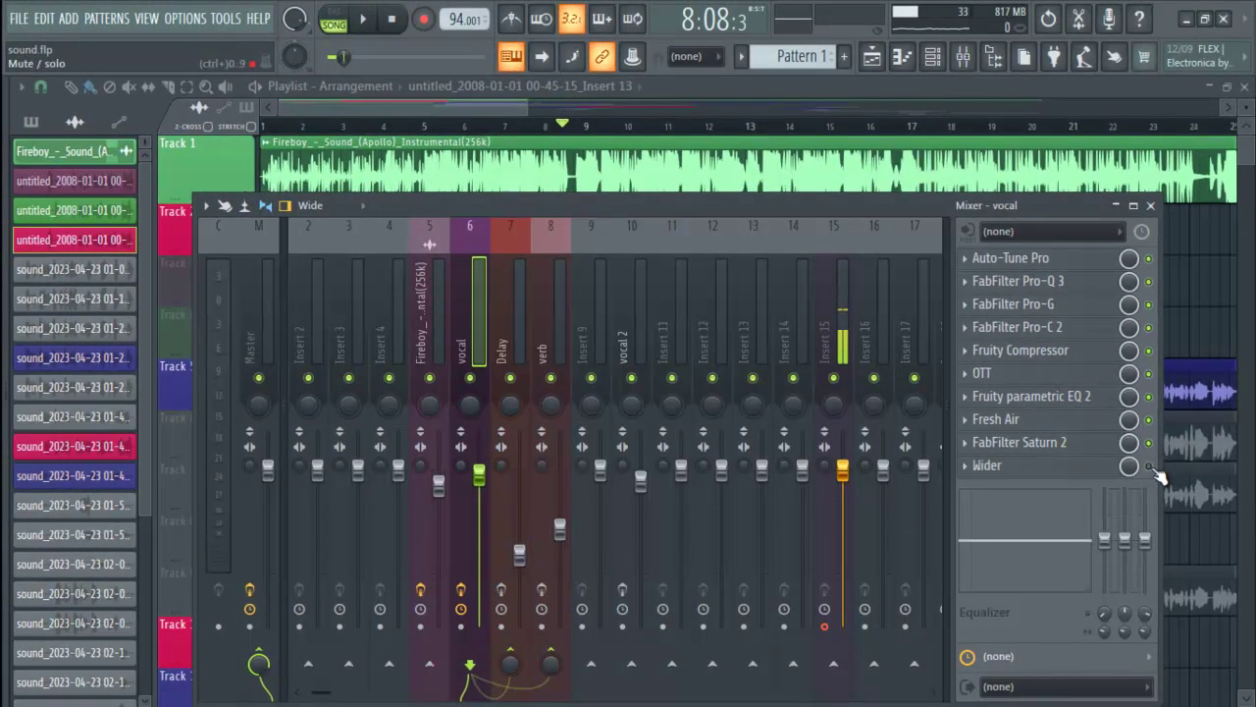
Enable Wider on the vocal channel, open its window over the mixer and hide its wrapper settings
{"action": "left_click", "coordinate": [1085, 468]}
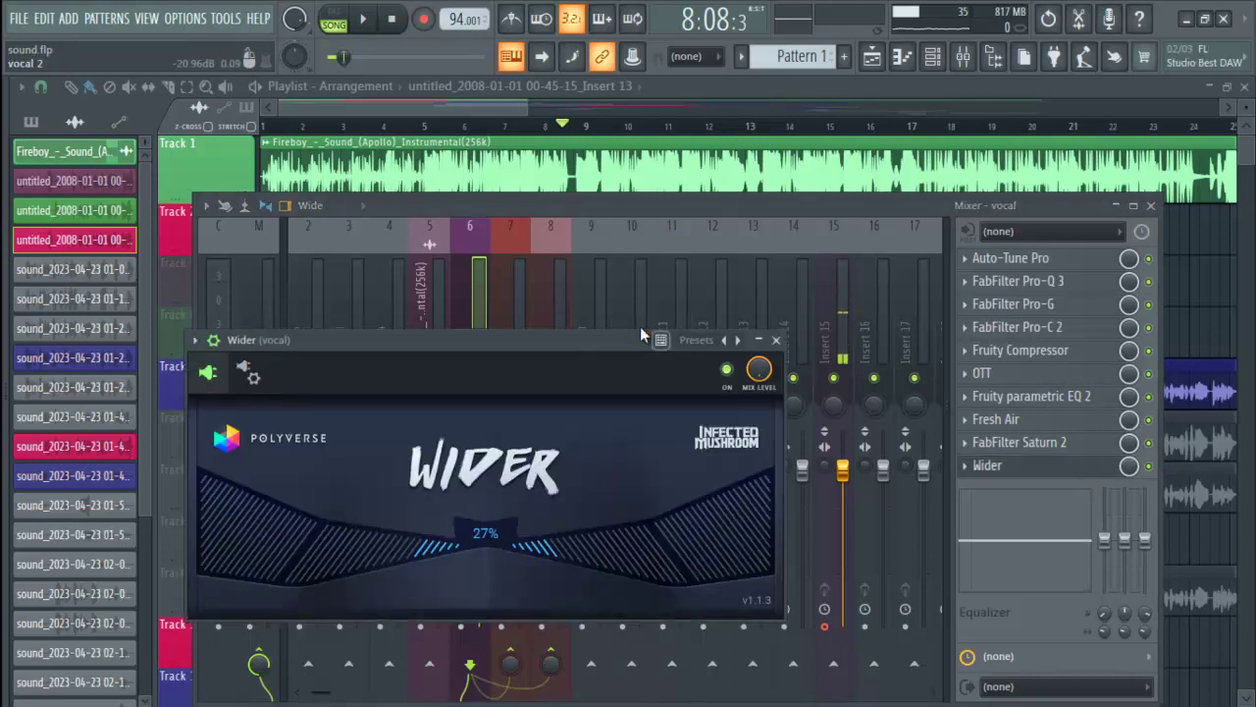
{"action": "left_click_drag", "start_coordinate": [573, 342], "coordinate": [693, 298]}
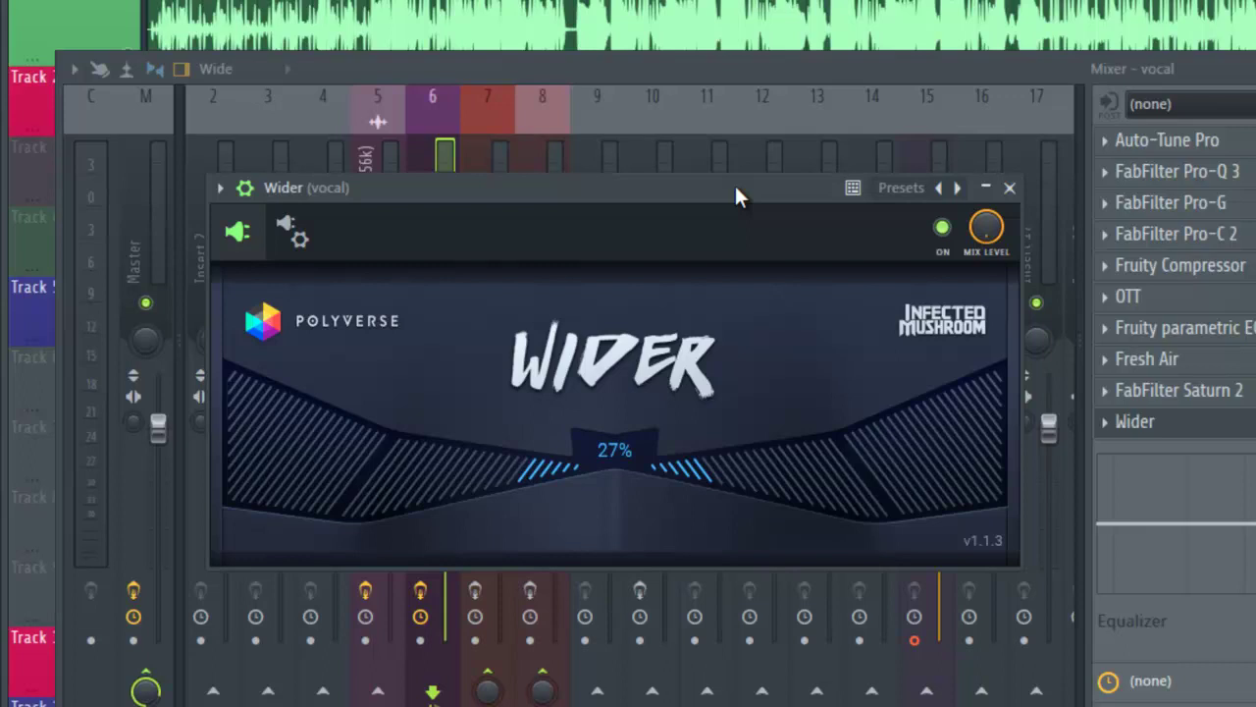
{"action": "left_click", "coordinate": [944, 231]}
{"action": "left_click", "coordinate": [943, 231]}
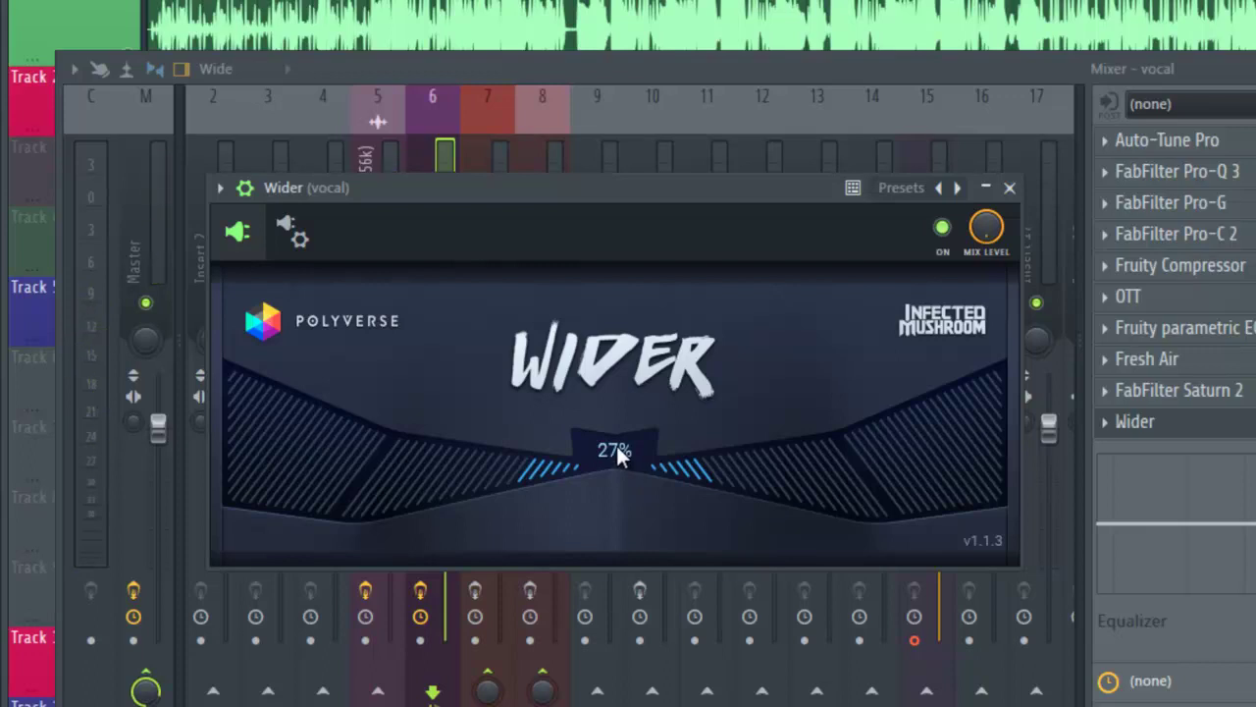
{"action": "mouse_move", "coordinate": [615, 442]}
{"action": "left_mouse_down"}
{"action": "mouse_move", "coordinate": [622, 387]}
{"action": "mouse_move", "coordinate": [619, 457]}
{"action": "mouse_move", "coordinate": [618, 445]}
{"action": "left_mouse_up"}
{"action": "left_click", "coordinate": [246, 188]}
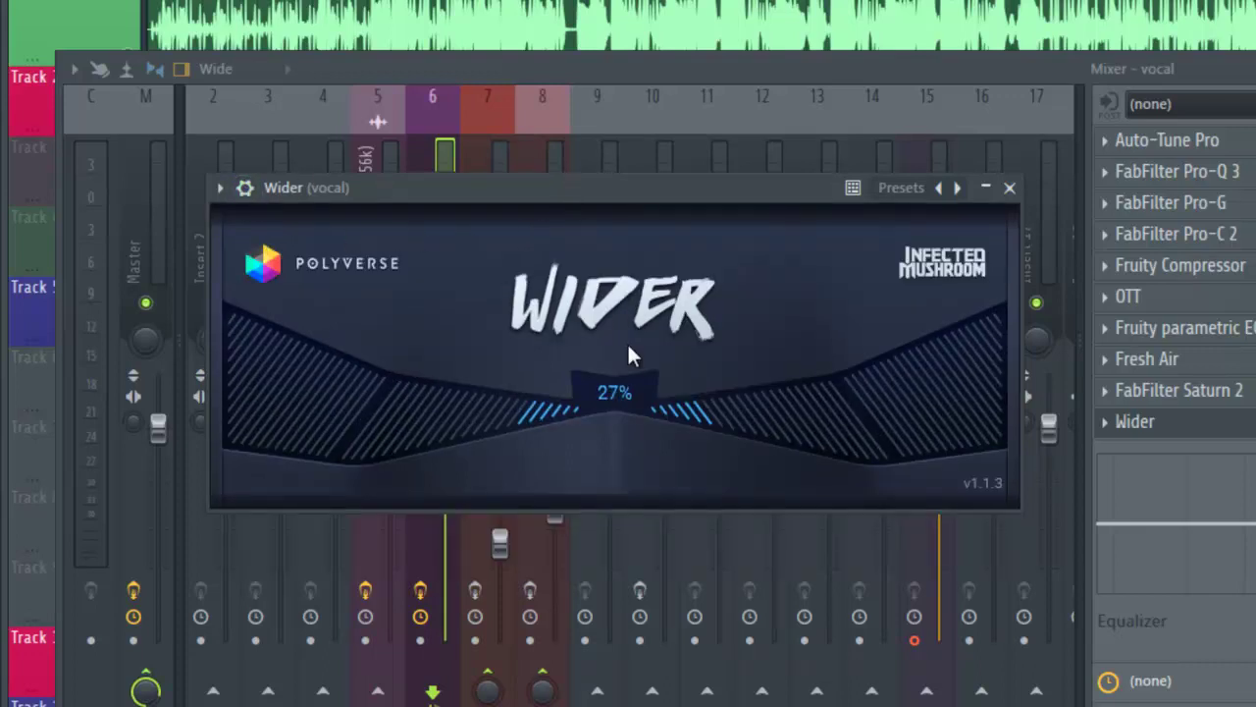
Try Wider's amount at 200 % and return it to 27 %
{"action": "left_click_drag", "start_coordinate": [613, 398], "coordinate": [640, 5]}
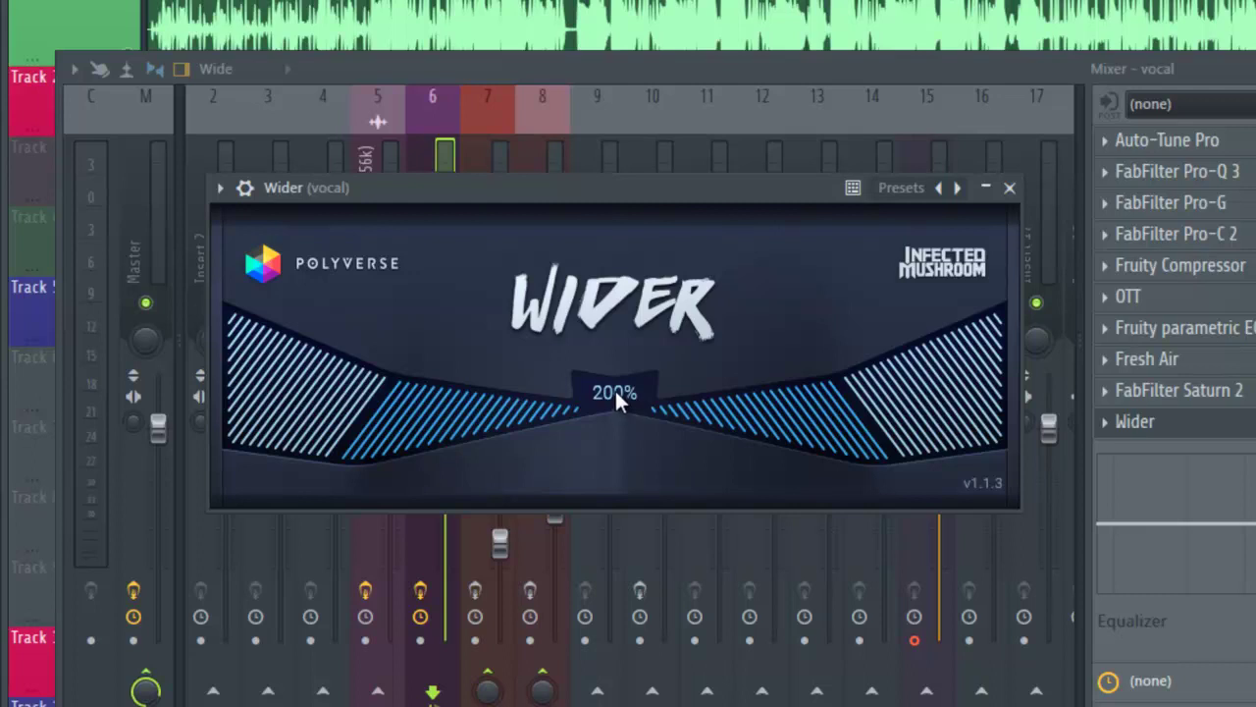
{"action": "left_click_drag", "start_coordinate": [614, 388], "coordinate": [607, 703]}
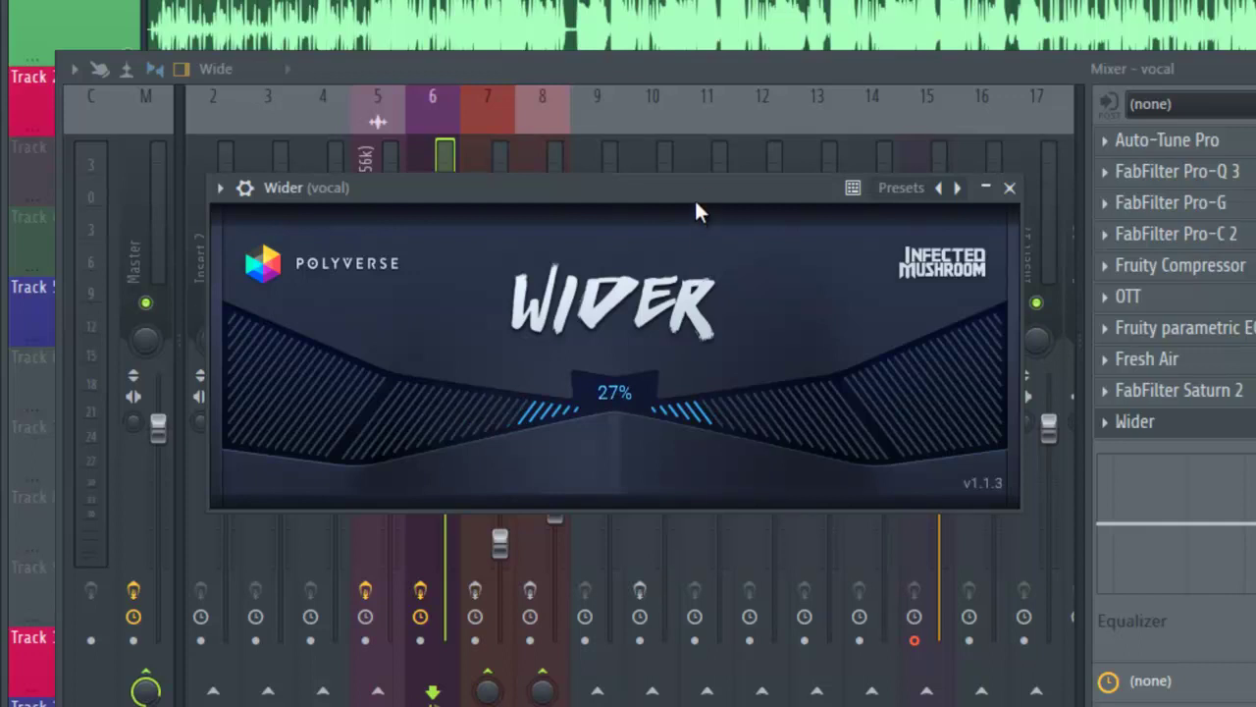
Play the vocal with the instrumental through Wider at 27 % and close the Wider window
{"action": "key", "text": "space"}
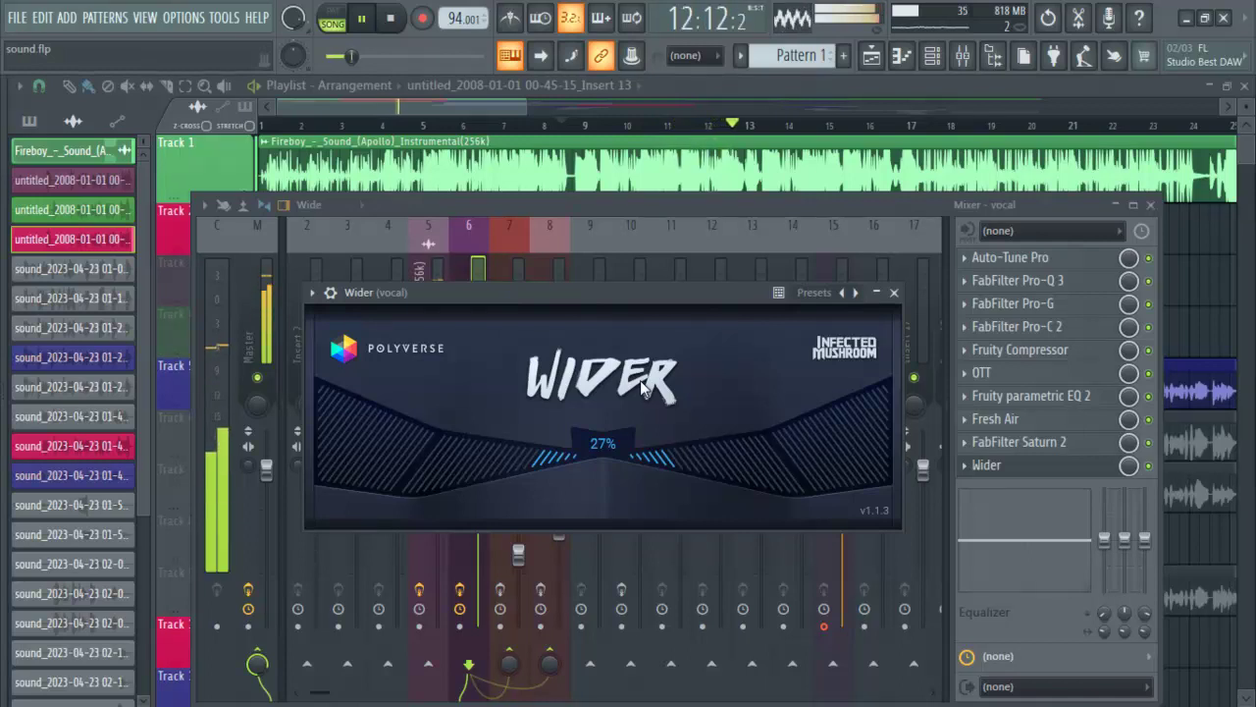
{"action": "left_click_drag", "start_coordinate": [606, 444], "coordinate": [650, 453]}
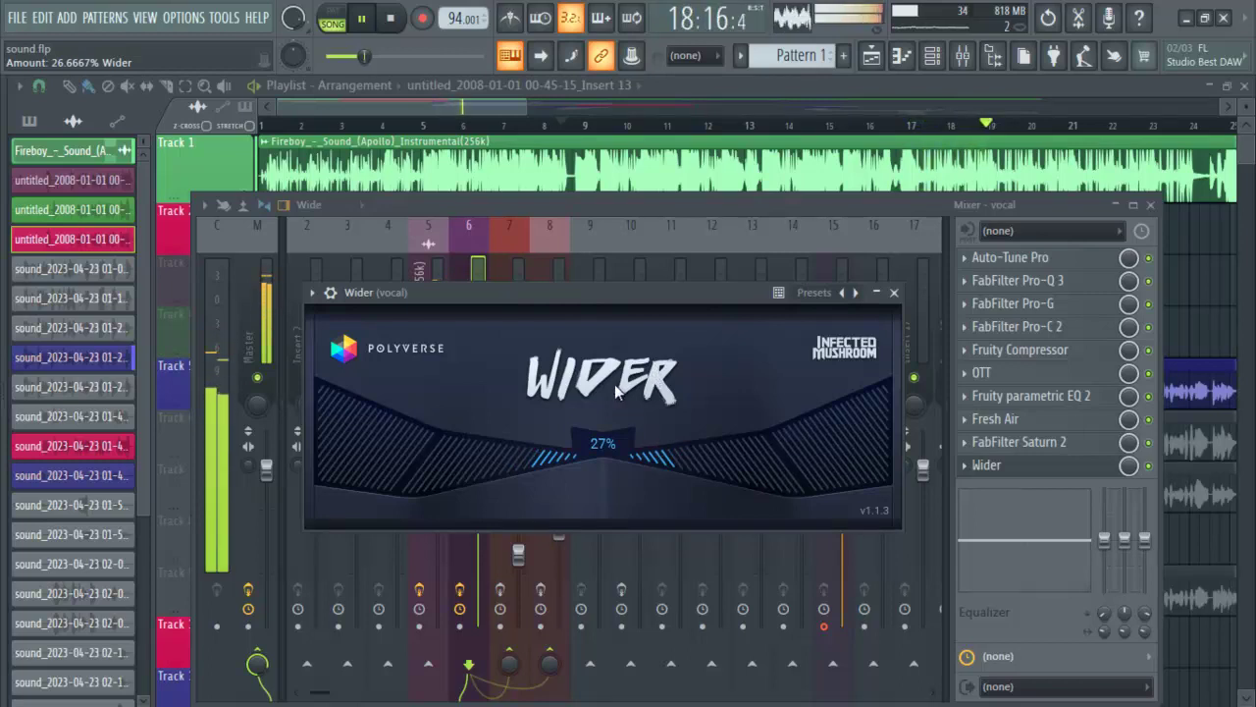
{"action": "key", "text": "space"}
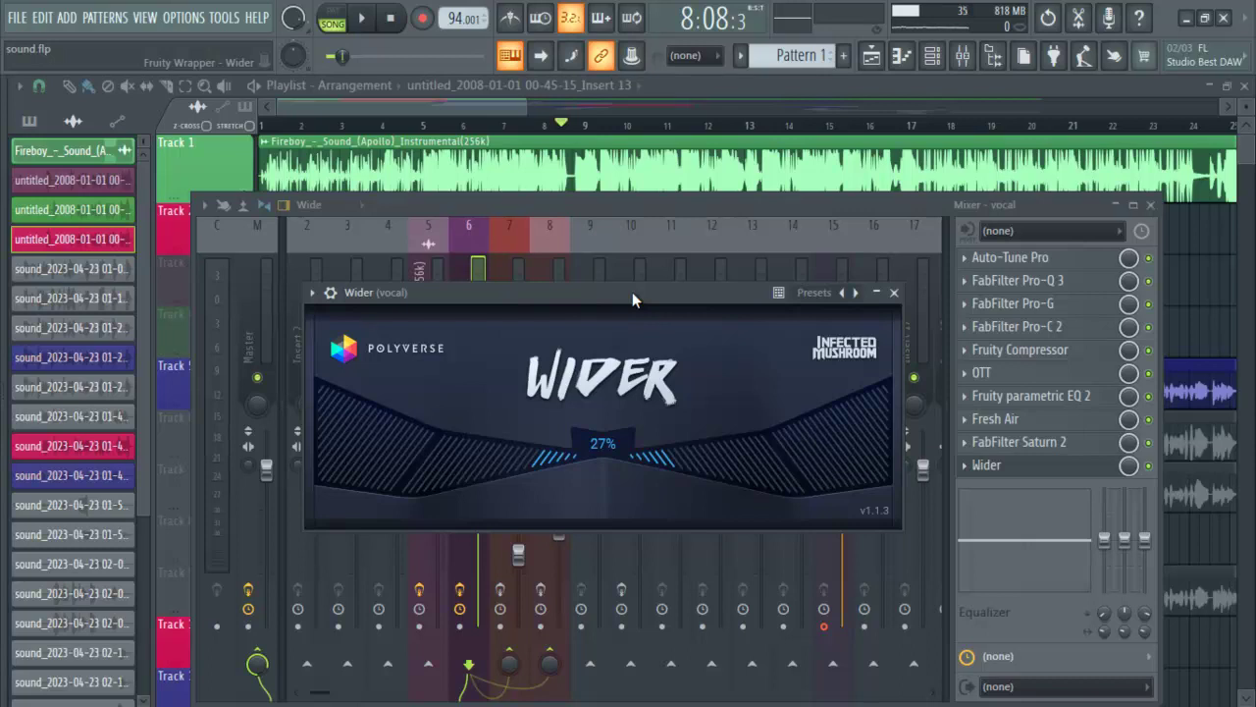
{"action": "left_click", "coordinate": [894, 293]}
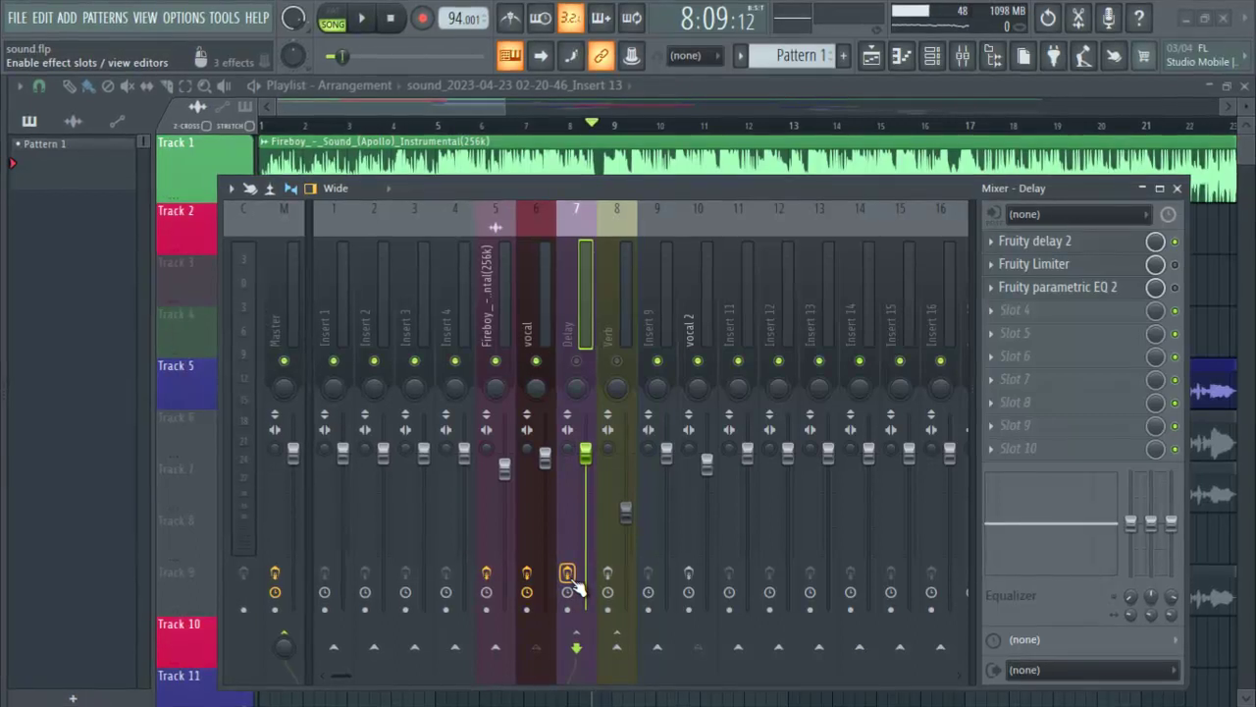
Play the song with the Delay and Verb channels muted, then stop playback
{"action": "key", "text": "space"}
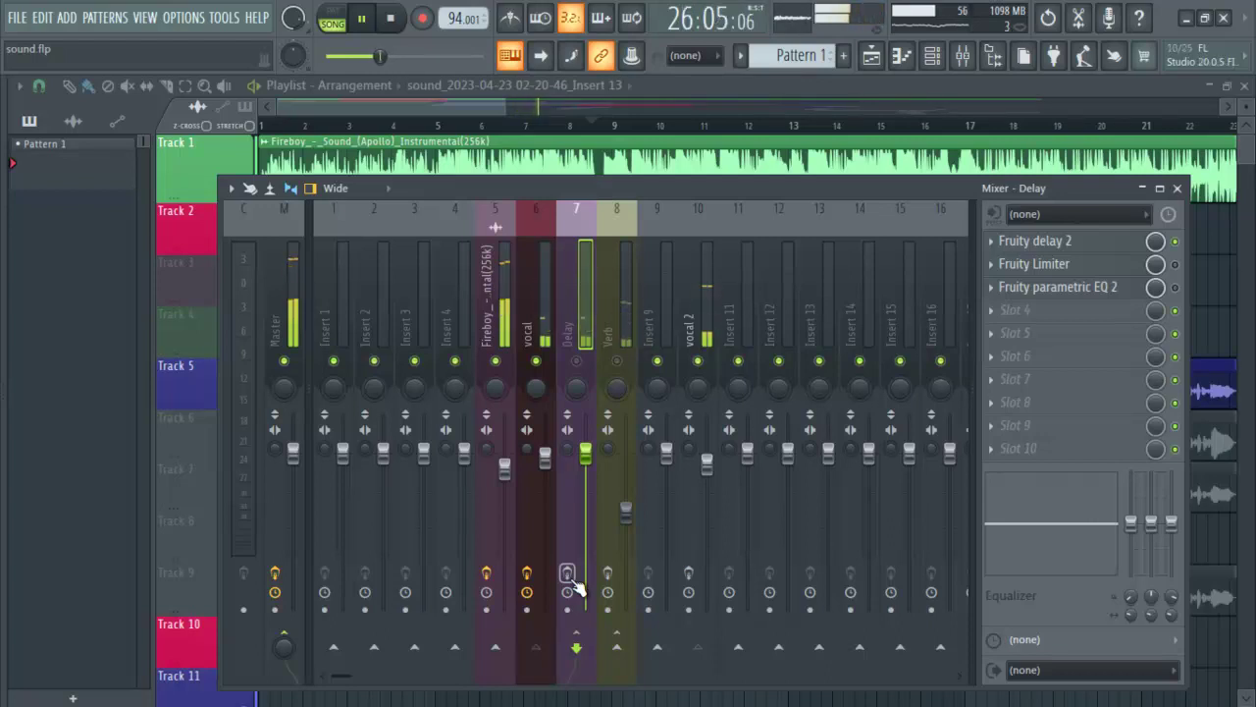
{"action": "key", "text": "space"}
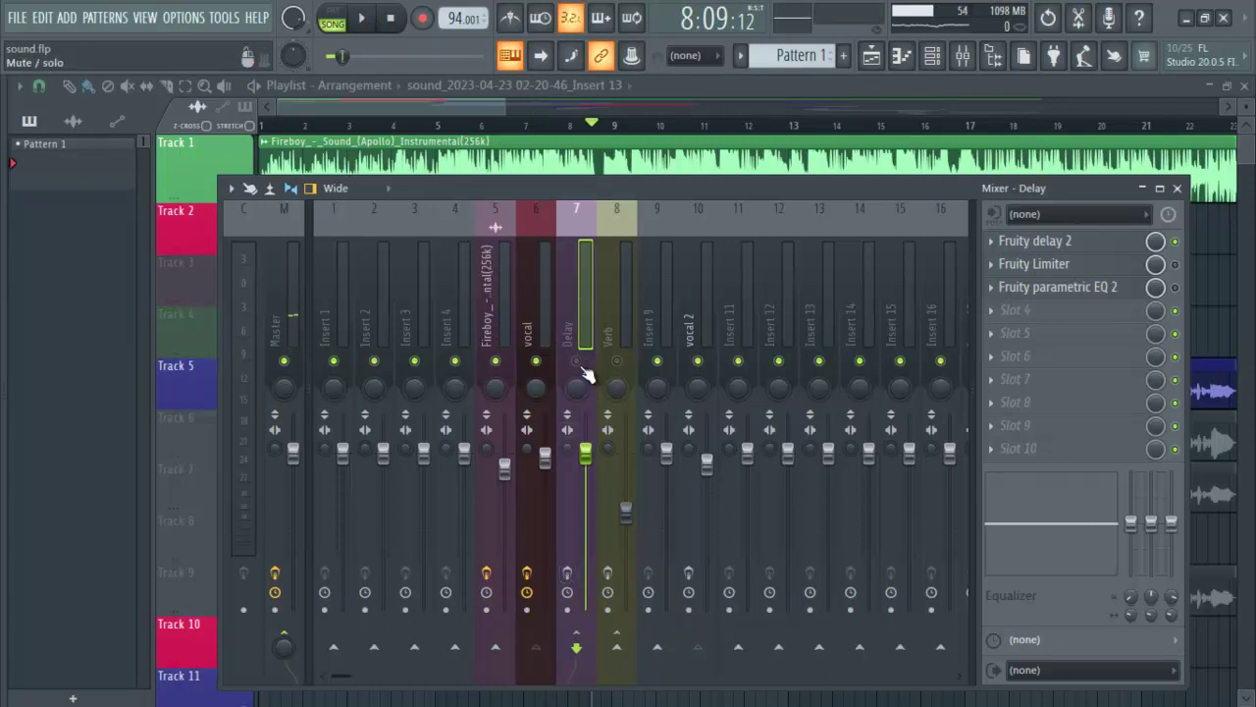
Unmute the Delay channel, enable its effect slots and select the vocal channel to show its routing
{"action": "left_click", "coordinate": [585, 362]}
{"action": "left_click", "coordinate": [567, 573]}
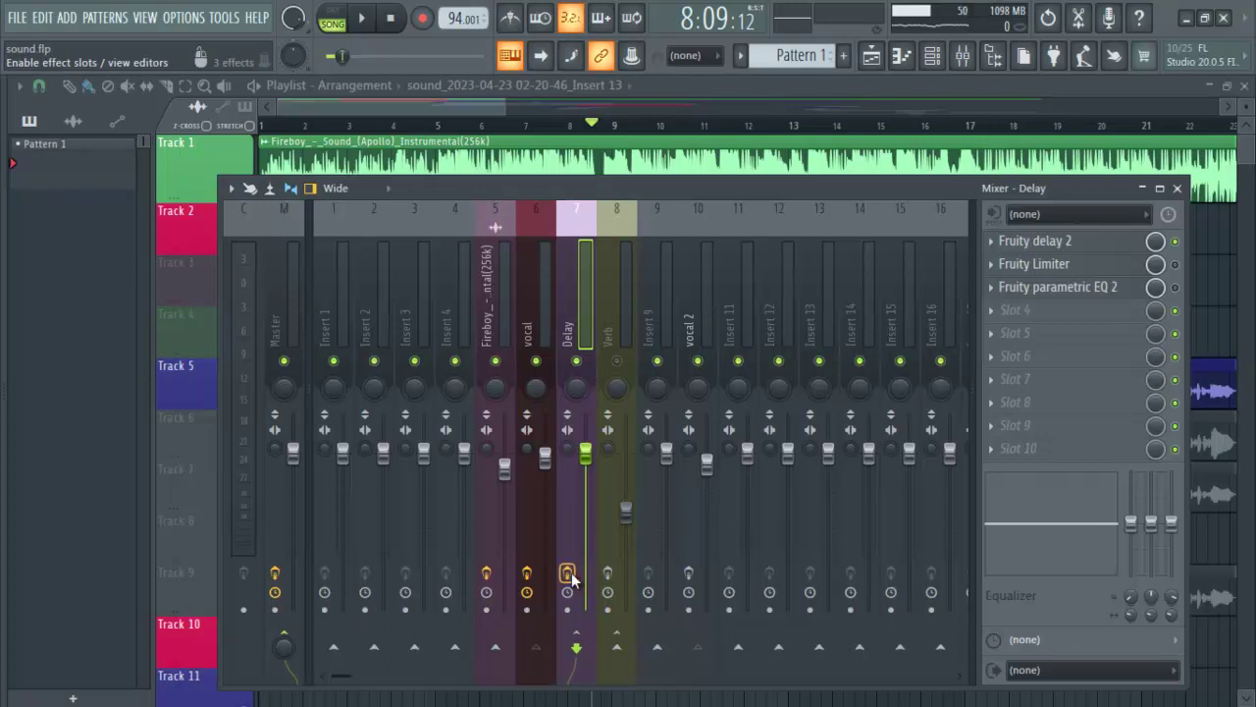
{"action": "left_click", "coordinate": [546, 334]}
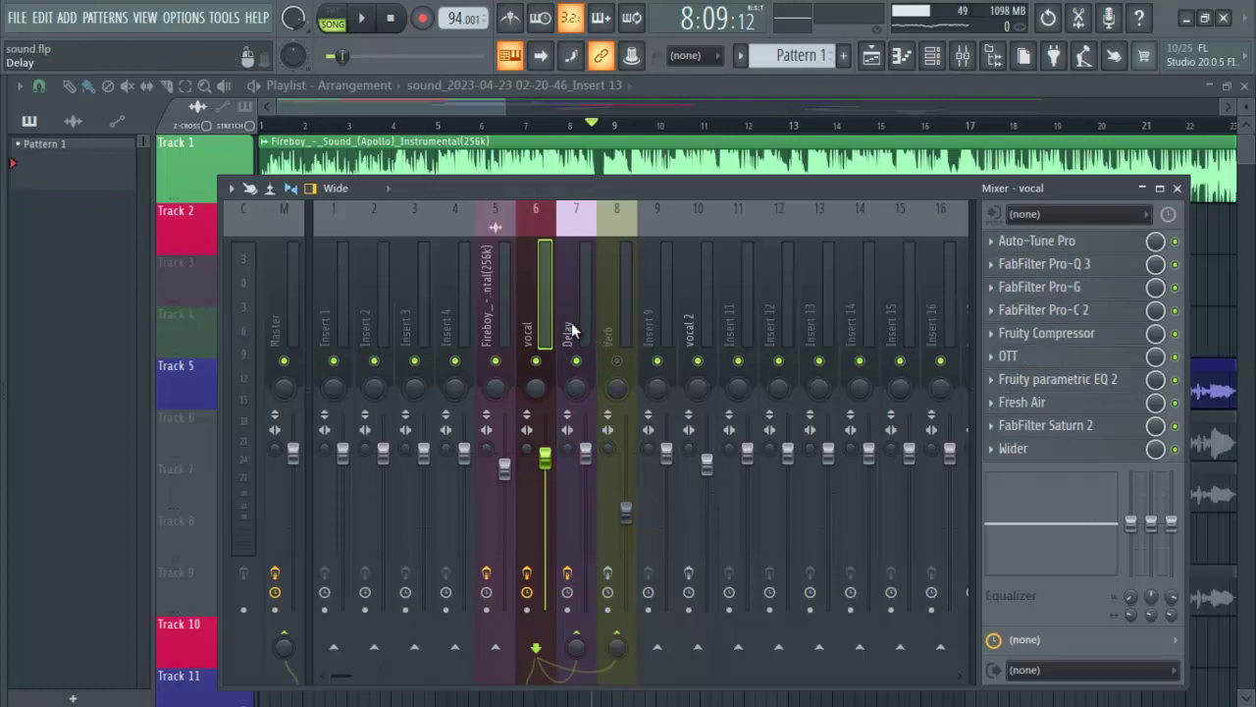
Show the Delay channel's rename and colour settings and confirm them with the name Delay kept
{"action": "right_click", "coordinate": [575, 331]}
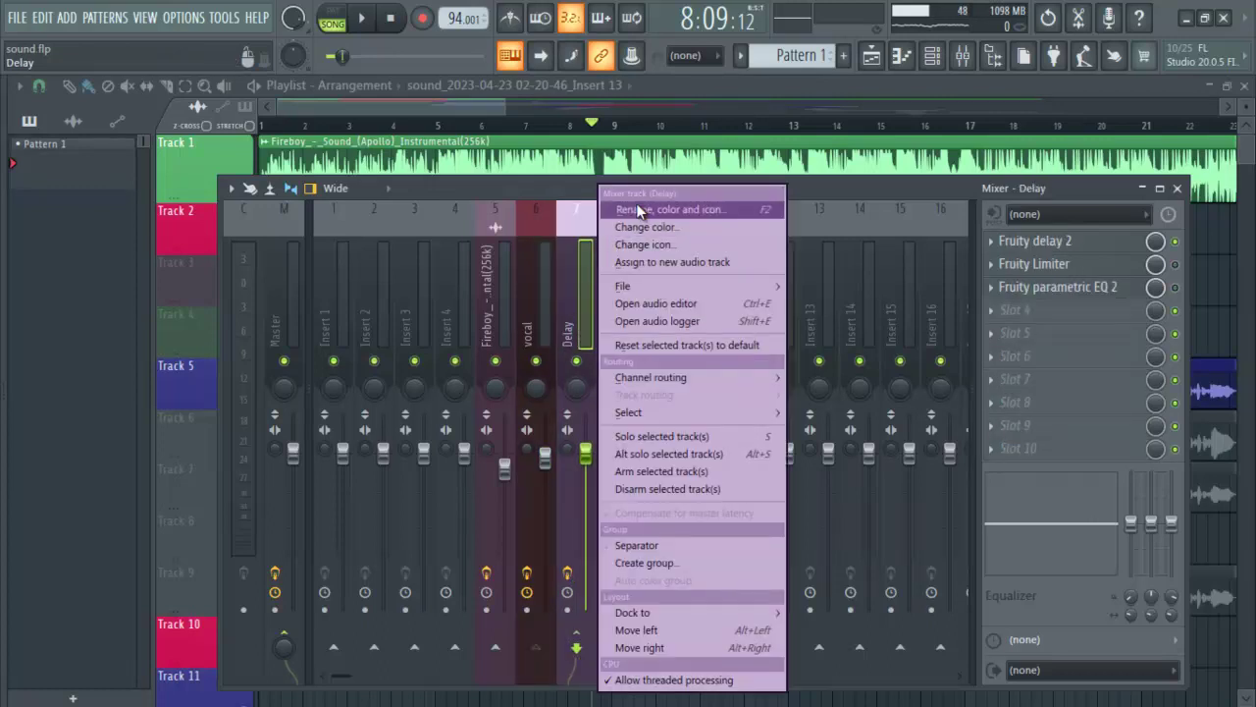
{"action": "left_click", "coordinate": [638, 208]}
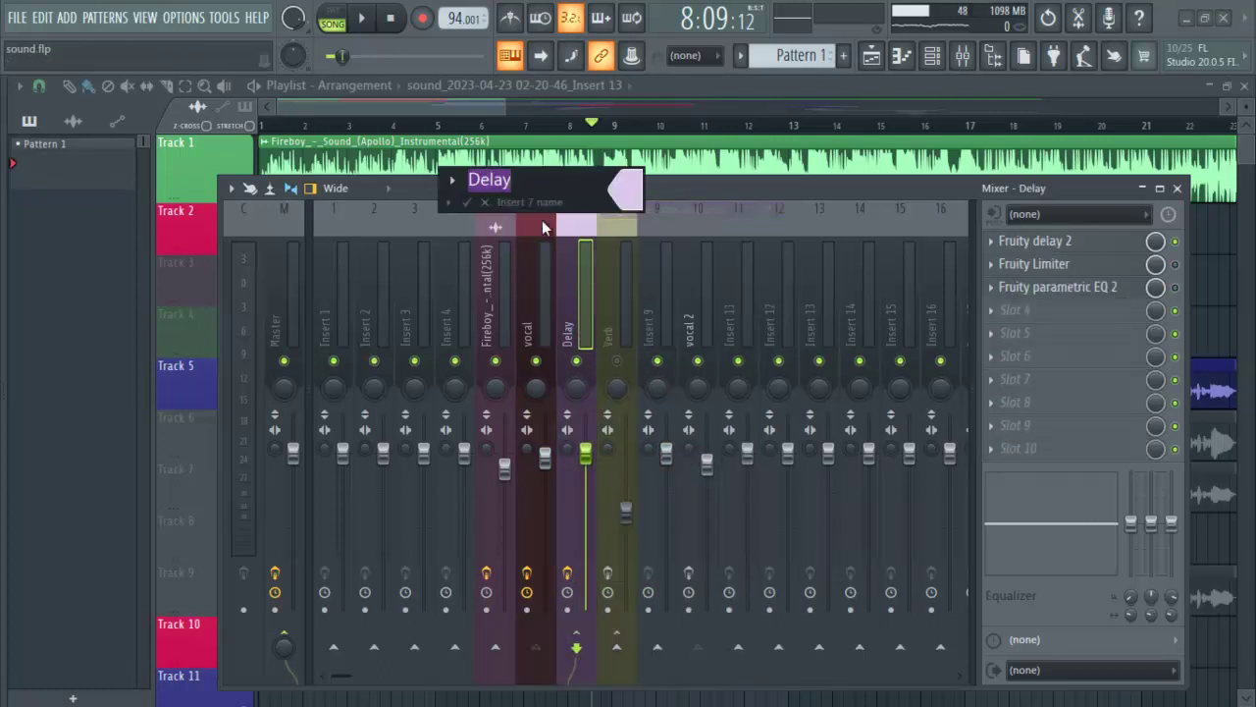
{"action": "left_click", "coordinate": [469, 202]}
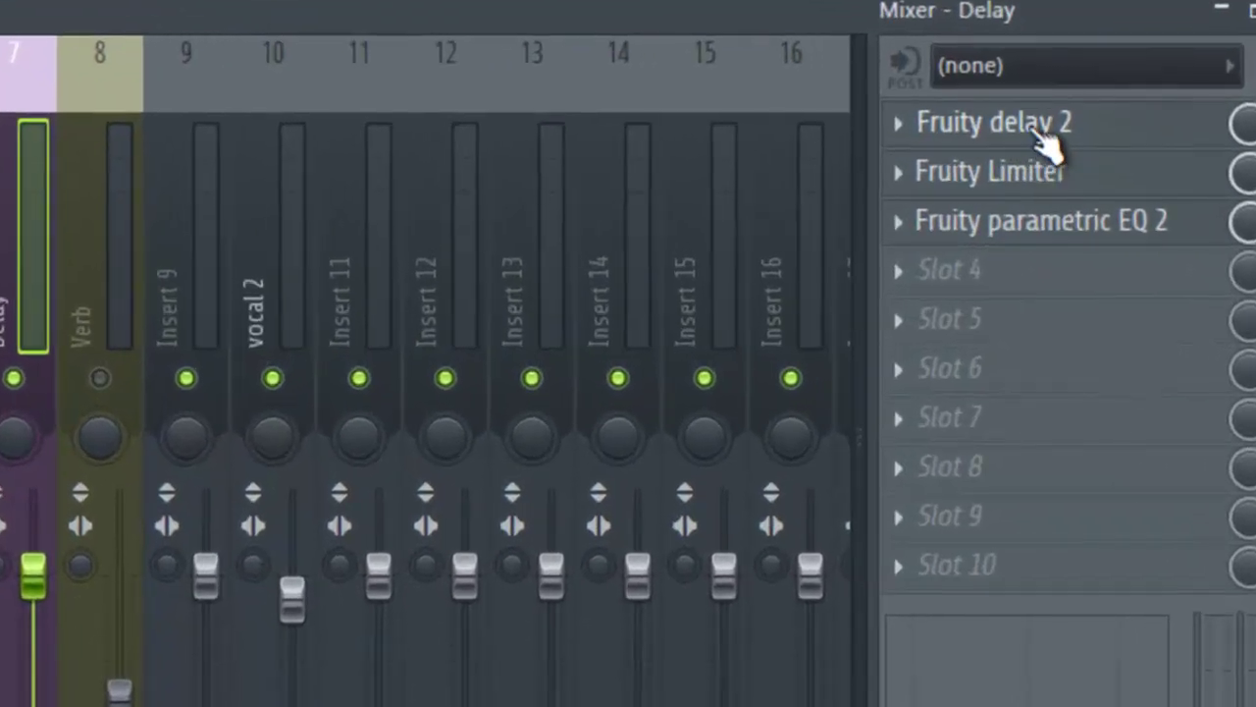
In Fruity delay 2 on the Delay channel, set the time to 8 steps and turn the dry volume fully down
{"action": "left_click", "coordinate": [1060, 242]}
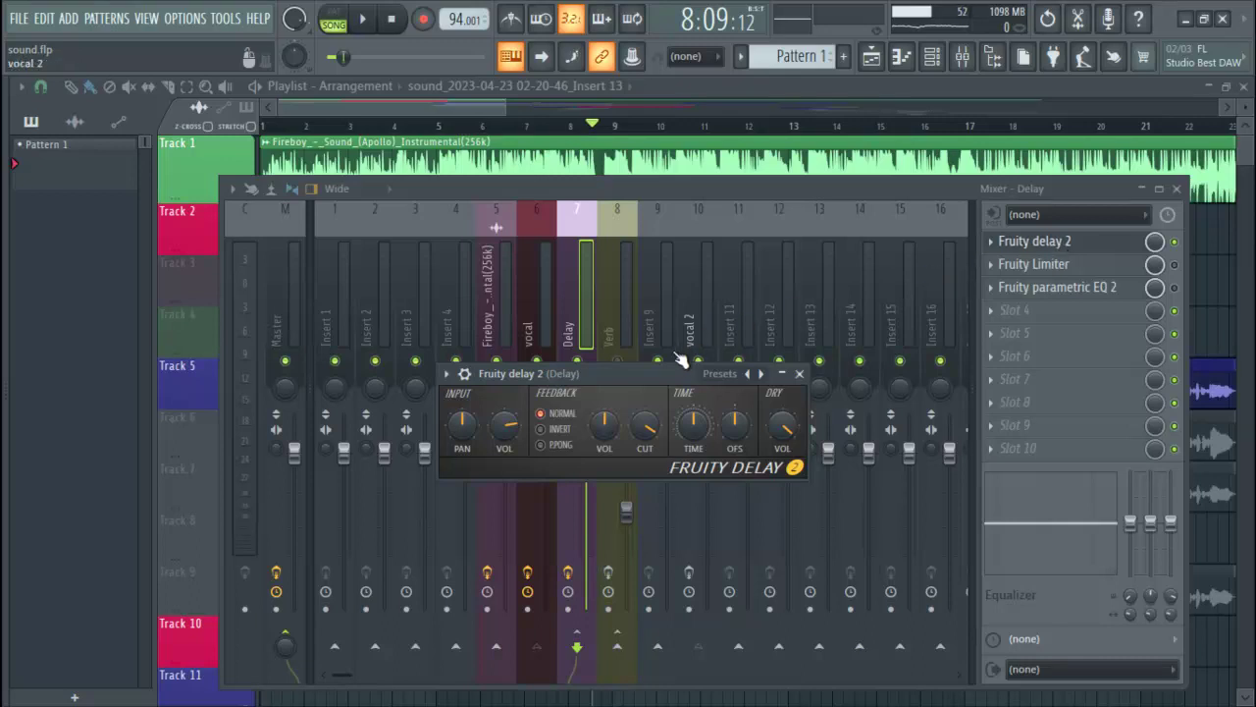
{"action": "left_click_drag", "start_coordinate": [667, 378], "coordinate": [658, 365]}
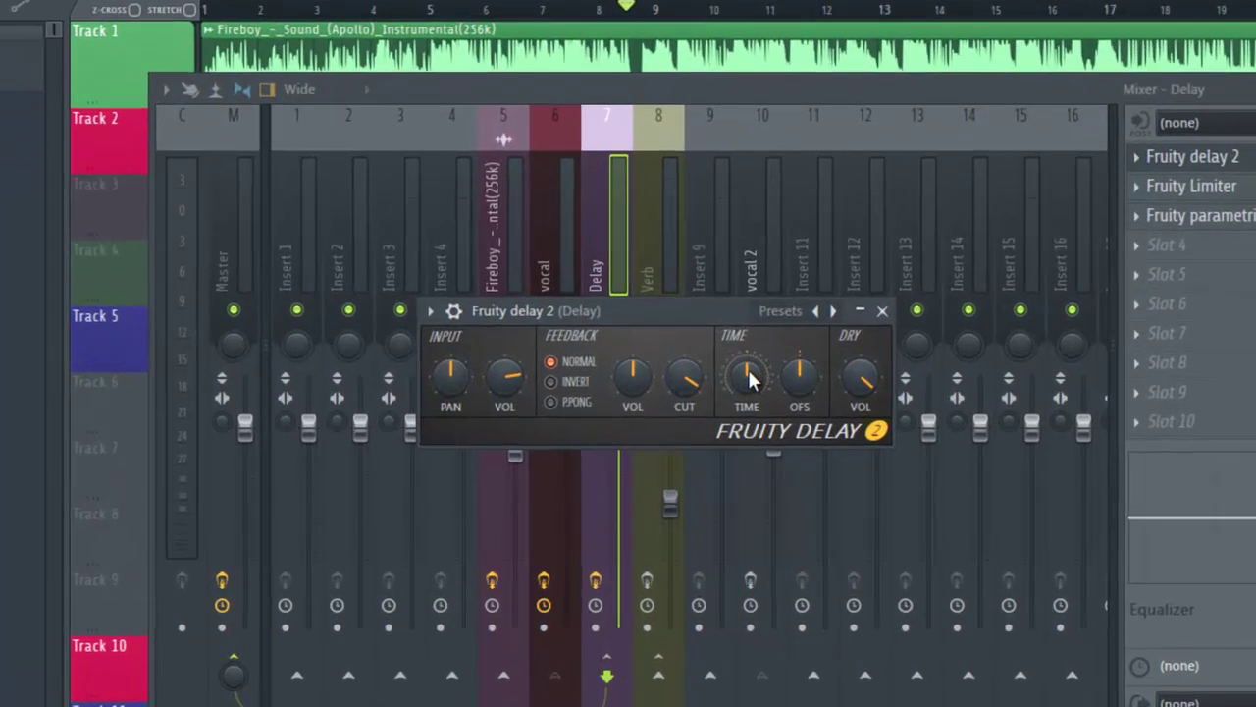
{"action": "right_click", "coordinate": [688, 407]}
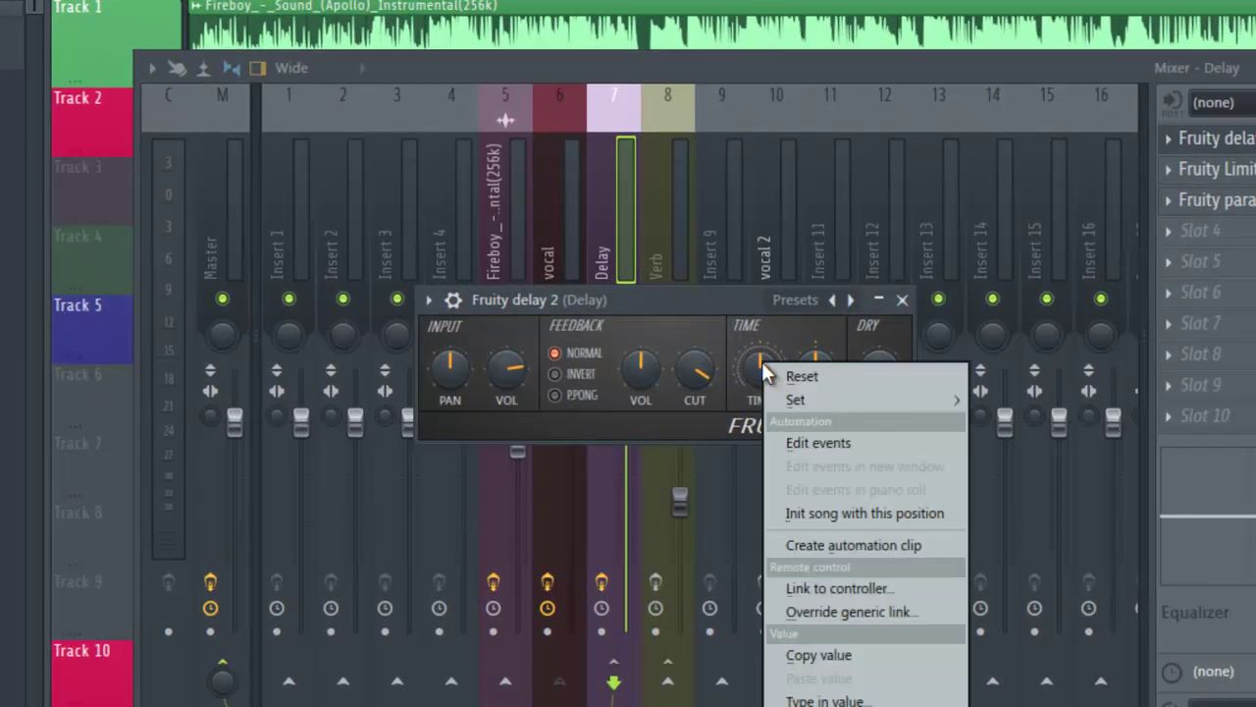
{"action": "mouse_move", "coordinate": [798, 399]}
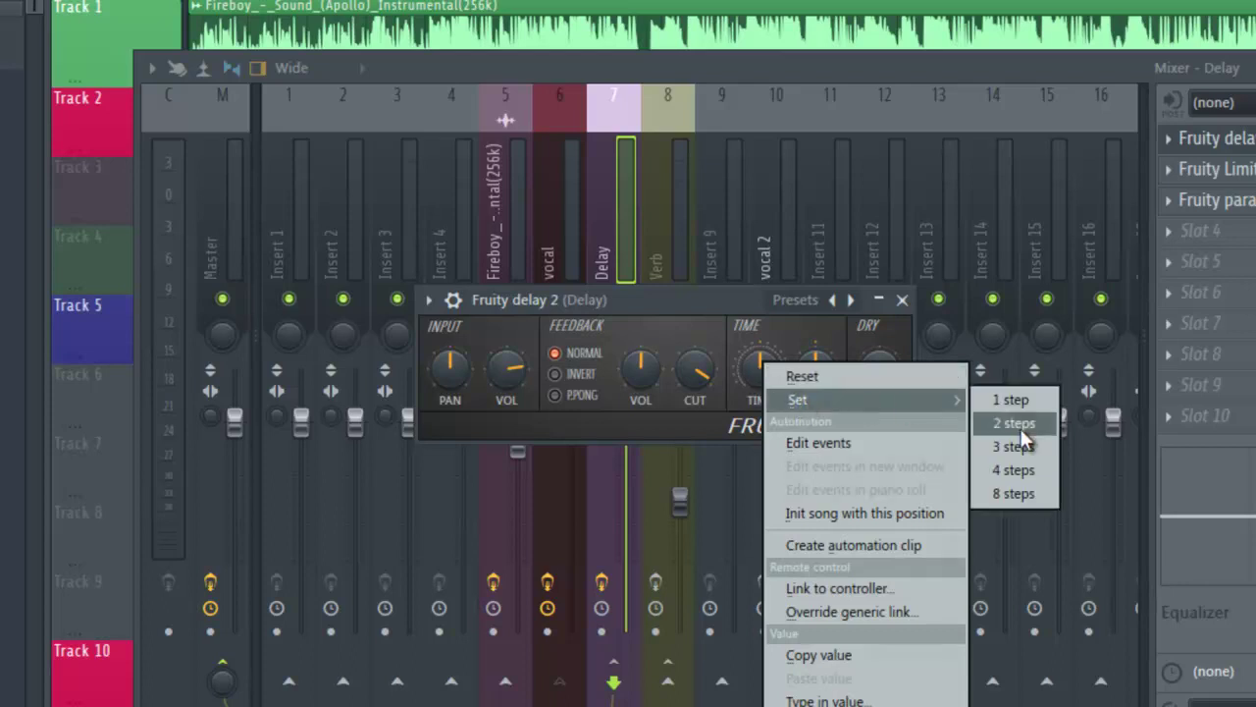
{"action": "left_click", "coordinate": [1012, 492]}
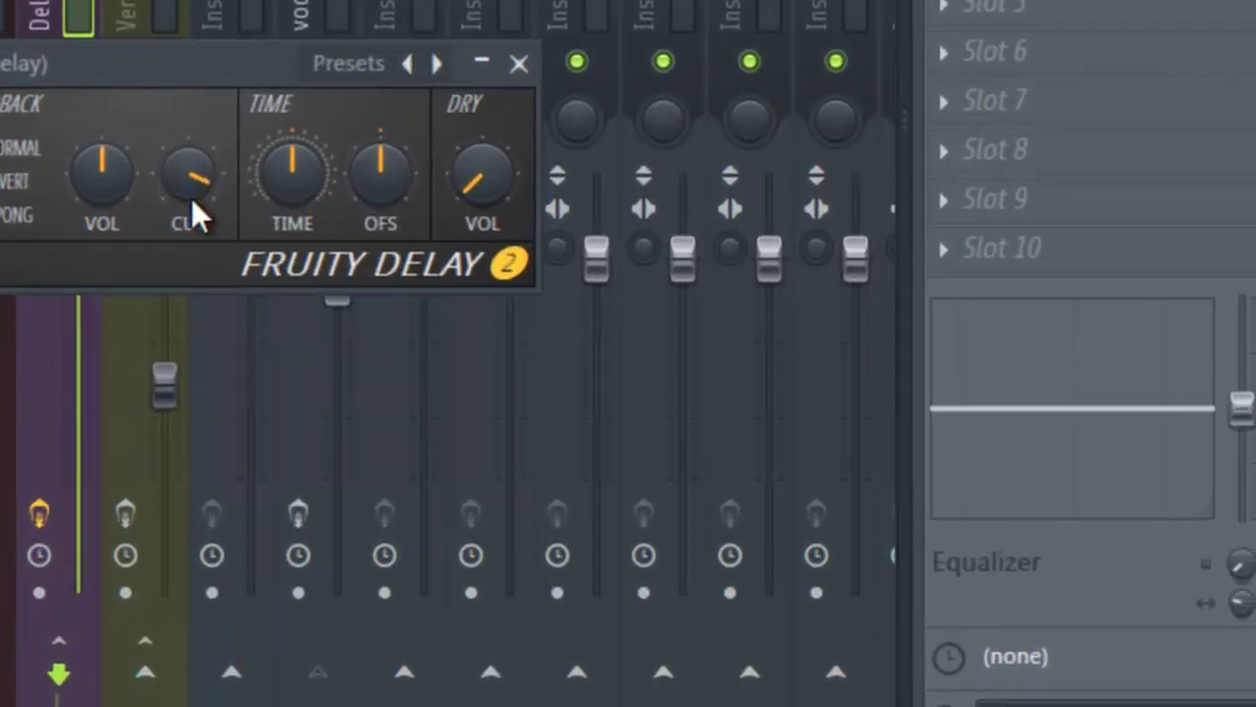
{"action": "mouse_move", "coordinate": [192, 206]}
{"action": "left_mouse_down"}
{"action": "mouse_move", "coordinate": [235, 457]}
{"action": "mouse_move", "coordinate": [208, 218]}
{"action": "left_mouse_up"}
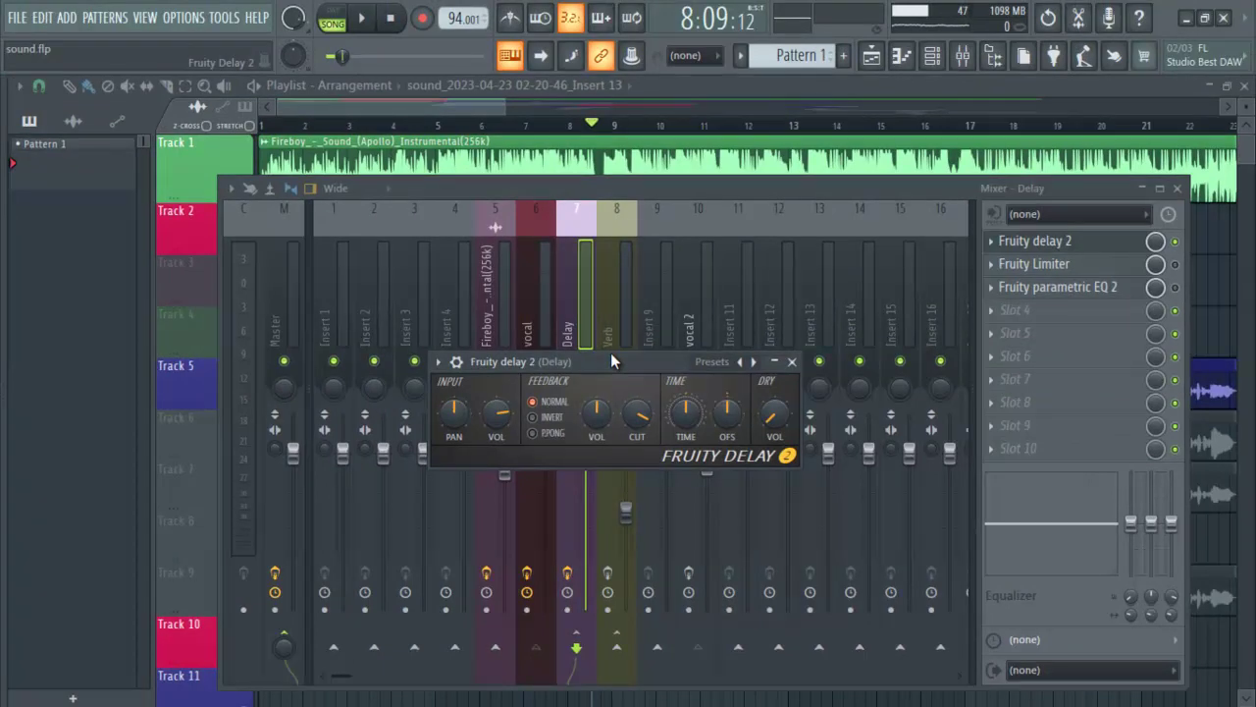
Play the song with Fruity delay 2 active, stop playback and close the plugin window
{"action": "key", "text": "space"}
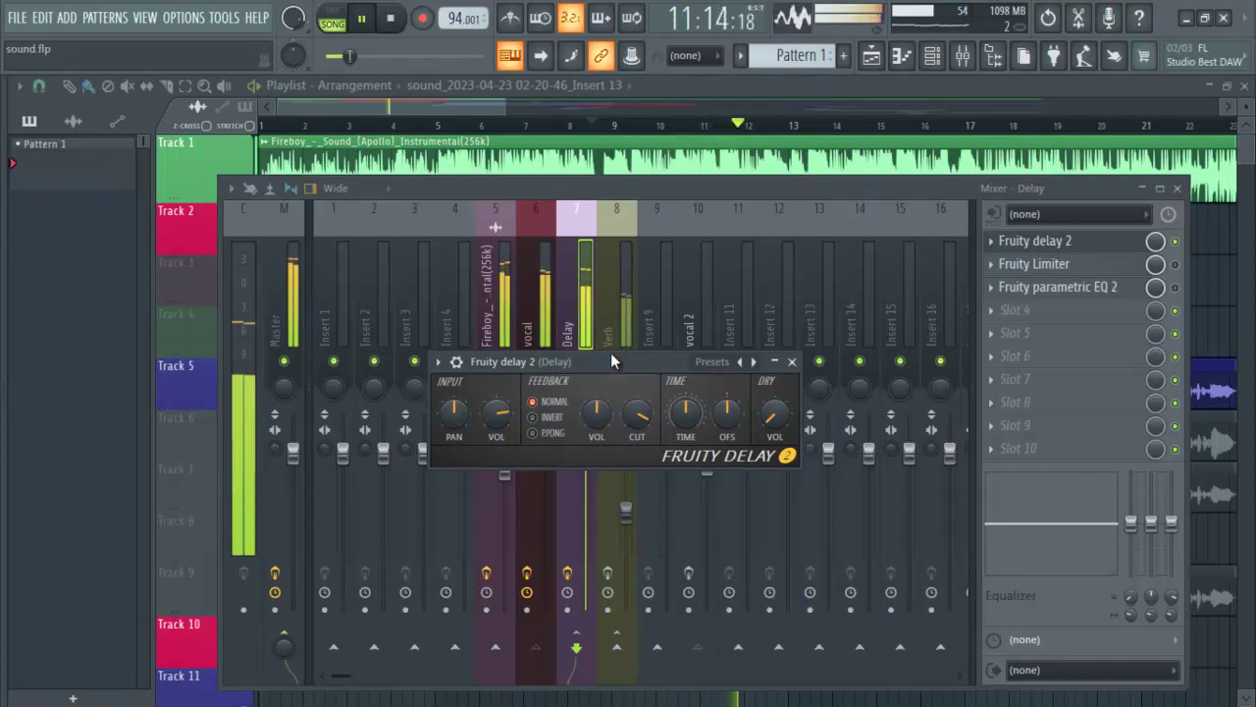
{"action": "key", "text": "space"}
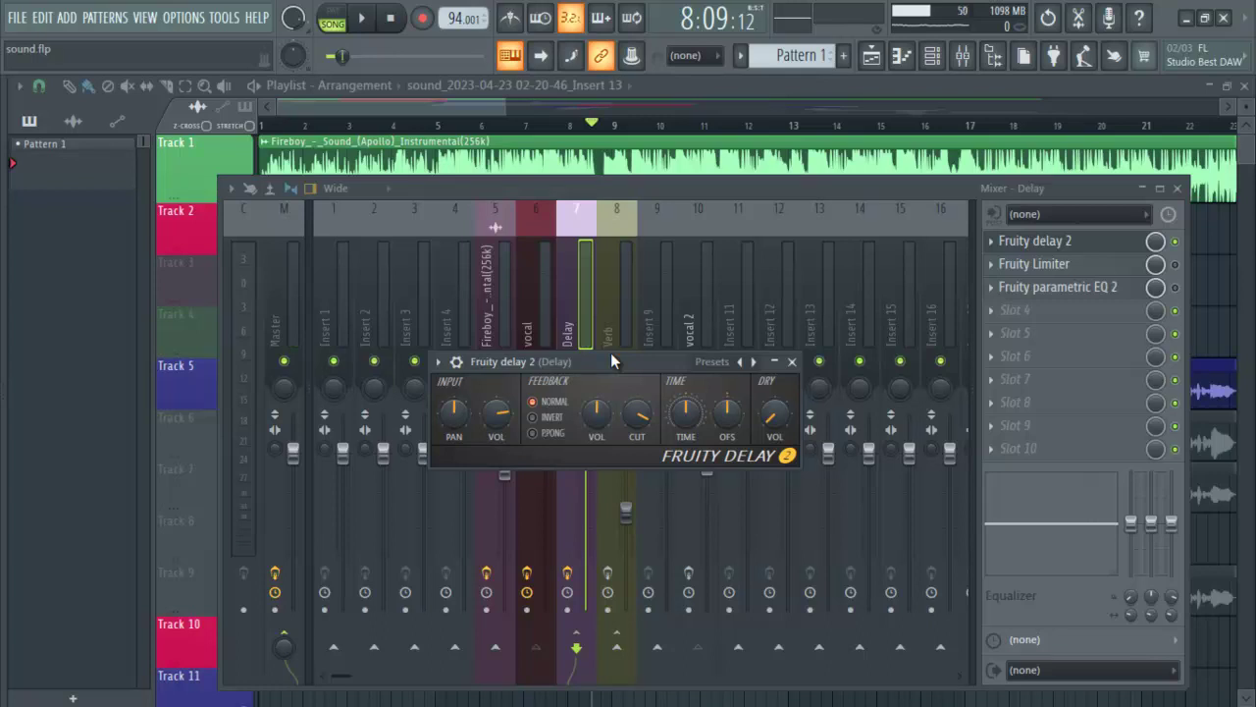
{"action": "left_click", "coordinate": [792, 361]}
Enable Fruity Limiter on the Delay channel, open its window over the mixer and show its sidechain source options
{"action": "left_click", "coordinate": [1175, 264]}
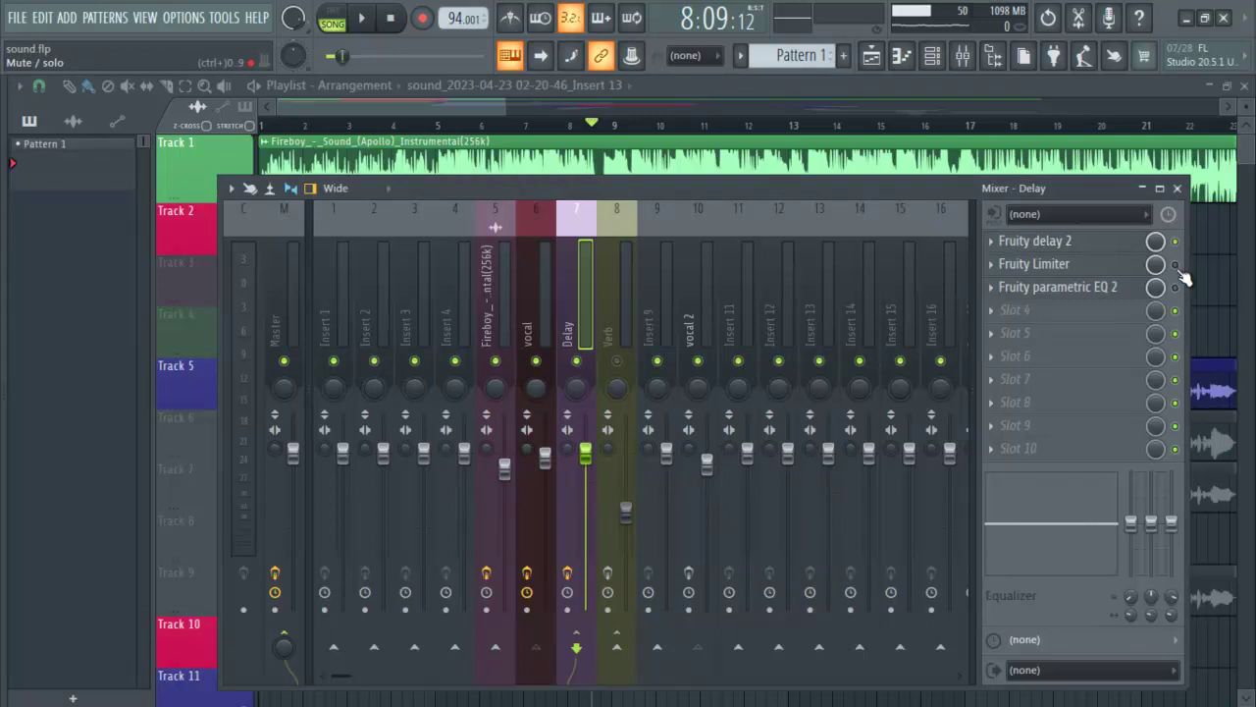
{"action": "left_click", "coordinate": [1097, 265]}
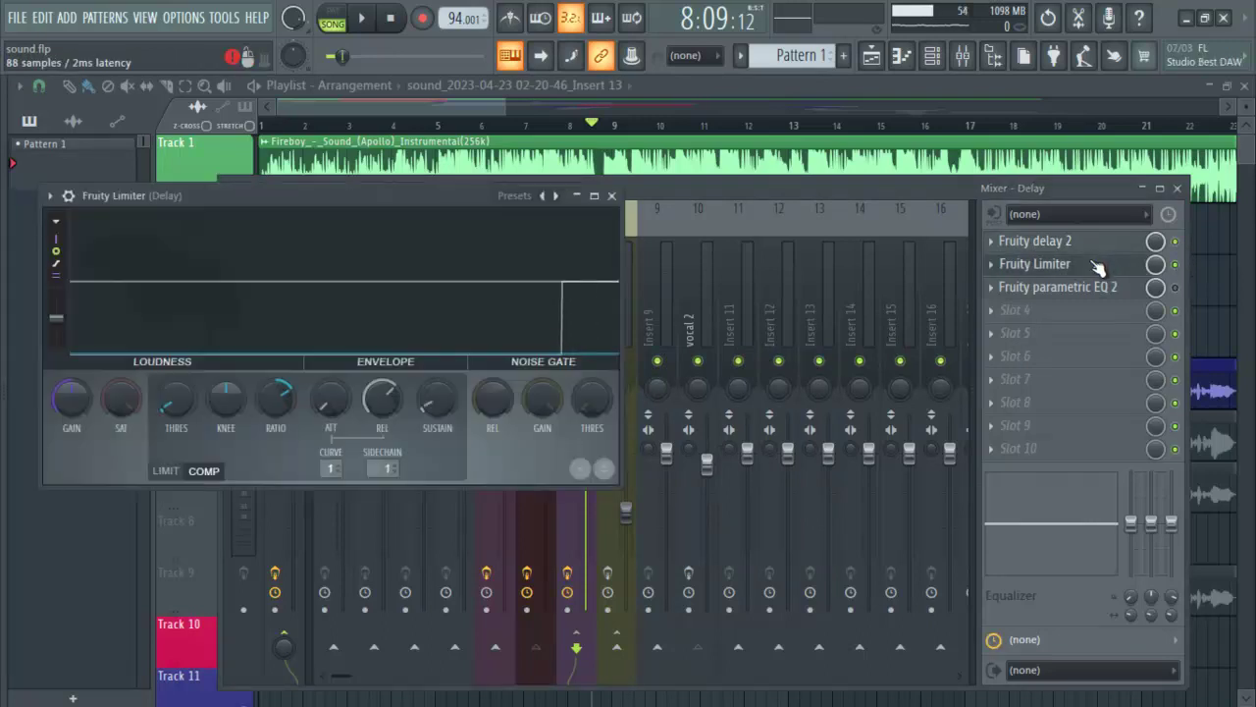
{"action": "left_click_drag", "start_coordinate": [370, 193], "coordinate": [641, 281]}
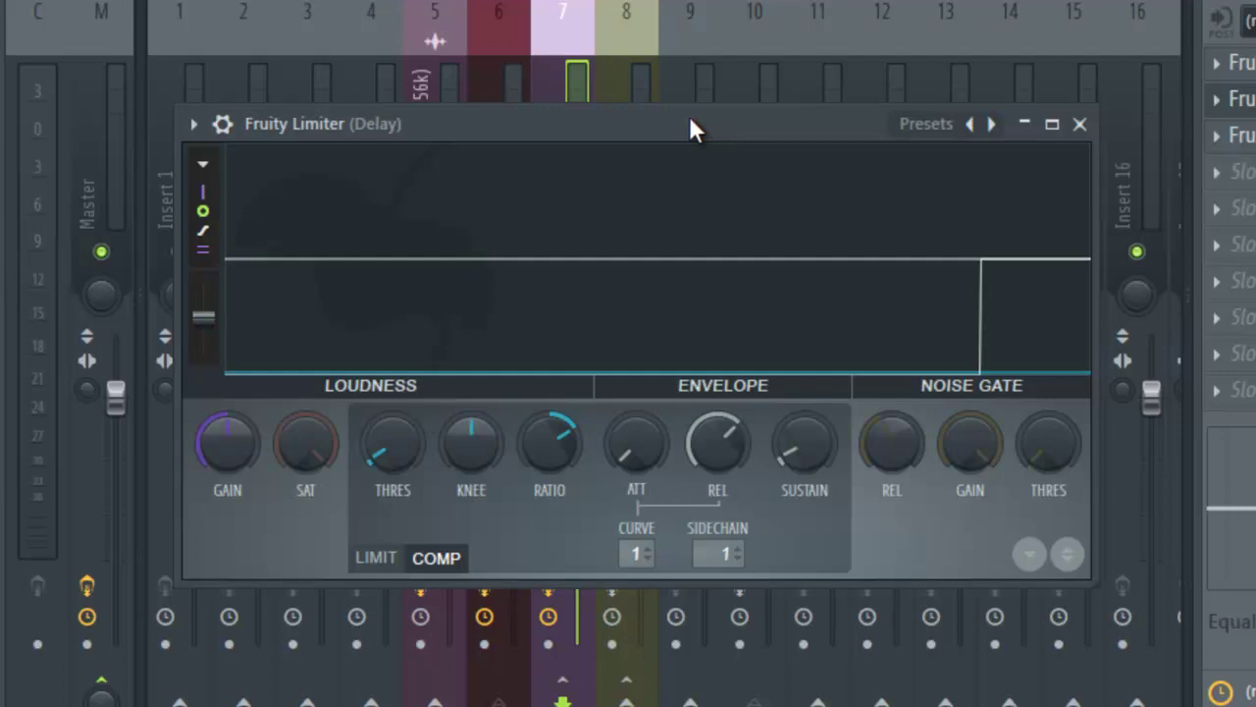
{"action": "left_click_drag", "start_coordinate": [689, 116], "coordinate": [704, 111]}
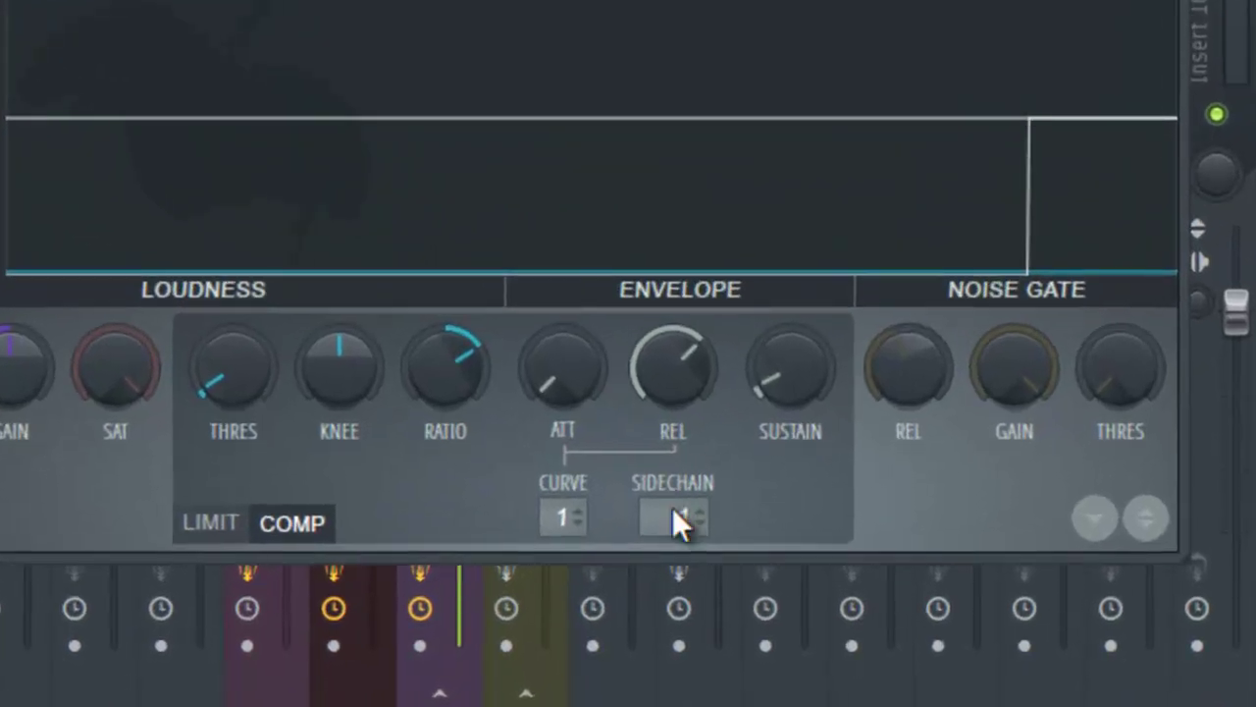
{"action": "left_click", "coordinate": [672, 508]}
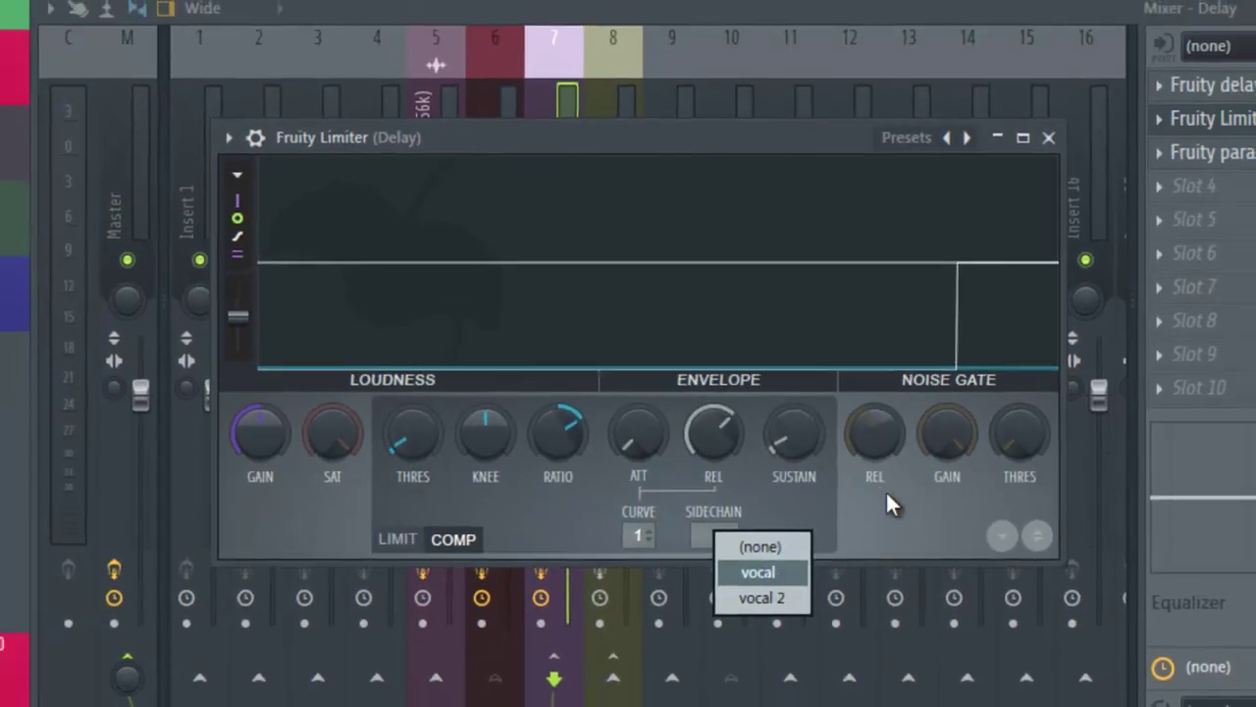
{"action": "left_click", "coordinate": [889, 499]}
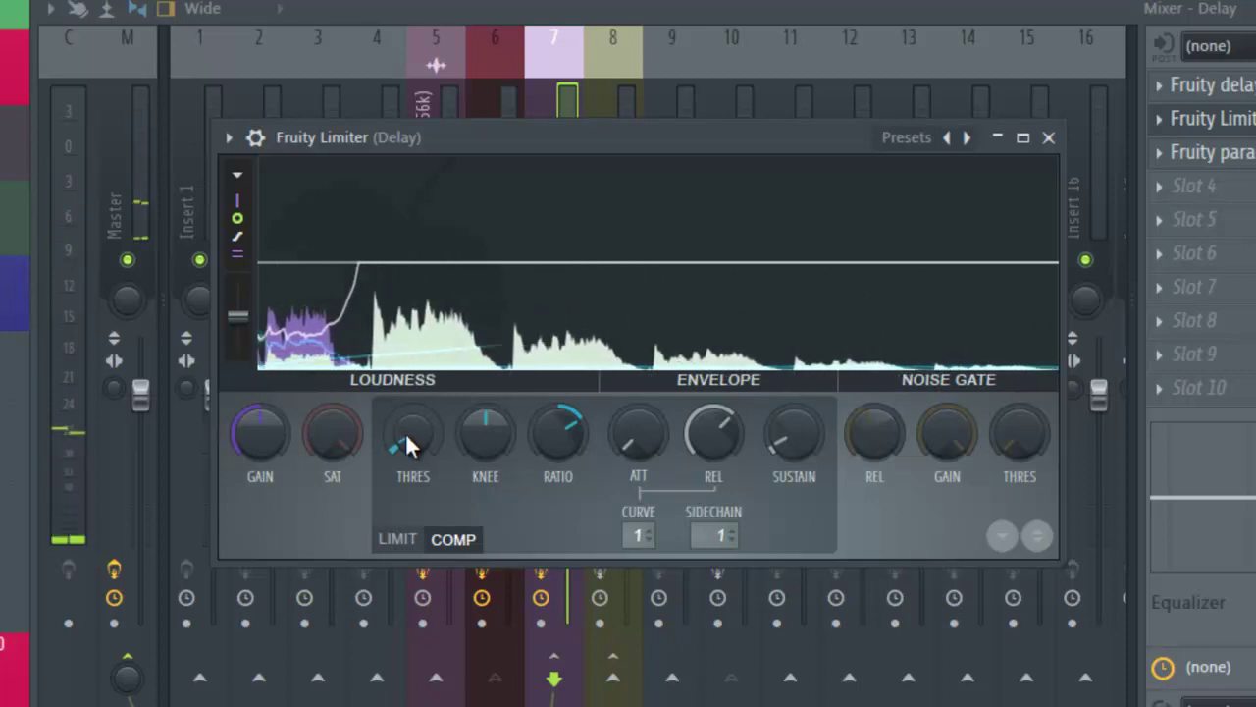
Adjust Fruity Limiter's compression threshold to about -32.5 dB while the song plays
{"action": "mouse_move", "coordinate": [406, 432]}
{"action": "left_mouse_down"}
{"action": "mouse_move", "coordinate": [385, 301]}
{"action": "mouse_move", "coordinate": [384, 431]}
{"action": "left_mouse_up"}
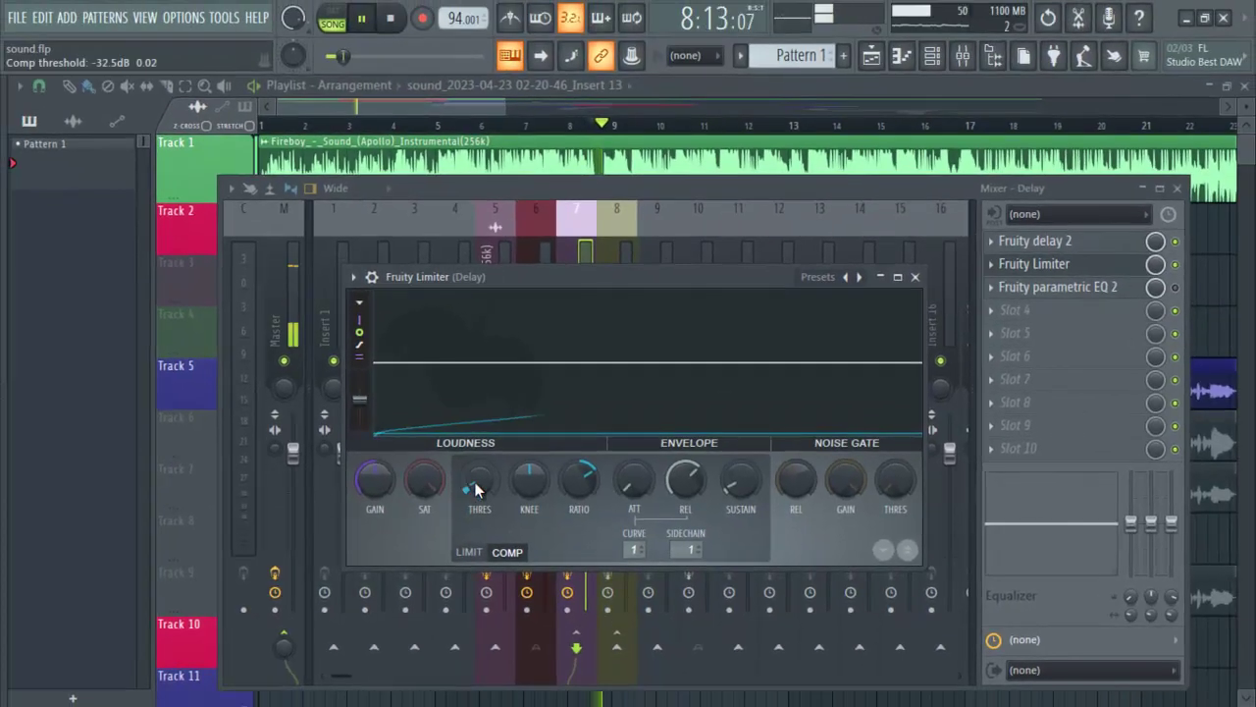
{"action": "mouse_move", "coordinate": [475, 489]}
{"action": "left_mouse_down"}
{"action": "mouse_move", "coordinate": [471, 405]}
{"action": "mouse_move", "coordinate": [463, 457]}
{"action": "mouse_move", "coordinate": [480, 313]}
{"action": "mouse_move", "coordinate": [465, 485]}
{"action": "left_mouse_up"}
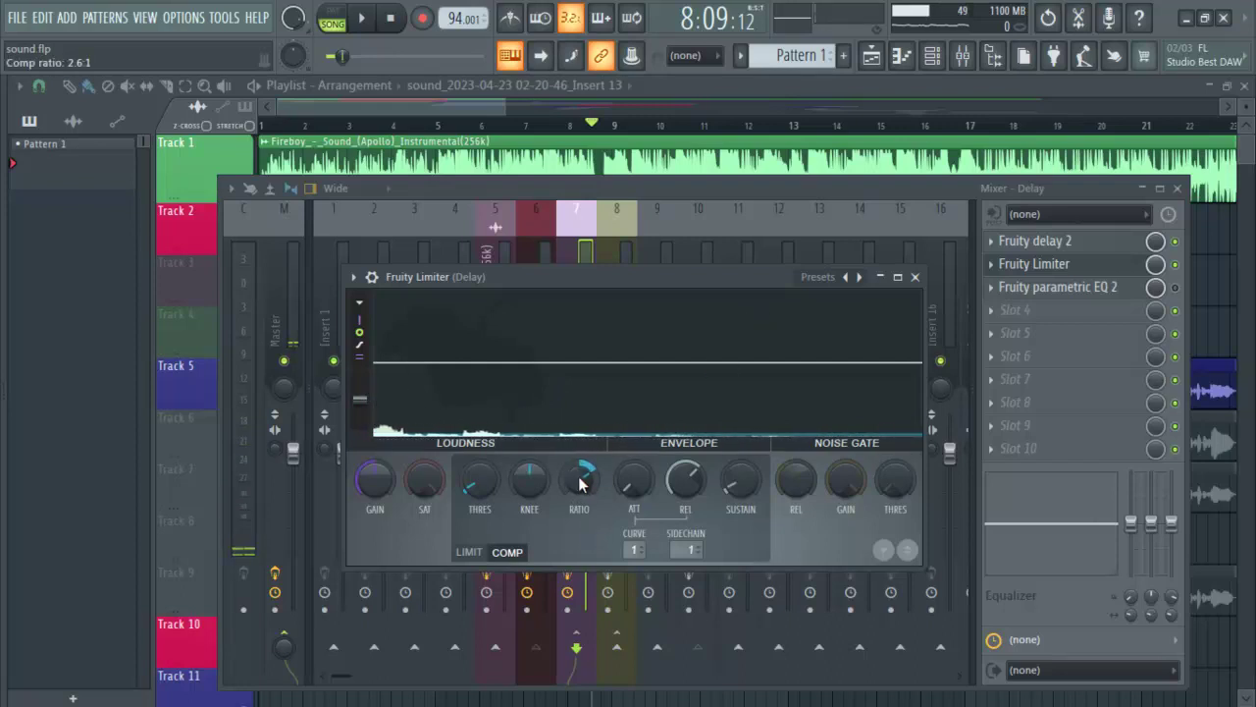
During playback, try Fruity Limiter's compression ratio at 1.3:1, raise it to about 2.4:1 and close the plugin window
{"action": "key", "text": "space"}
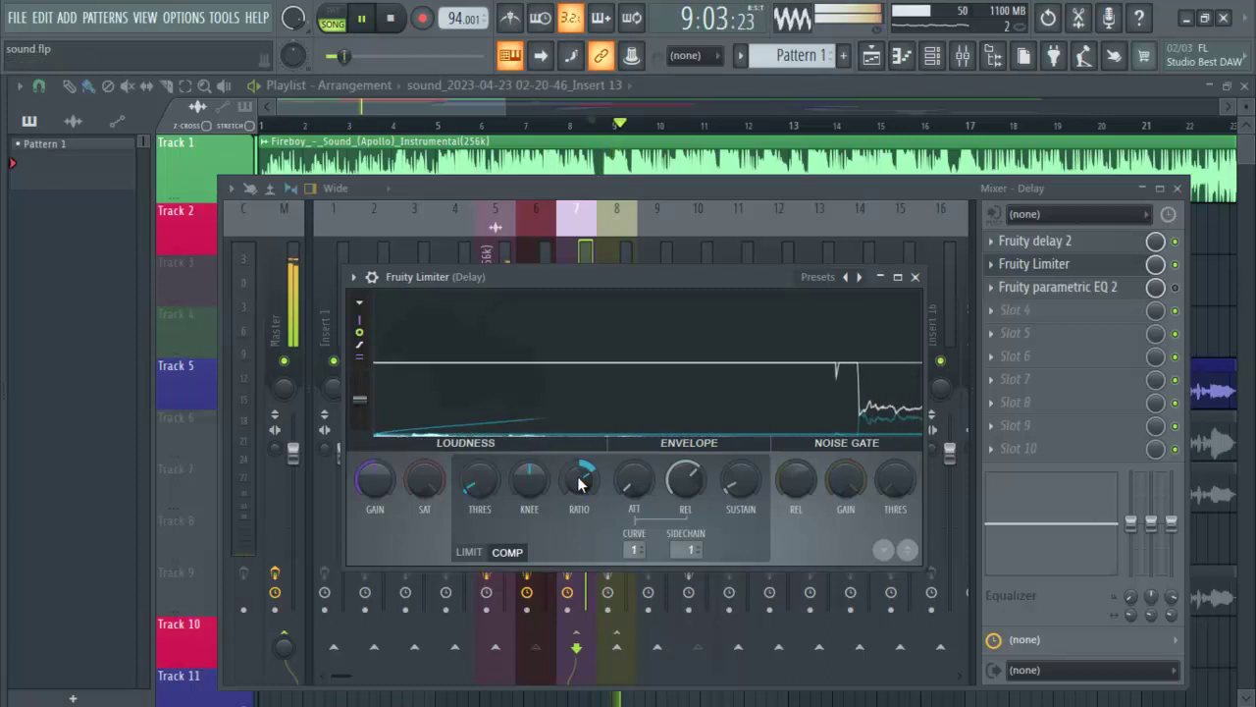
{"action": "scroll", "coordinate": [579, 481], "scroll_direction": "down", "scroll_amount": 4}
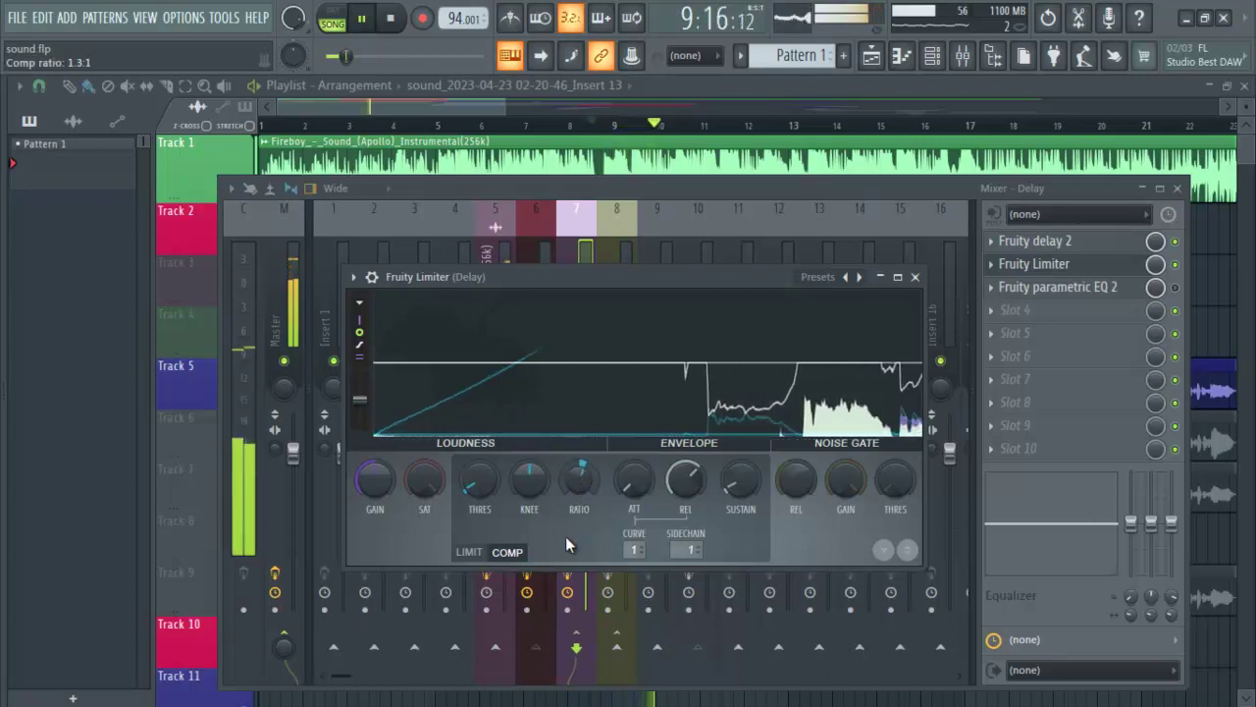
{"action": "left_click_drag", "start_coordinate": [565, 536], "coordinate": [572, 483]}
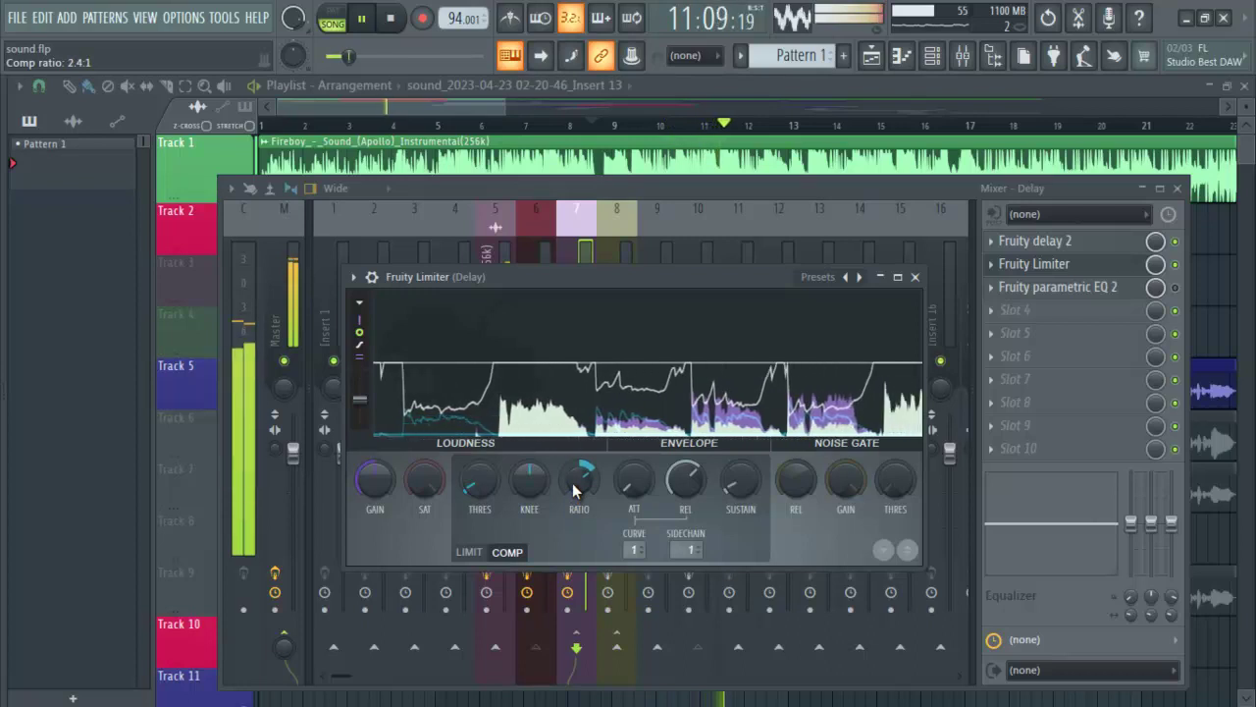
{"action": "key", "text": "space"}
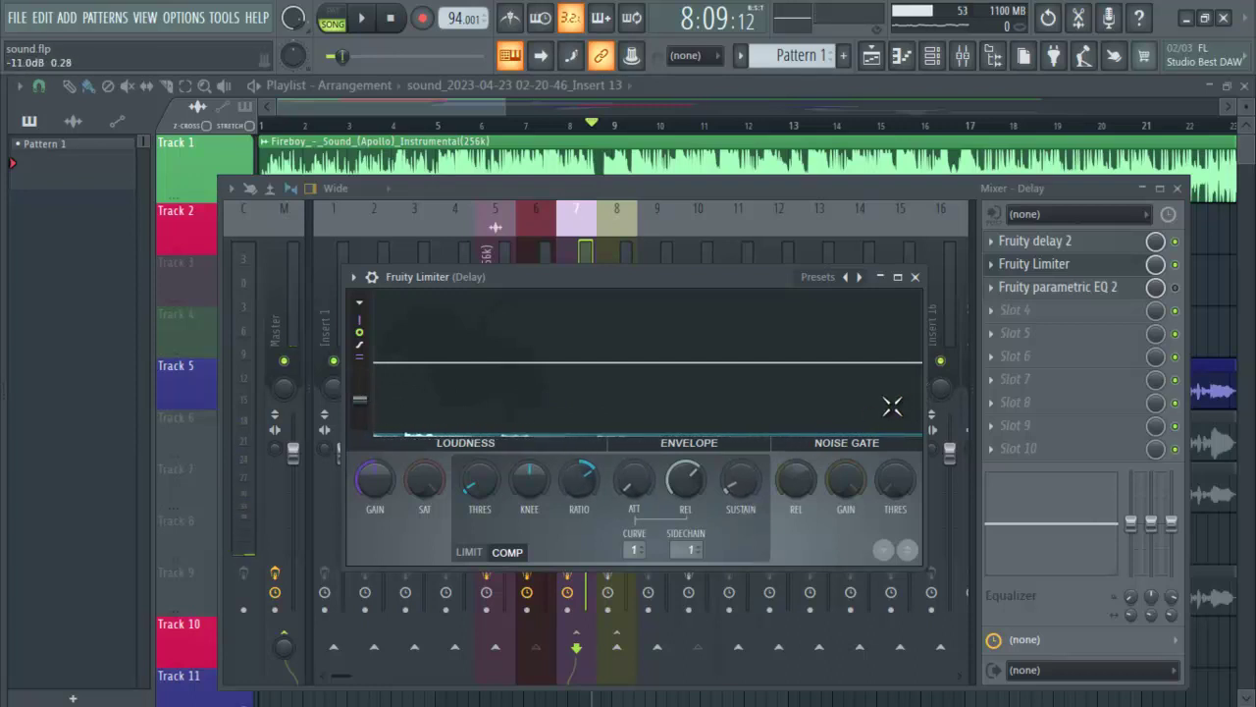
{"action": "left_click", "coordinate": [915, 277]}
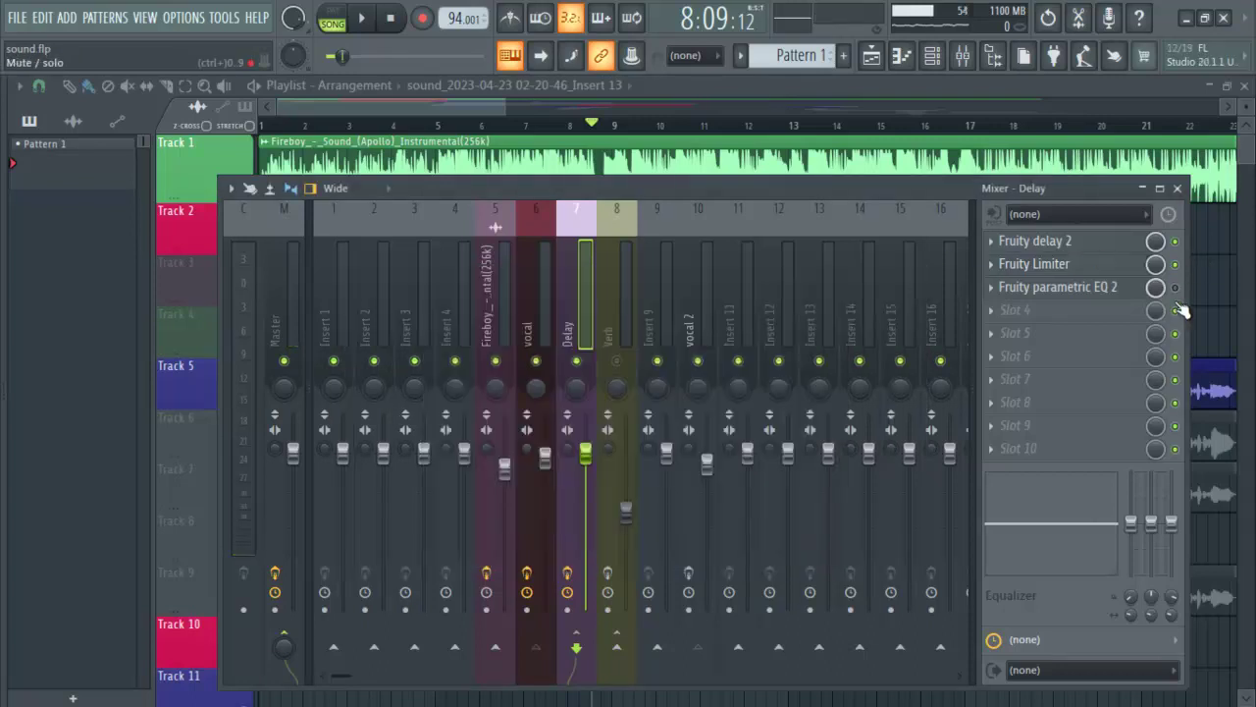
Open Fruity parametric EQ 2 on the Delay channel over the mixer and apply the Radio preset
{"action": "left_click", "coordinate": [1125, 289]}
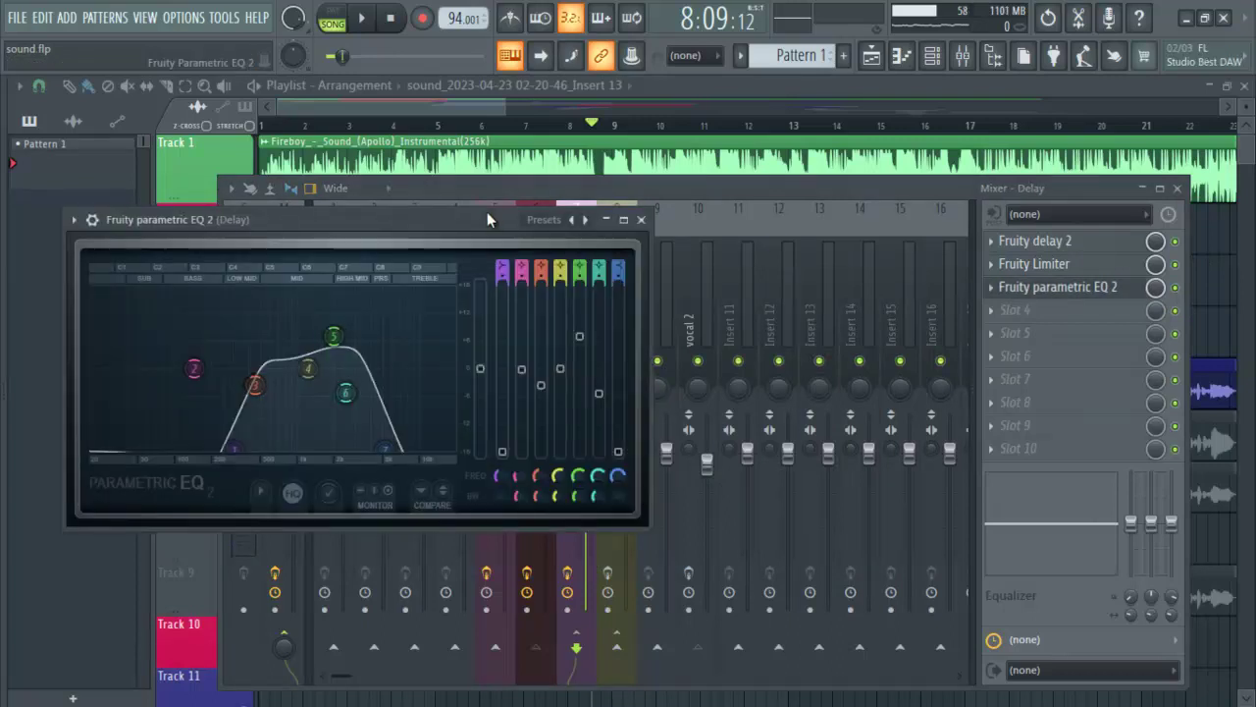
{"action": "left_click_drag", "start_coordinate": [487, 213], "coordinate": [763, 281]}
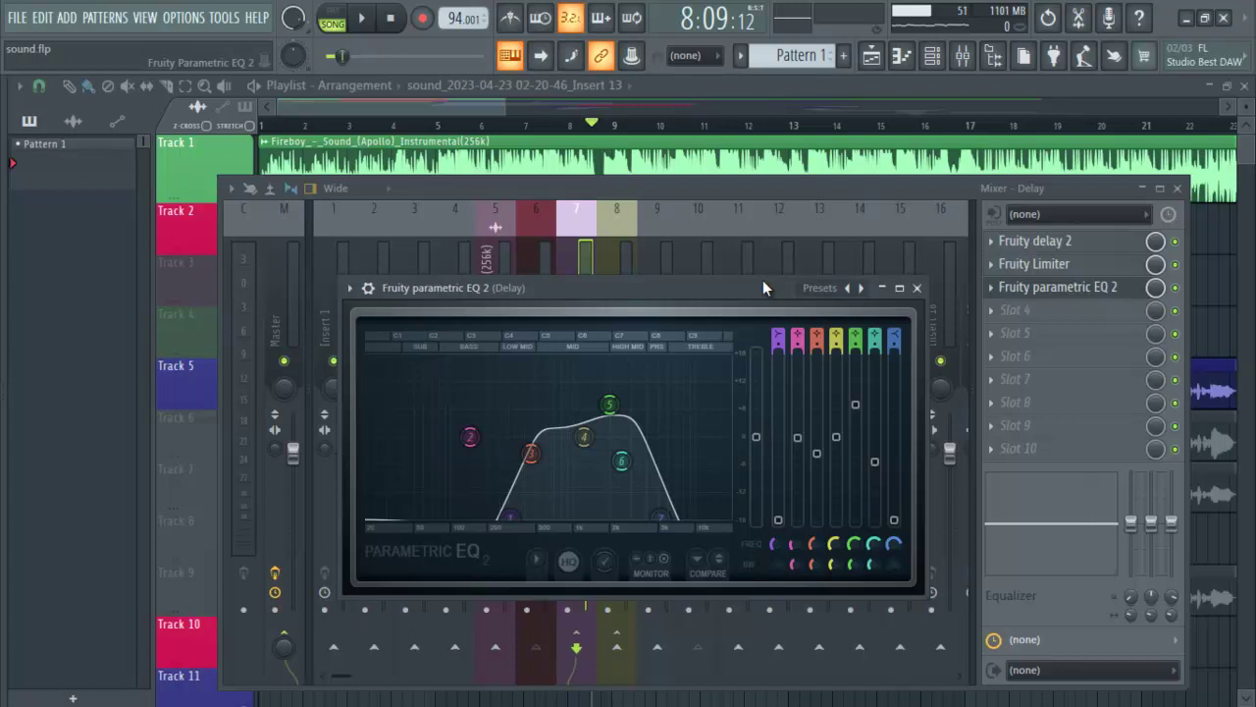
{"action": "left_click", "coordinate": [825, 288]}
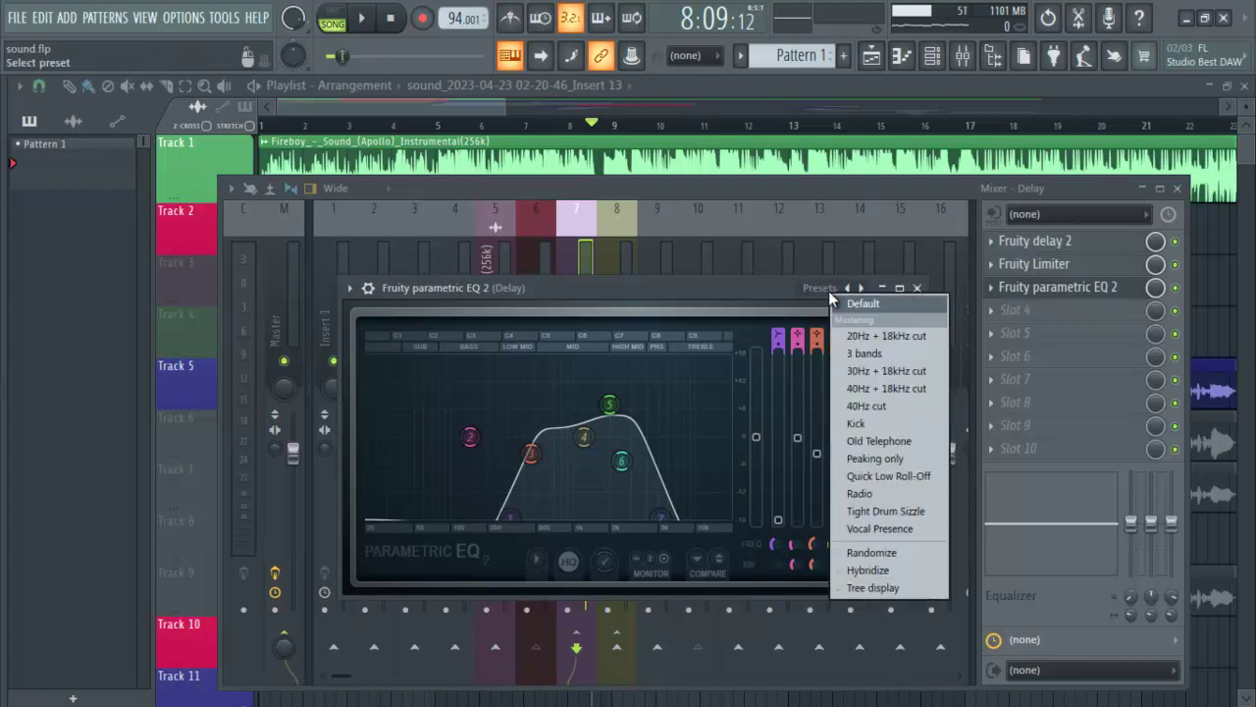
{"action": "left_click", "coordinate": [860, 493]}
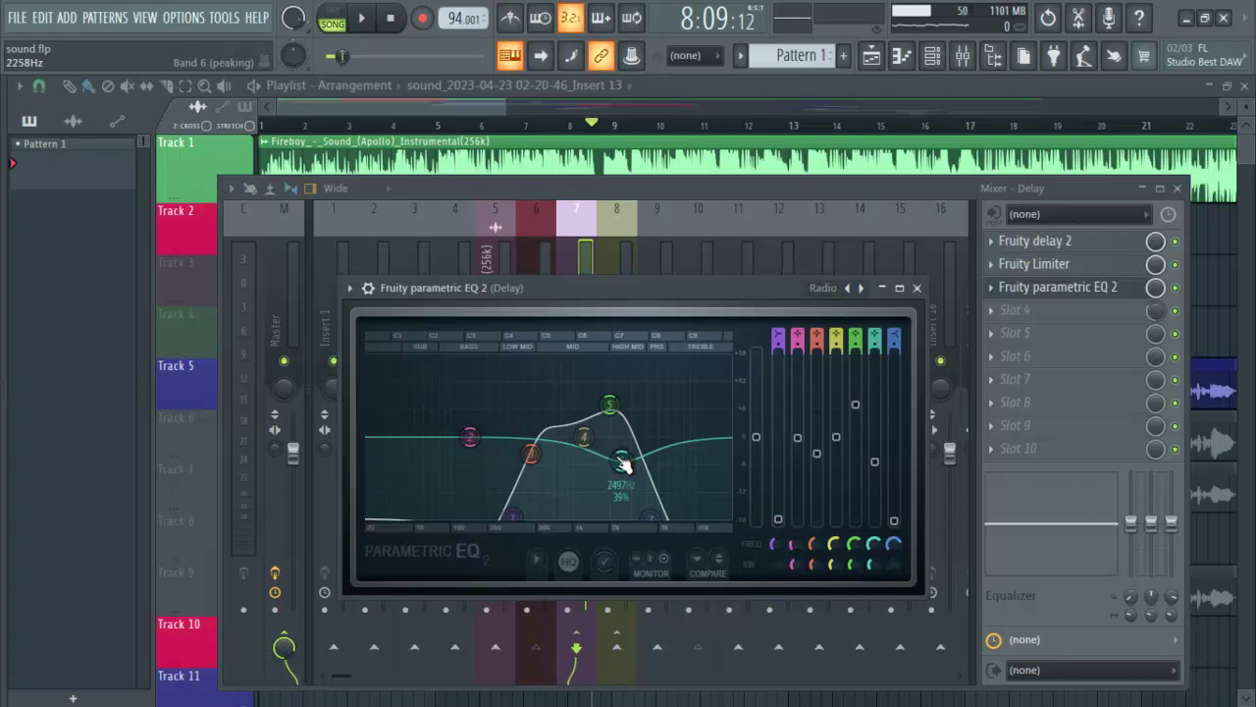
Play the song with the Radio EQ preset on the delay, stop playback and close the EQ window
{"action": "key", "text": "space"}
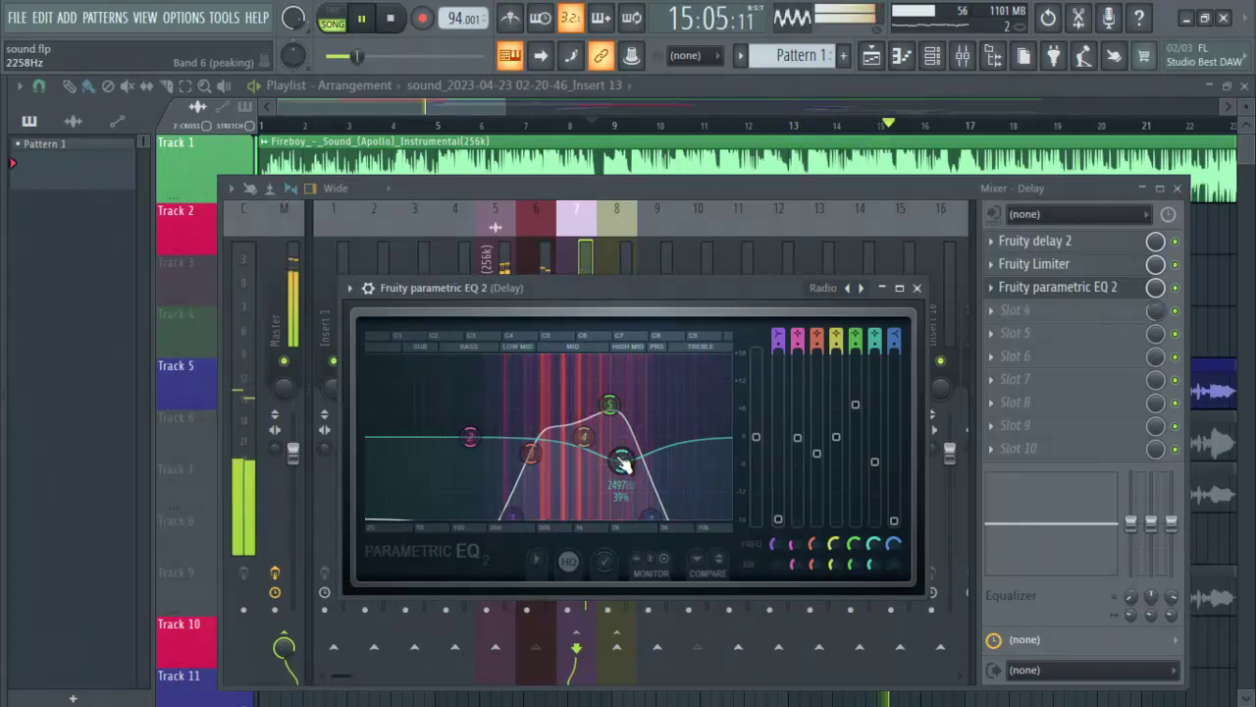
{"action": "key", "text": "space"}
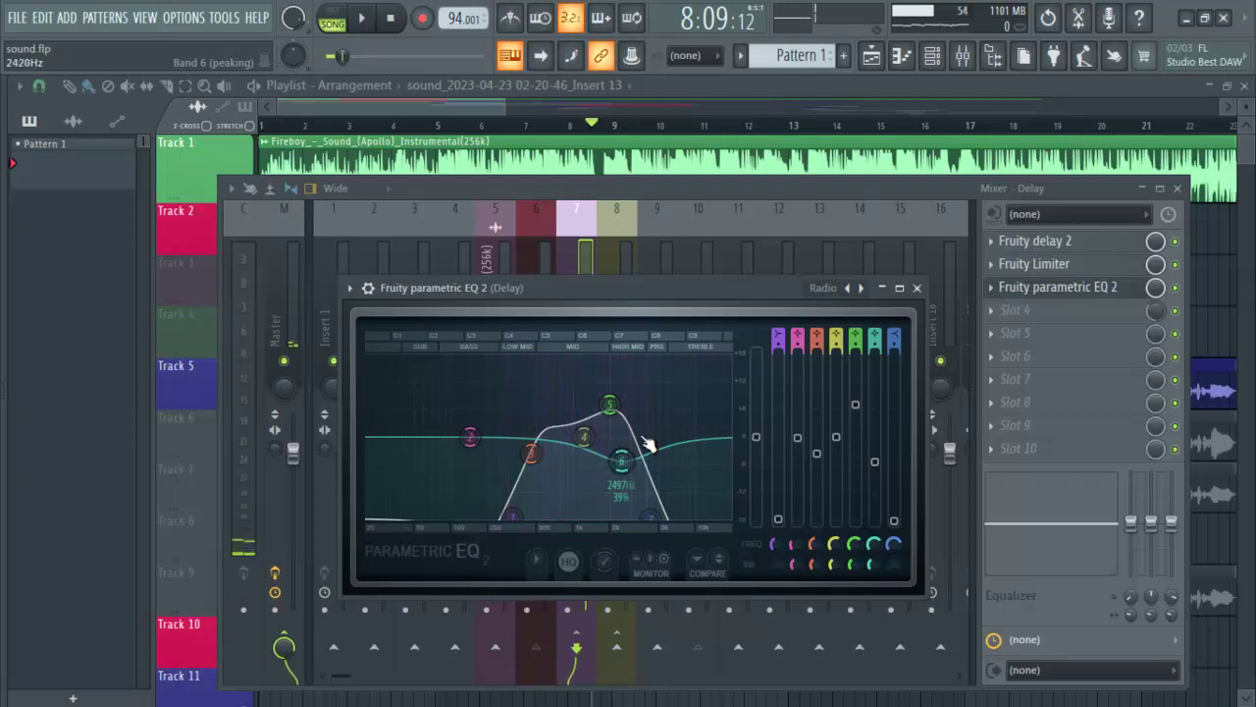
{"action": "left_click", "coordinate": [919, 288]}
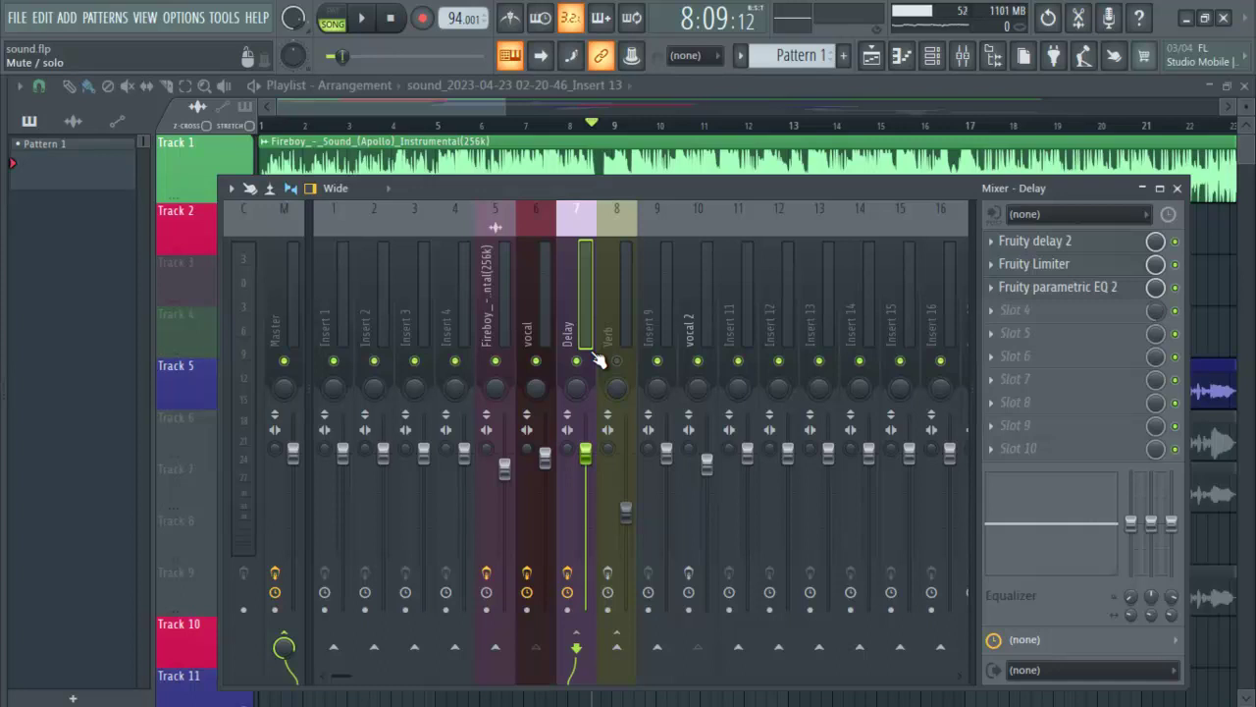
Lower the Delay channel's volume fader to just below the Verb fader's level while playing the song, and stop playback
{"action": "key", "text": "space"}
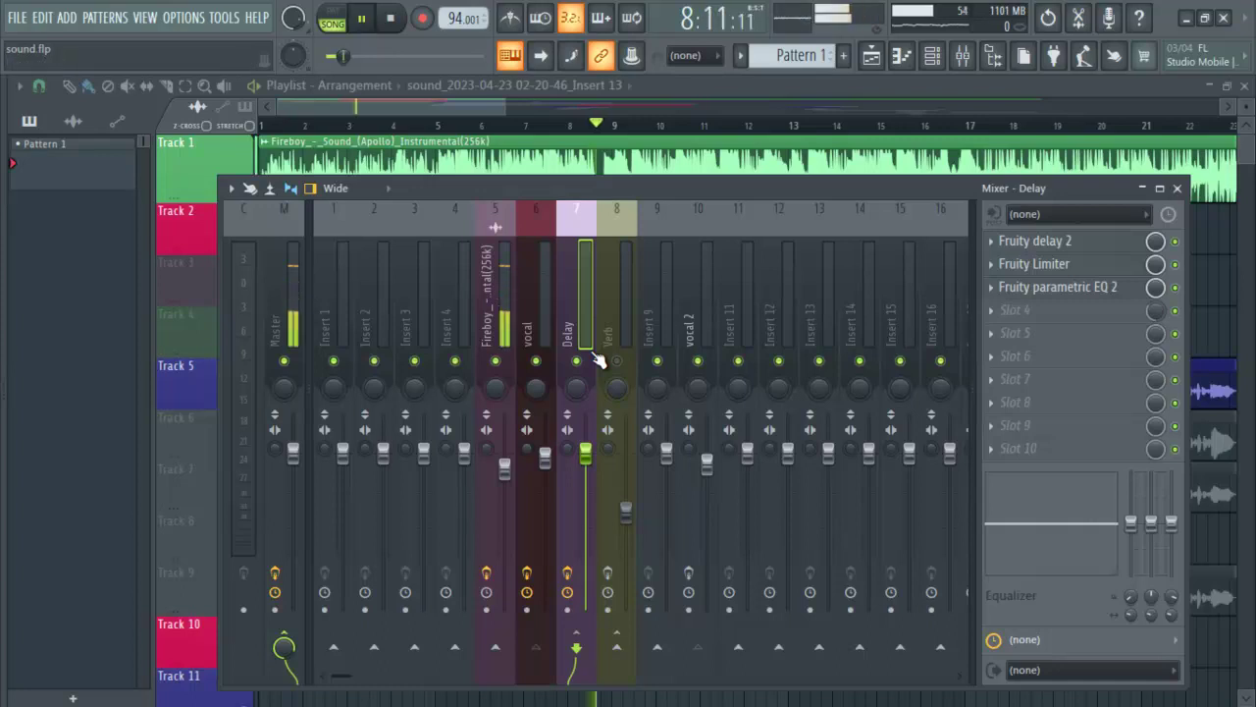
{"action": "left_click_drag", "start_coordinate": [593, 473], "coordinate": [584, 550]}
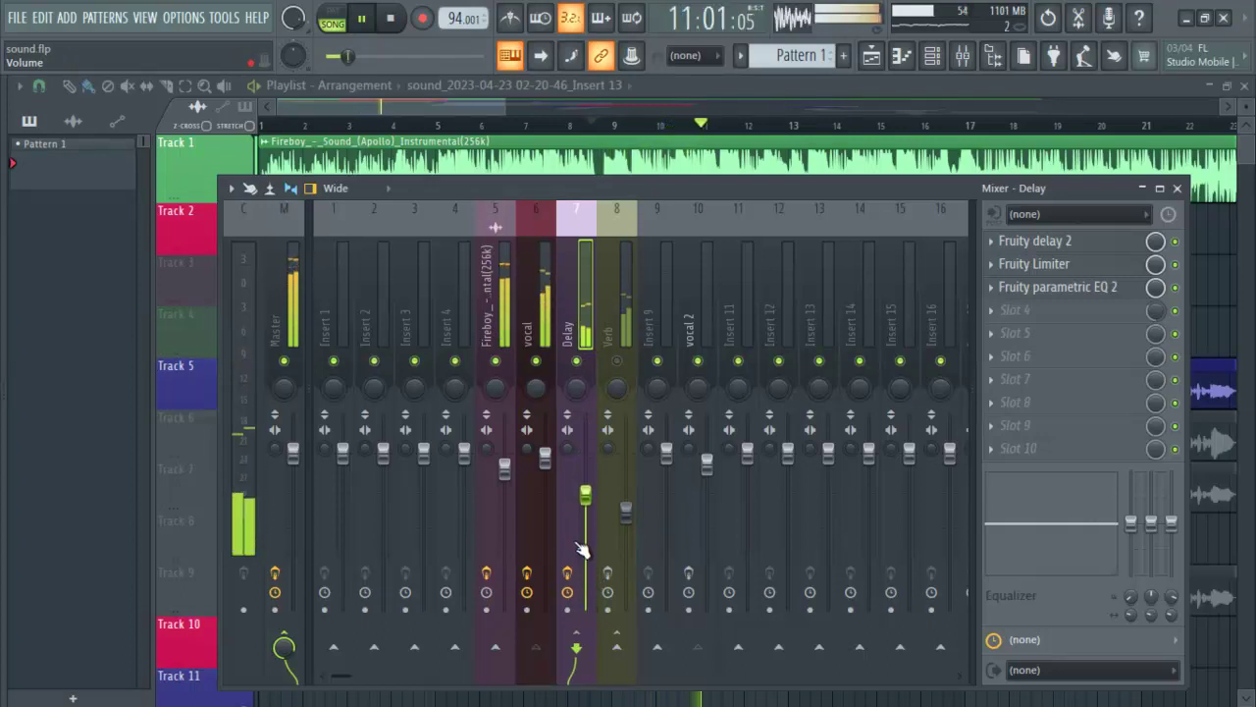
{"action": "key", "text": "space"}
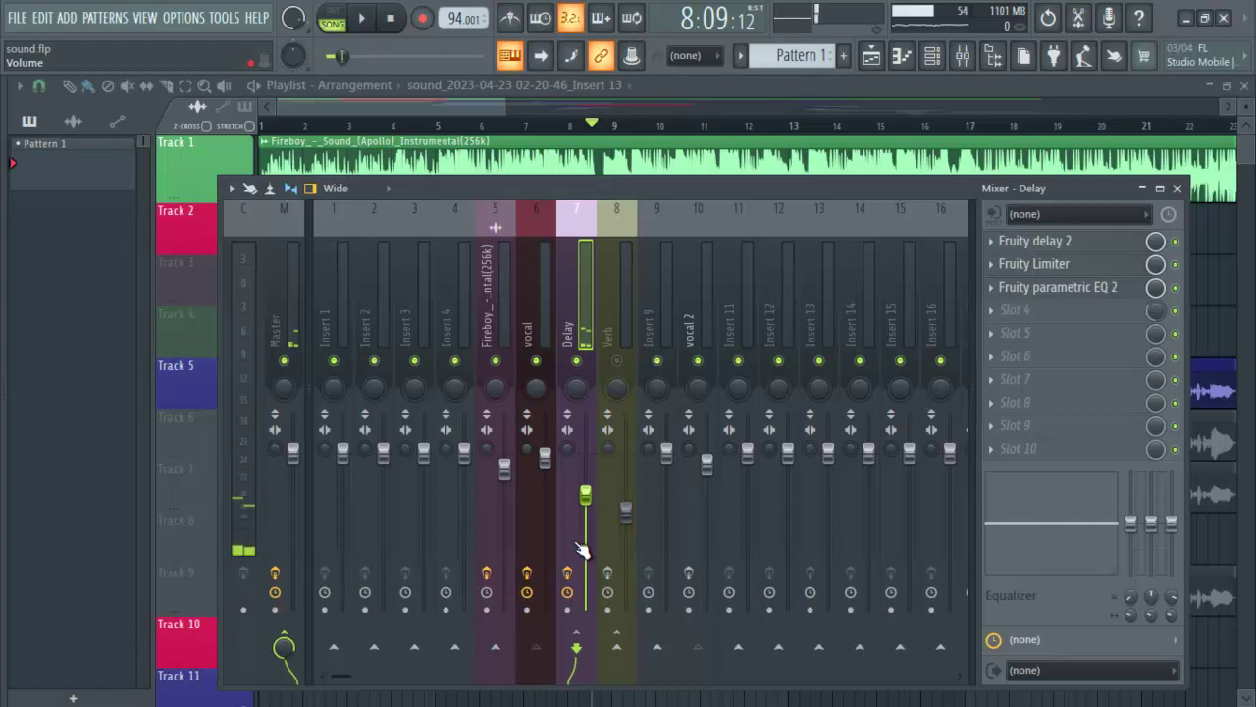
{"action": "scroll", "coordinate": [583, 565], "scroll_direction": "down", "scroll_amount": 2}
{"action": "scroll", "coordinate": [581, 593], "scroll_direction": "down", "scroll_amount": 2}
{"action": "scroll", "coordinate": [582, 515], "scroll_direction": "up", "scroll_amount": 3}
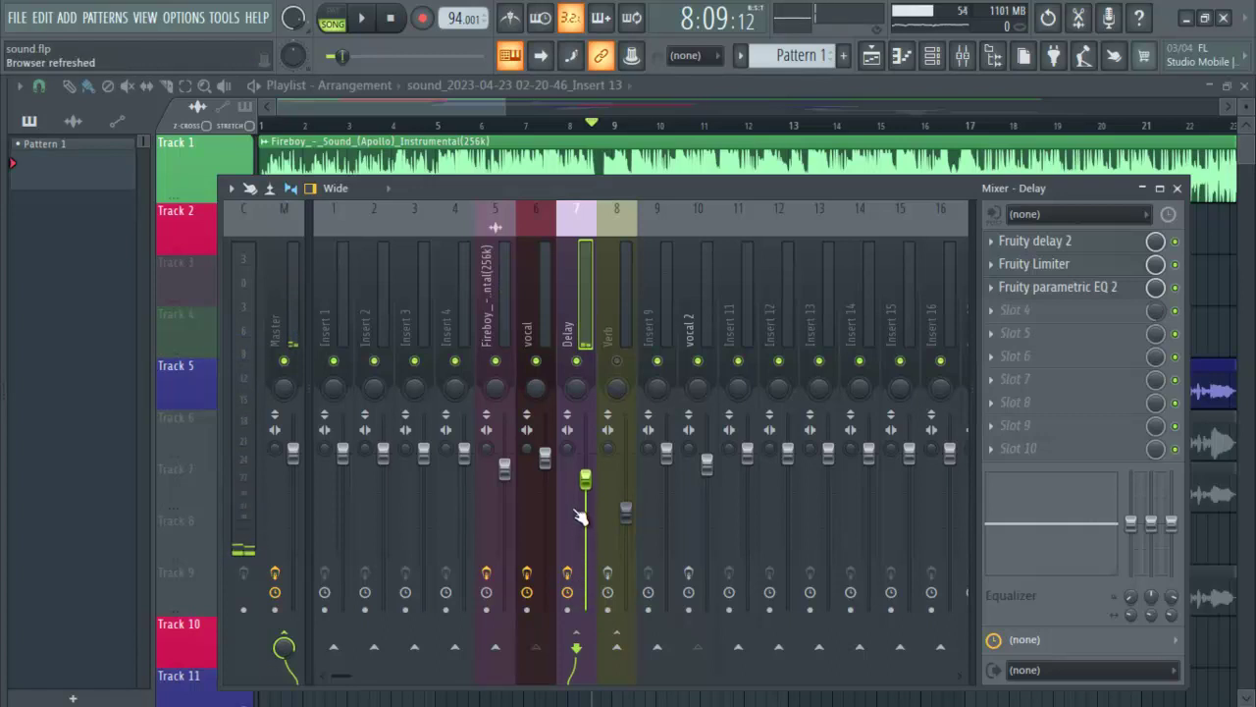
{"action": "key", "text": "space"}
{"action": "scroll", "coordinate": [582, 530], "scroll_direction": "down", "scroll_amount": 5}
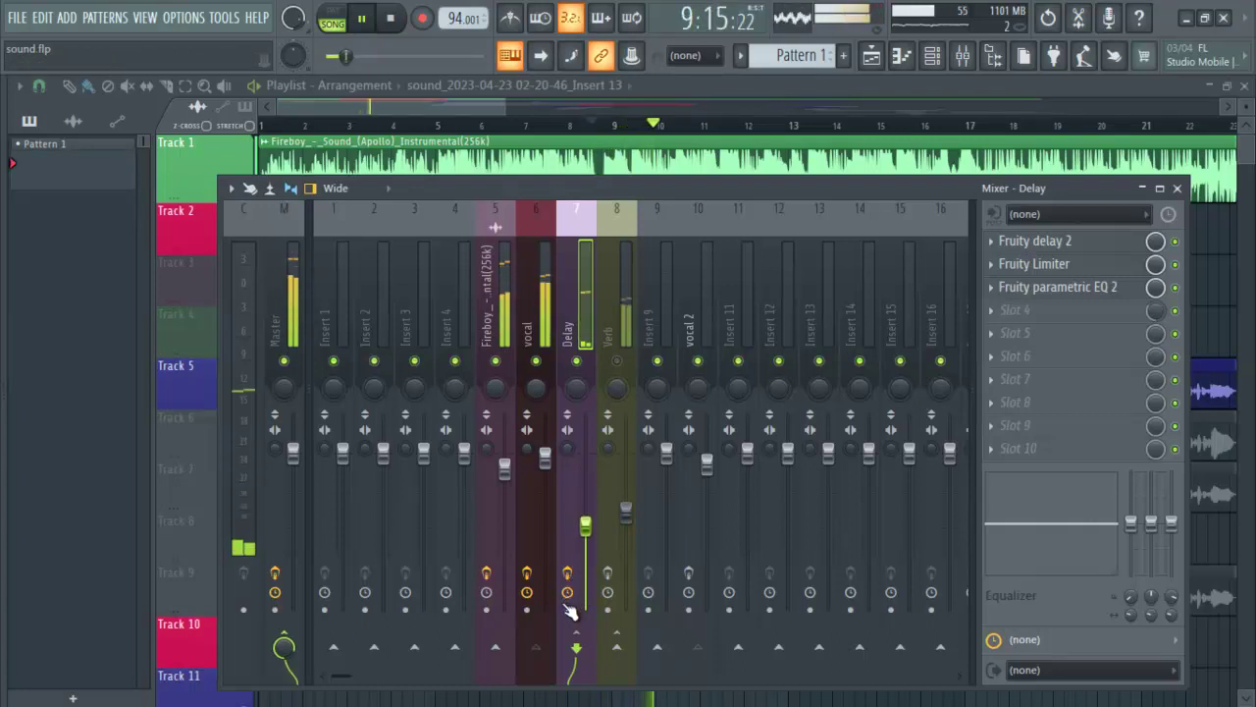
{"action": "scroll", "coordinate": [569, 610], "scroll_direction": "down", "scroll_amount": 1}
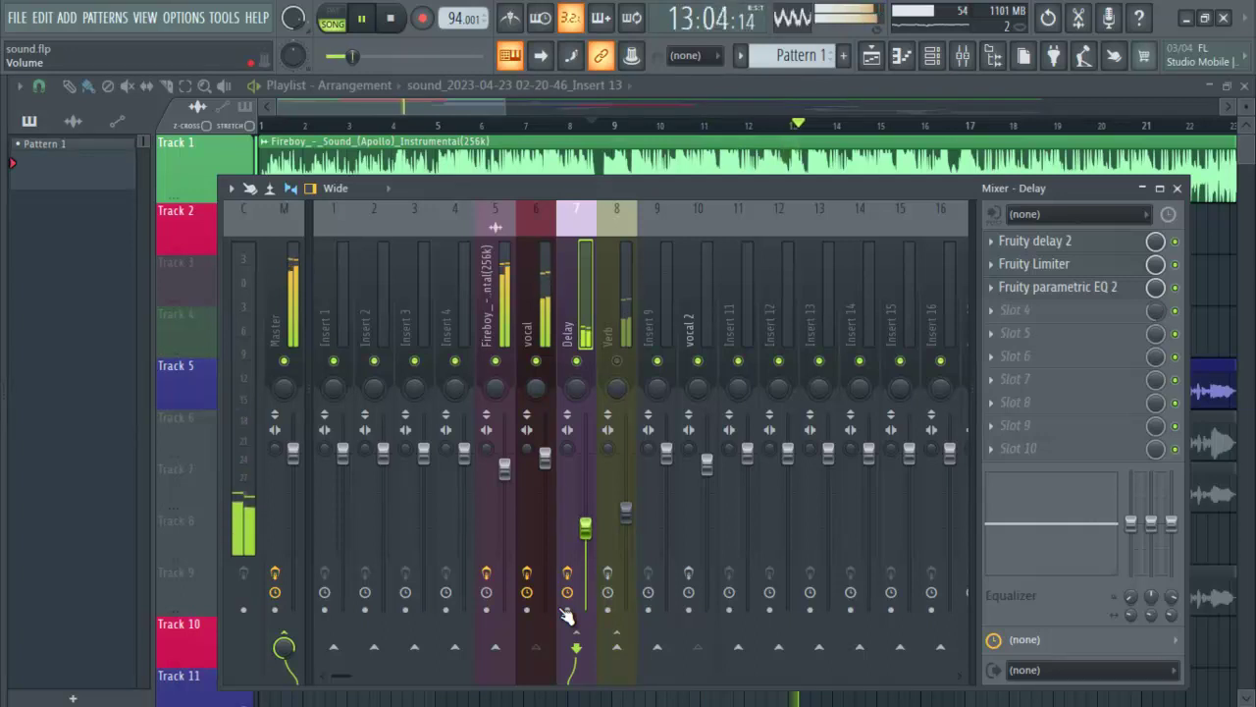
{"action": "key", "text": "space"}
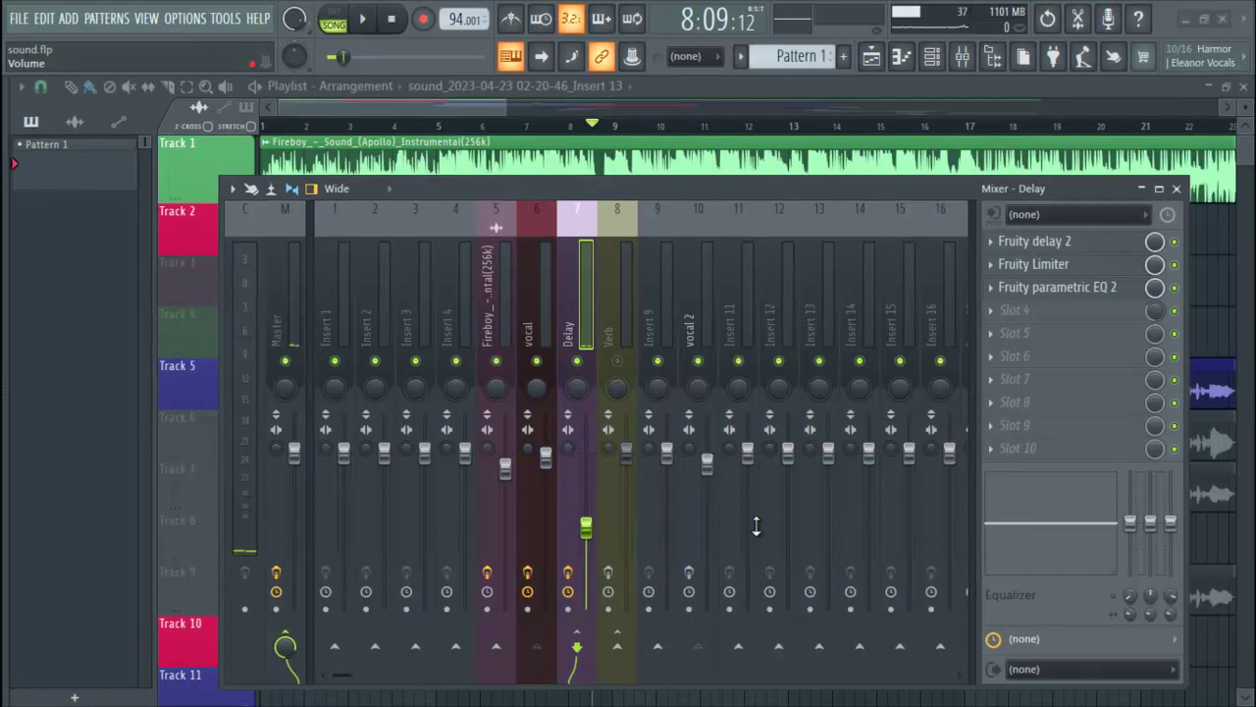
Unmute the Verb channel, check the vocal channel's sends to Delay and Verb, and select the Verb channel
{"action": "left_click", "coordinate": [616, 360]}
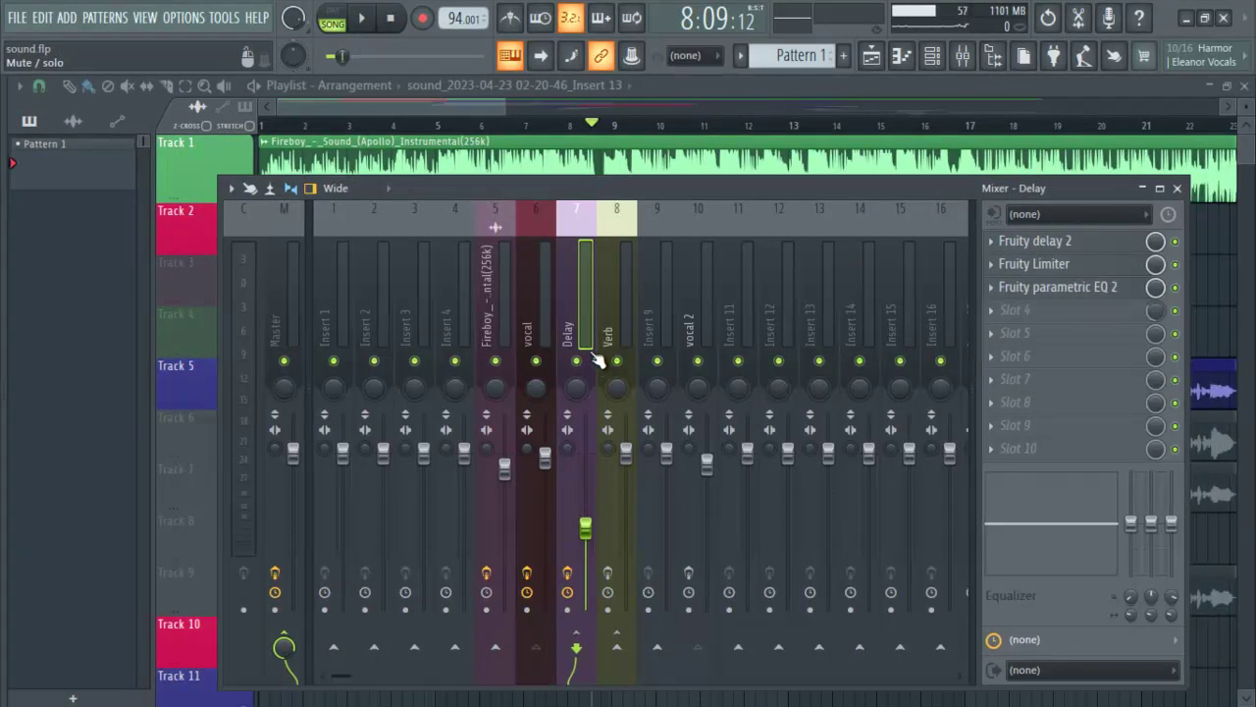
{"action": "left_click", "coordinate": [543, 343]}
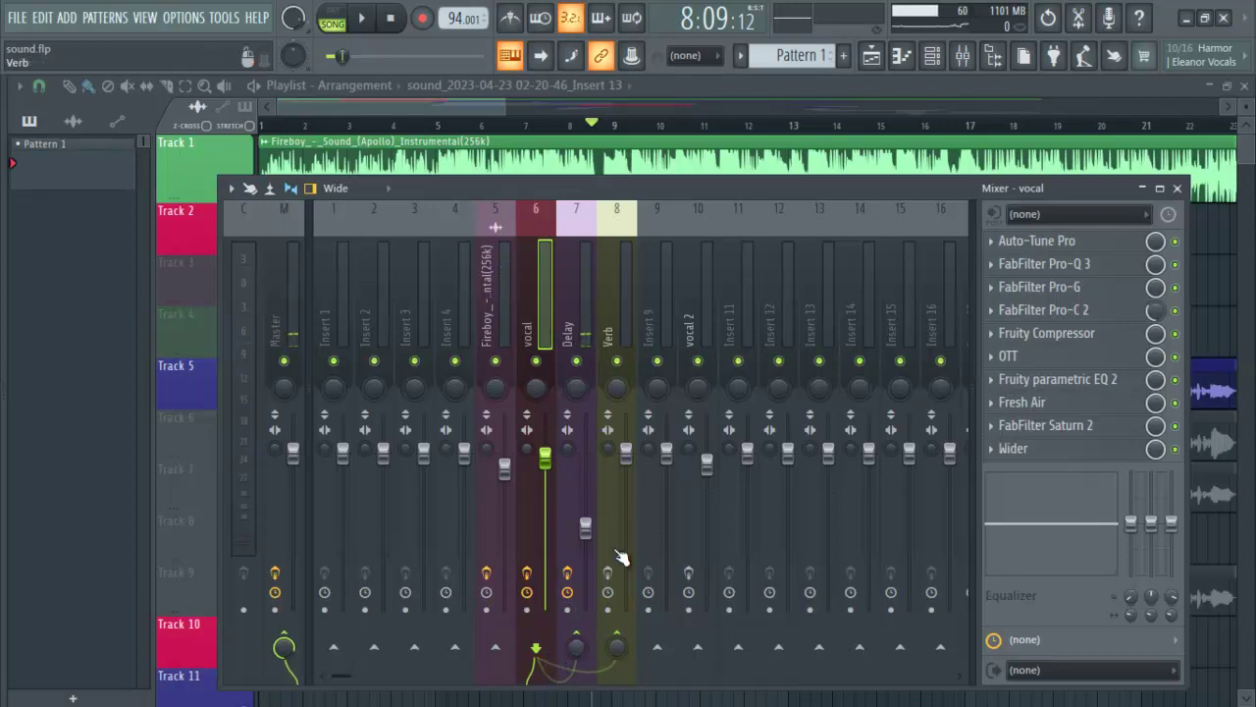
{"action": "left_click", "coordinate": [623, 336]}
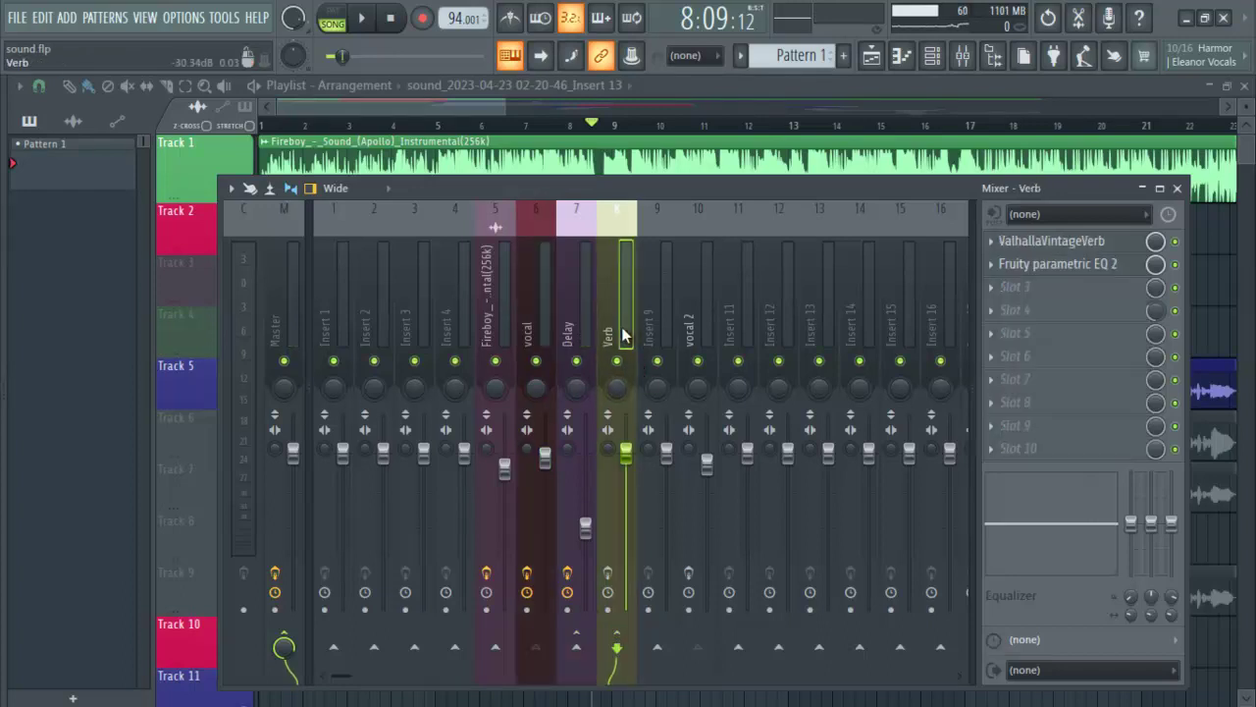
Disable Fruity parametric EQ 2 on the Verb channel and open ValhallaVintageVerb centred over the mixer
{"action": "left_click", "coordinate": [1175, 264]}
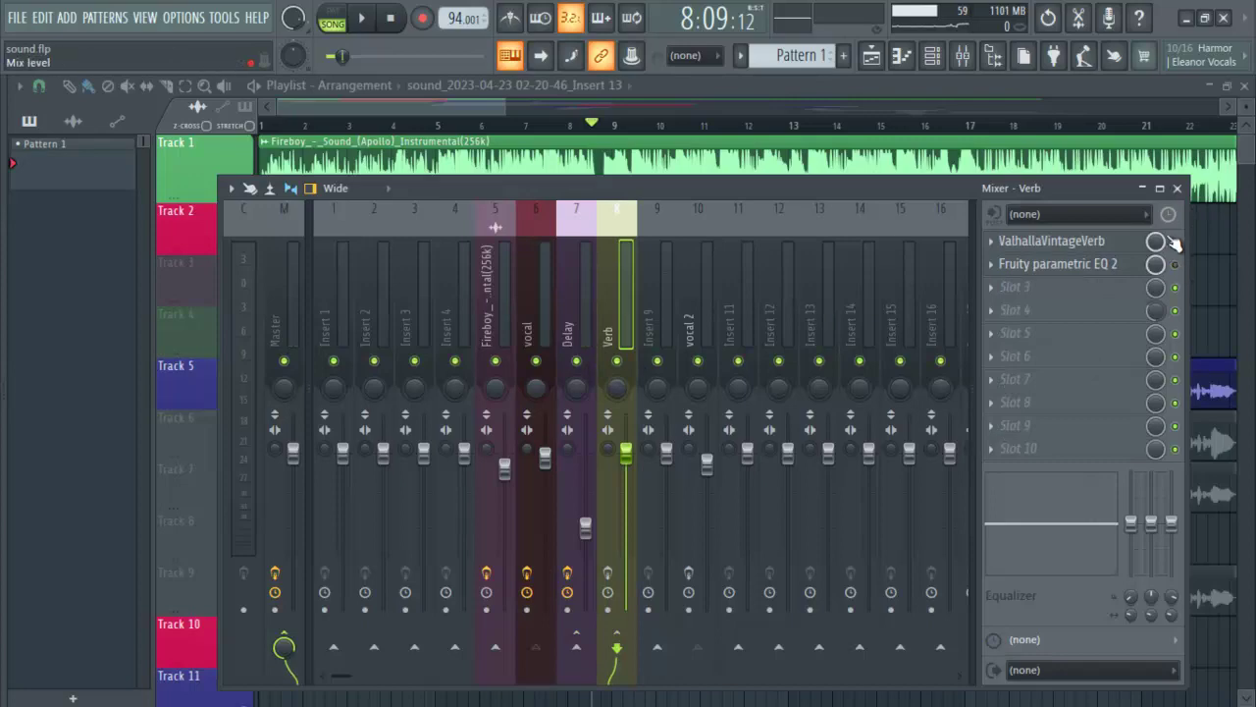
{"action": "left_click", "coordinate": [1099, 245]}
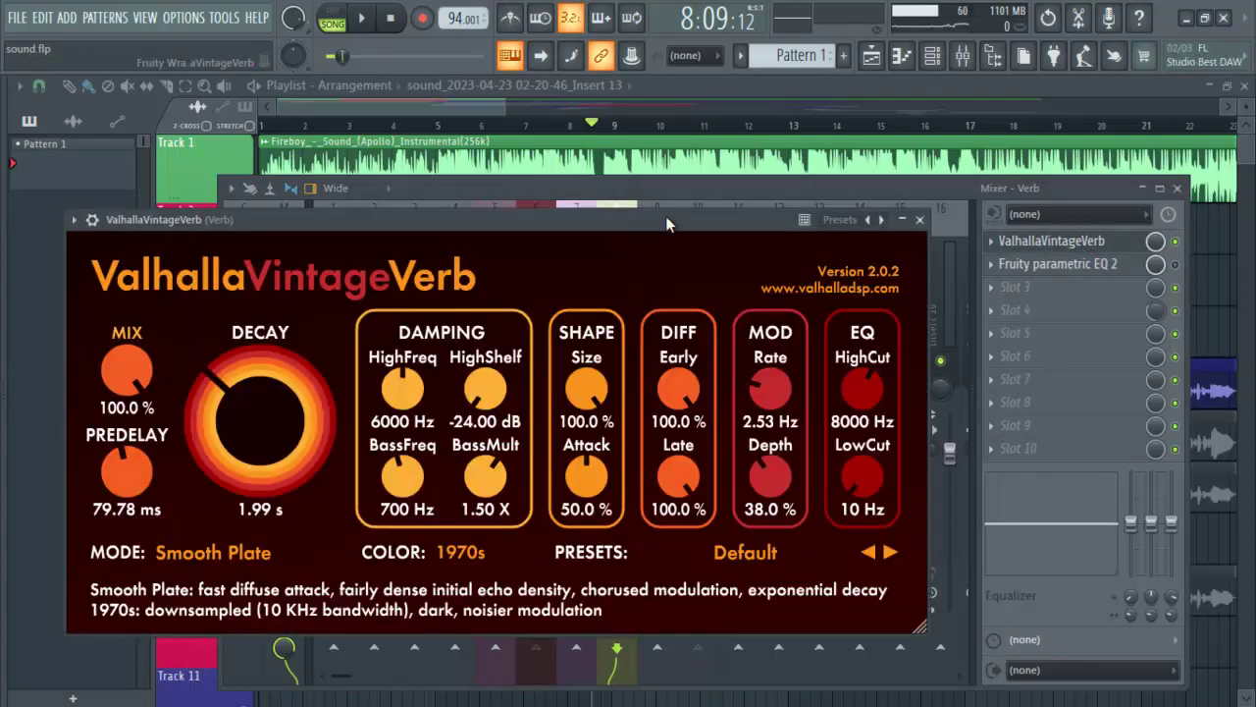
{"action": "left_click_drag", "start_coordinate": [667, 218], "coordinate": [804, 205]}
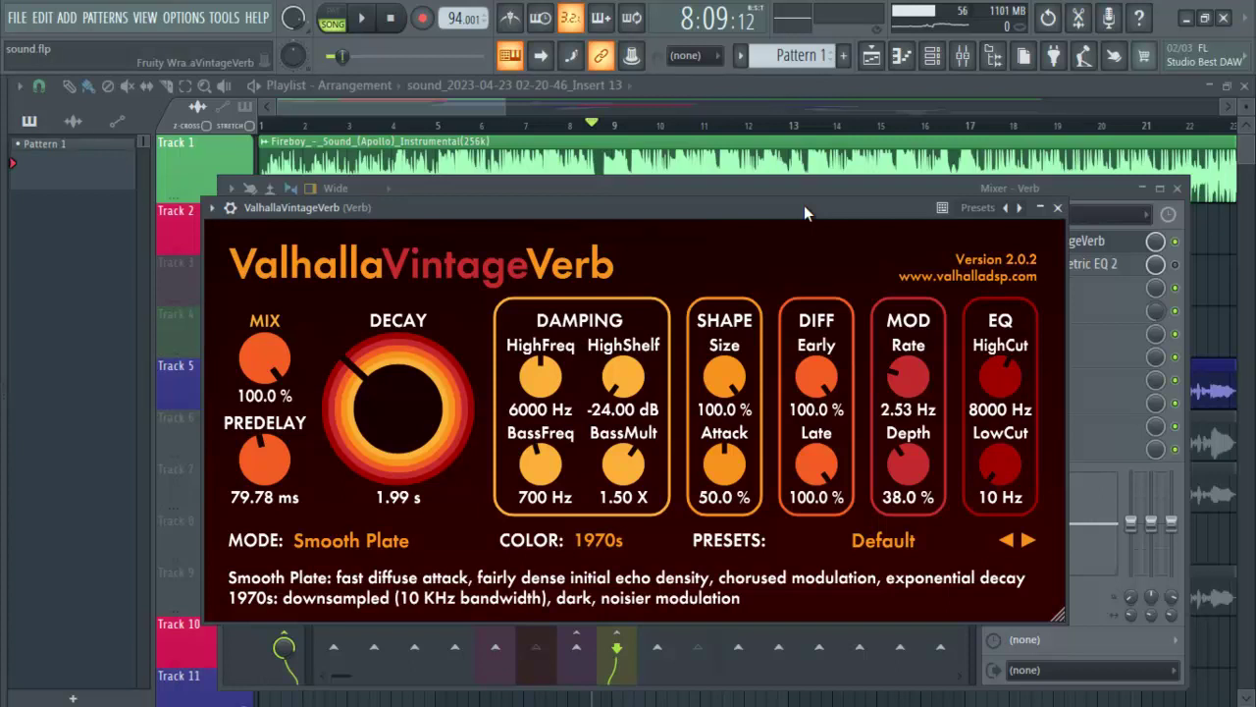
{"action": "left_click_drag", "start_coordinate": [697, 214], "coordinate": [724, 223]}
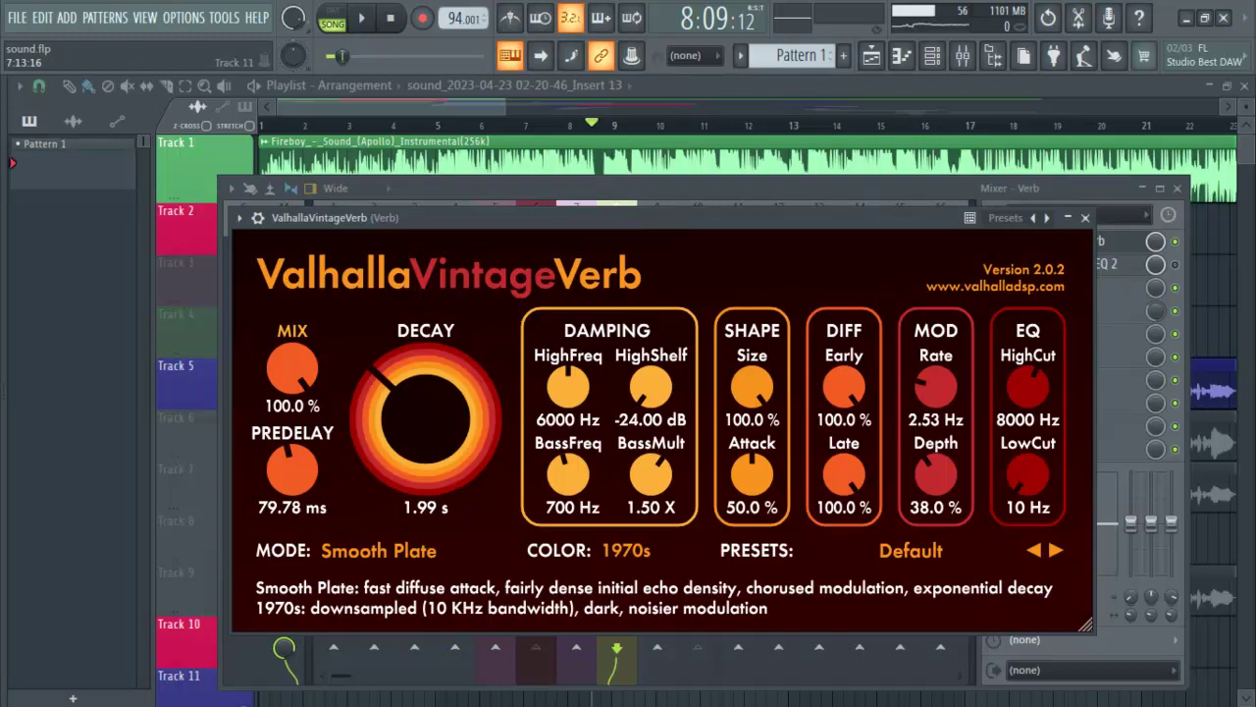
Switch to Calculator, compute the reverb pre-delay as 60000 / 94 / 8, check it against PREDELAY, and close Calculator
{"action": "key", "text": "super"}
{"action": "key", "text": "Escape"}
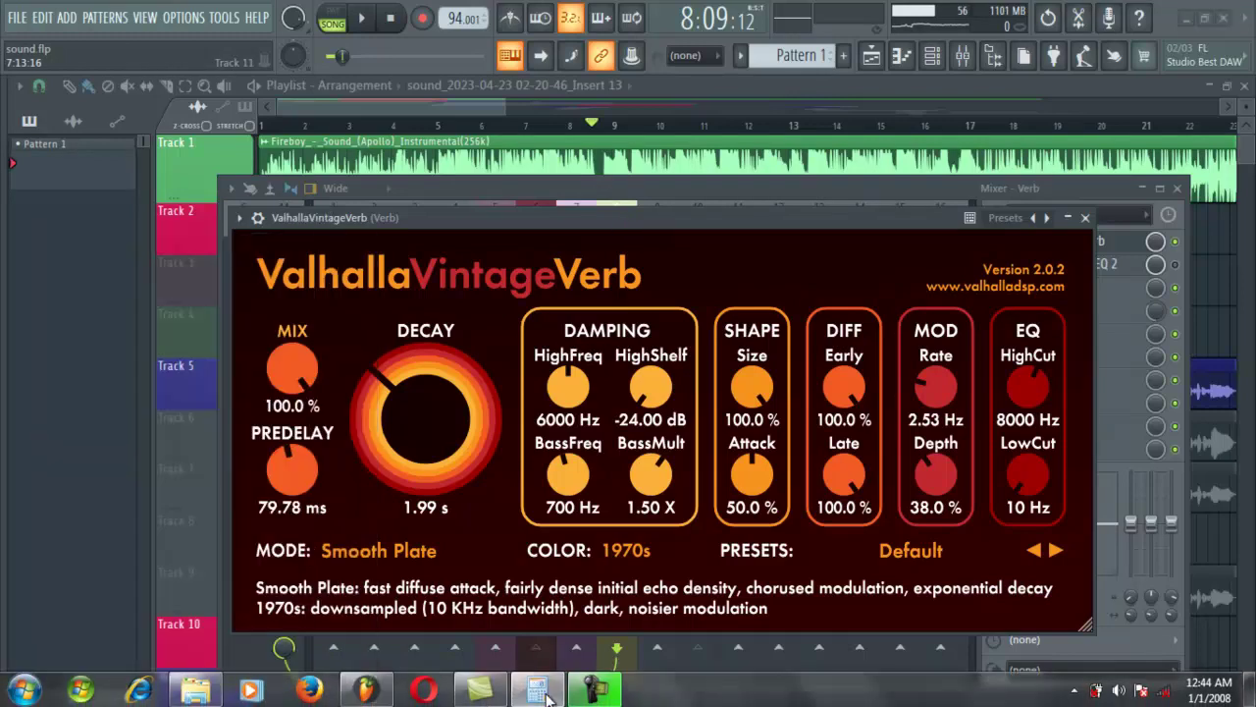
{"action": "left_click", "coordinate": [547, 695]}
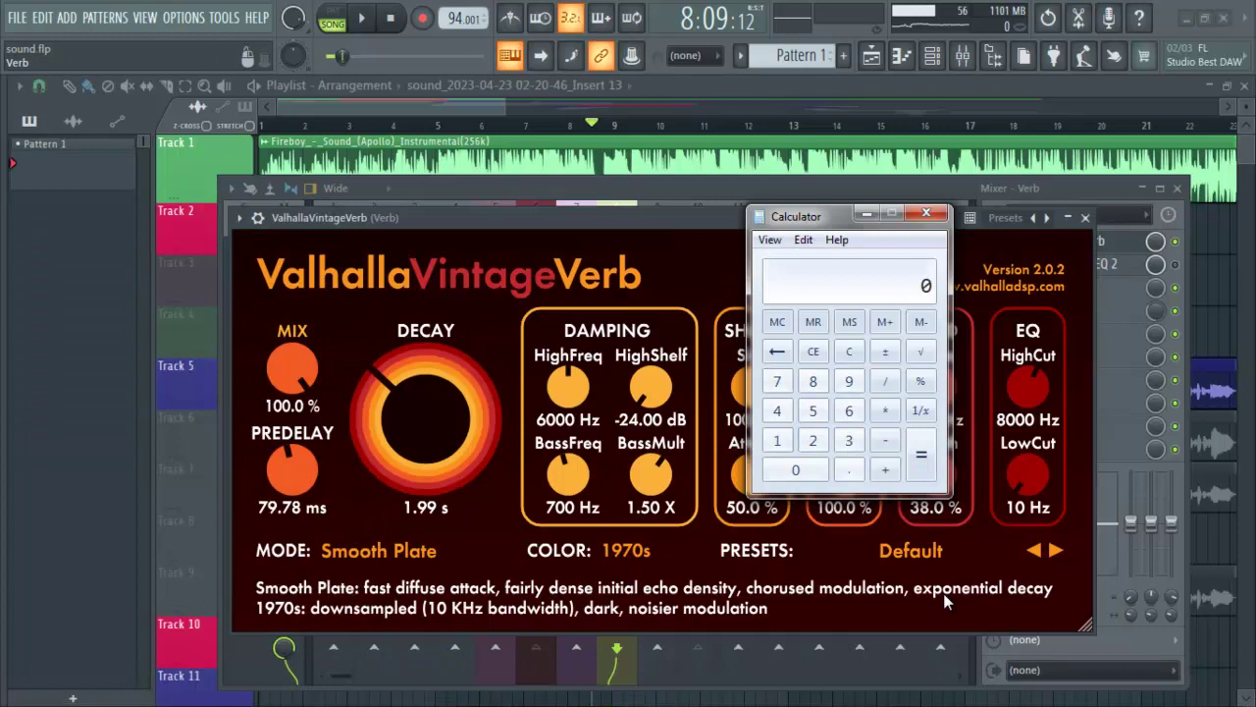
{"action": "type", "text": "60000 / "}
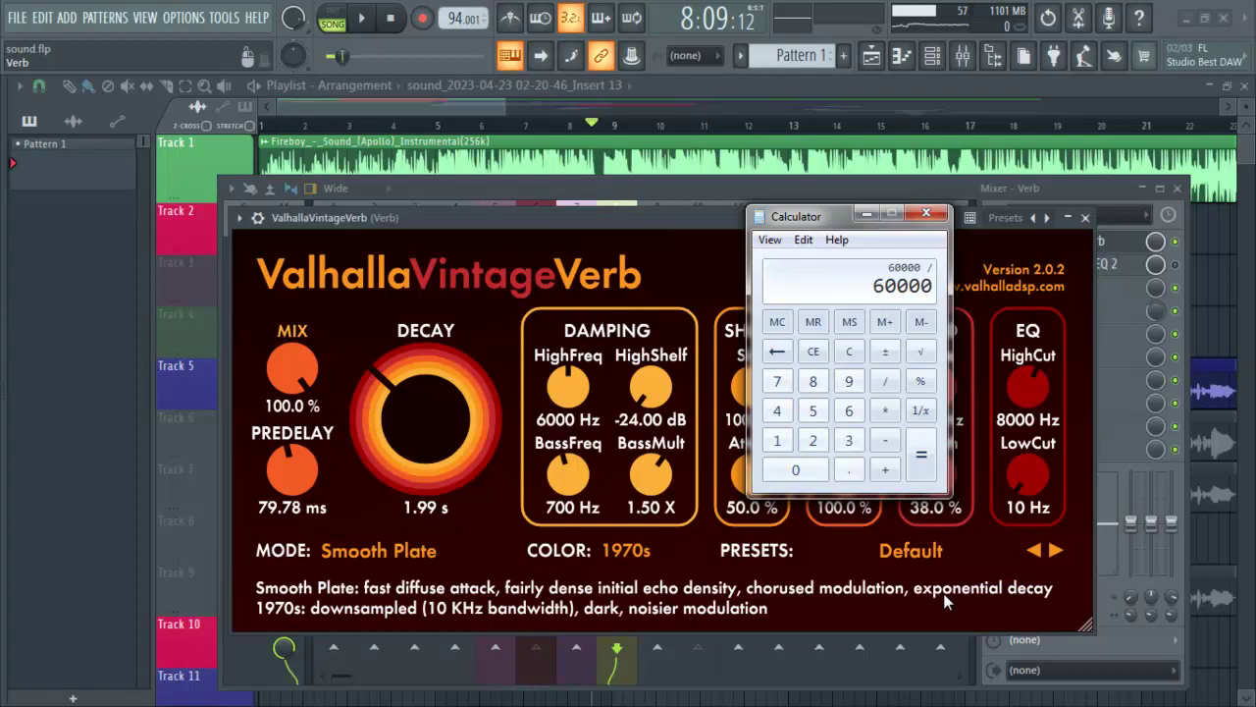
{"action": "type", "text": "94"}
{"action": "key", "text": "Return"}
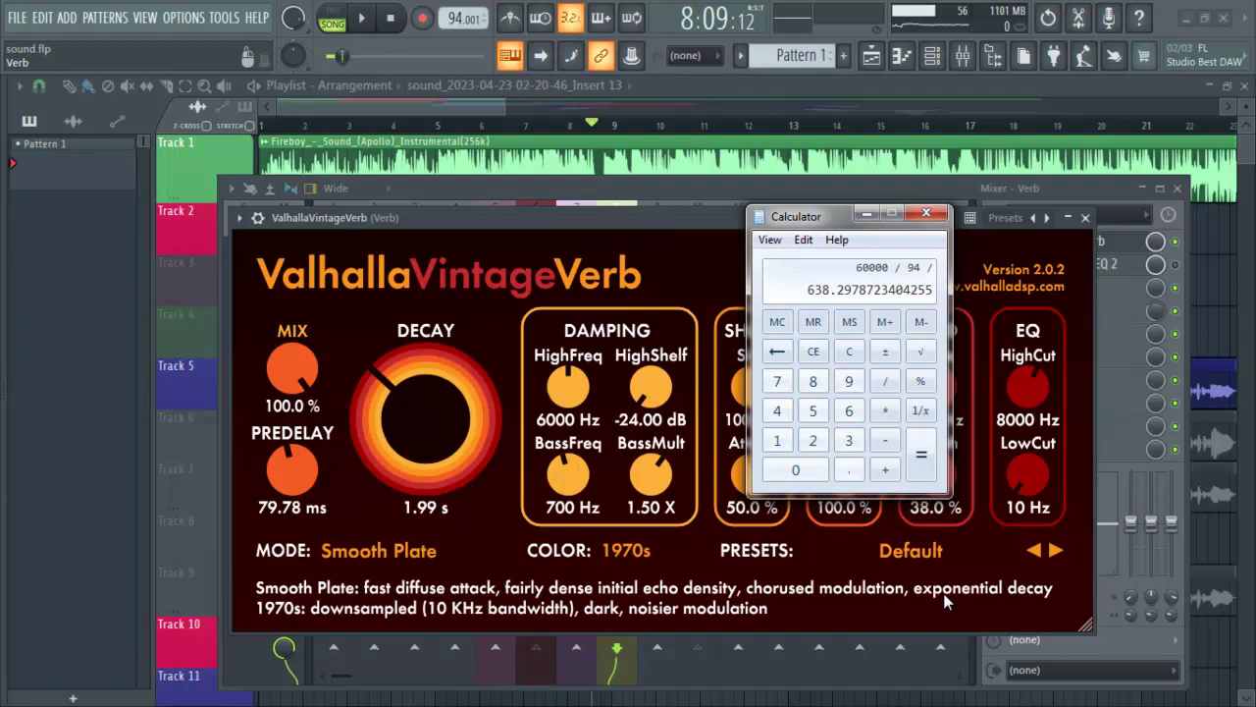
{"action": "type", "text": "8"}
{"action": "key", "text": "Return"}
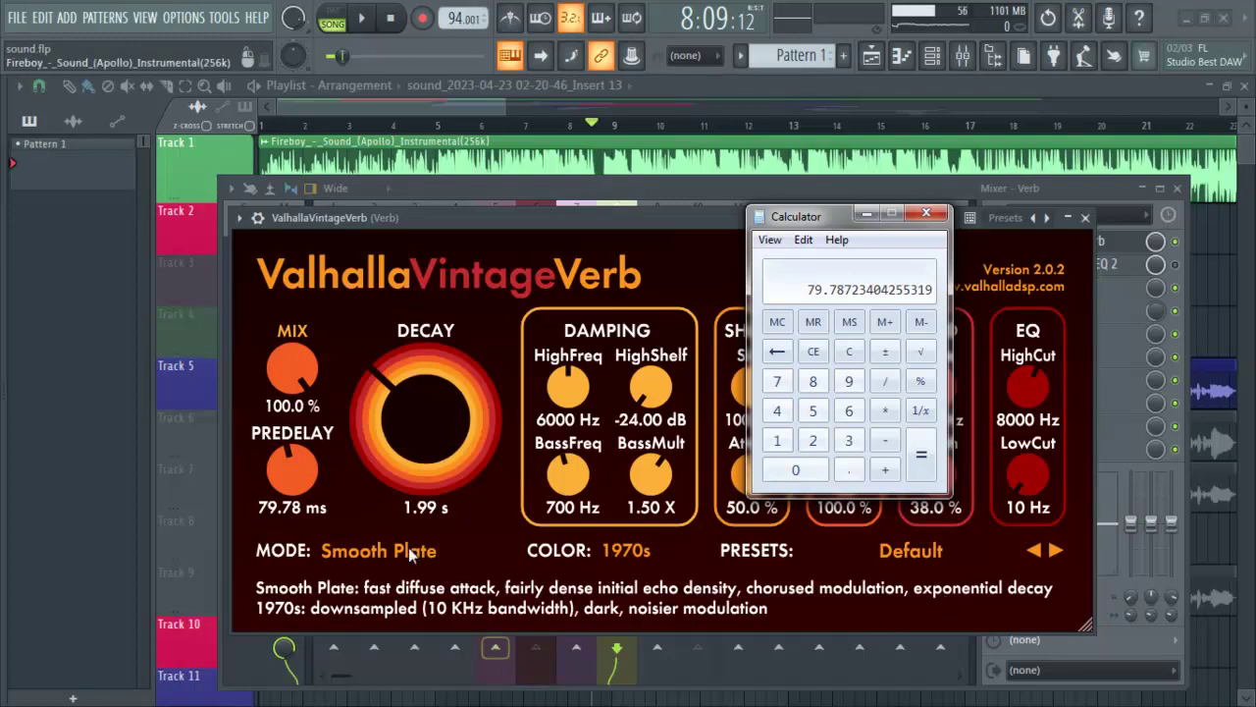
{"action": "double_click", "coordinate": [286, 511]}
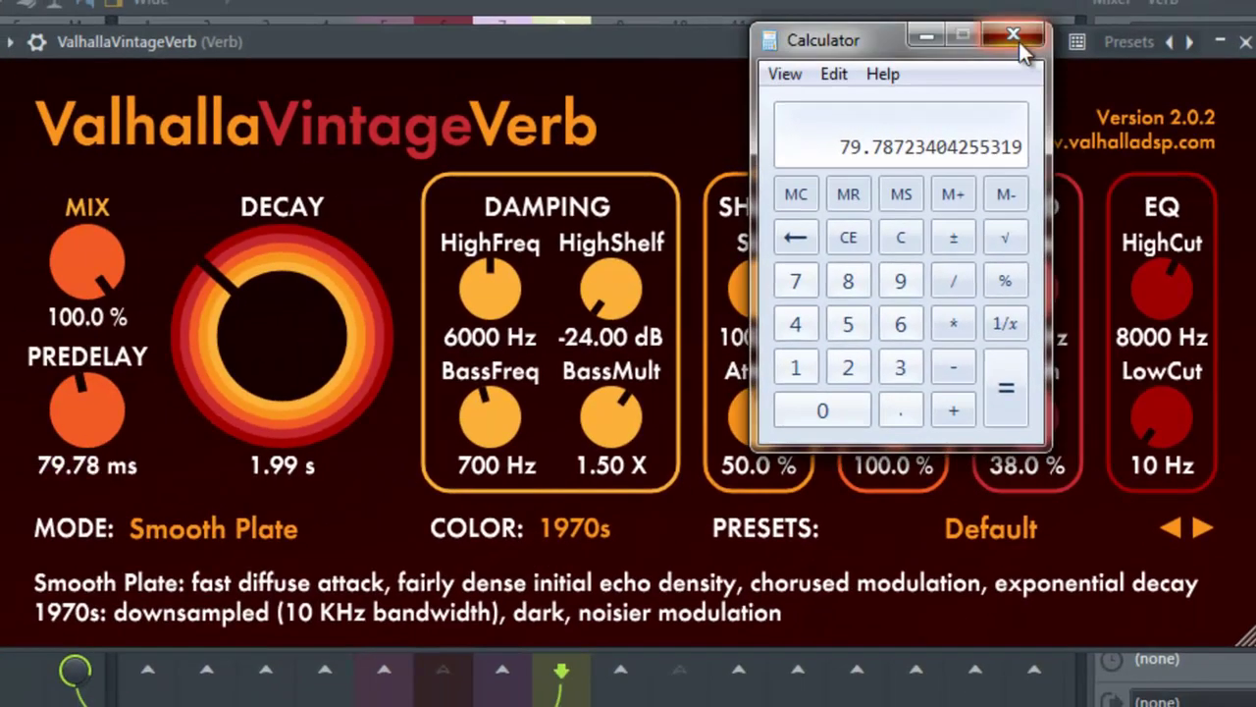
{"action": "left_click", "coordinate": [1015, 37]}
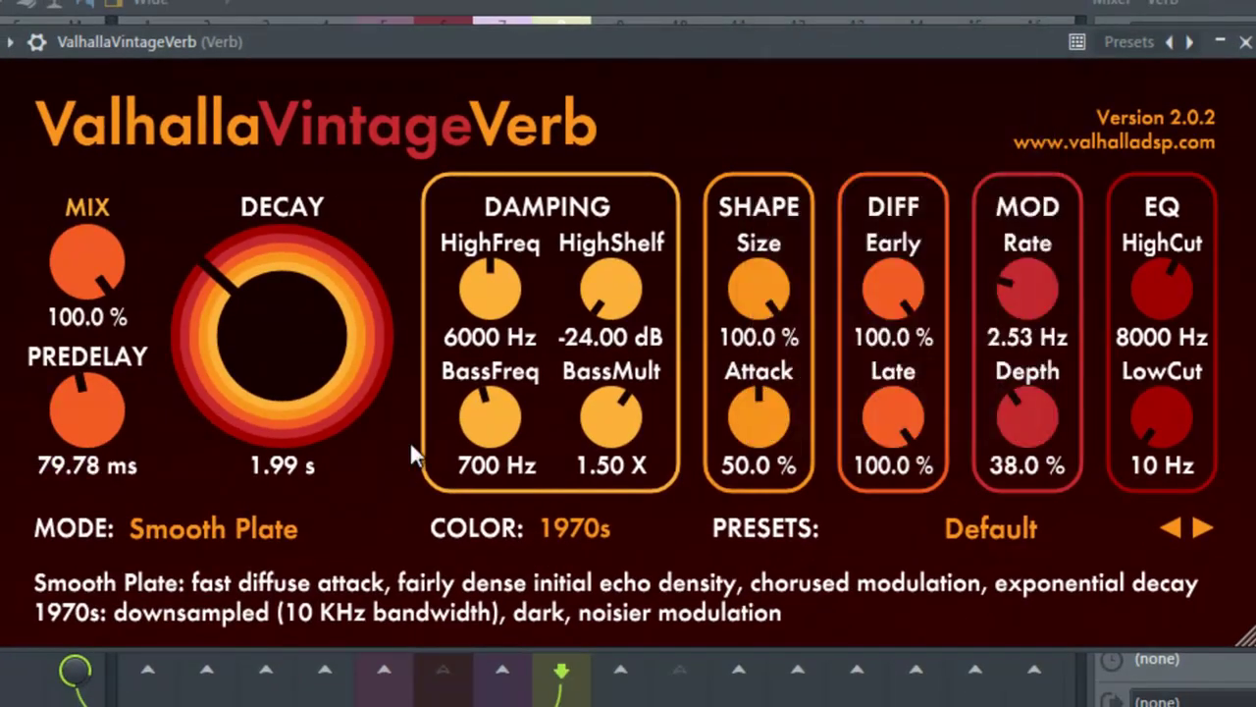
Set ValhallaVintageVerb to Smooth Plate mode with the mix at 100% and the decay at 1.99 s
{"action": "left_click", "coordinate": [223, 530]}
{"action": "left_click", "coordinate": [213, 278]}
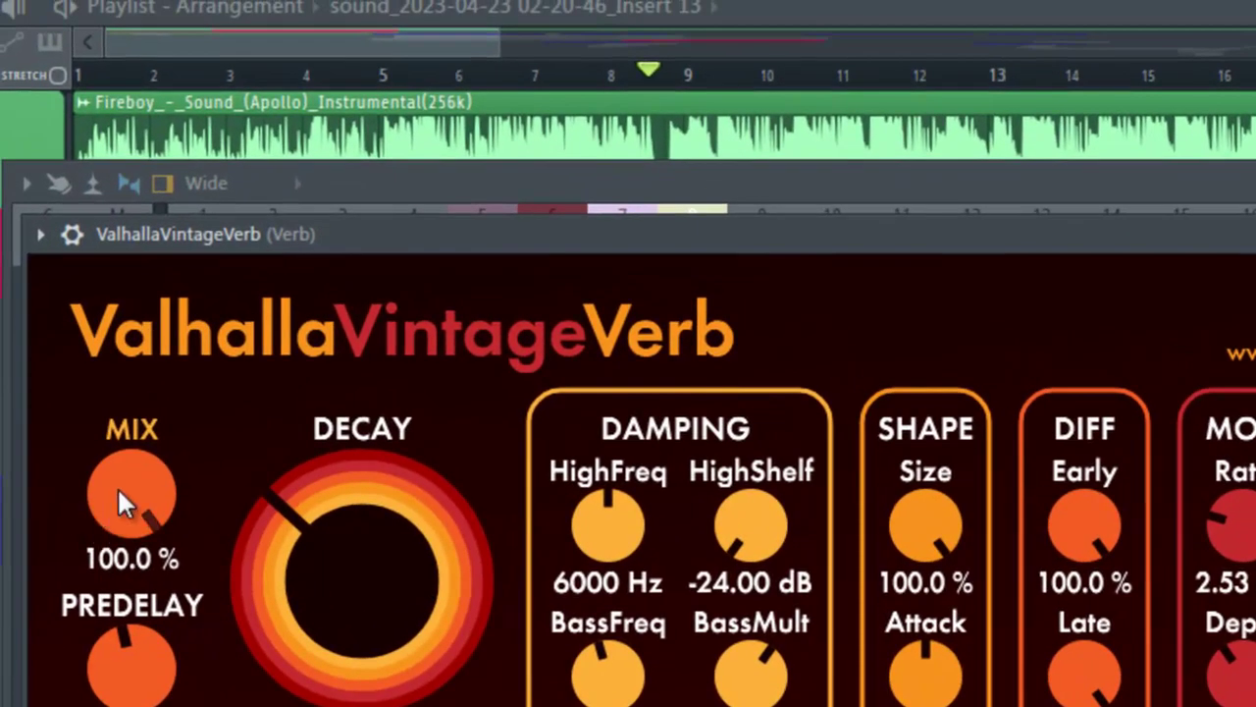
{"action": "left_click_drag", "start_coordinate": [116, 483], "coordinate": [231, 114]}
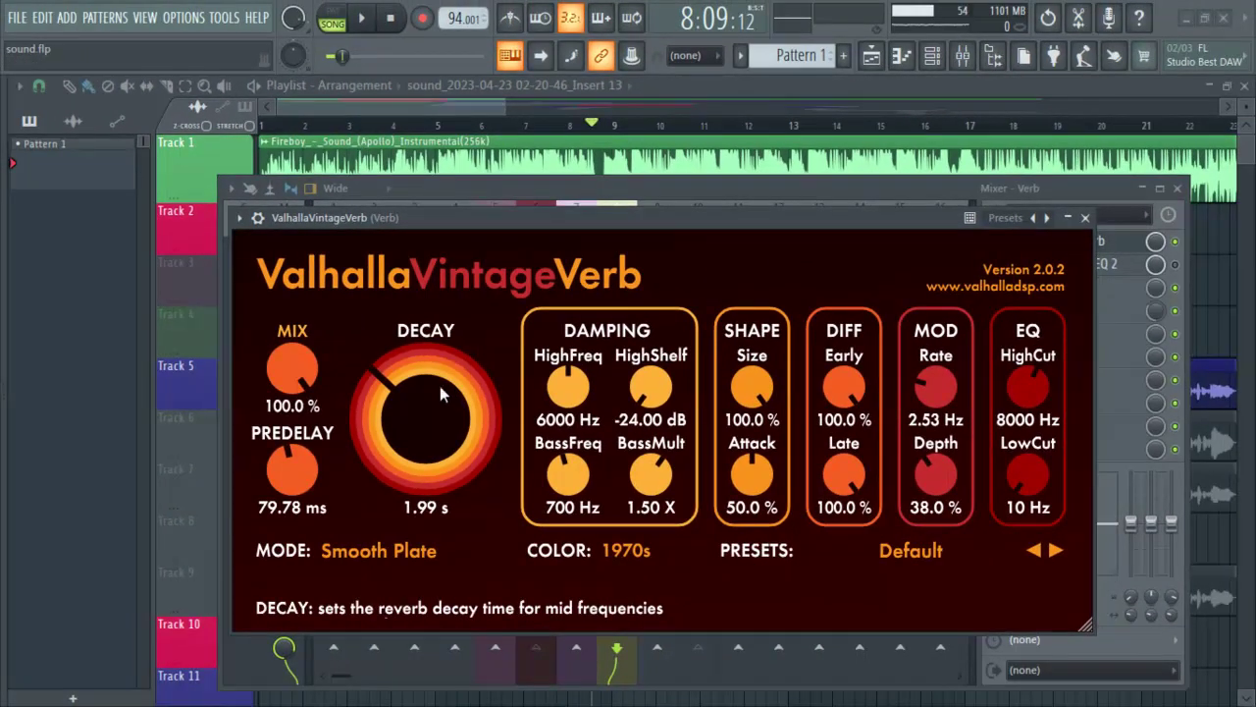
{"action": "left_click", "coordinate": [412, 515]}
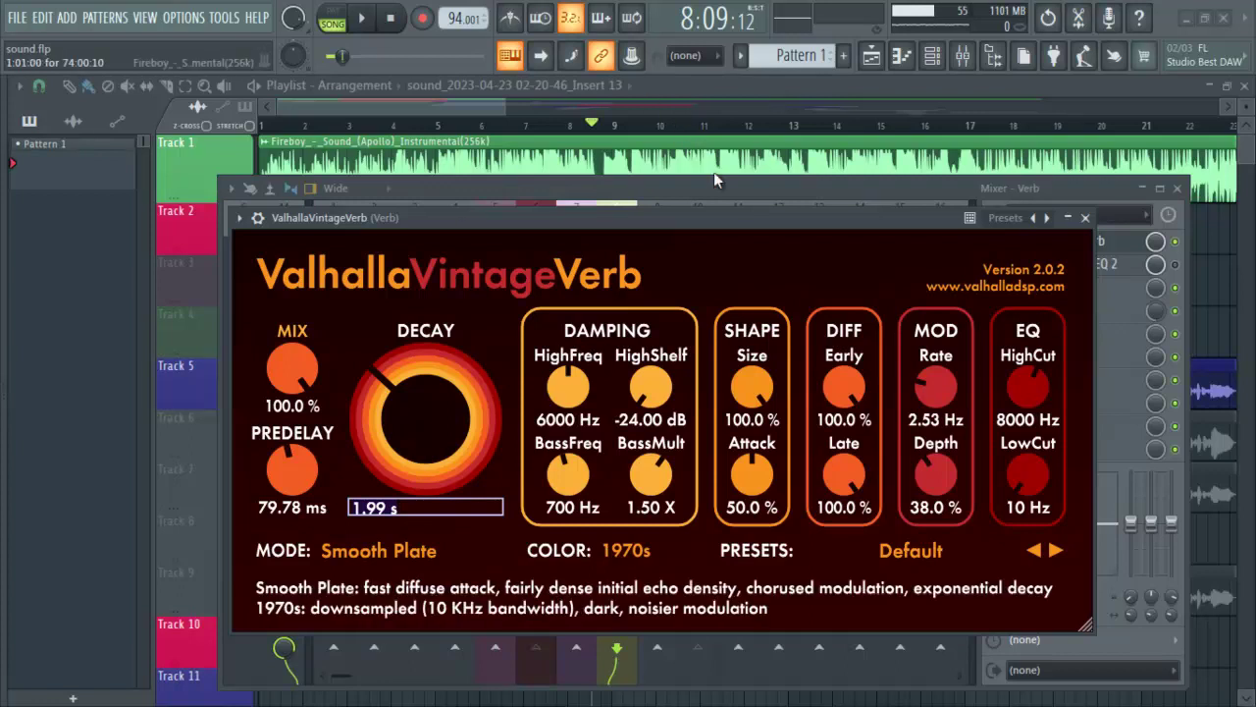
{"action": "key", "text": "Return"}
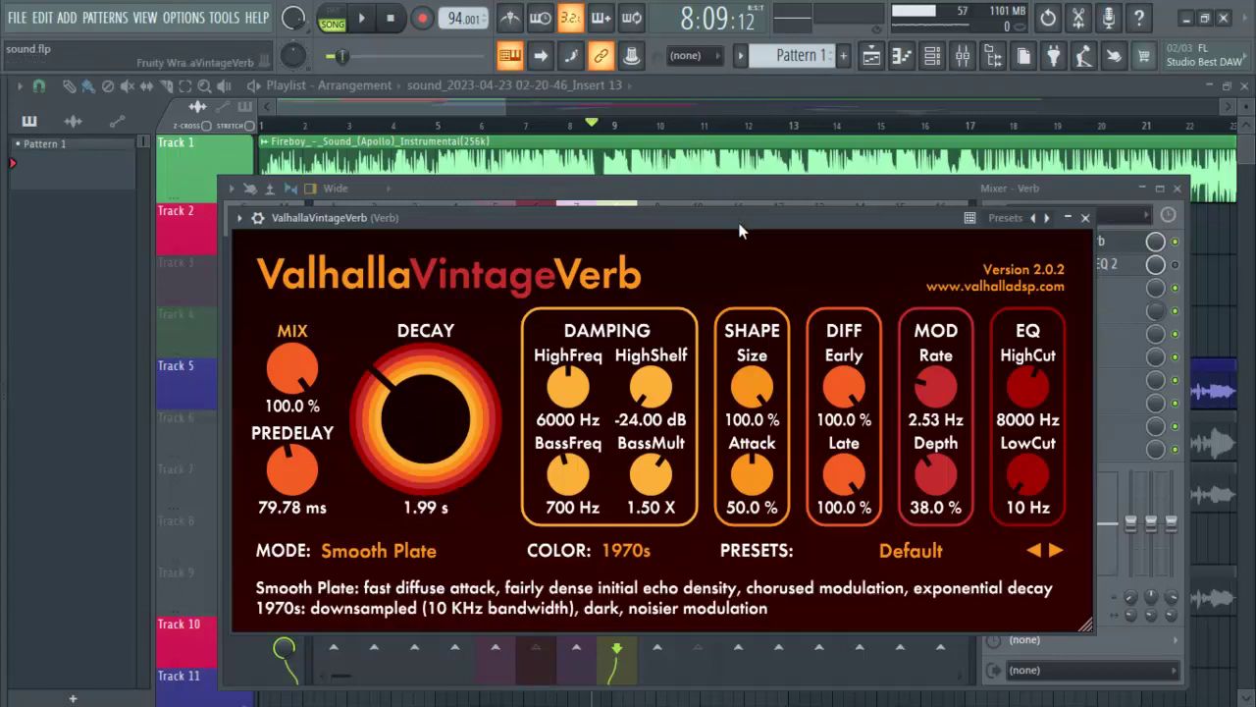
Test-play the song briefly and enable the effect slots on the Verb channel
{"action": "key", "text": "space"}
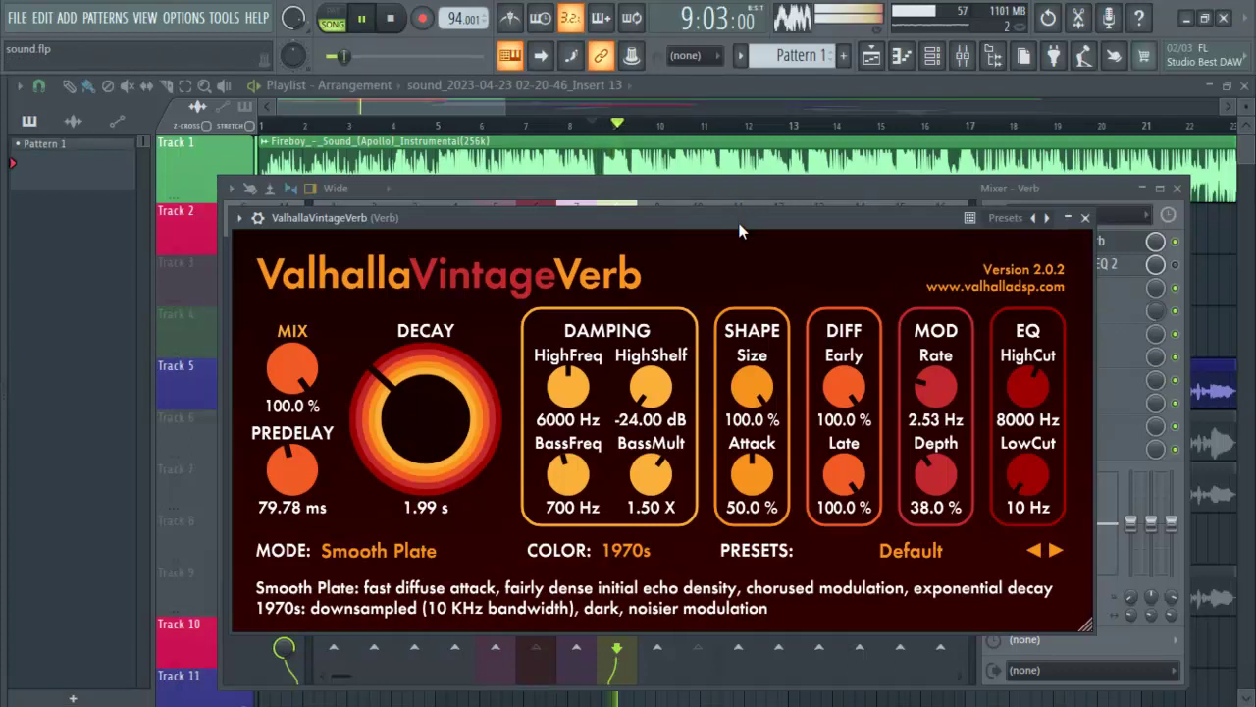
{"action": "key", "text": "space"}
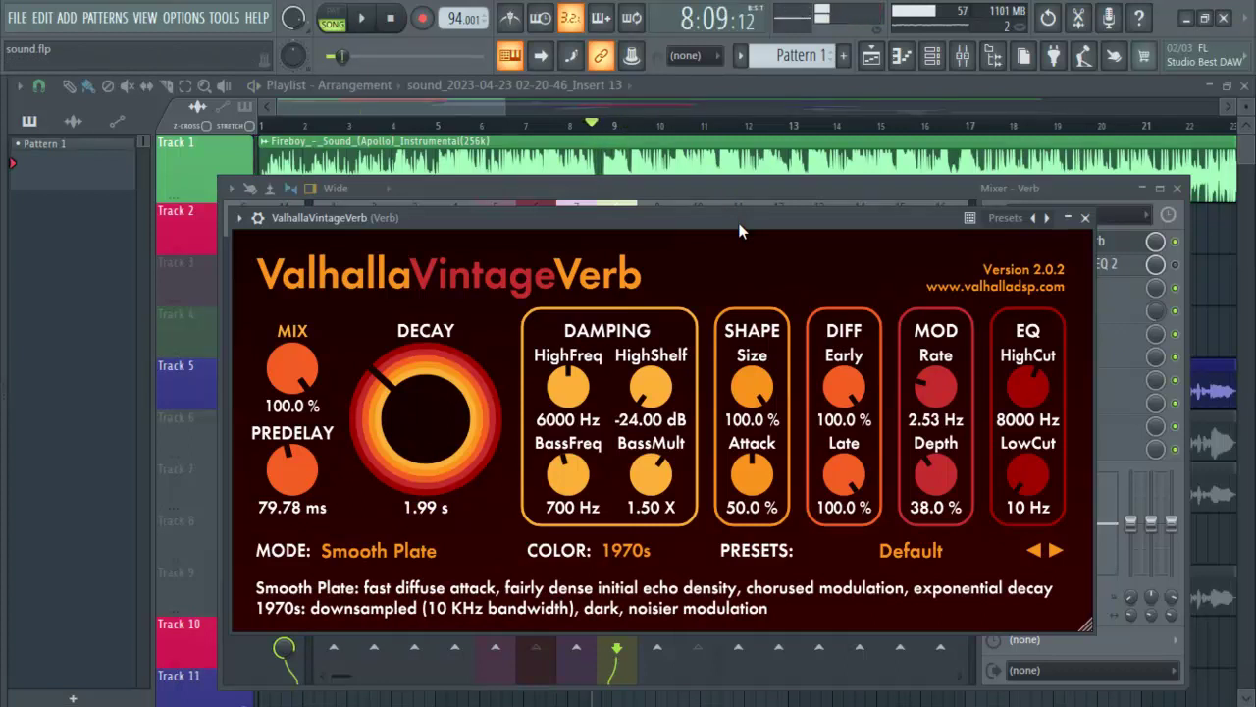
{"action": "left_click", "coordinate": [1067, 218]}
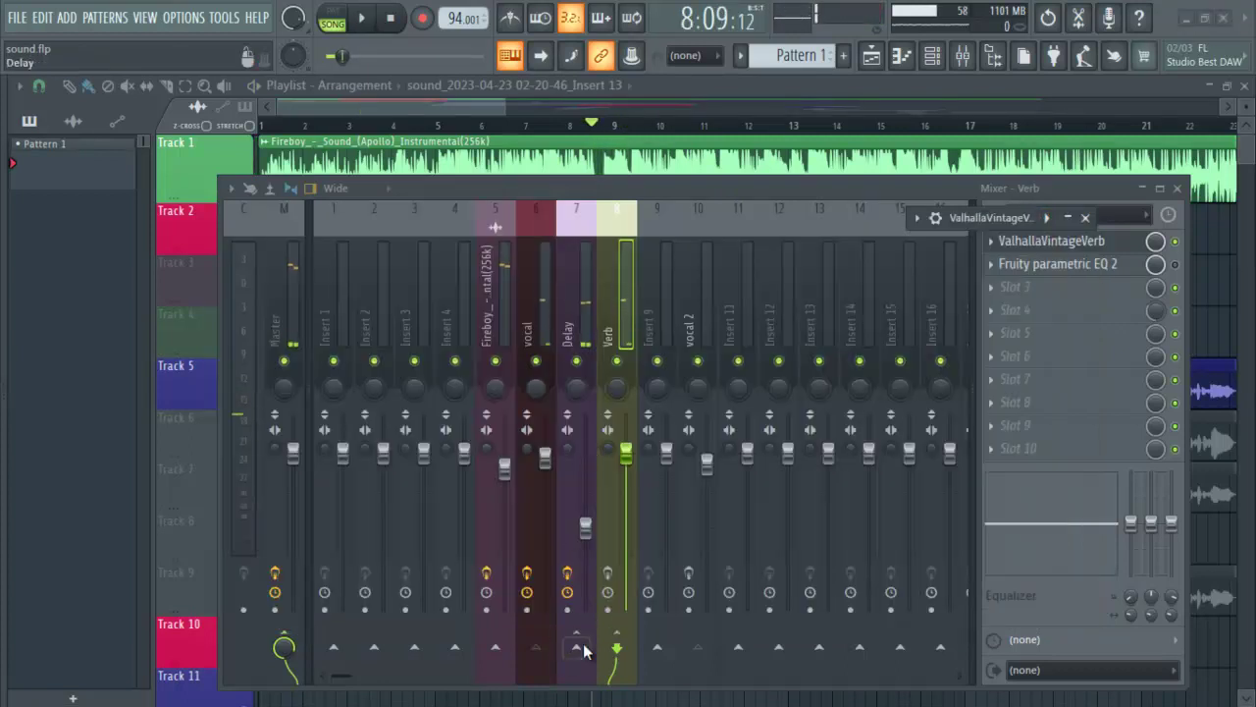
{"action": "left_click", "coordinate": [608, 574]}
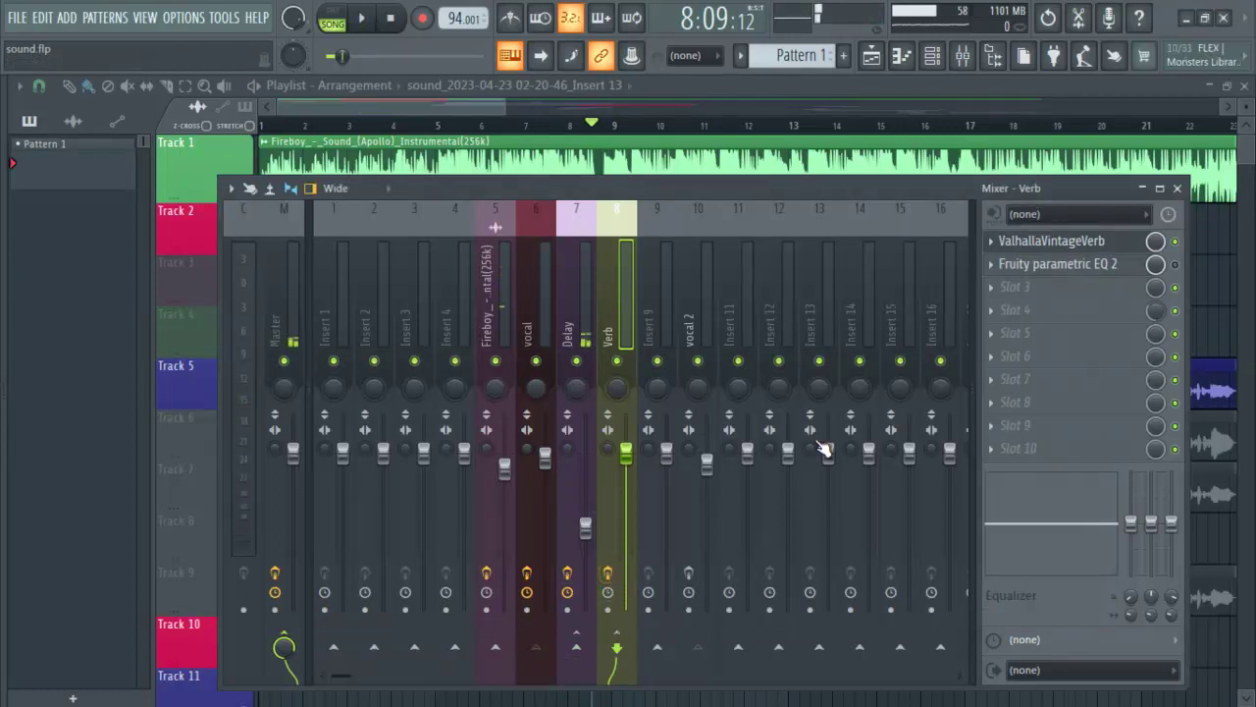
Reopen ValhallaVintageVerb, play the song with the reverb active, stop playback and close the plugin window
{"action": "left_click", "coordinate": [1065, 244]}
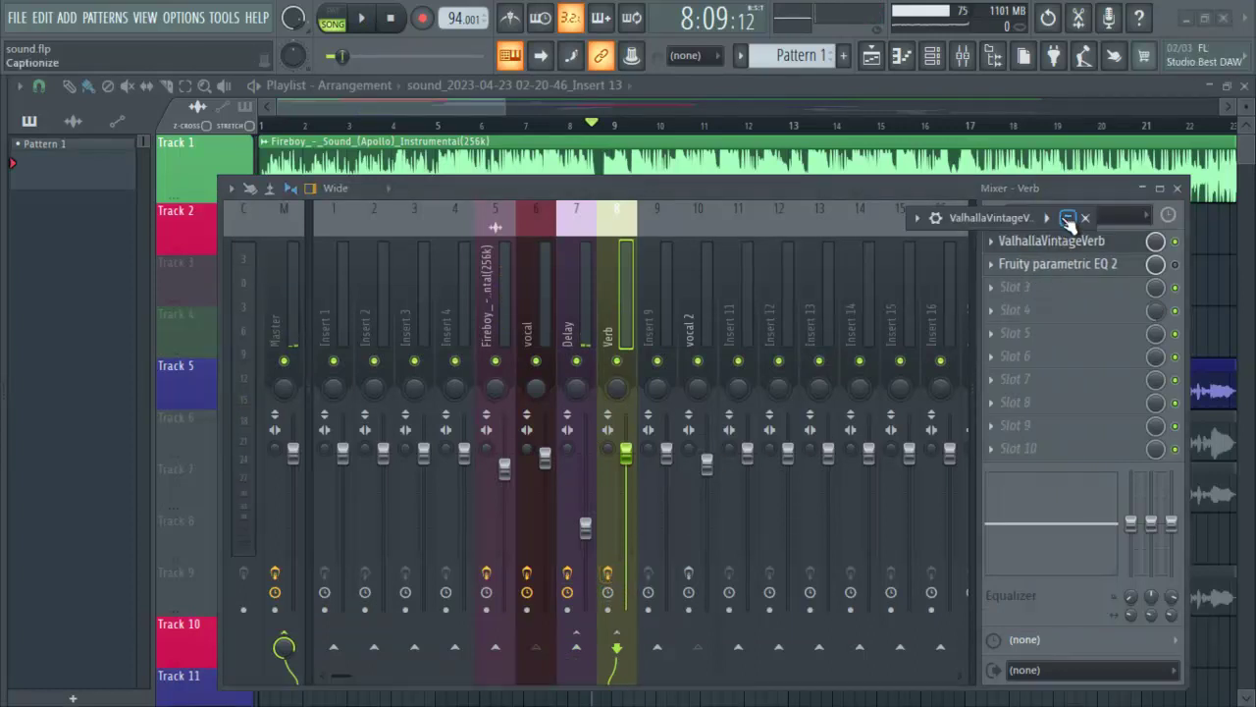
{"action": "left_click", "coordinate": [1067, 217]}
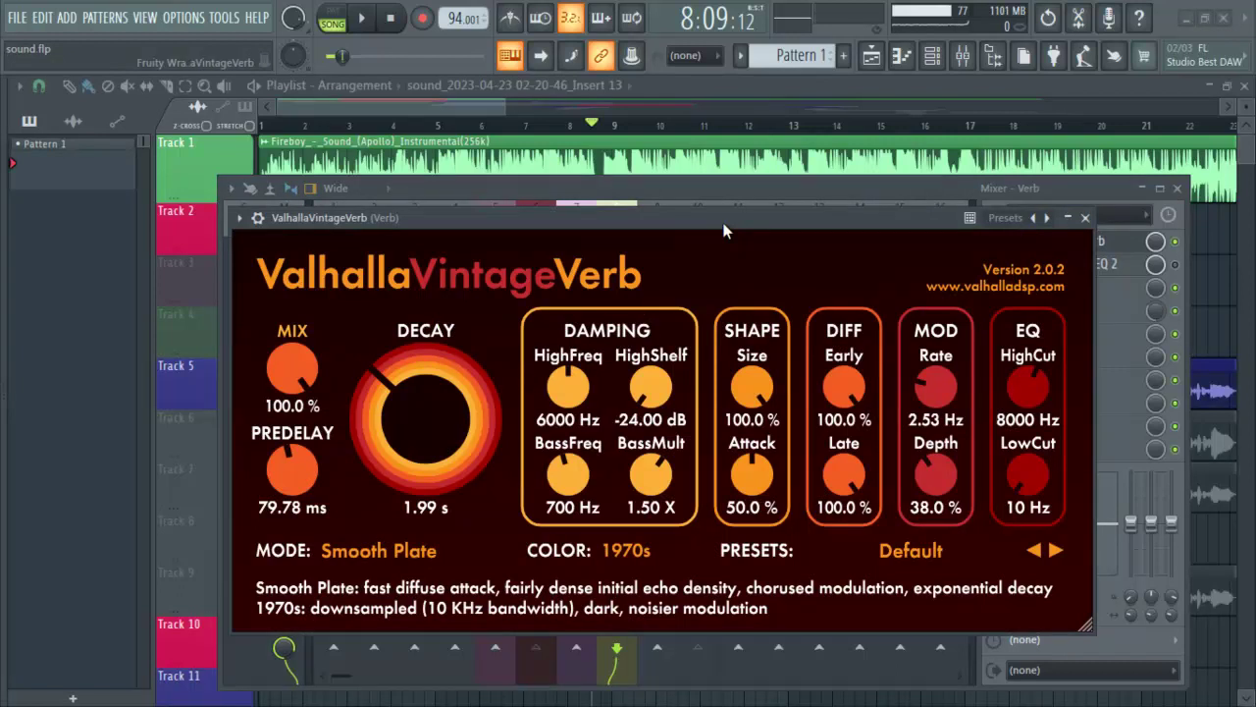
{"action": "key", "text": "space"}
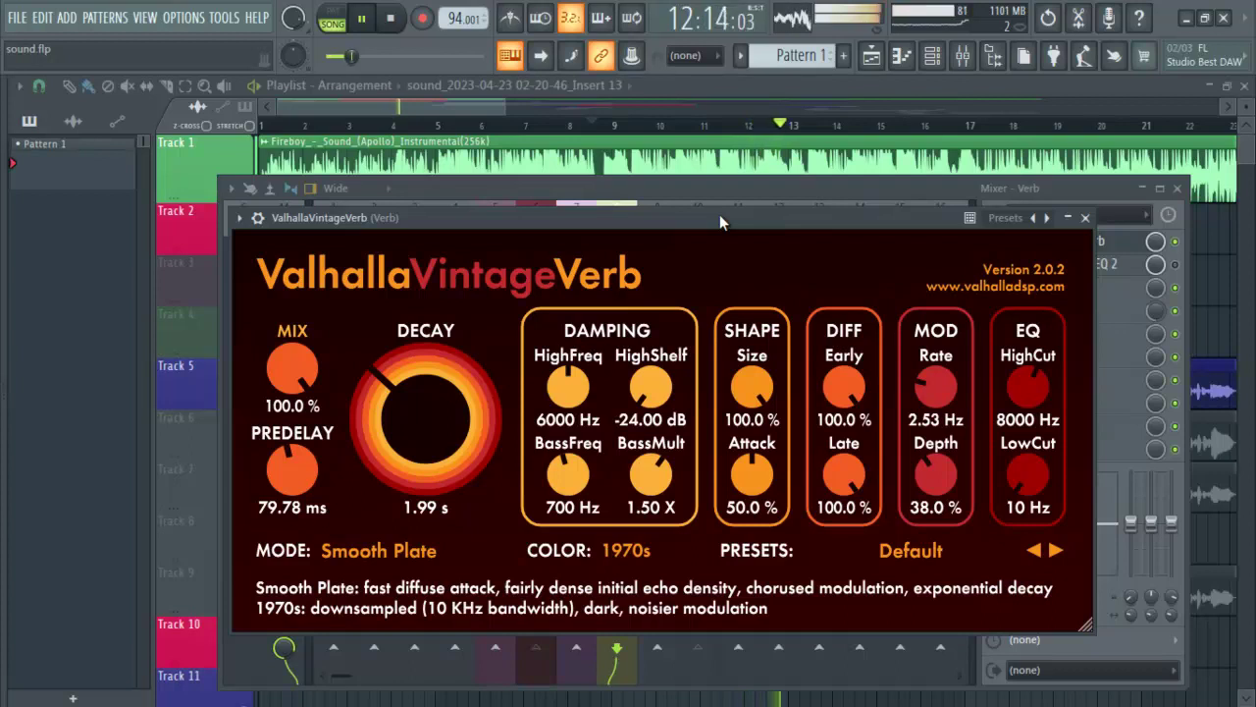
{"action": "key", "text": "space"}
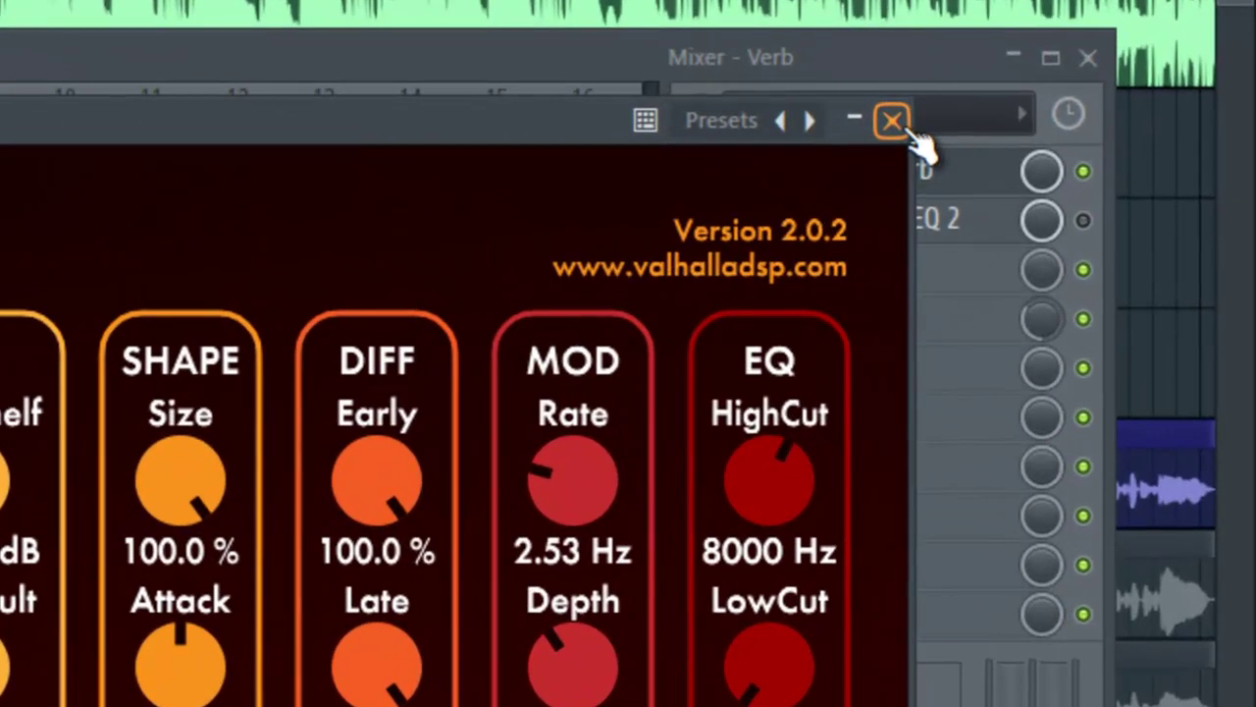
{"action": "left_click", "coordinate": [907, 129]}
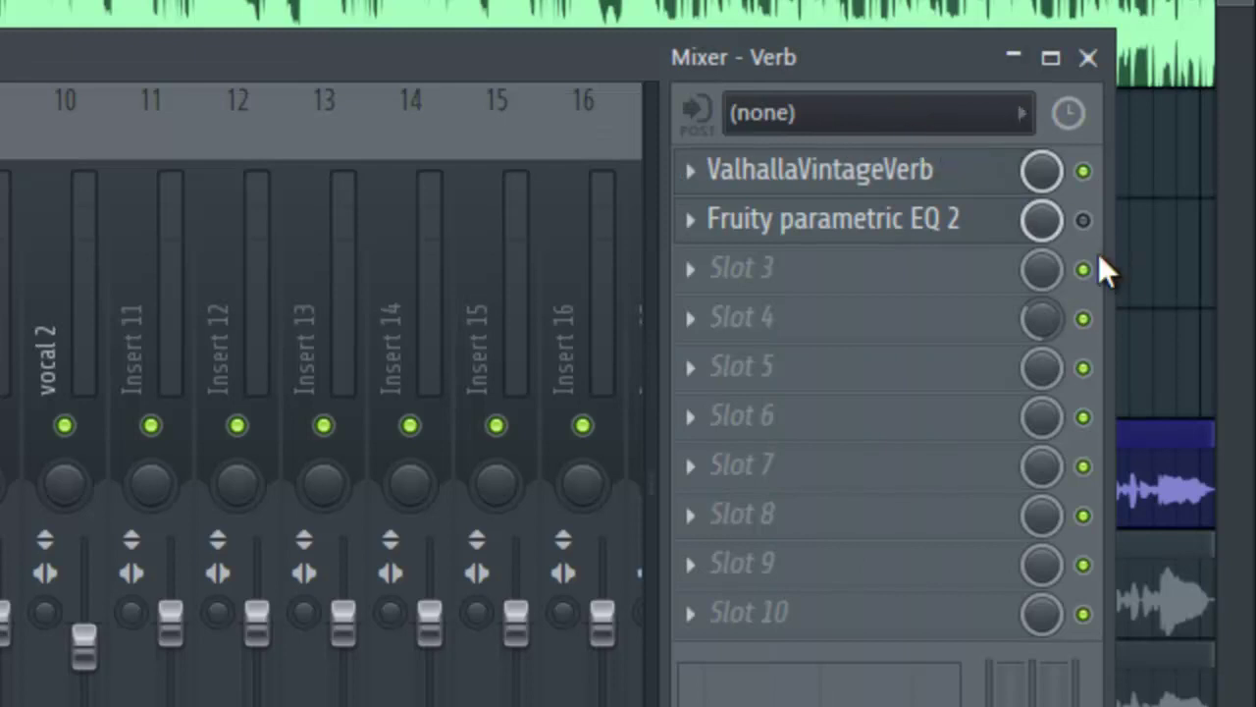
Enable Fruity parametric EQ 2 on the Verb channel, open it, and play the song briefly with the EQ active
{"action": "left_click", "coordinate": [1083, 222]}
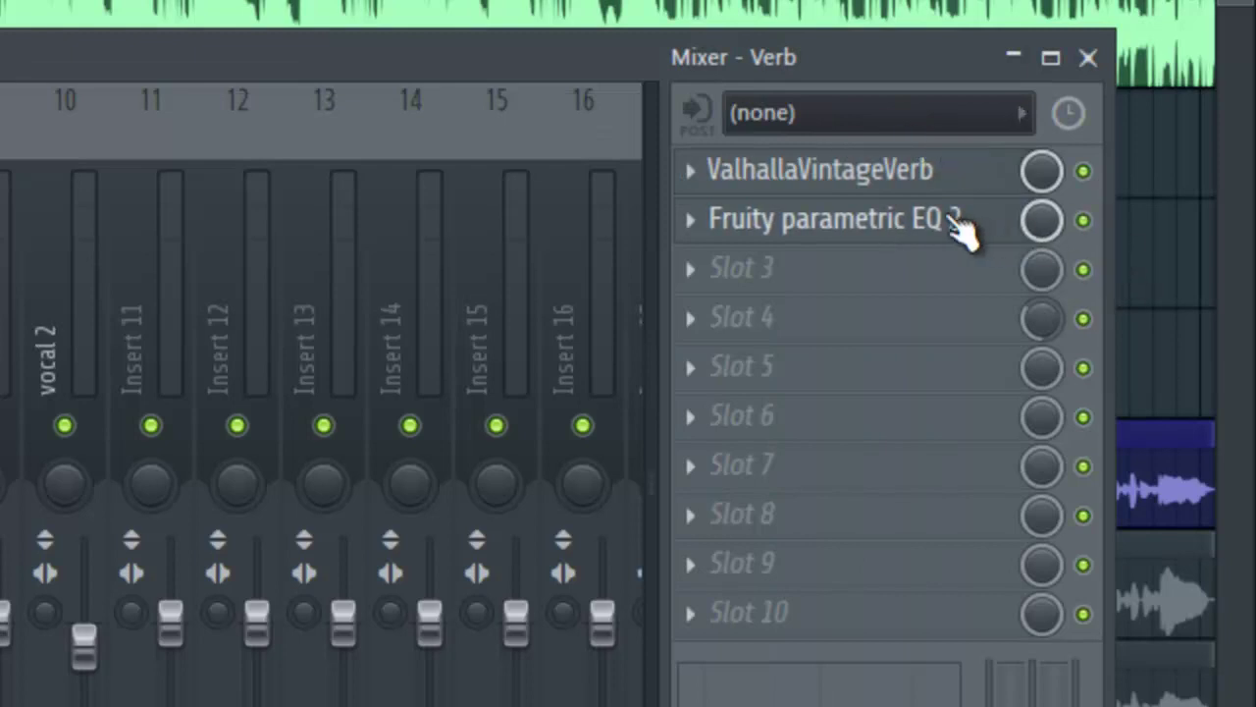
{"action": "left_click", "coordinate": [957, 224]}
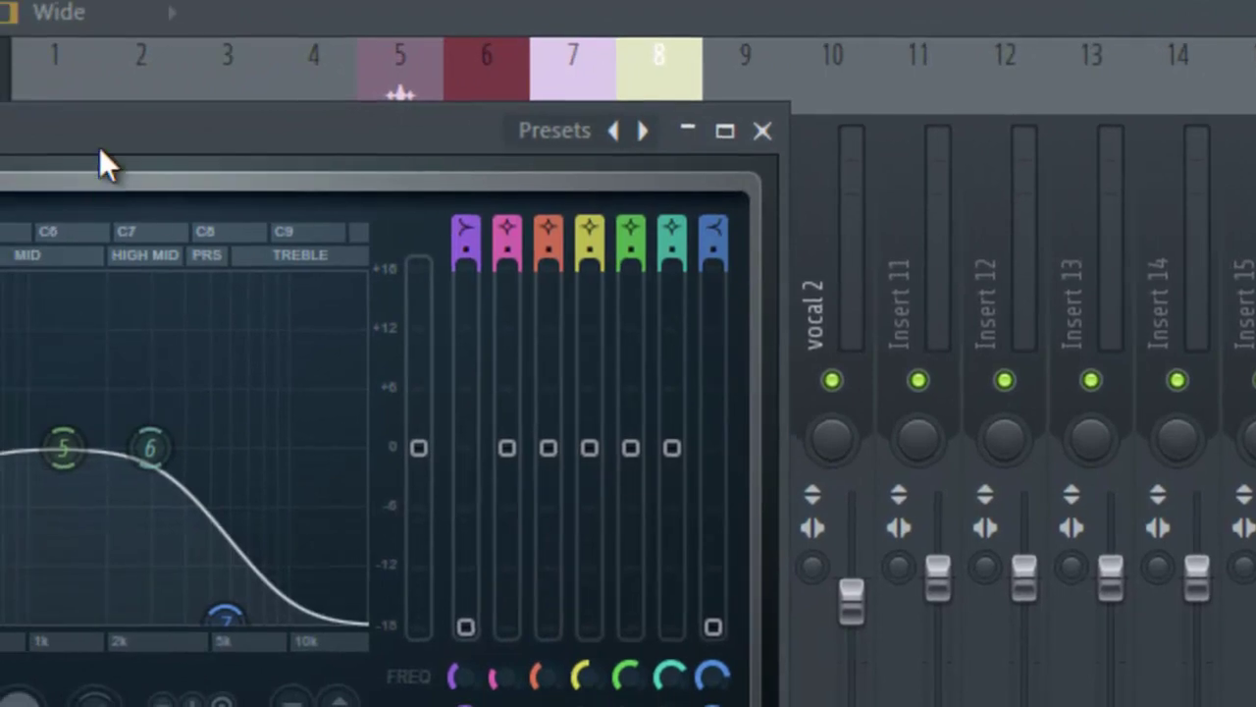
{"action": "mouse_move", "coordinate": [100, 150]}
{"action": "left_mouse_down"}
{"action": "mouse_move", "coordinate": [132, 128]}
{"action": "mouse_move", "coordinate": [551, 216]}
{"action": "mouse_move", "coordinate": [655, 199]}
{"action": "mouse_move", "coordinate": [665, 146]}
{"action": "left_mouse_up"}
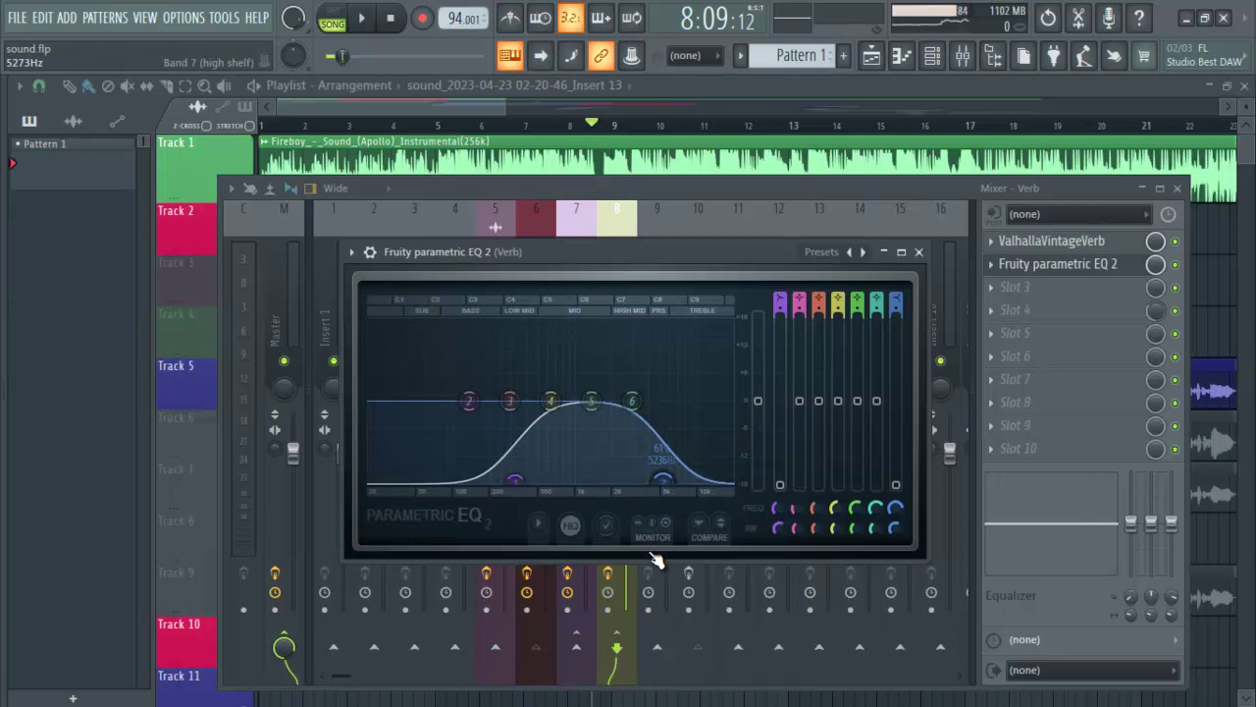
{"action": "key", "text": "space"}
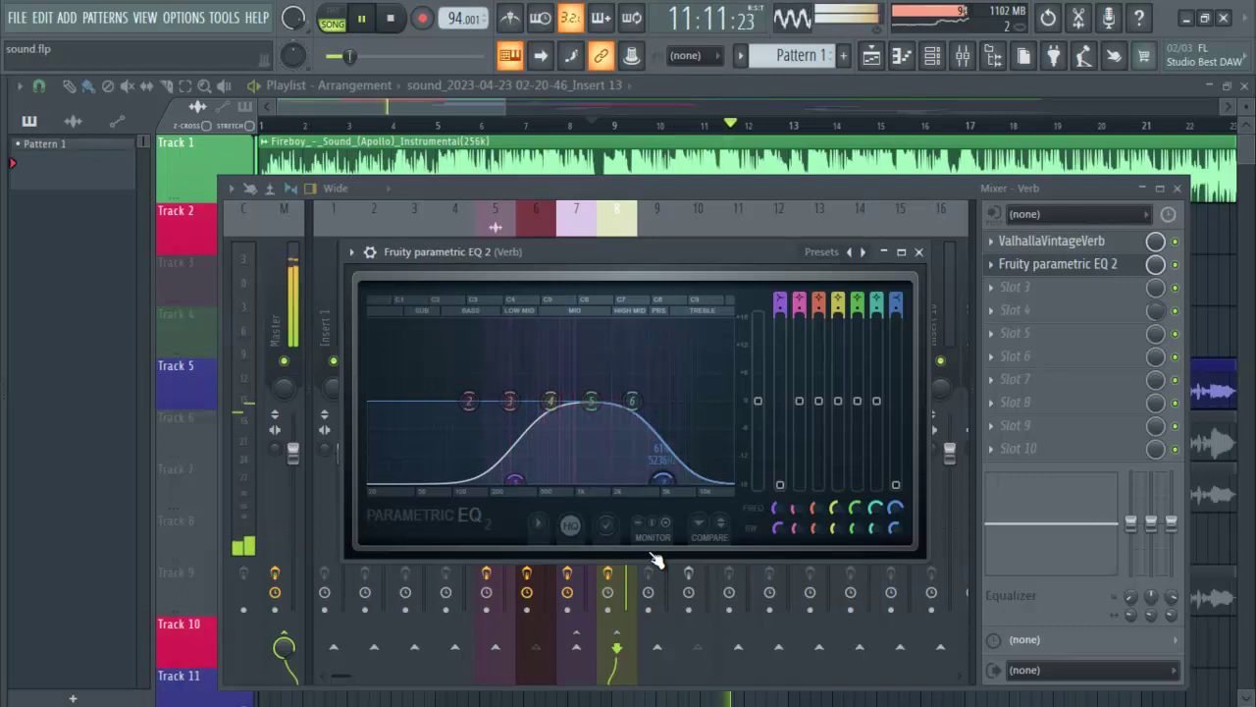
{"action": "key", "text": "space"}
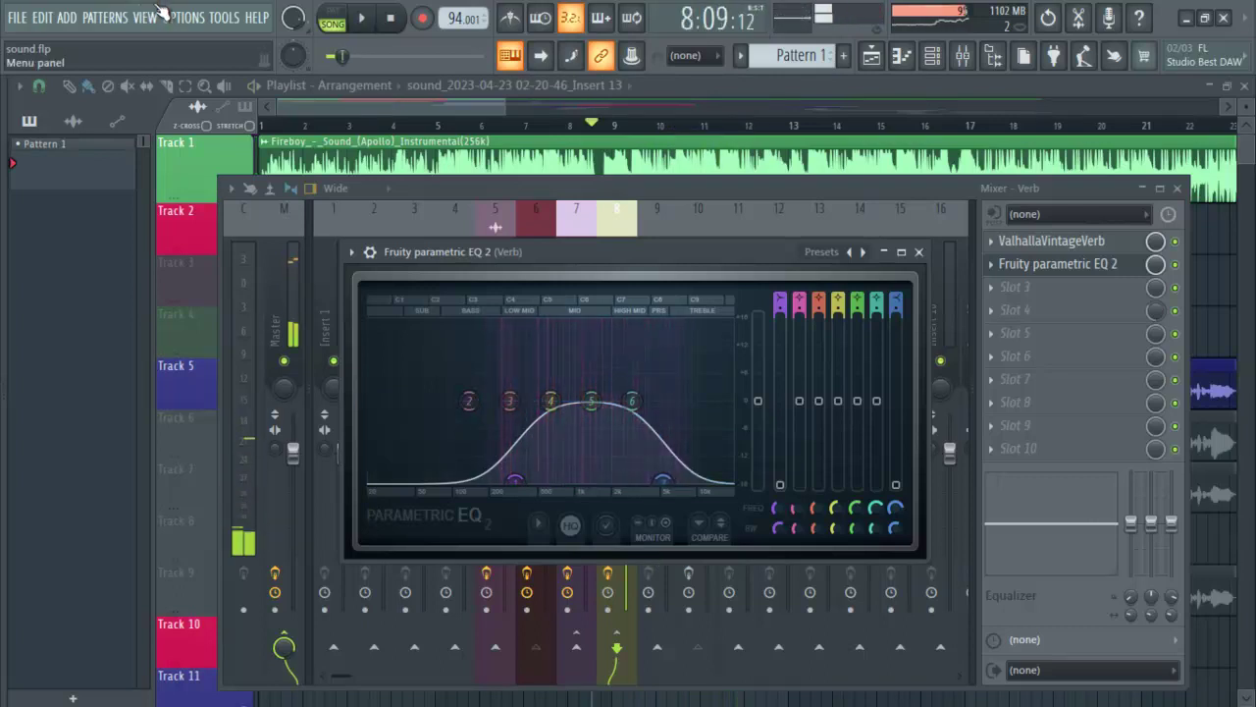
Set the project's timebase to 24 PPQ, accept the possible data loss, and close the settings
{"action": "left_click", "coordinate": [182, 17]}
{"action": "left_click", "coordinate": [244, 79]}
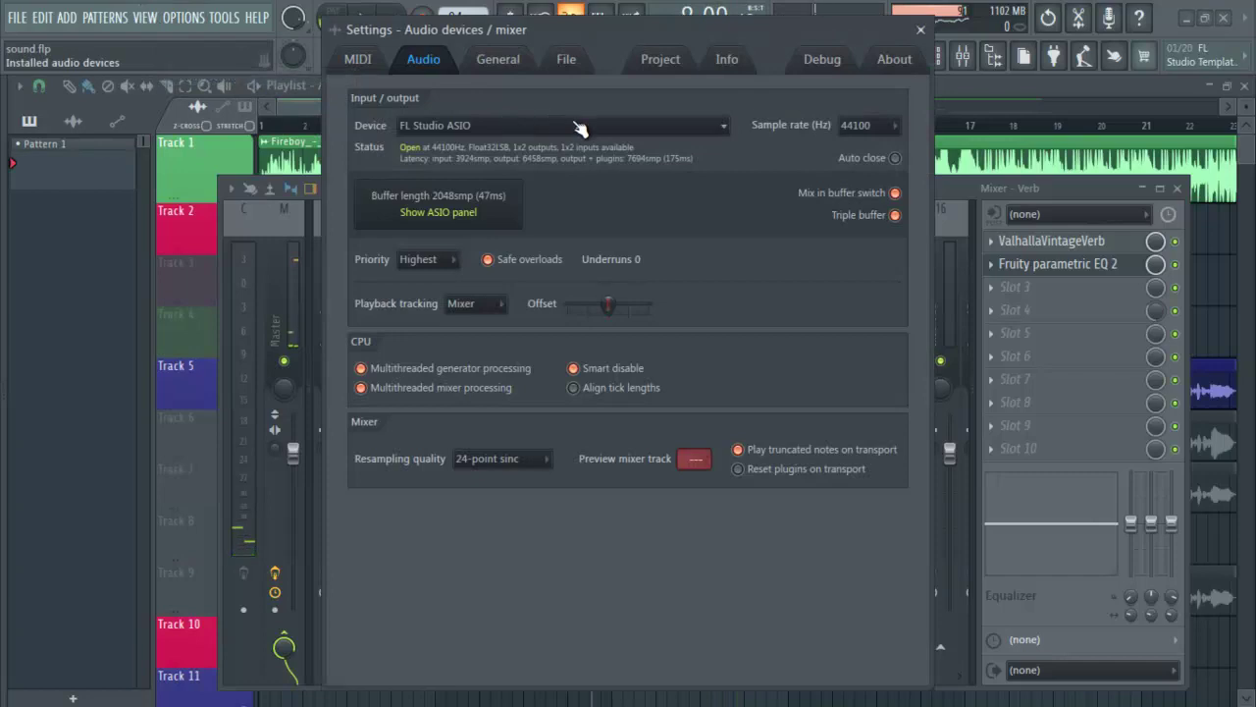
{"action": "left_click", "coordinate": [661, 58]}
{"action": "left_click", "coordinate": [708, 214]}
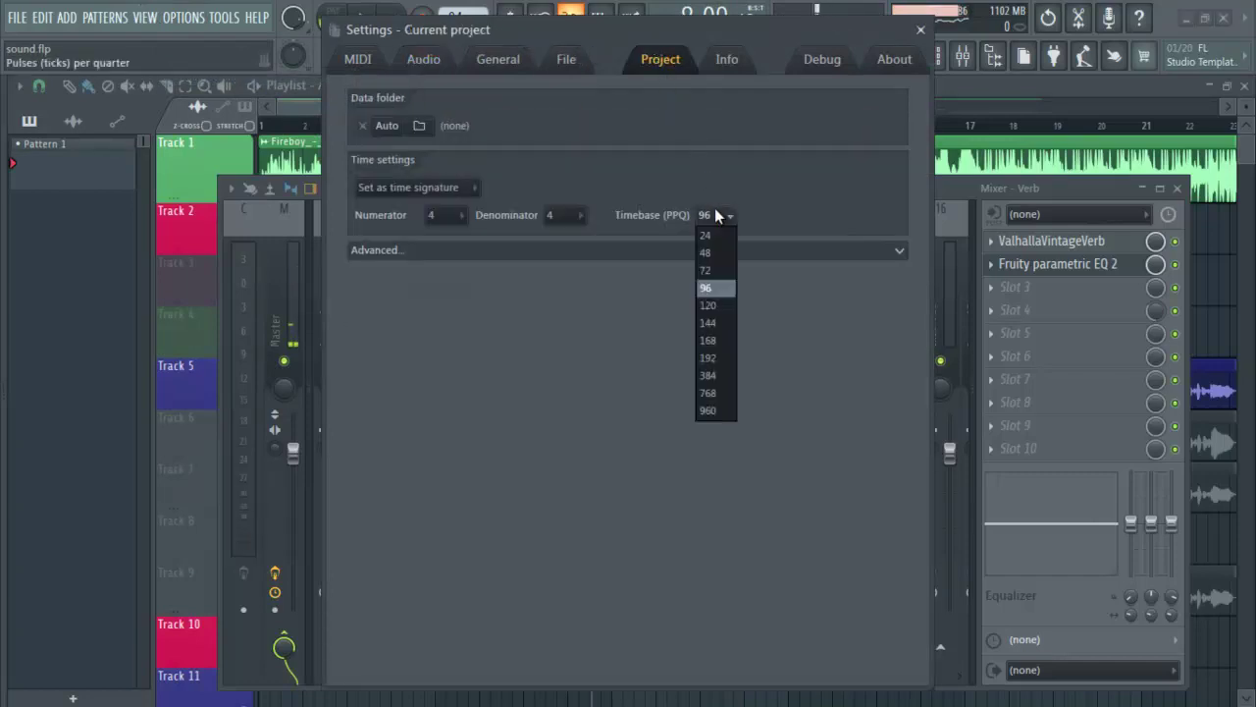
{"action": "left_click", "coordinate": [715, 243]}
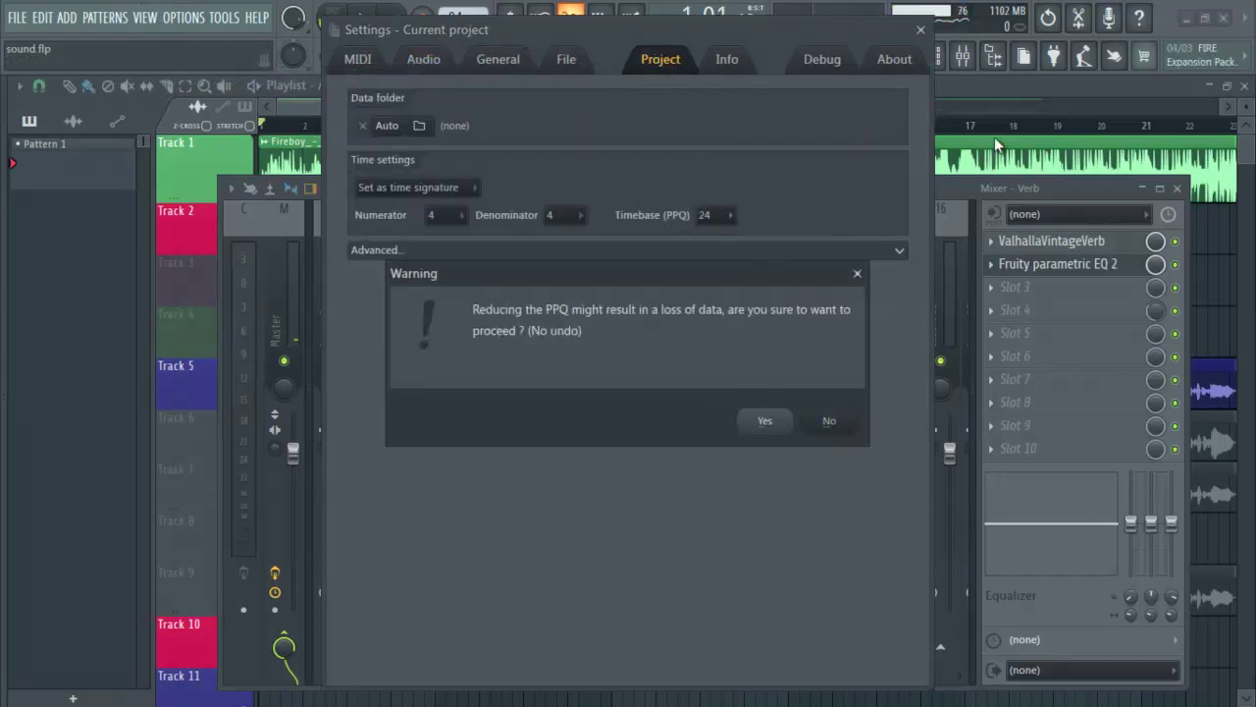
{"action": "left_click", "coordinate": [784, 426]}
{"action": "left_click", "coordinate": [923, 30]}
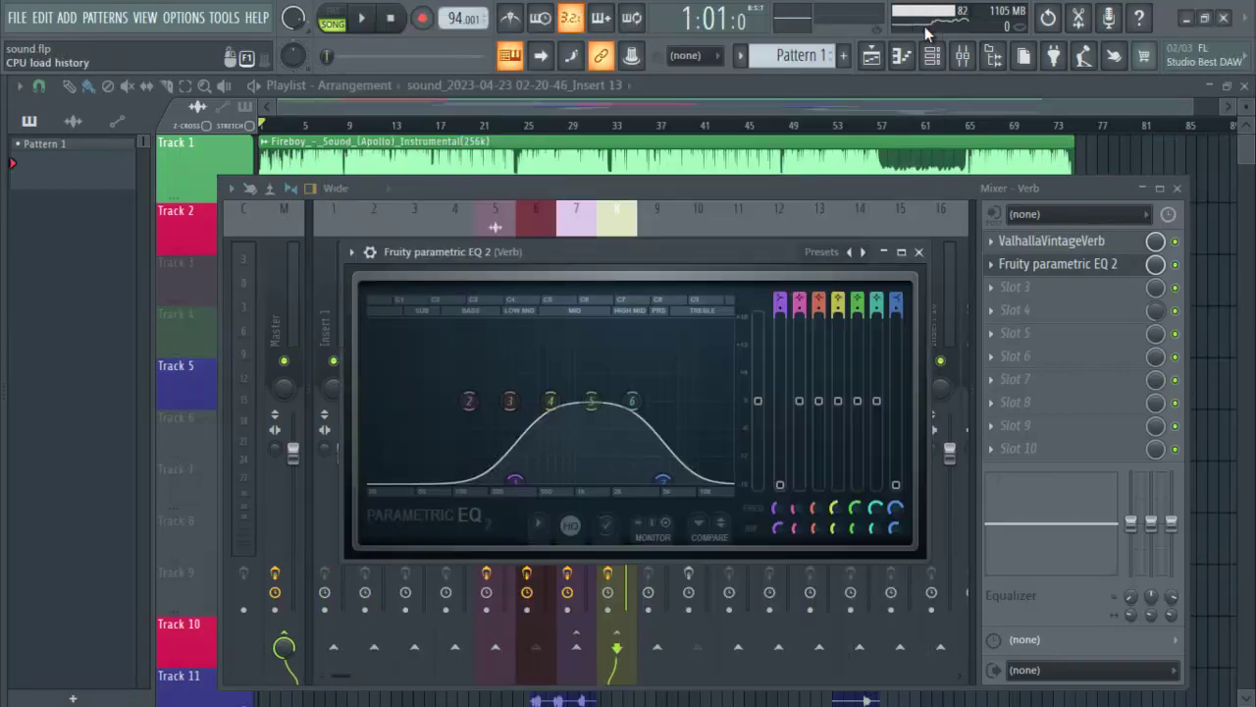
Move the song position to 8:09:0 in the playlist and bring the mixer back up
{"action": "left_click", "coordinate": [954, 86]}
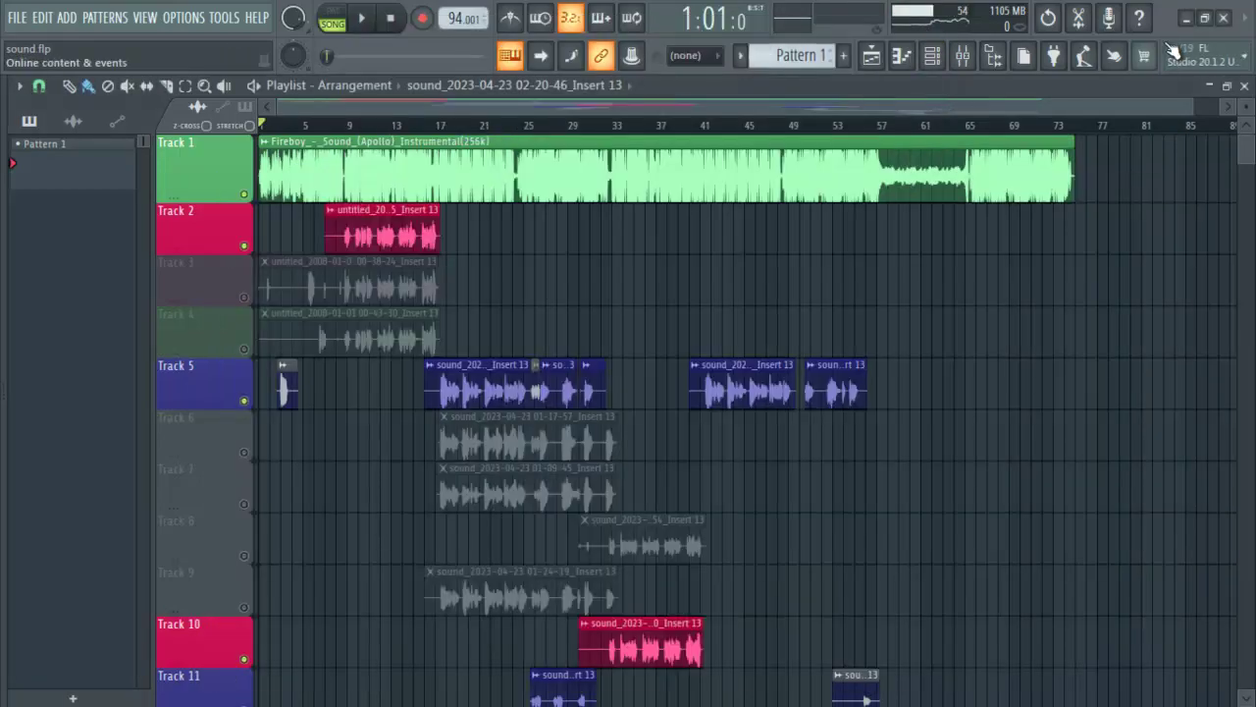
{"action": "left_click_drag", "start_coordinate": [1176, 102], "coordinate": [778, 101]}
{"action": "left_click", "coordinate": [416, 127]}
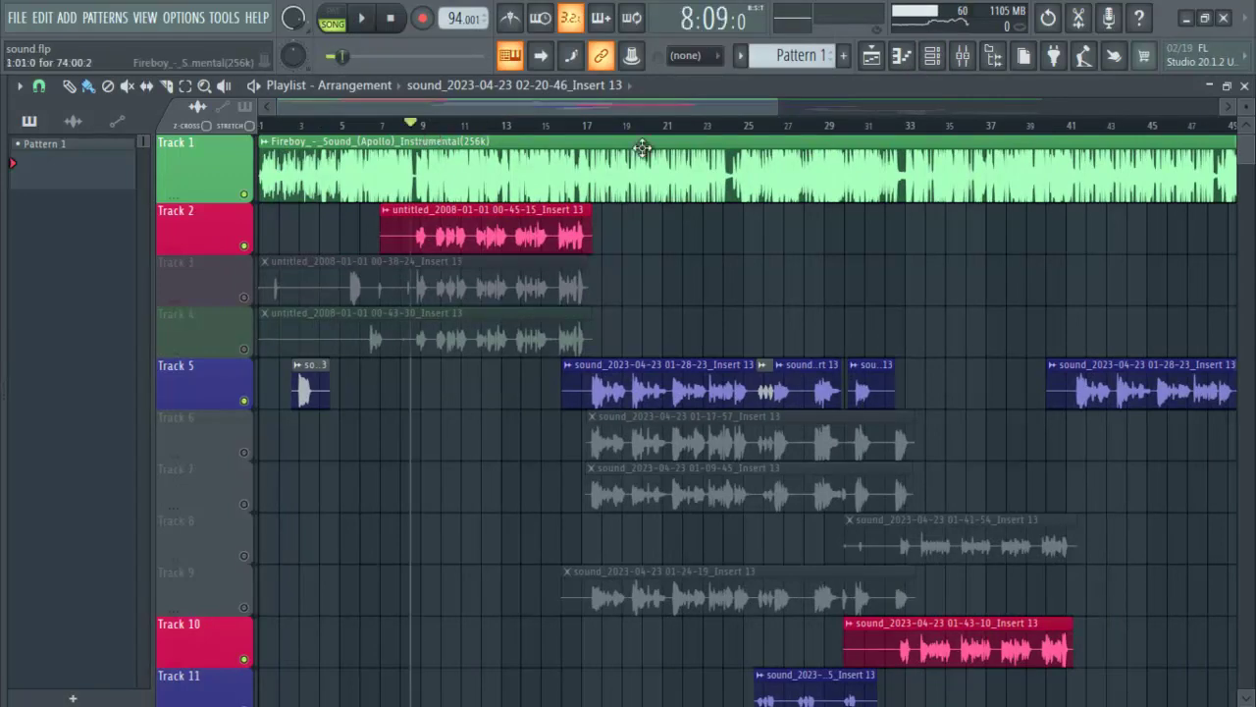
{"action": "left_click", "coordinate": [963, 55]}
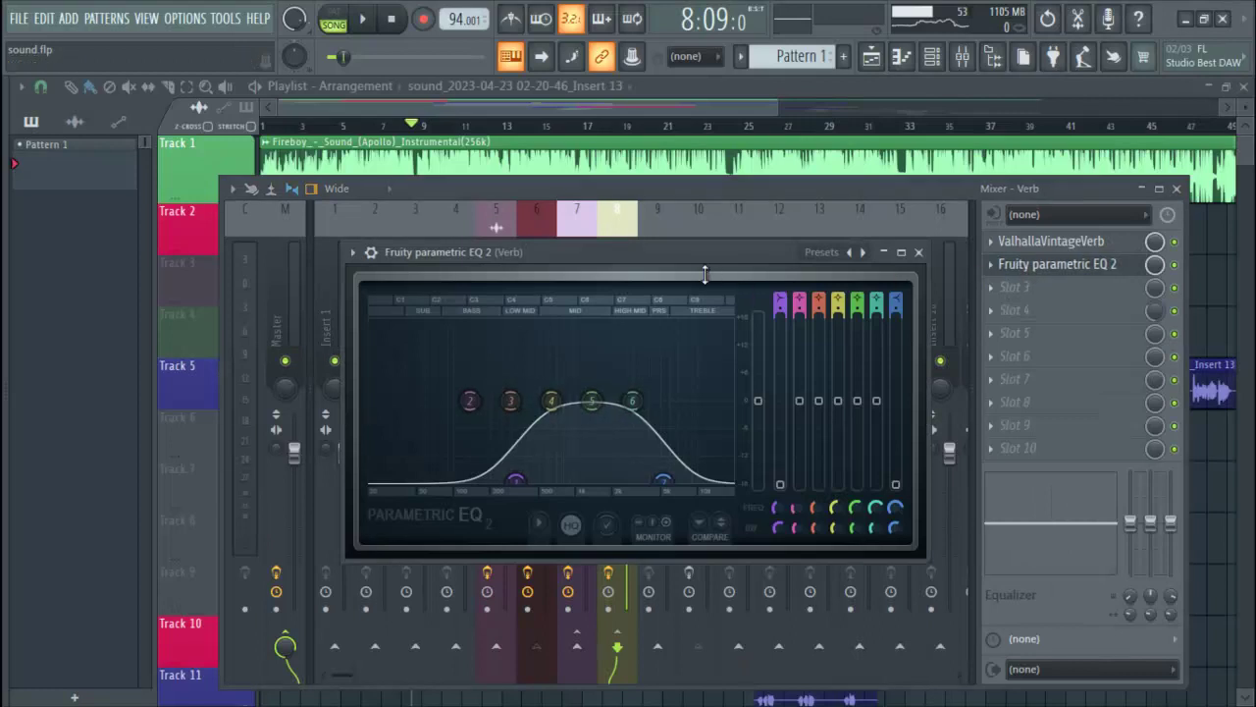
Play the vocal section with the Verb channel's EQ open, stop playback, and close the EQ window
{"action": "key", "text": "space"}
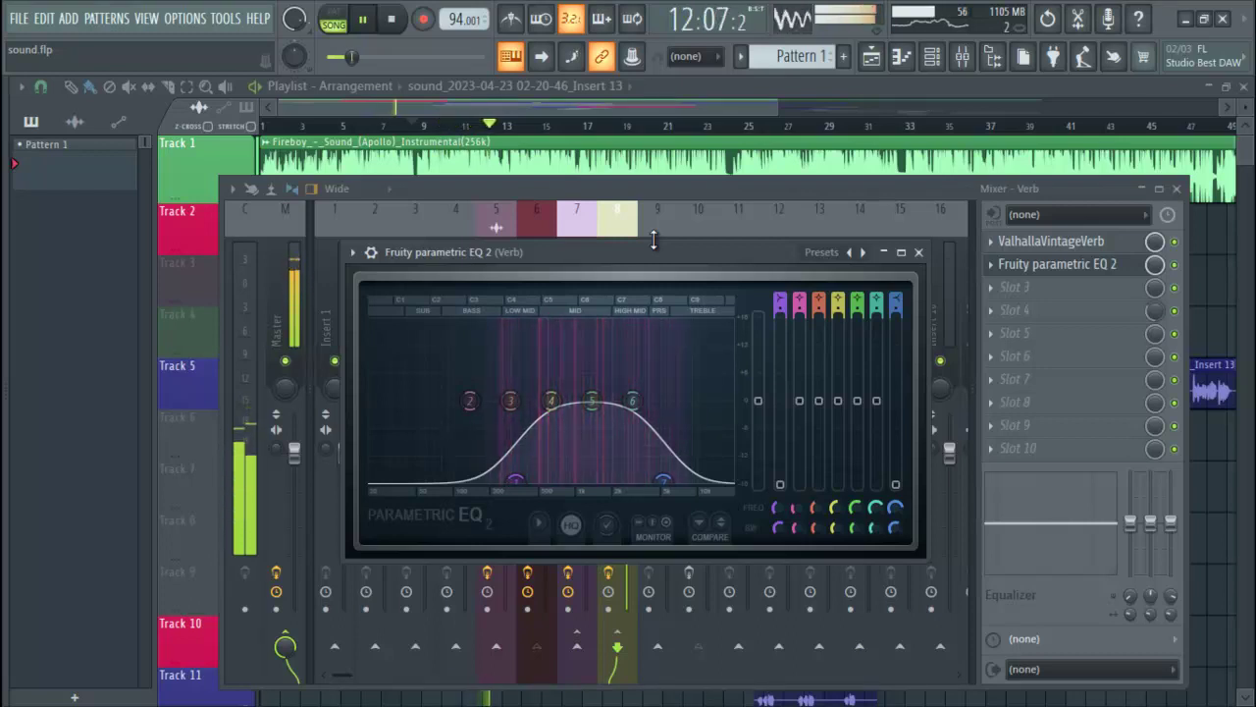
{"action": "key", "text": "space"}
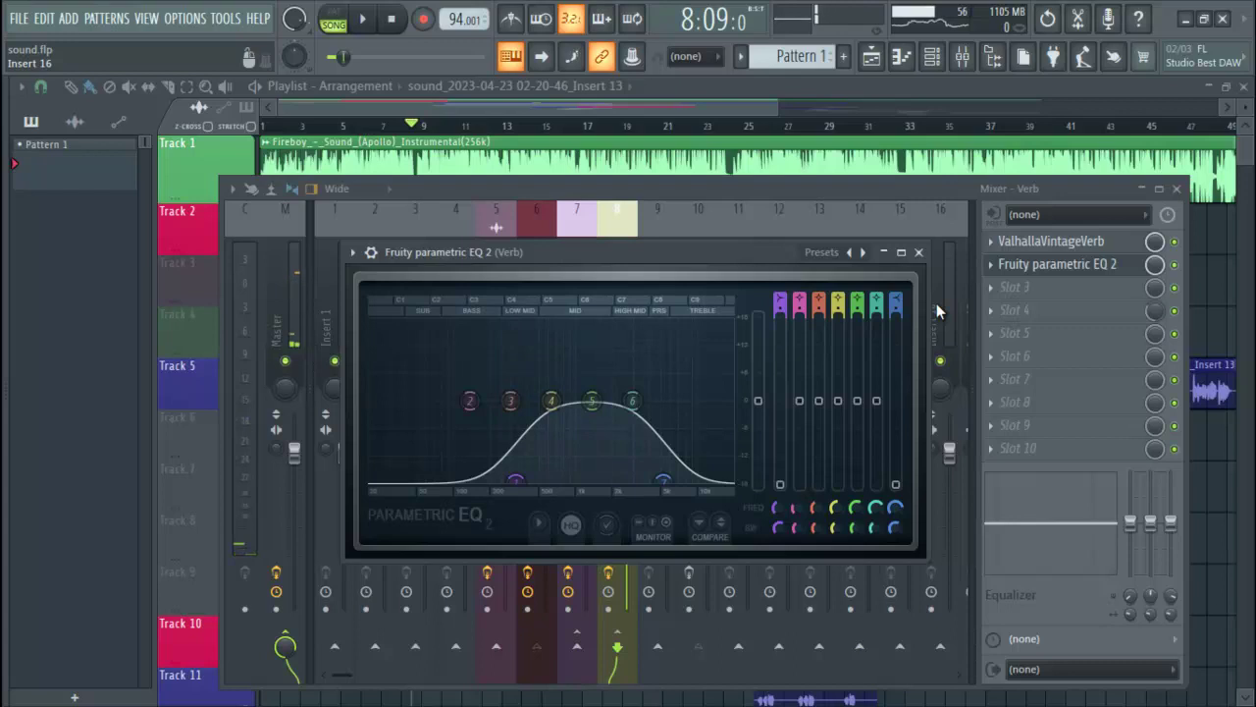
{"action": "left_click", "coordinate": [918, 252]}
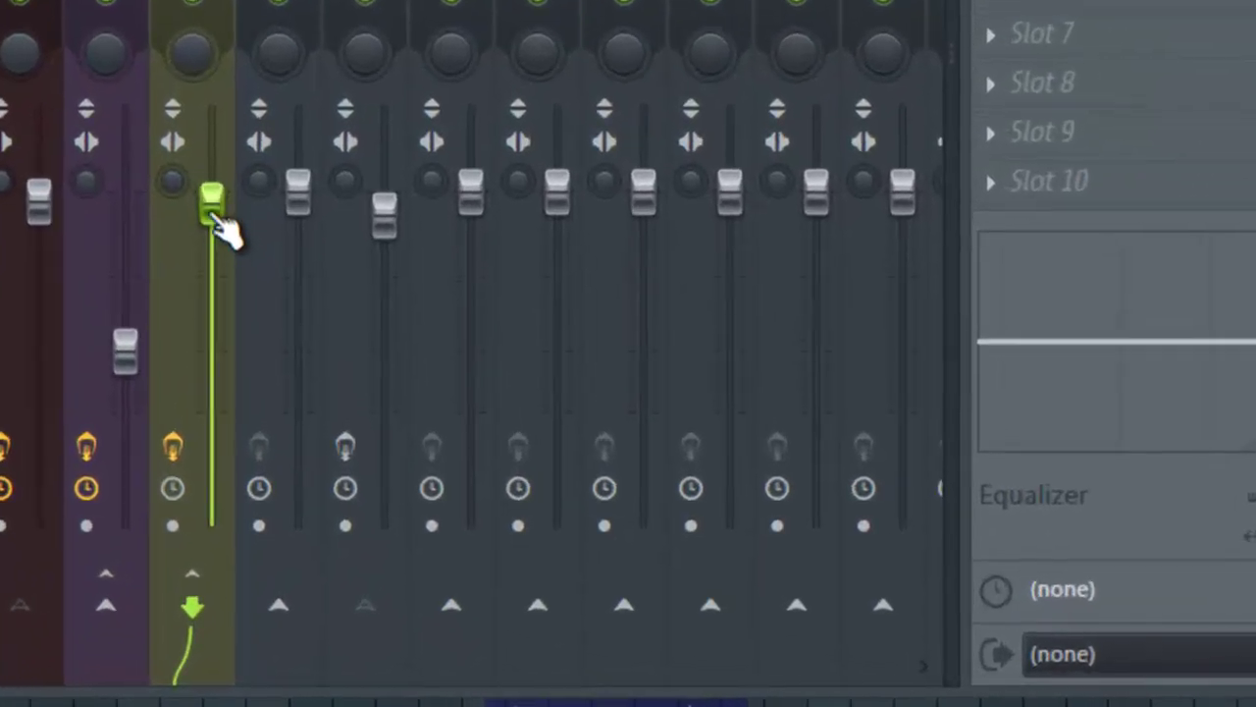
Lower the Verb channel's volume fader to slightly above the Delay fader's level while the song plays, and stop playback
{"action": "left_click_drag", "start_coordinate": [216, 221], "coordinate": [203, 462]}
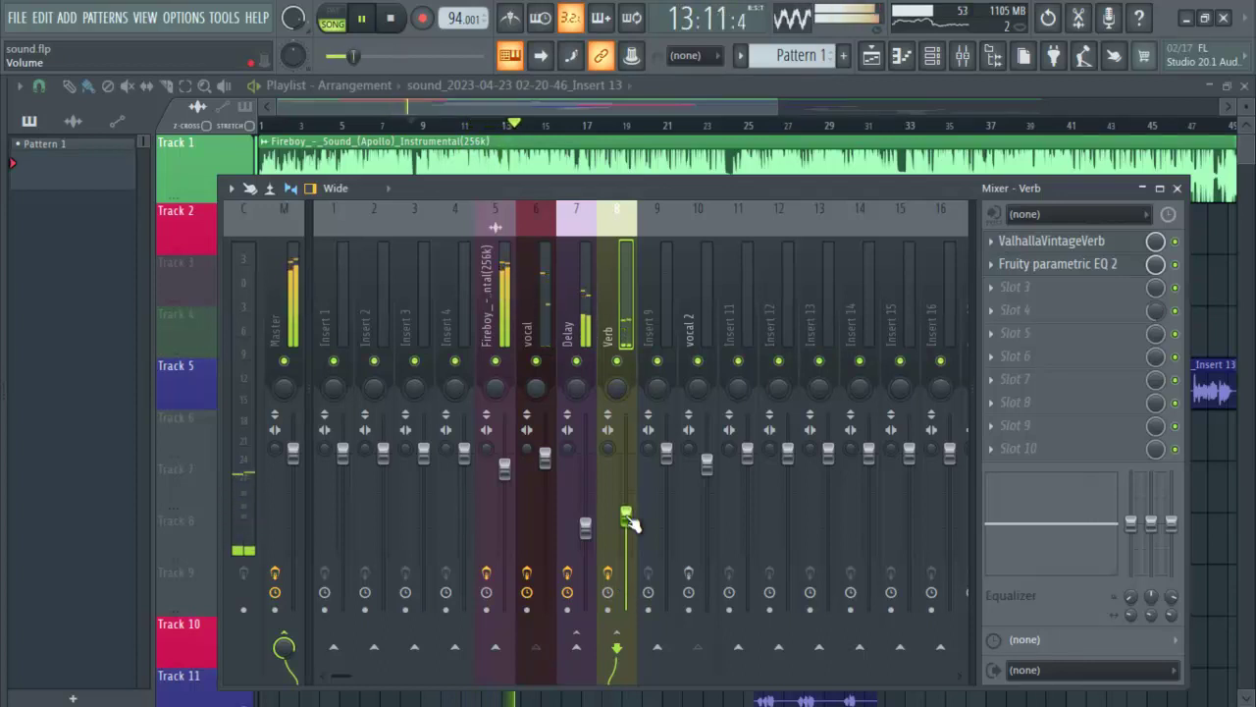
{"action": "left_click_drag", "start_coordinate": [626, 515], "coordinate": [626, 565]}
{"action": "left_click_drag", "start_coordinate": [626, 622], "coordinate": [659, 502]}
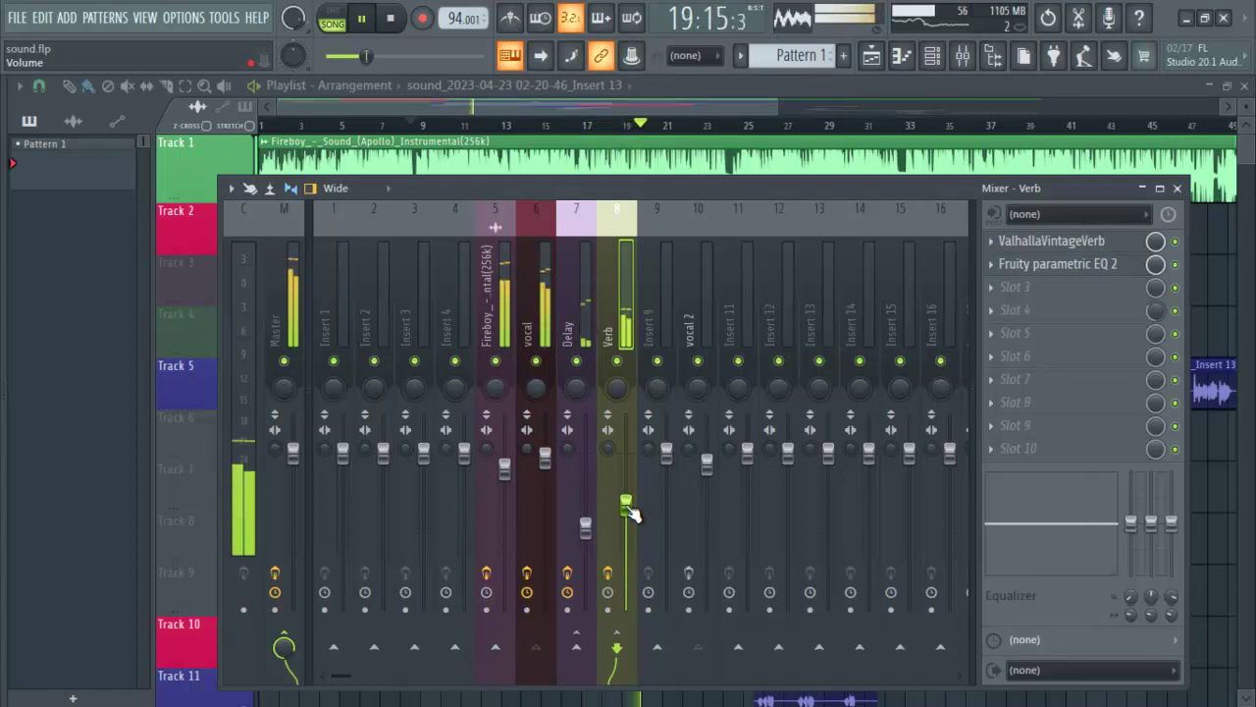
{"action": "key", "text": "space"}
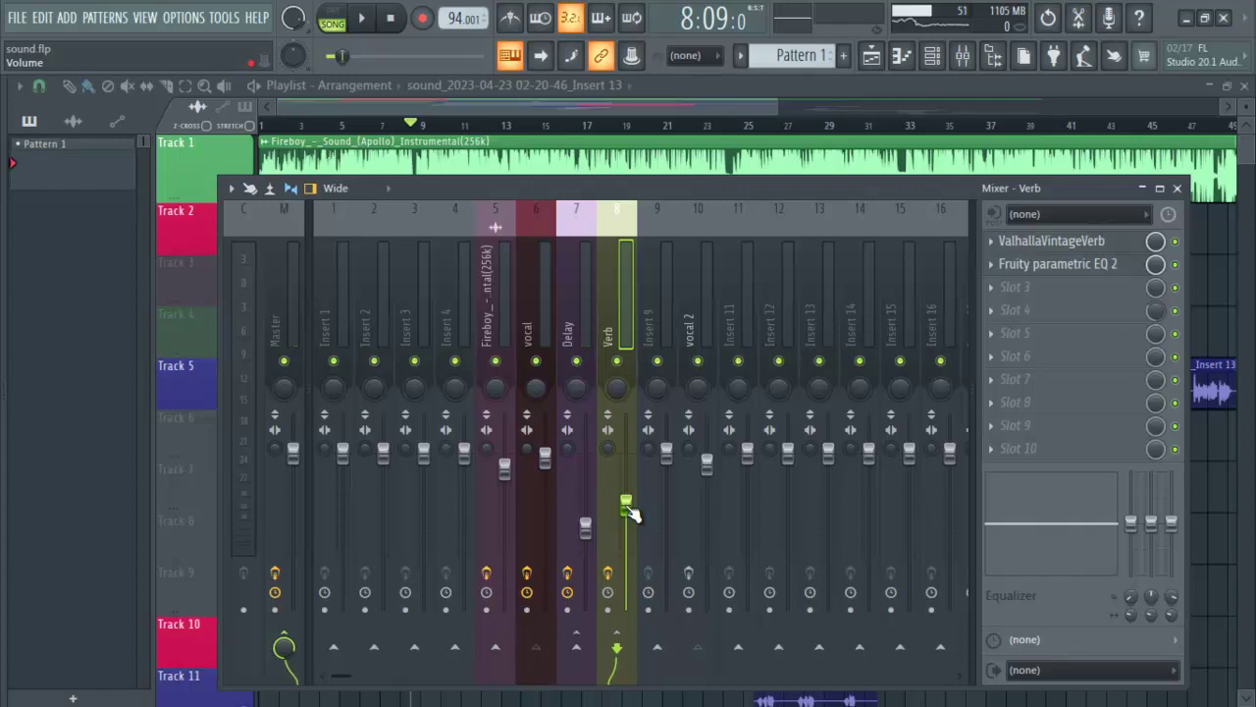
Enable the effect slots on the vocal 2 channel and play the song from 8:09:0
{"action": "left_click", "coordinate": [689, 574]}
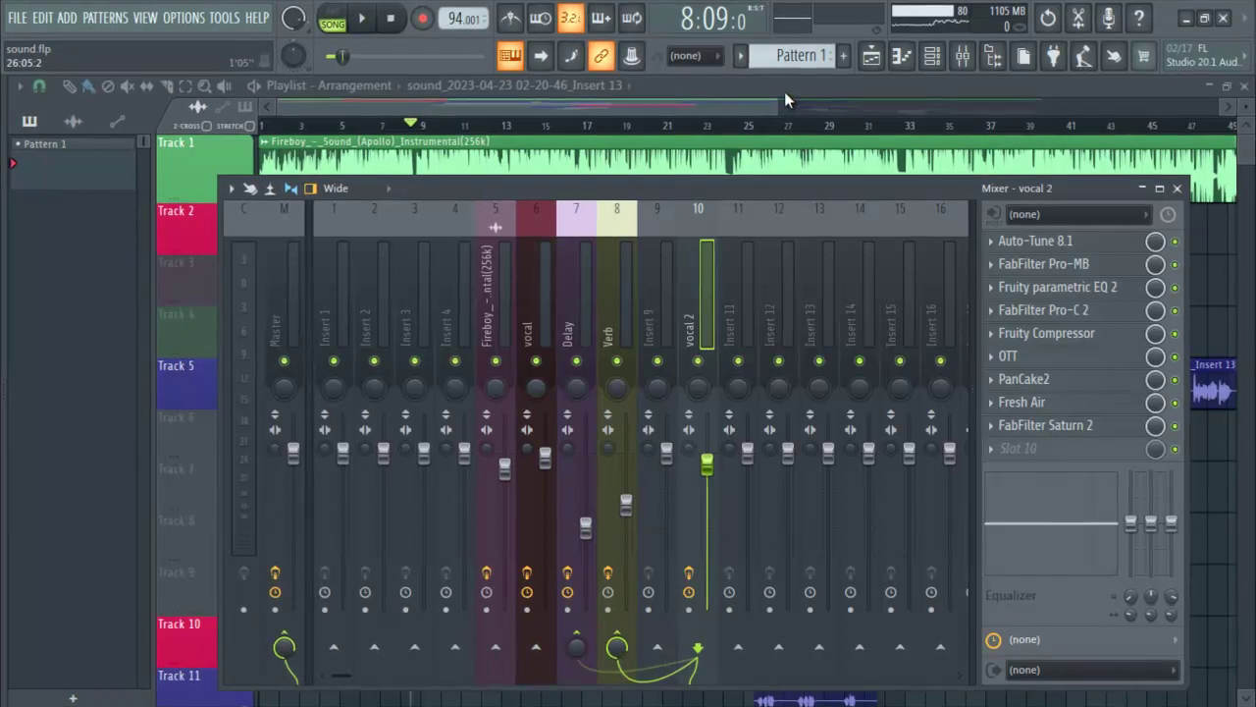
{"action": "key", "text": "F9"}
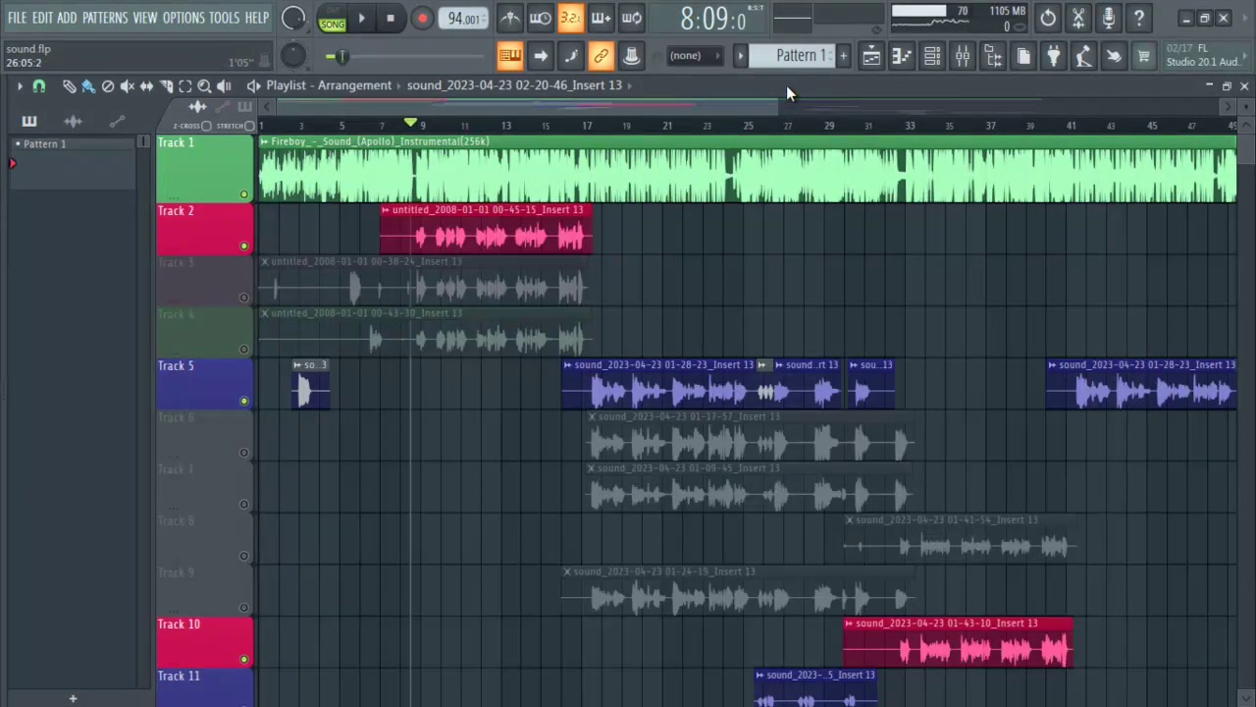
{"action": "key", "text": "space"}
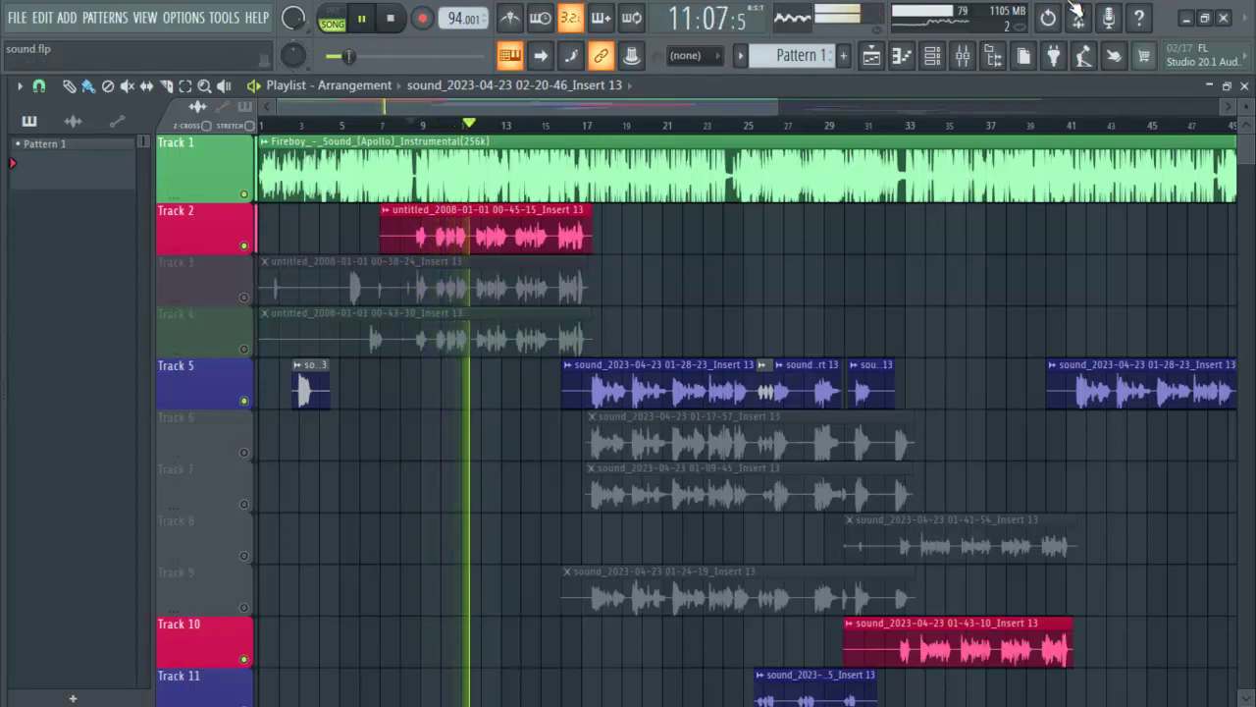
{"action": "left_click", "coordinate": [963, 55]}
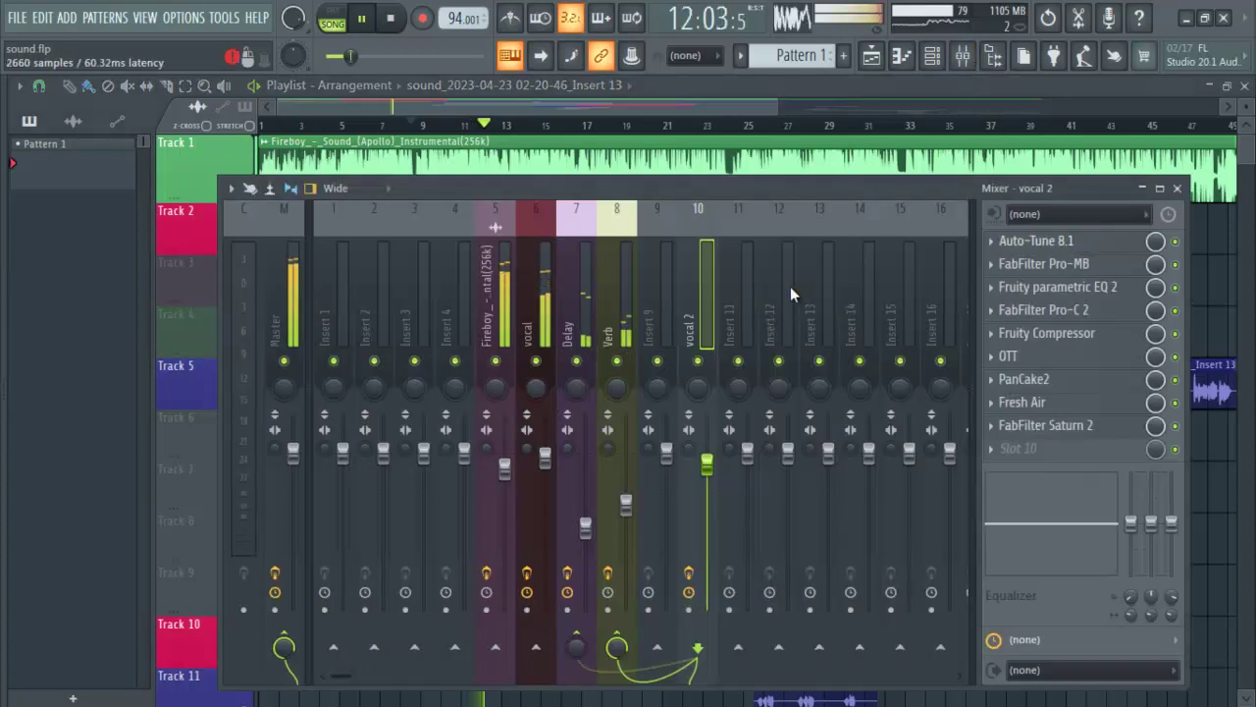
Review the FabFilter Pro-MB, Fruity parametric EQ 2, FabFilter Pro-C 2 and FabFilter Saturn 2 settings on vocal 2 during playback
{"action": "left_click", "coordinate": [1047, 268]}
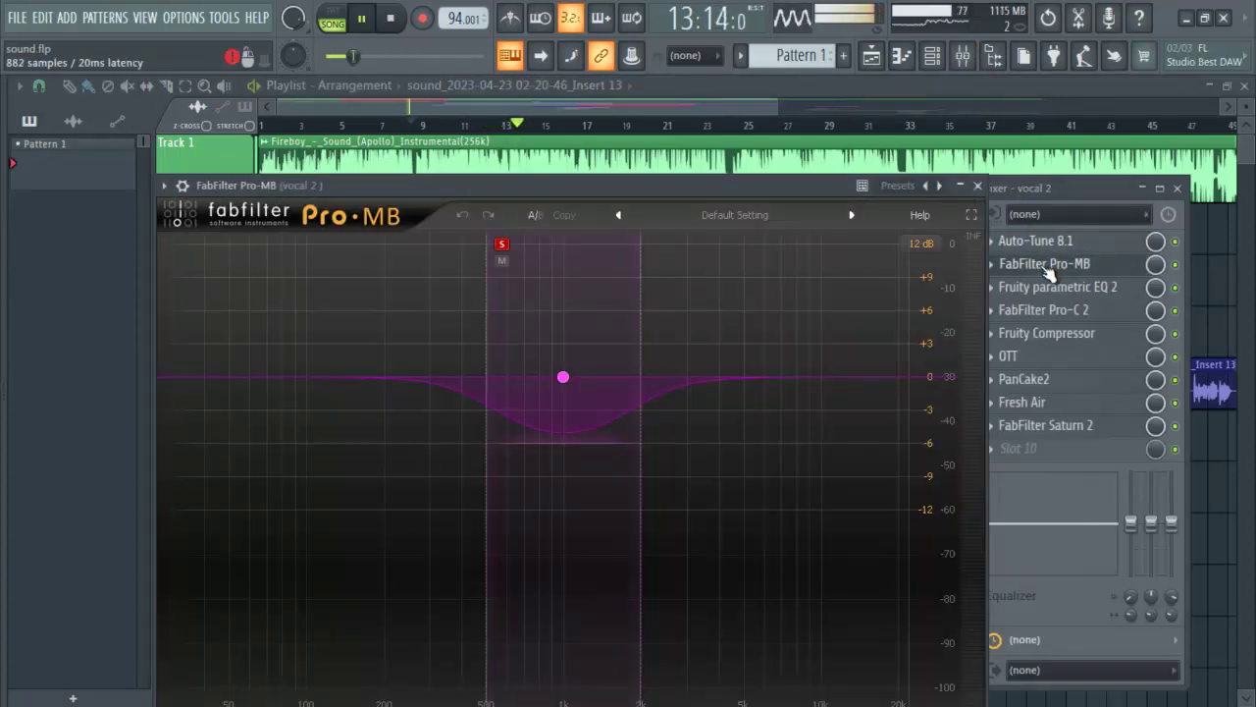
{"action": "left_click", "coordinate": [978, 188]}
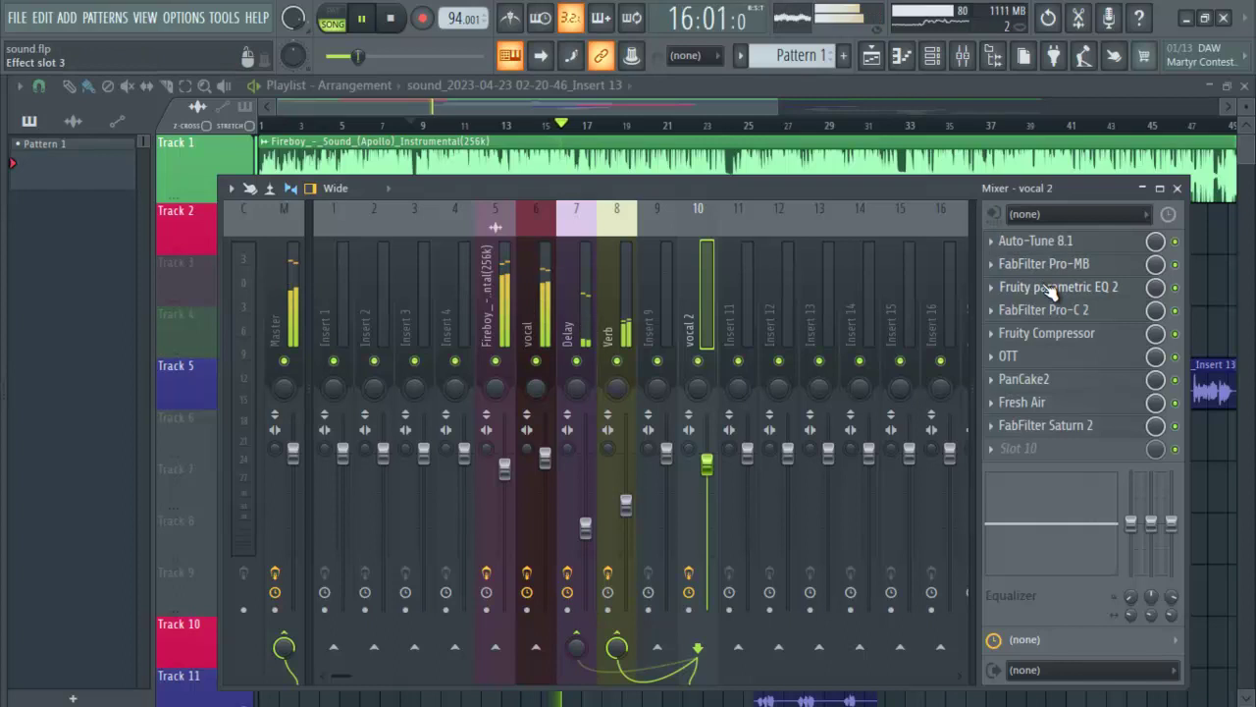
{"action": "left_click", "coordinate": [1052, 288]}
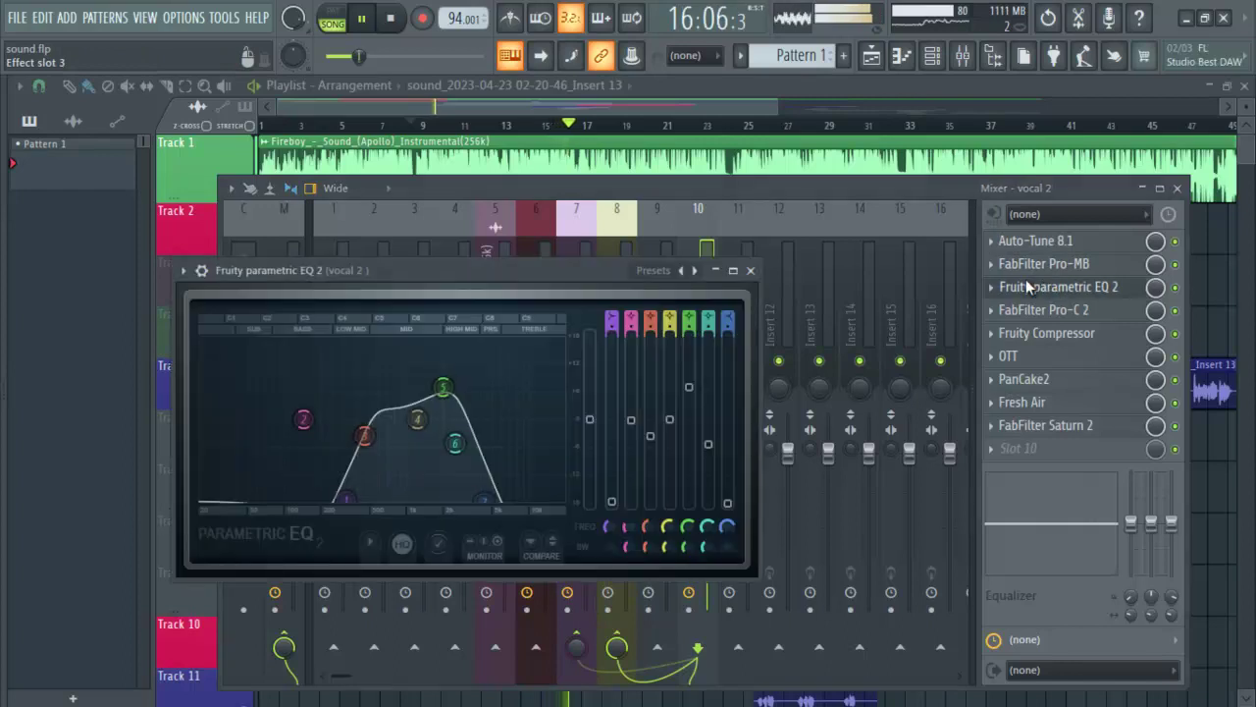
{"action": "left_click", "coordinate": [751, 271]}
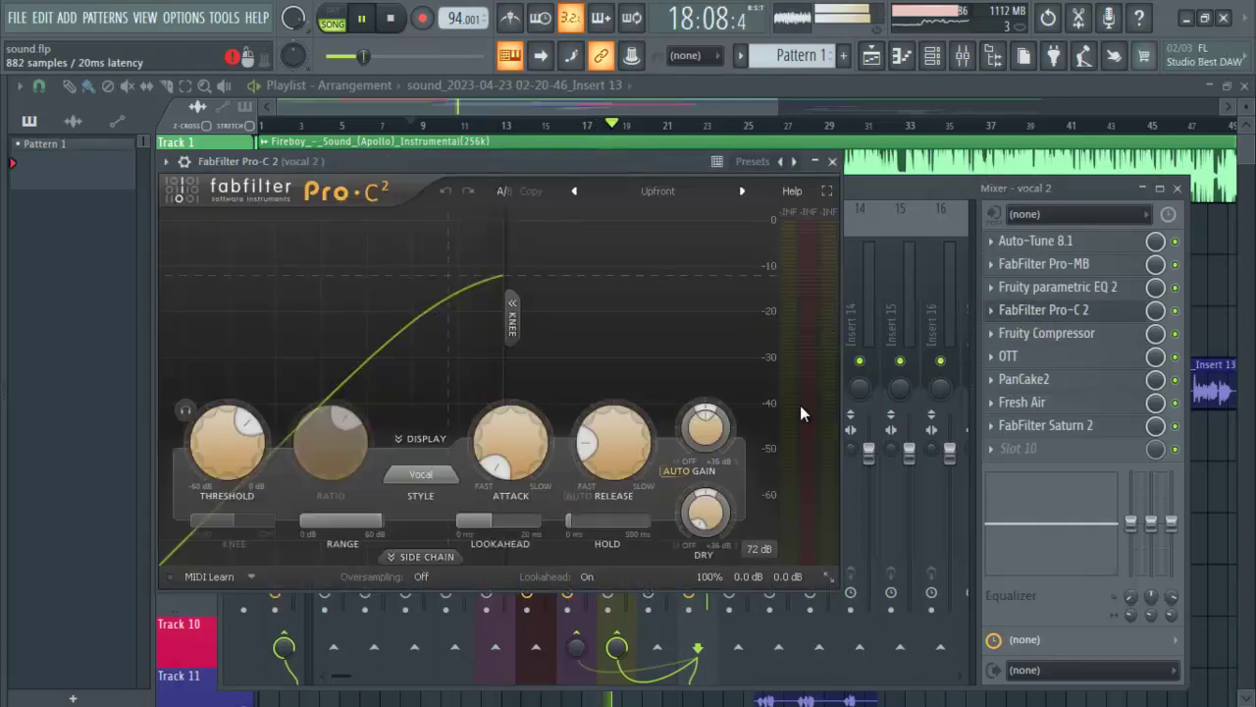
{"action": "left_click", "coordinate": [833, 162]}
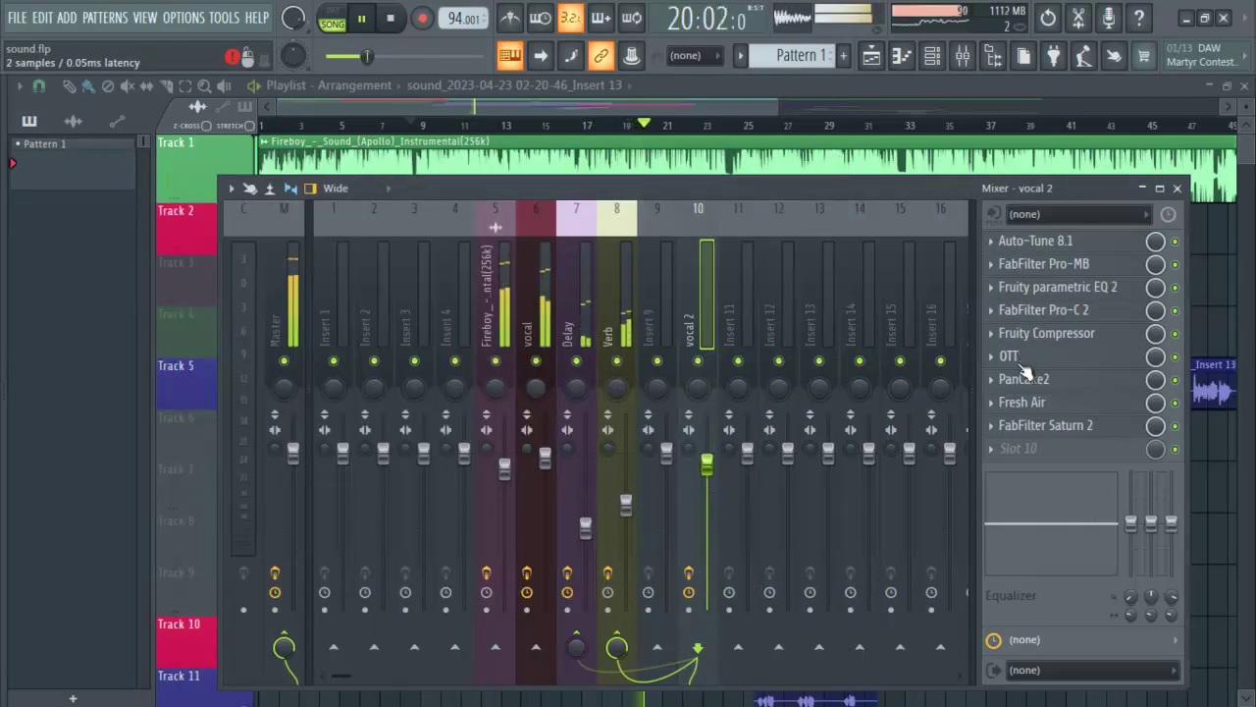
{"action": "left_click", "coordinate": [1045, 432]}
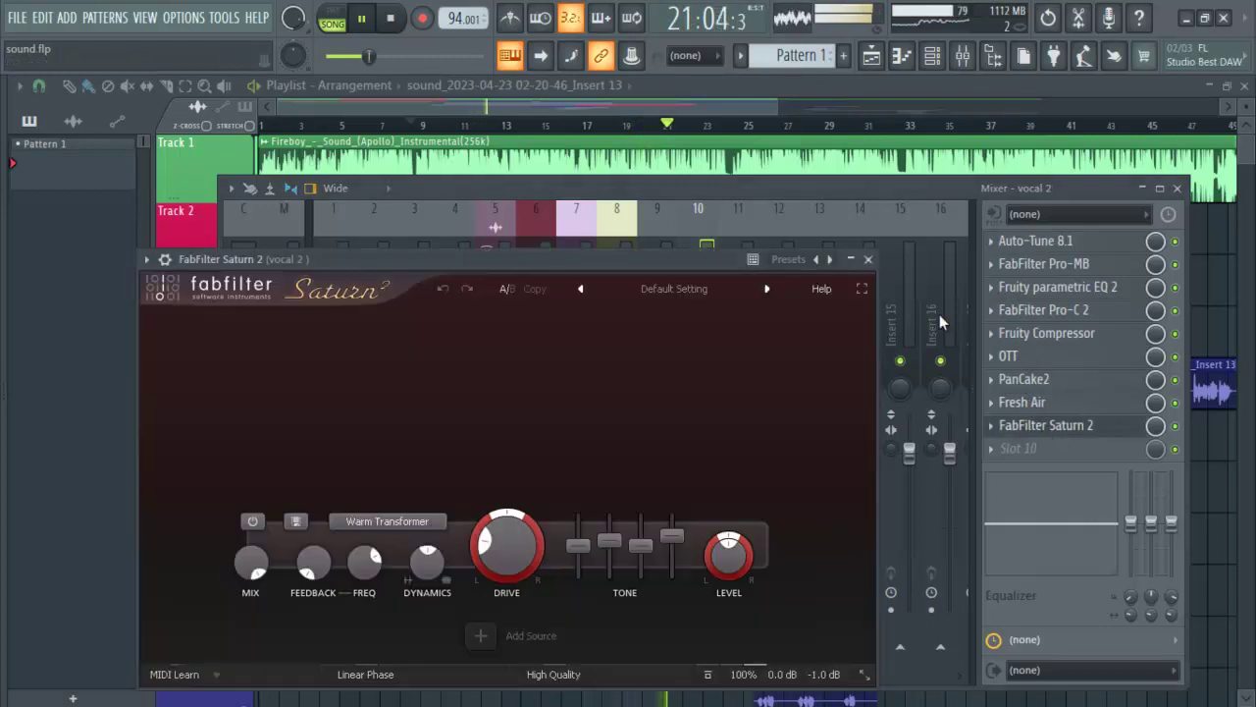
{"action": "left_click", "coordinate": [870, 259]}
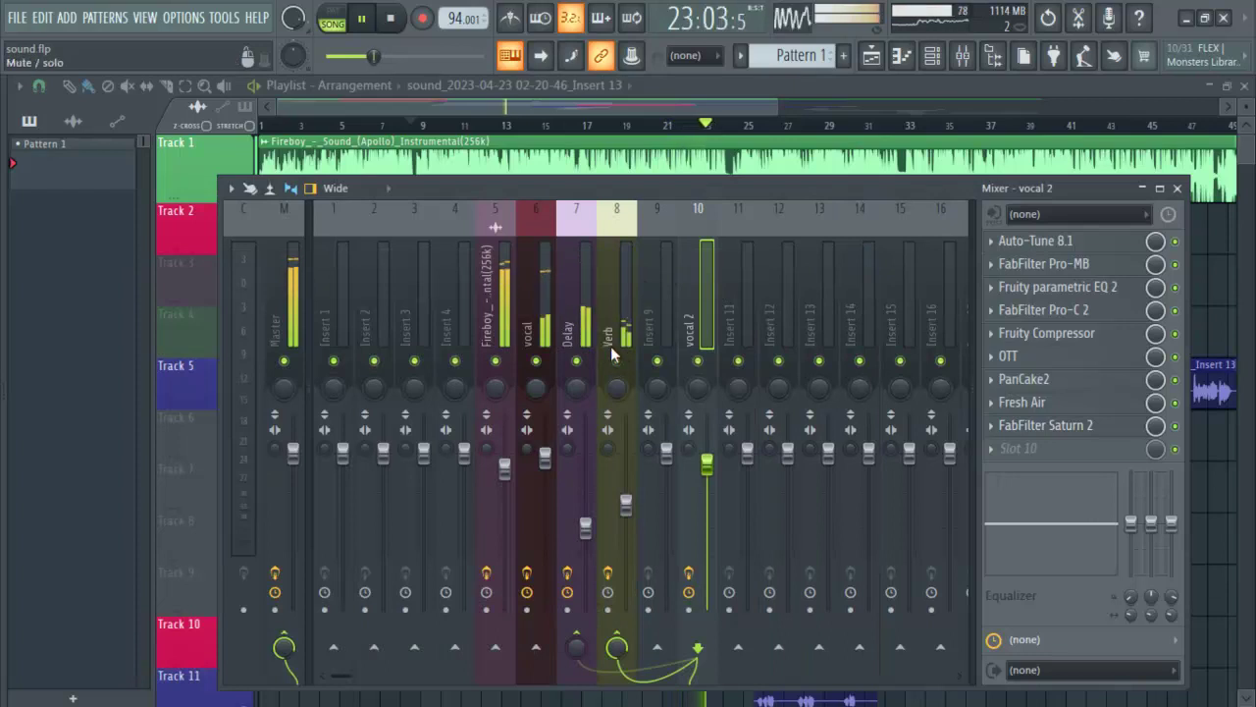
Follow the playing song through the playlist to examine the vocal clips on the different tracks
{"action": "key", "text": "F9"}
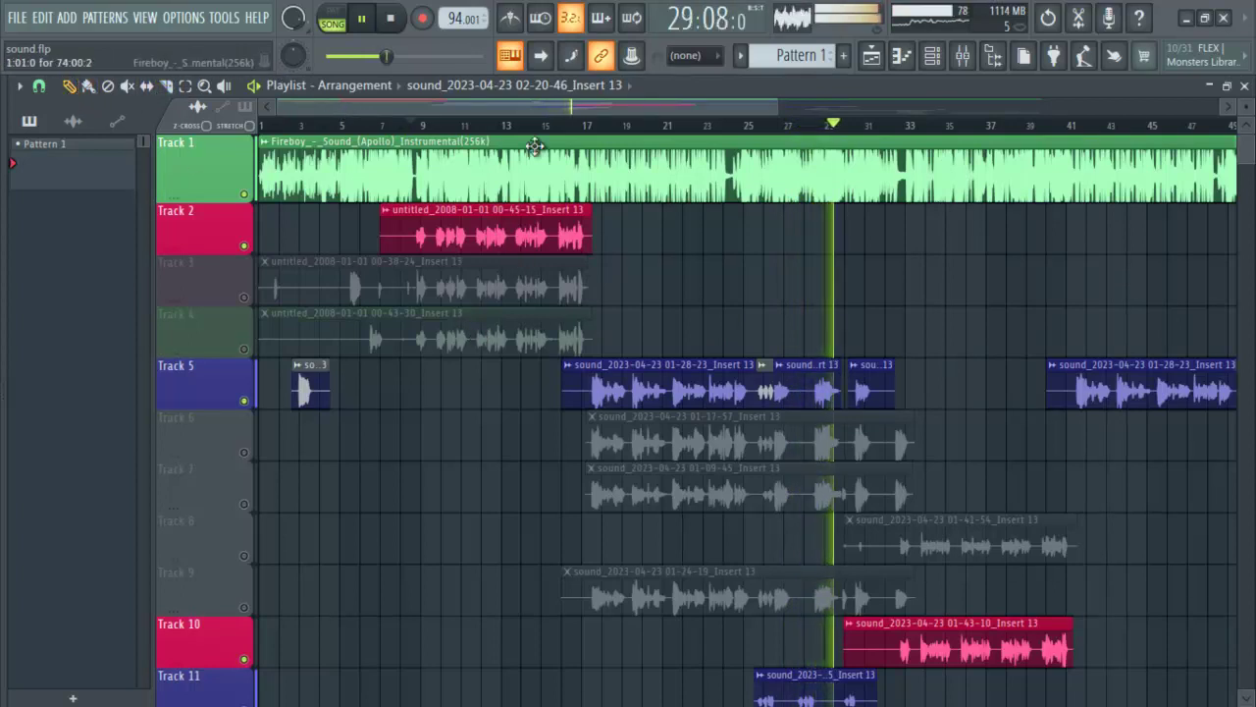
{"action": "left_click_drag", "start_coordinate": [560, 106], "coordinate": [585, 115]}
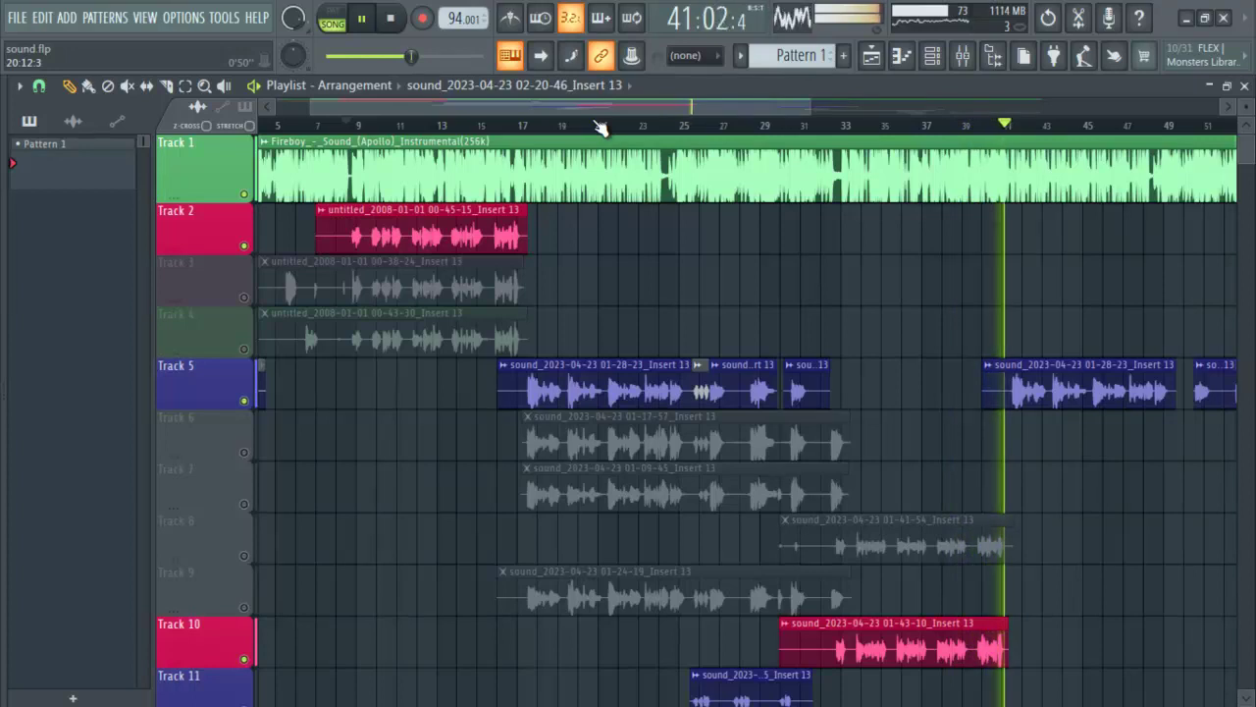
{"action": "left_click_drag", "start_coordinate": [598, 107], "coordinate": [672, 115]}
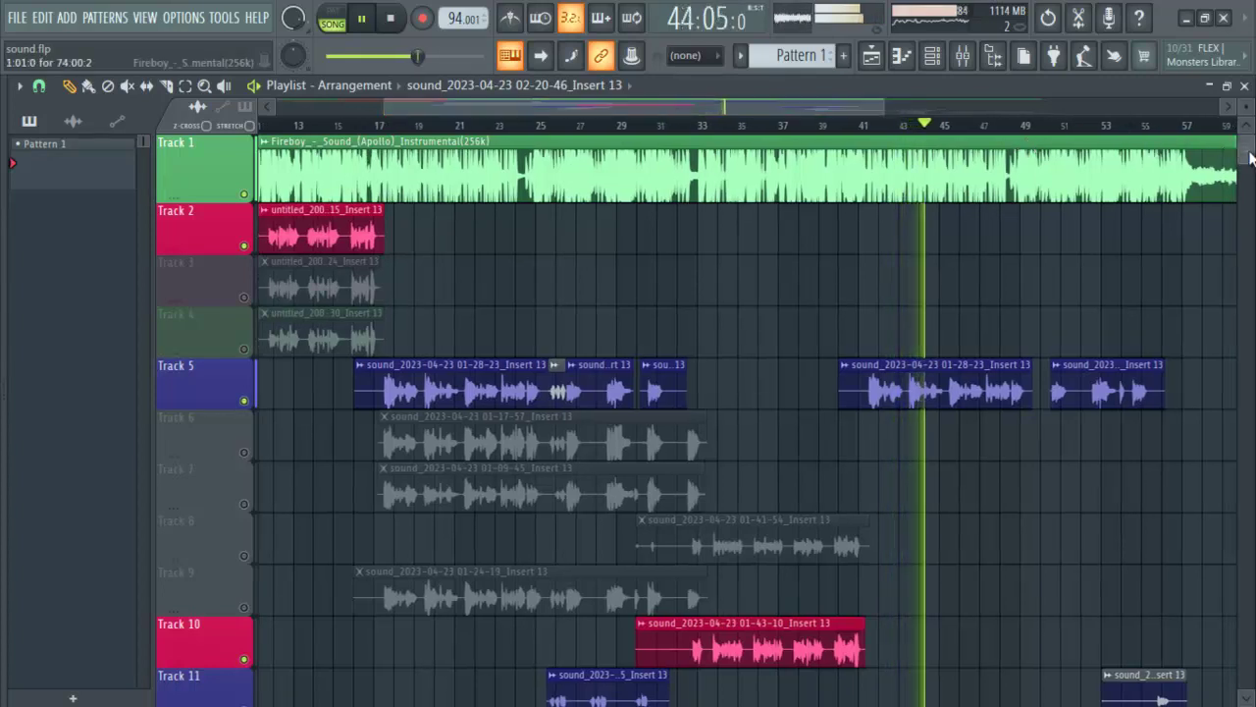
{"action": "scroll", "coordinate": [1250, 157], "scroll_direction": "down", "scroll_amount": 3}
{"action": "scroll", "coordinate": [1249, 157], "scroll_direction": "up", "scroll_amount": 3}
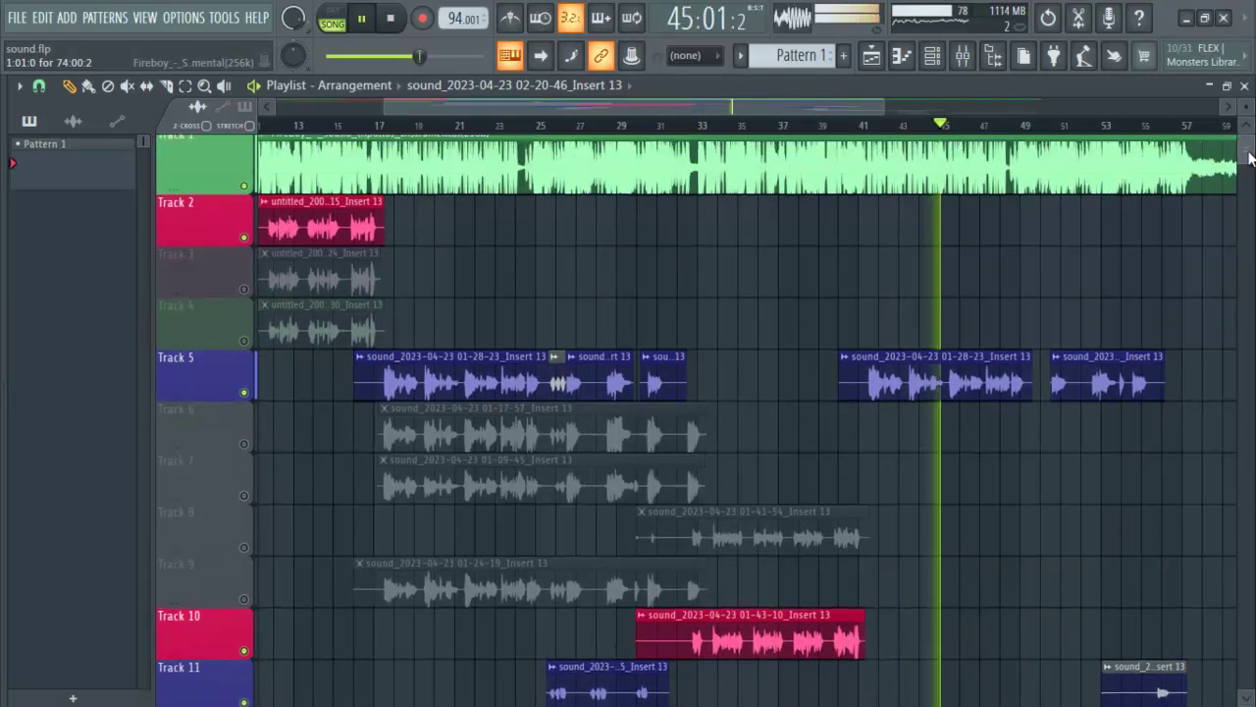
{"action": "scroll", "coordinate": [1250, 157], "scroll_direction": "up", "scroll_amount": 1}
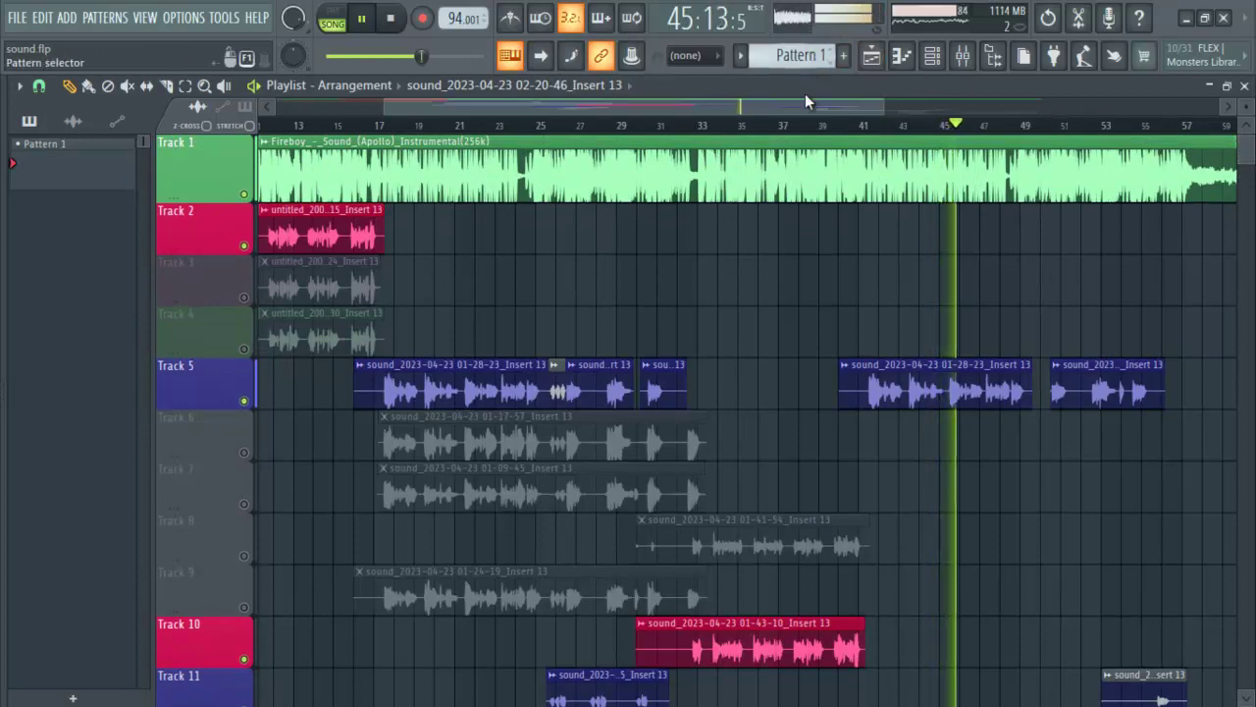
{"action": "left_click_drag", "start_coordinate": [811, 104], "coordinate": [835, 98]}
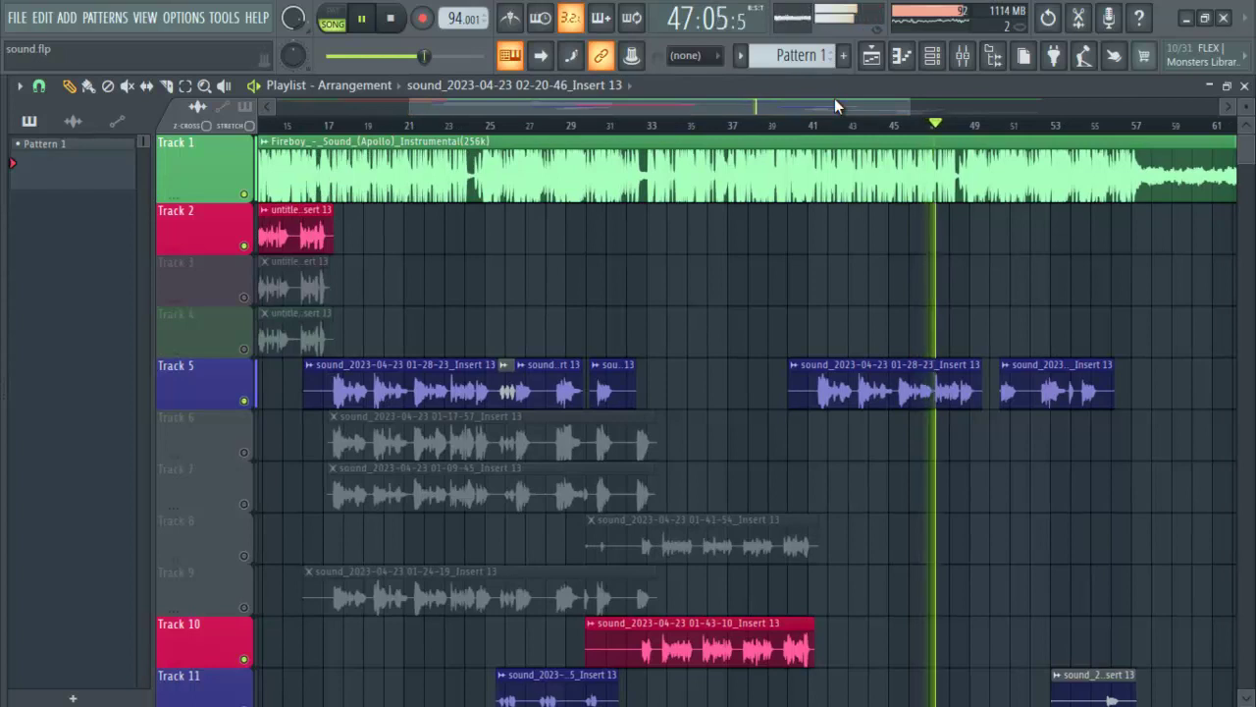